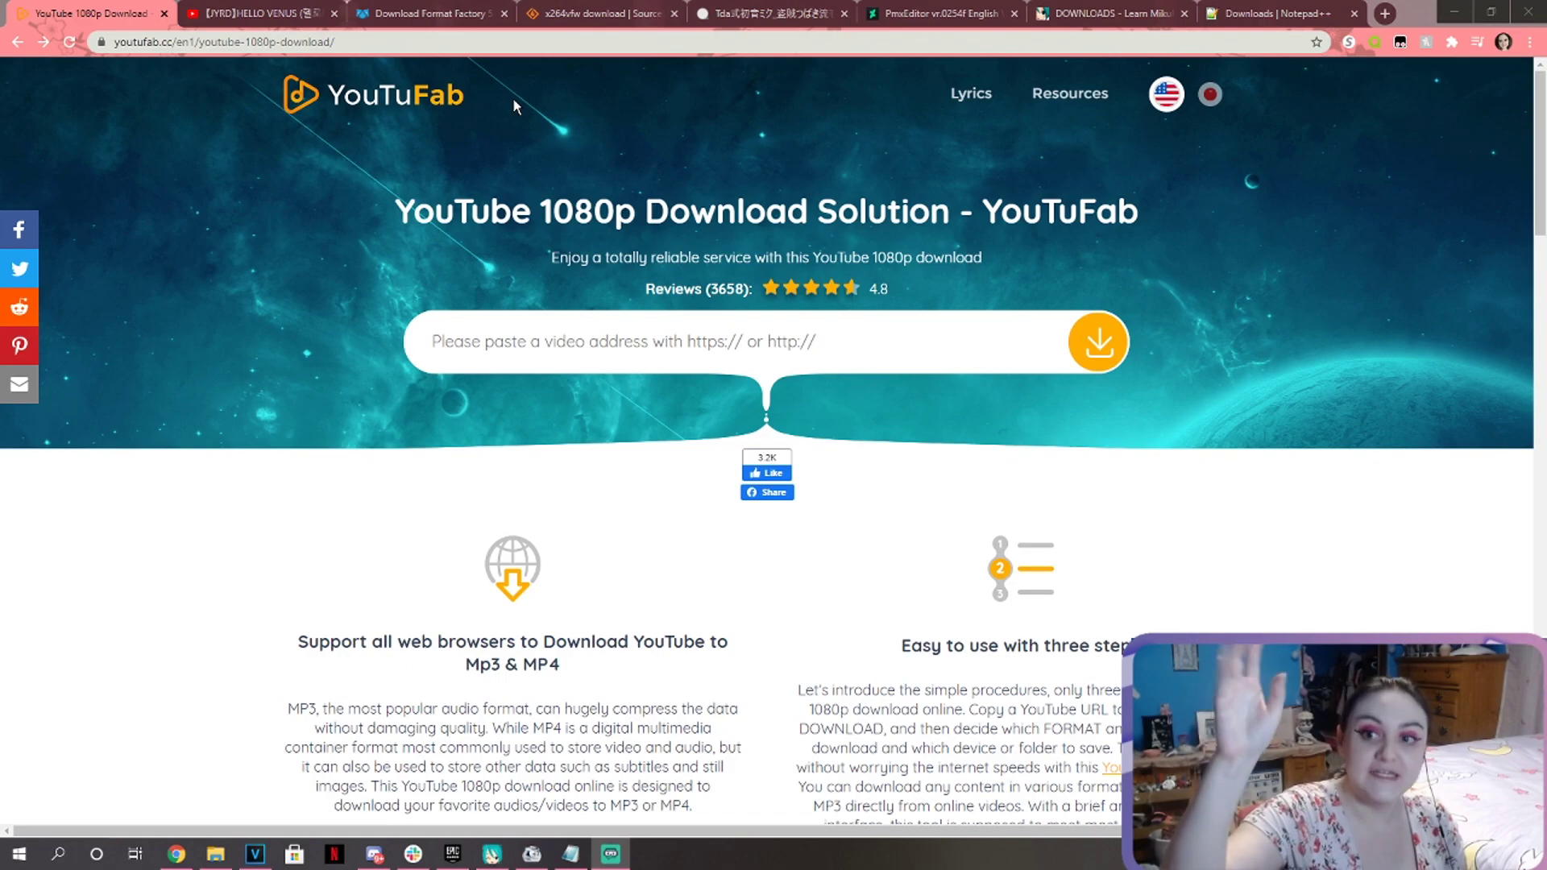
Copy the address of the HELLO VENUS "Wiggle Wiggle" dance cover video and submit it to YouTuFab for download.
{"action": "left_click", "coordinate": [206, 11]}
{"action": "left_click", "coordinate": [272, 42]}
{"action": "right_click", "coordinate": [274, 42]}
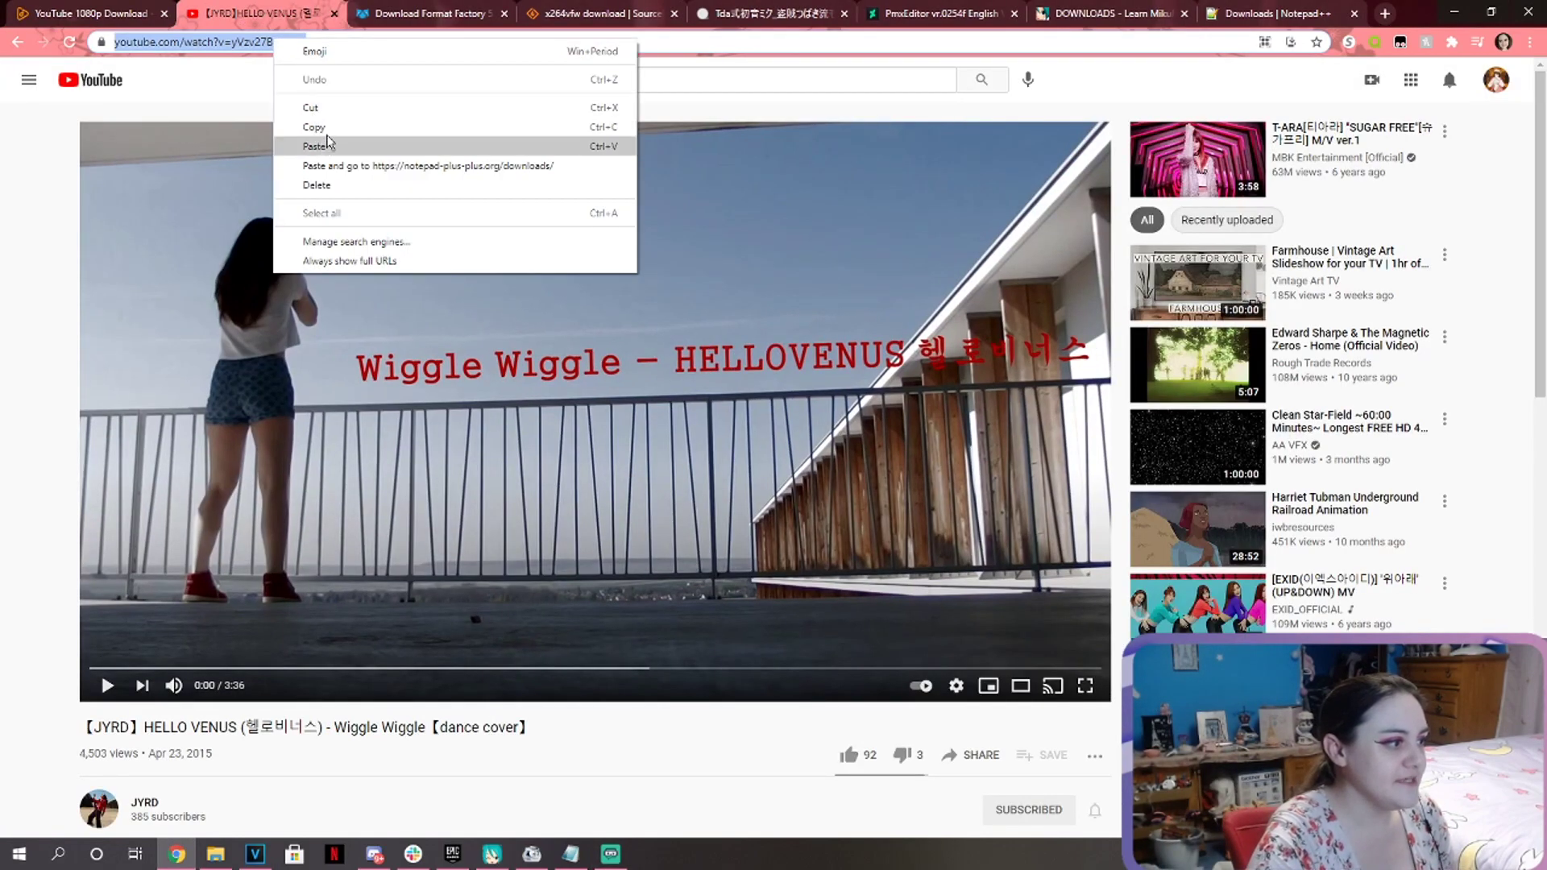
{"action": "left_click", "coordinate": [314, 127]}
{"action": "left_click", "coordinate": [90, 12]}
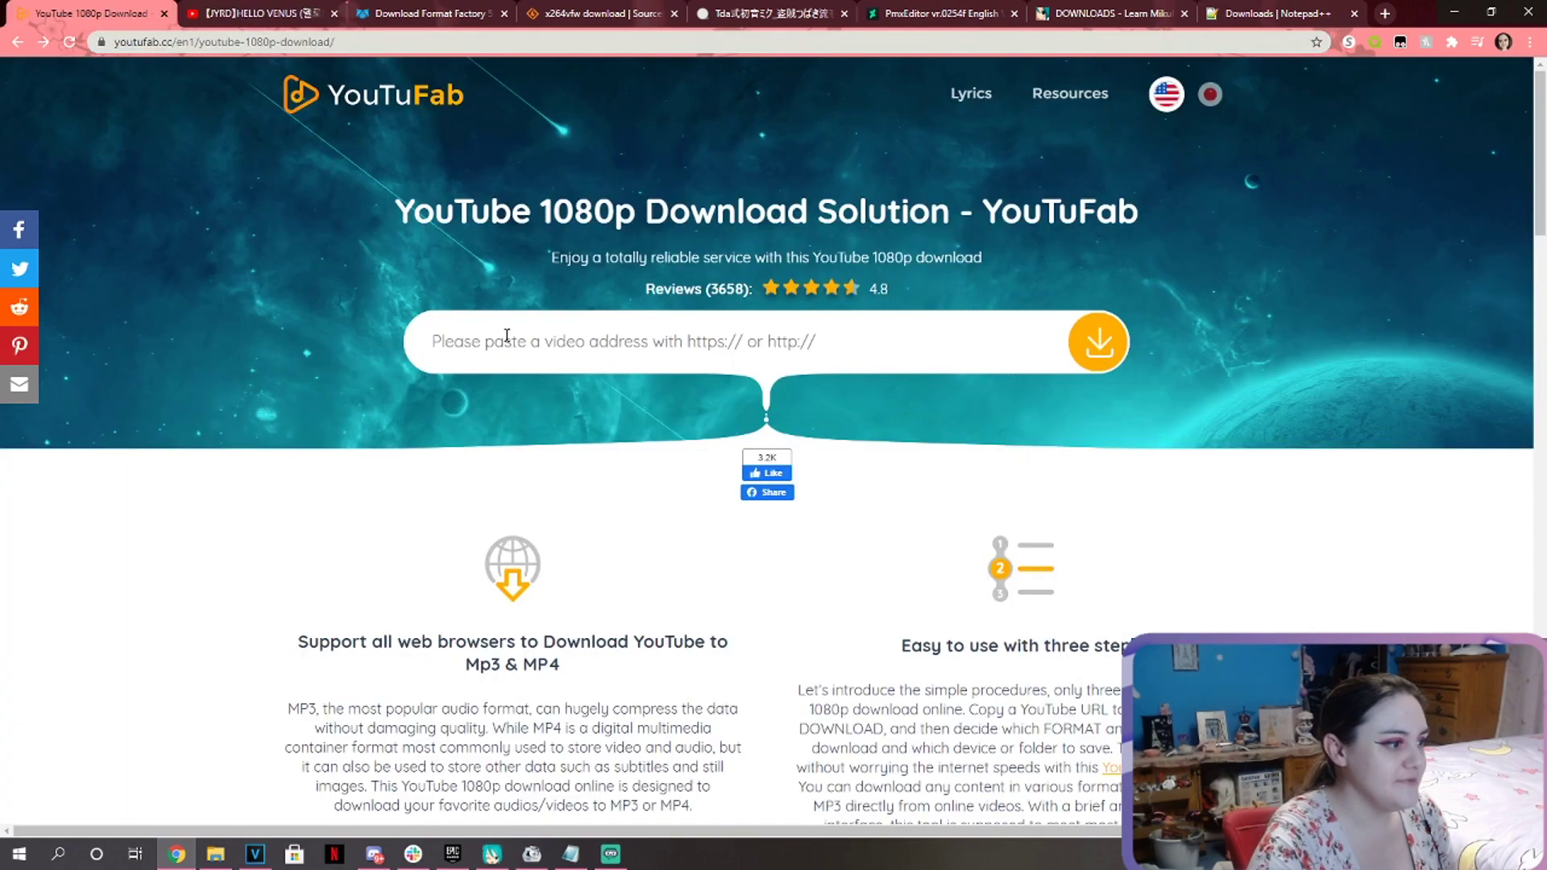
{"action": "left_click", "coordinate": [246, 13]}
{"action": "right_click", "coordinate": [266, 48]}
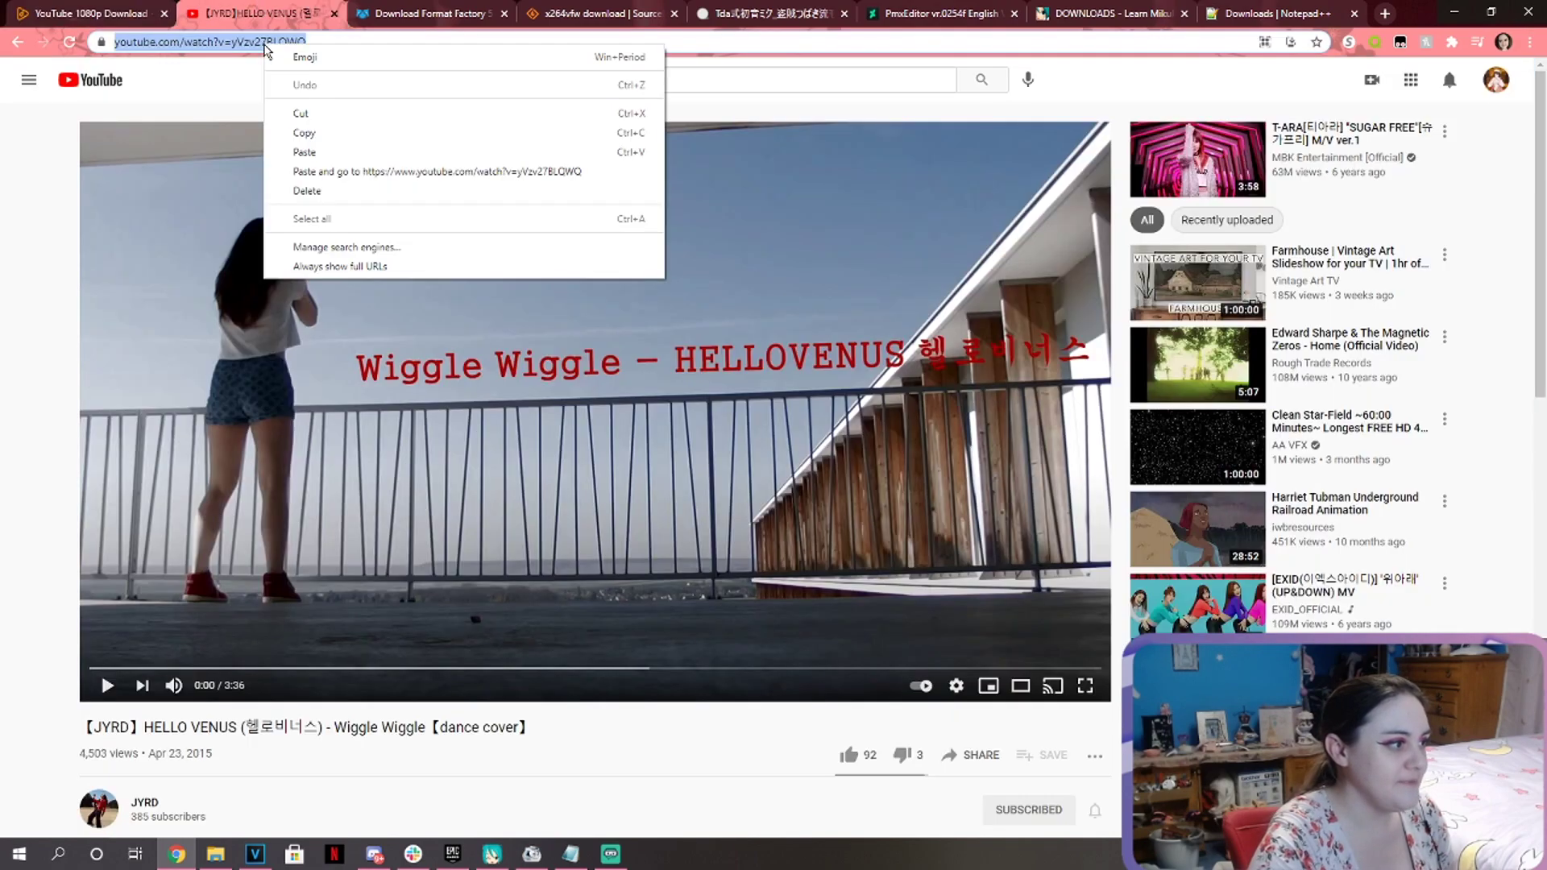
{"action": "left_click", "coordinate": [321, 139]}
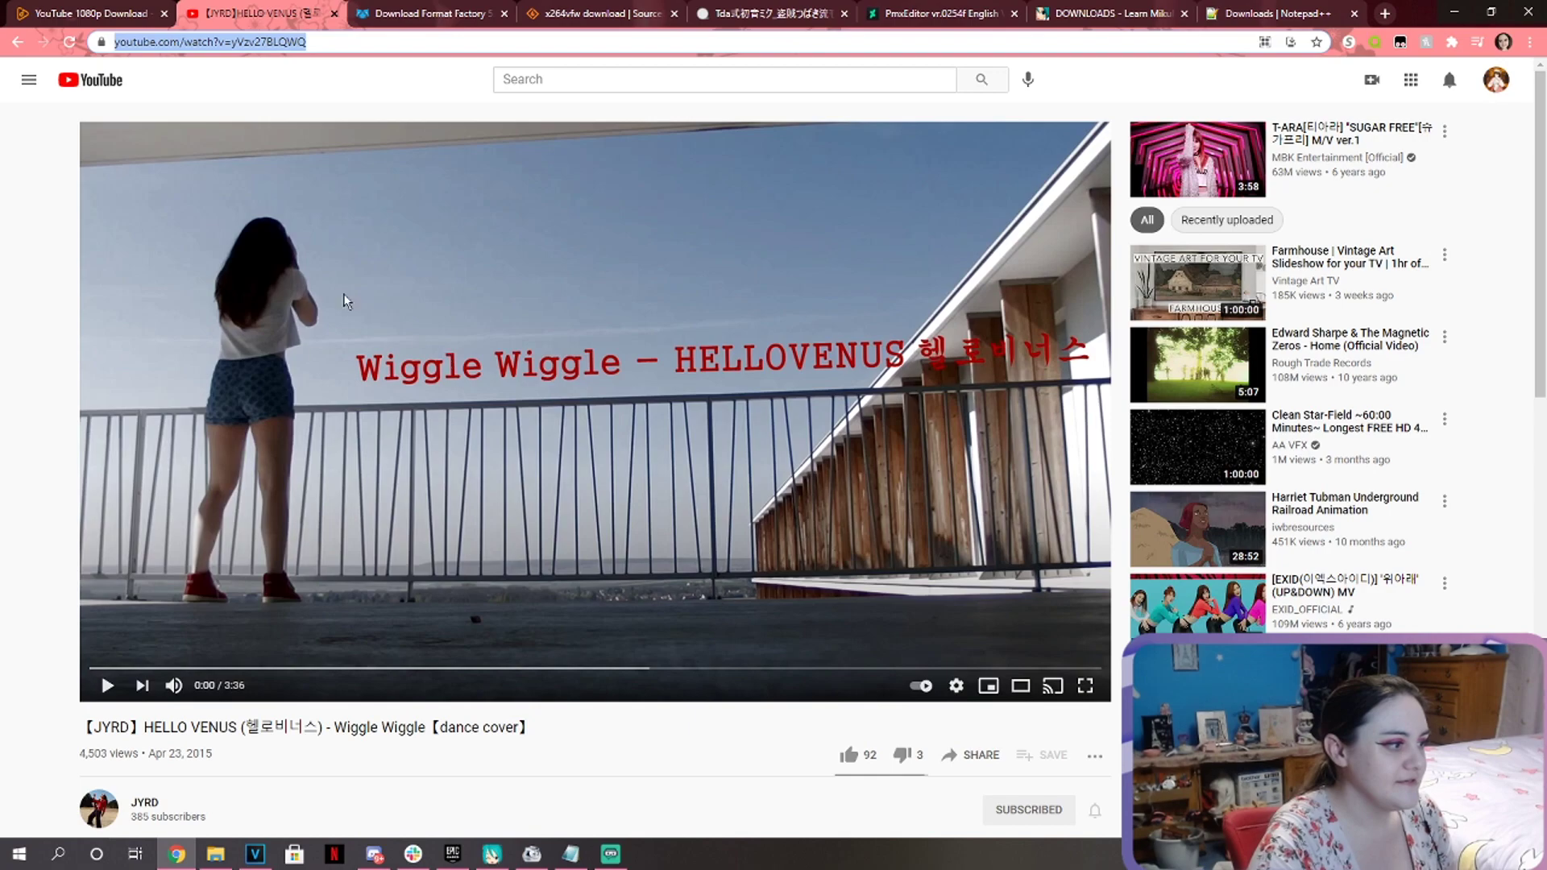
{"action": "left_click", "coordinate": [133, 15]}
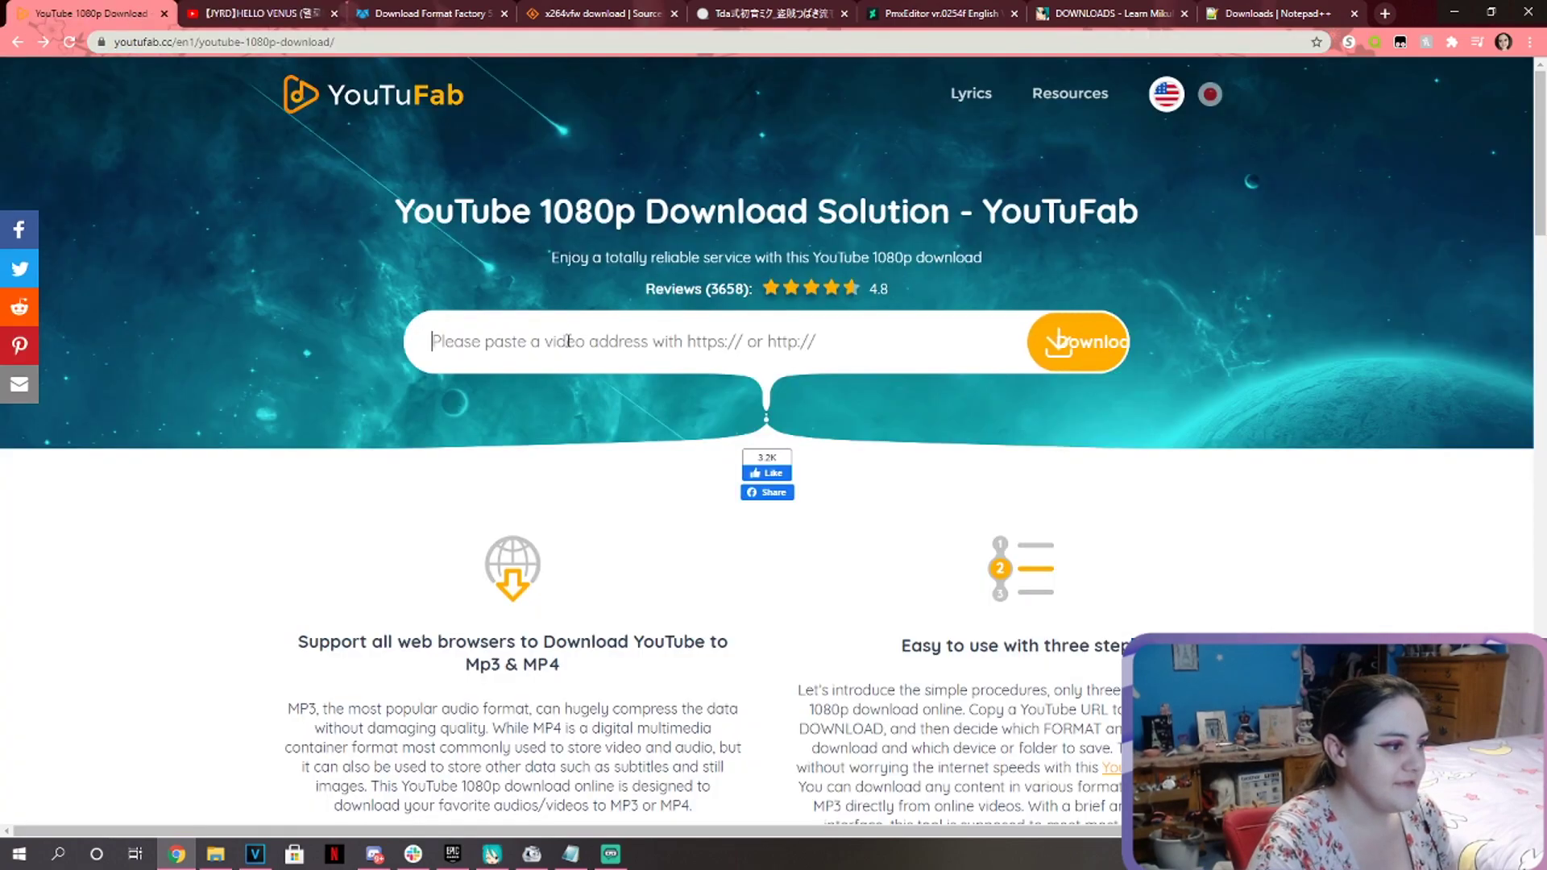
{"action": "right_click", "coordinate": [568, 344]}
{"action": "left_click", "coordinate": [608, 468]}
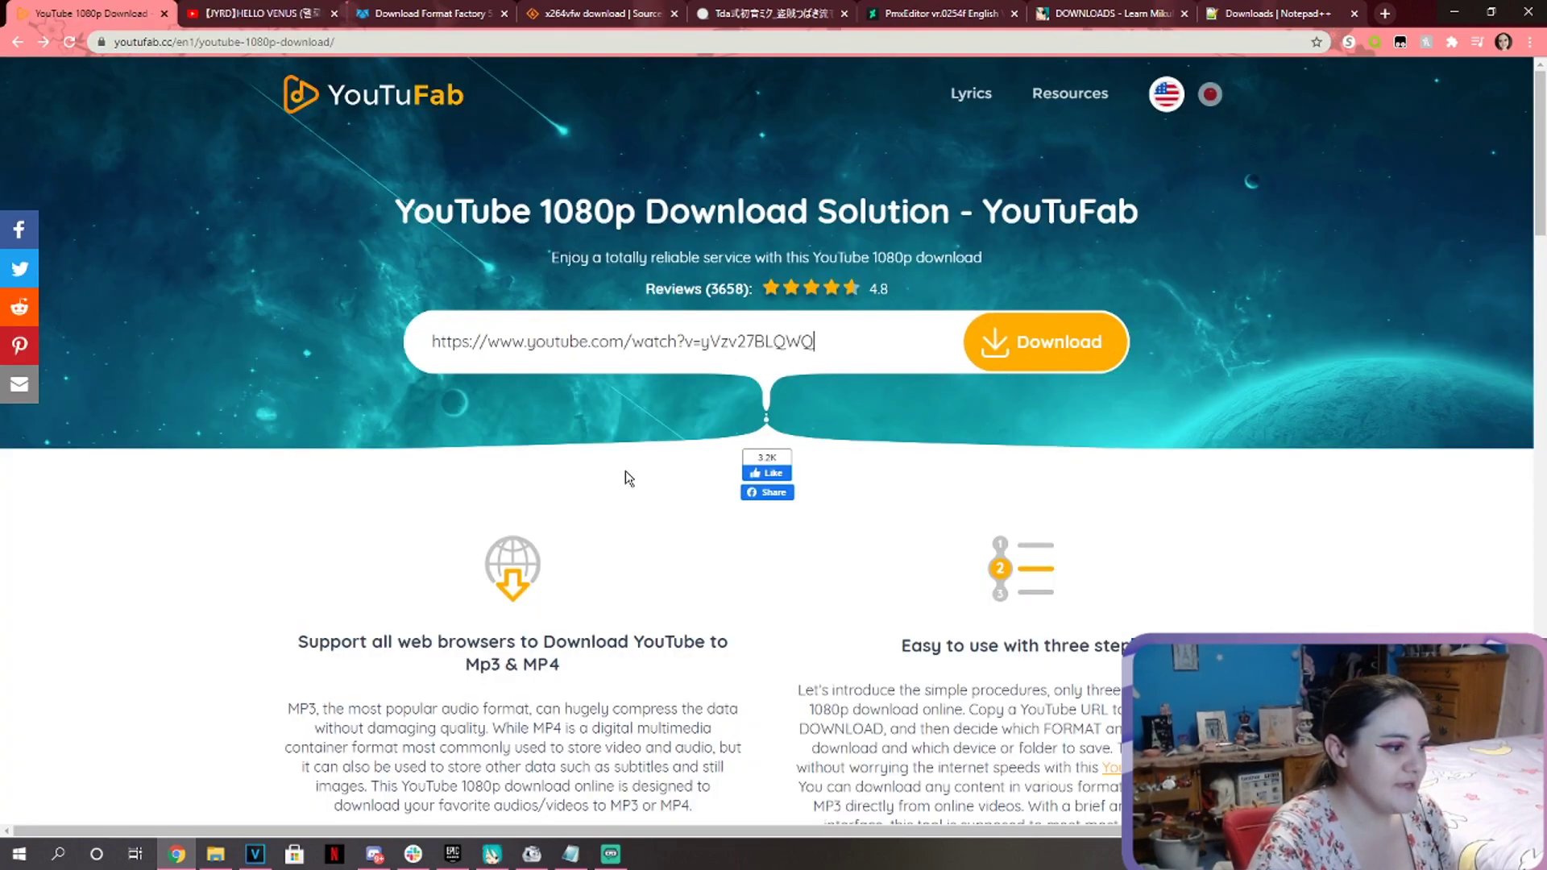
{"action": "left_click", "coordinate": [1051, 359]}
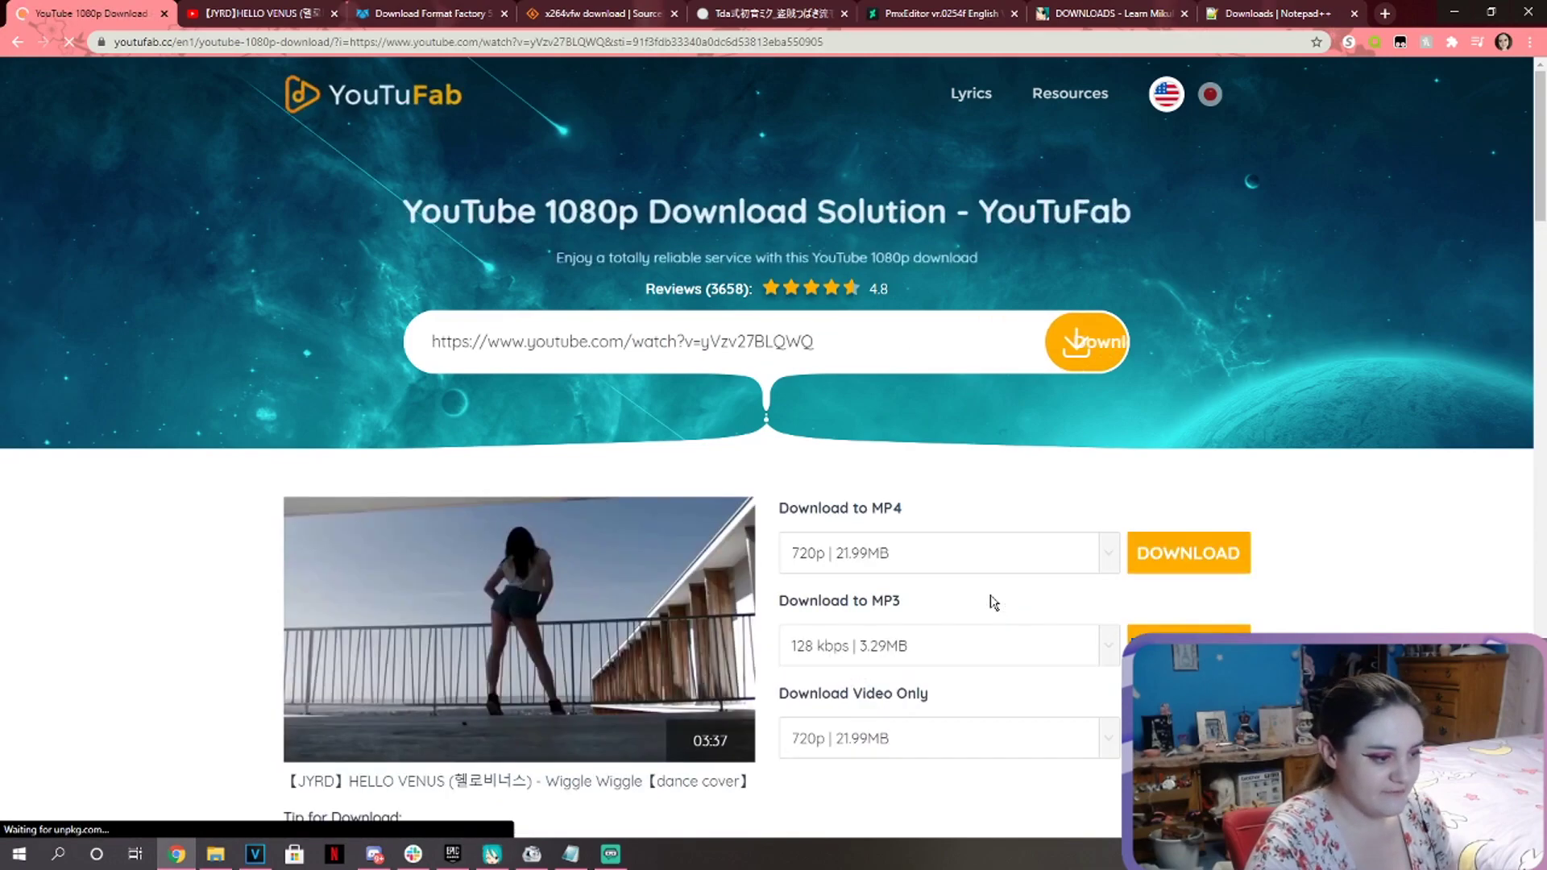
Start an MP4 download of the dance video in HD(1080p) quality and cancel the running download.
{"action": "scroll", "coordinate": [1023, 560], "scroll_direction": "down", "scroll_amount": 2}
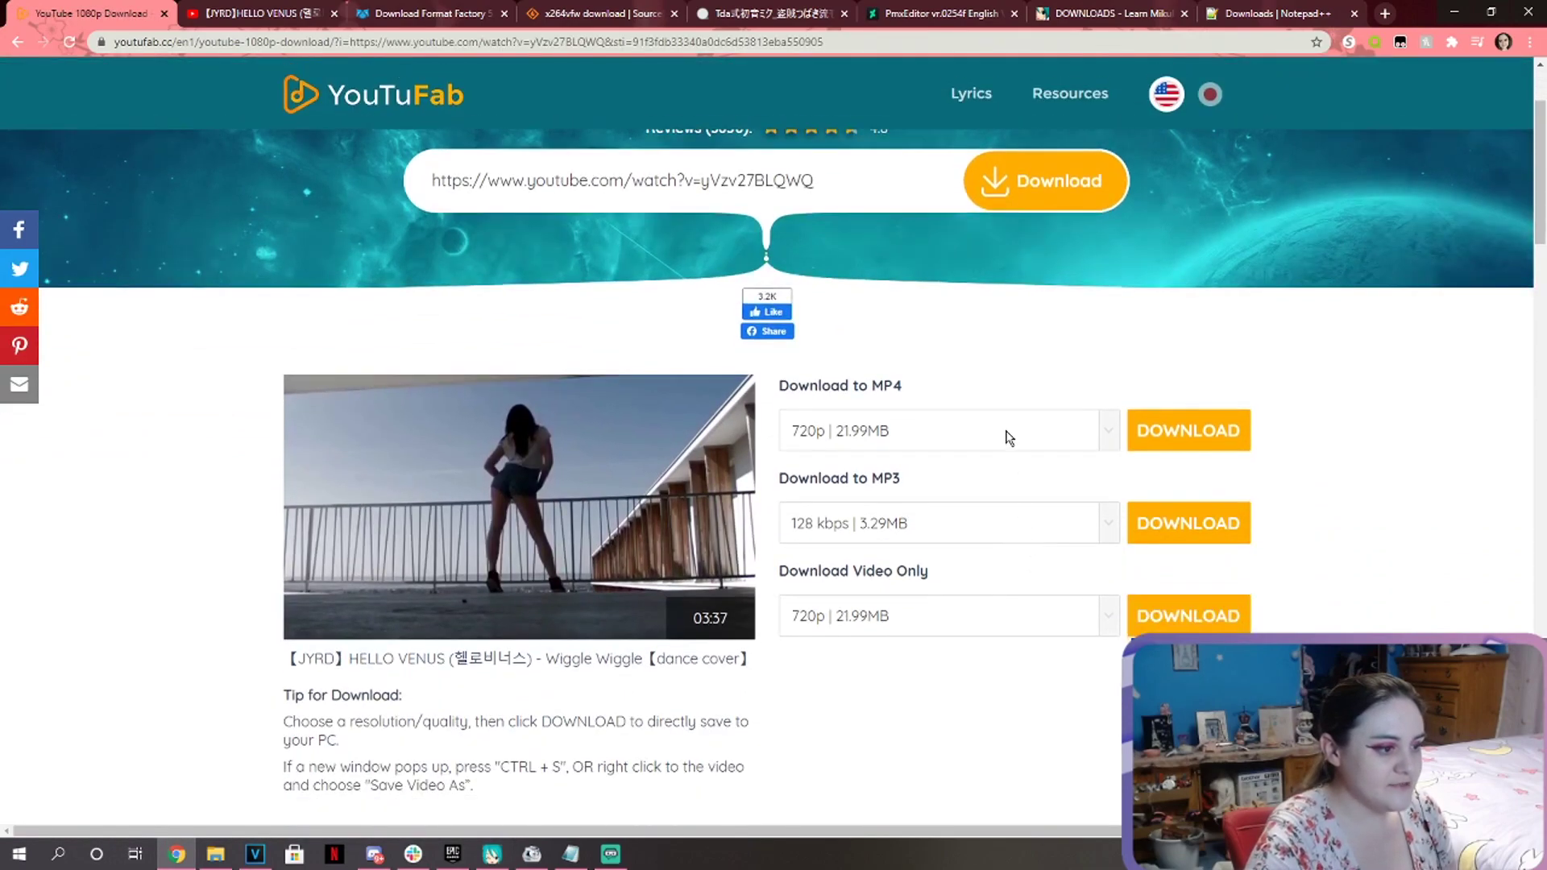
{"action": "left_click", "coordinate": [899, 439]}
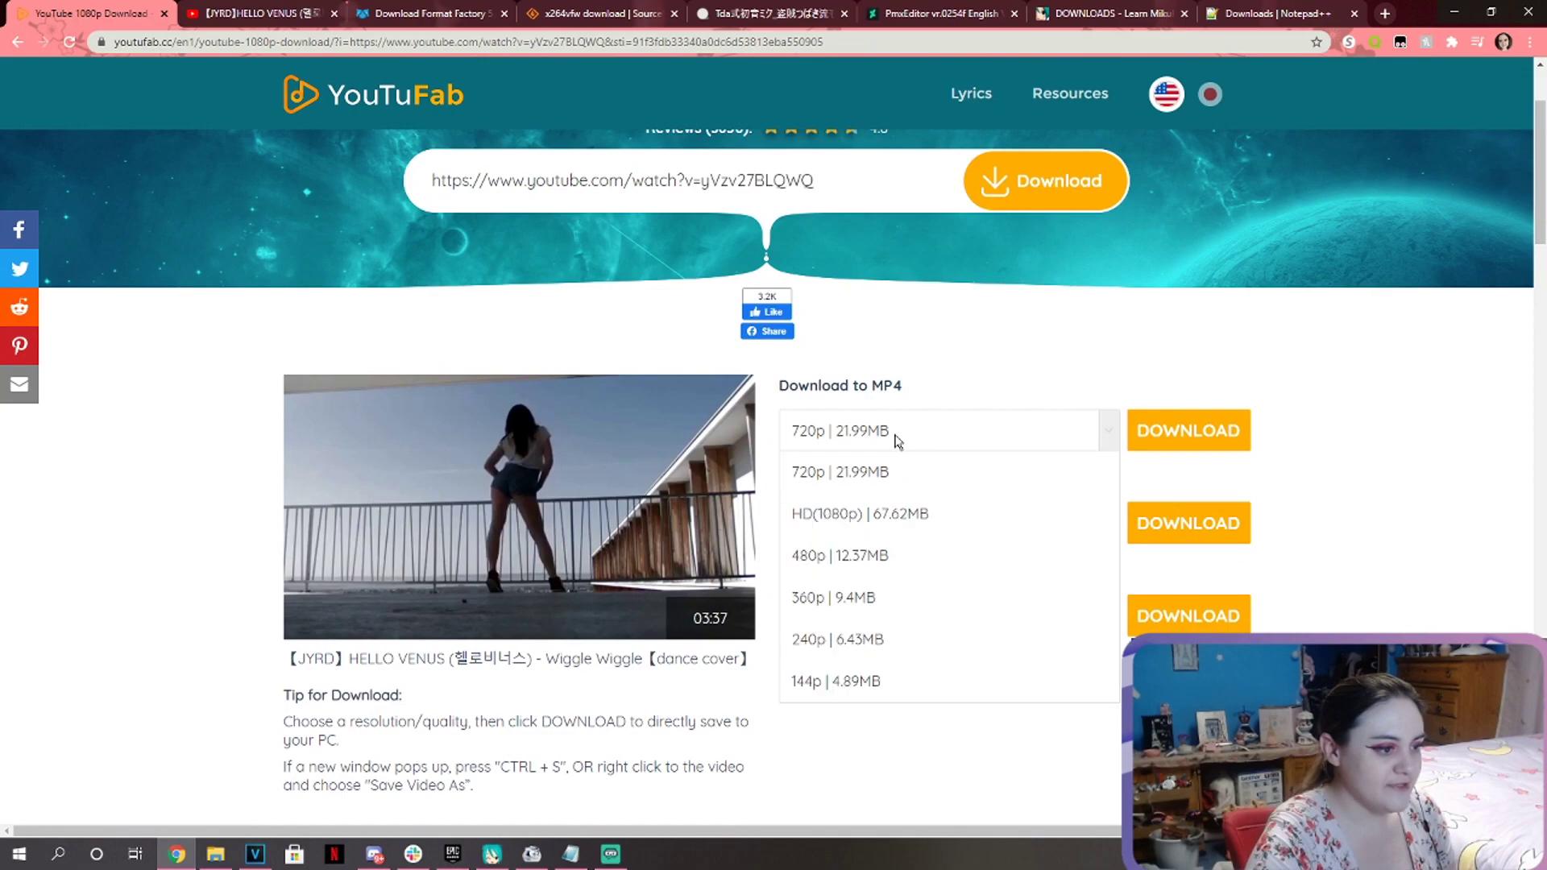
{"action": "left_click", "coordinate": [887, 516]}
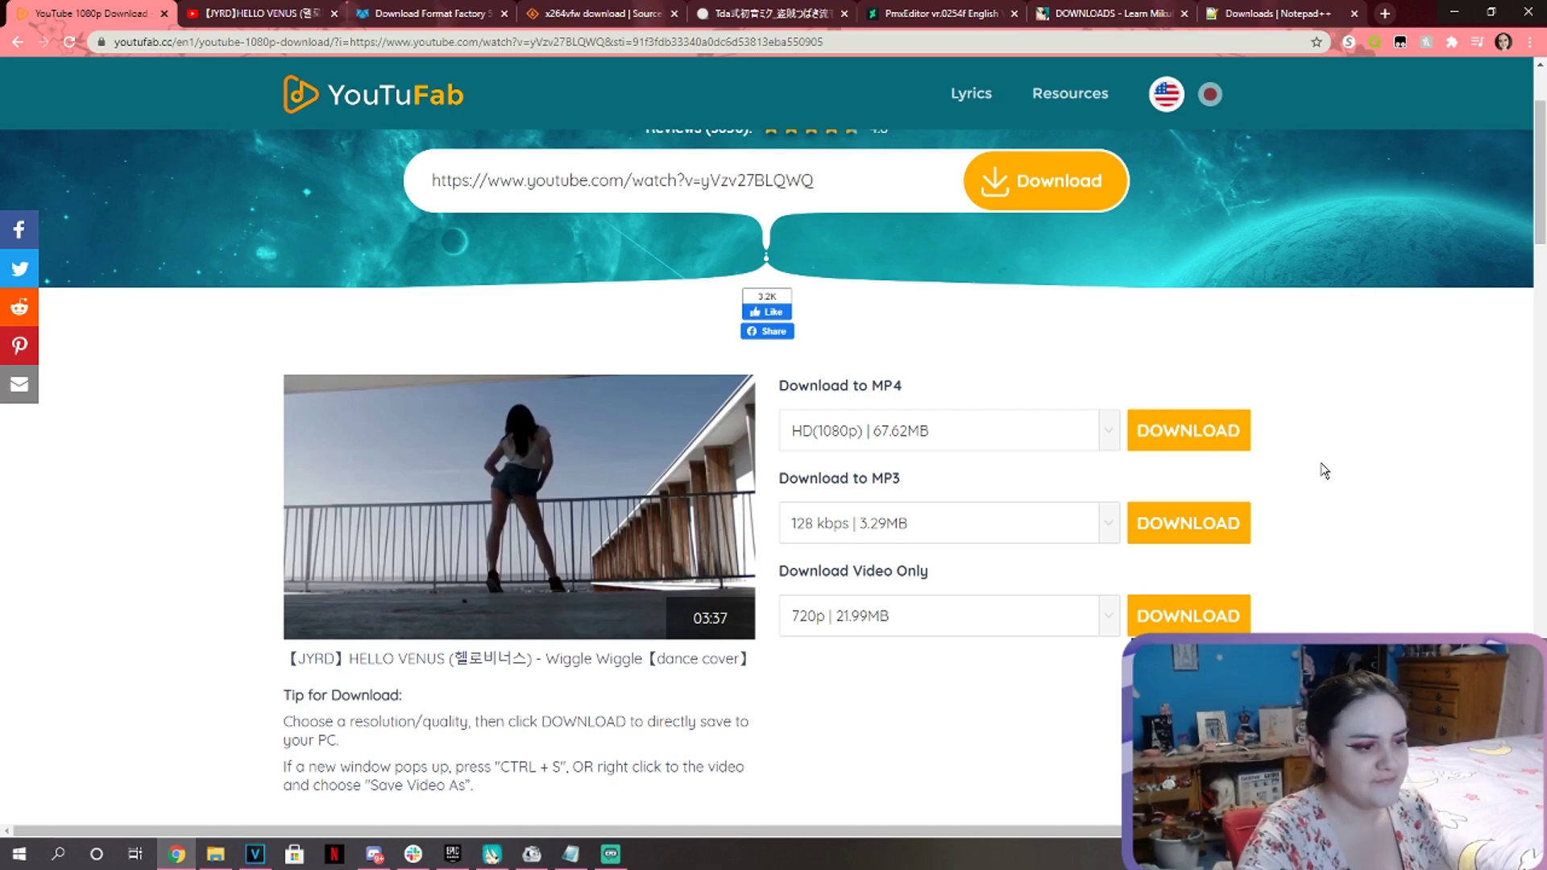
{"action": "left_click", "coordinate": [1196, 439]}
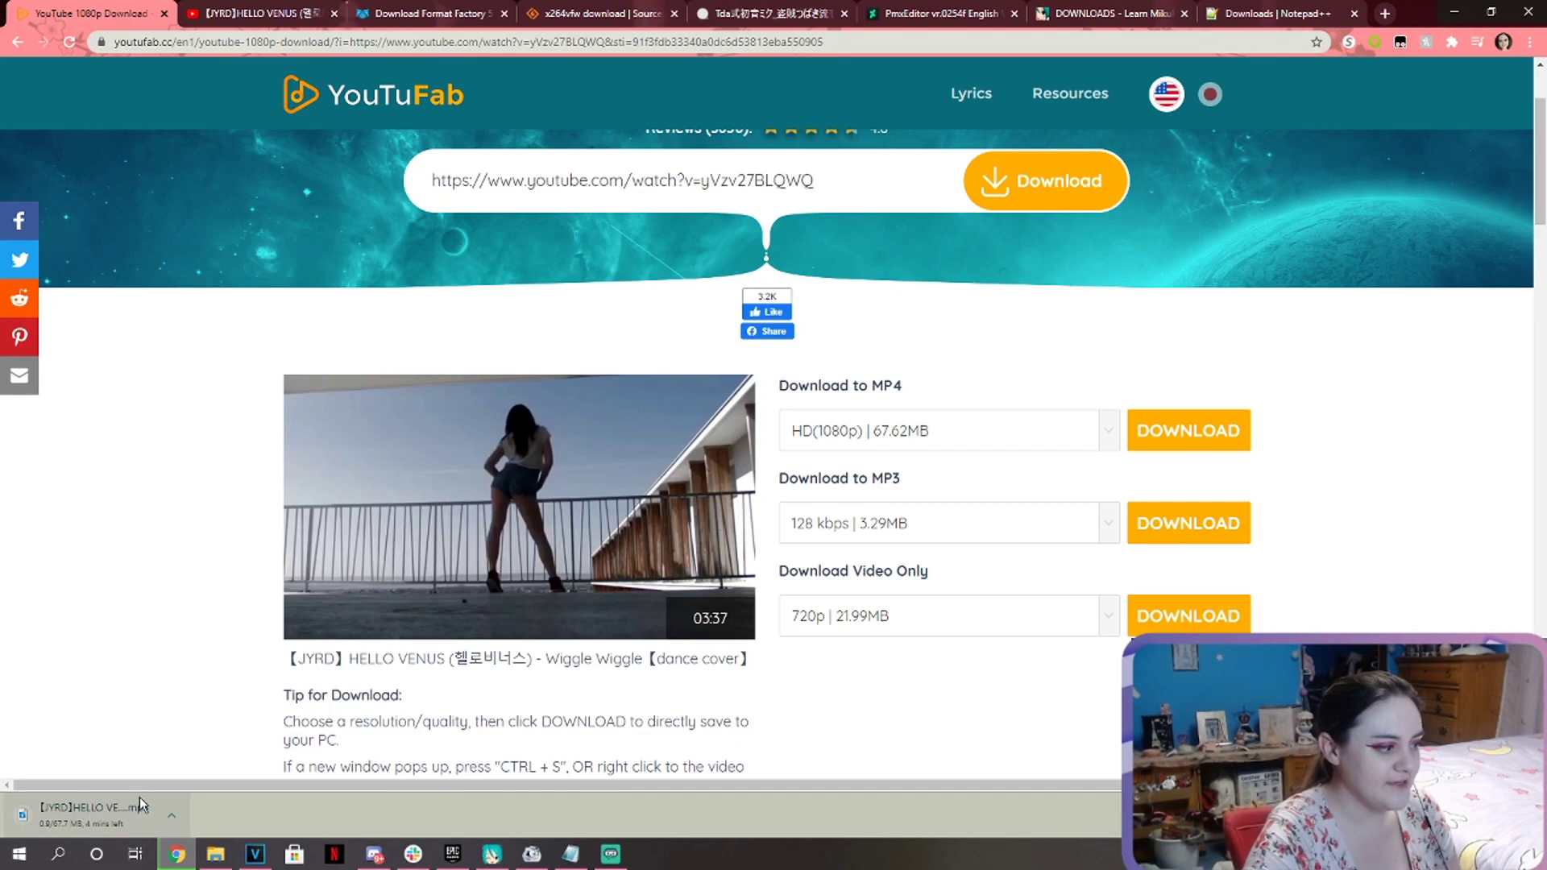
{"action": "left_click", "coordinate": [170, 821]}
{"action": "left_click", "coordinate": [190, 791]}
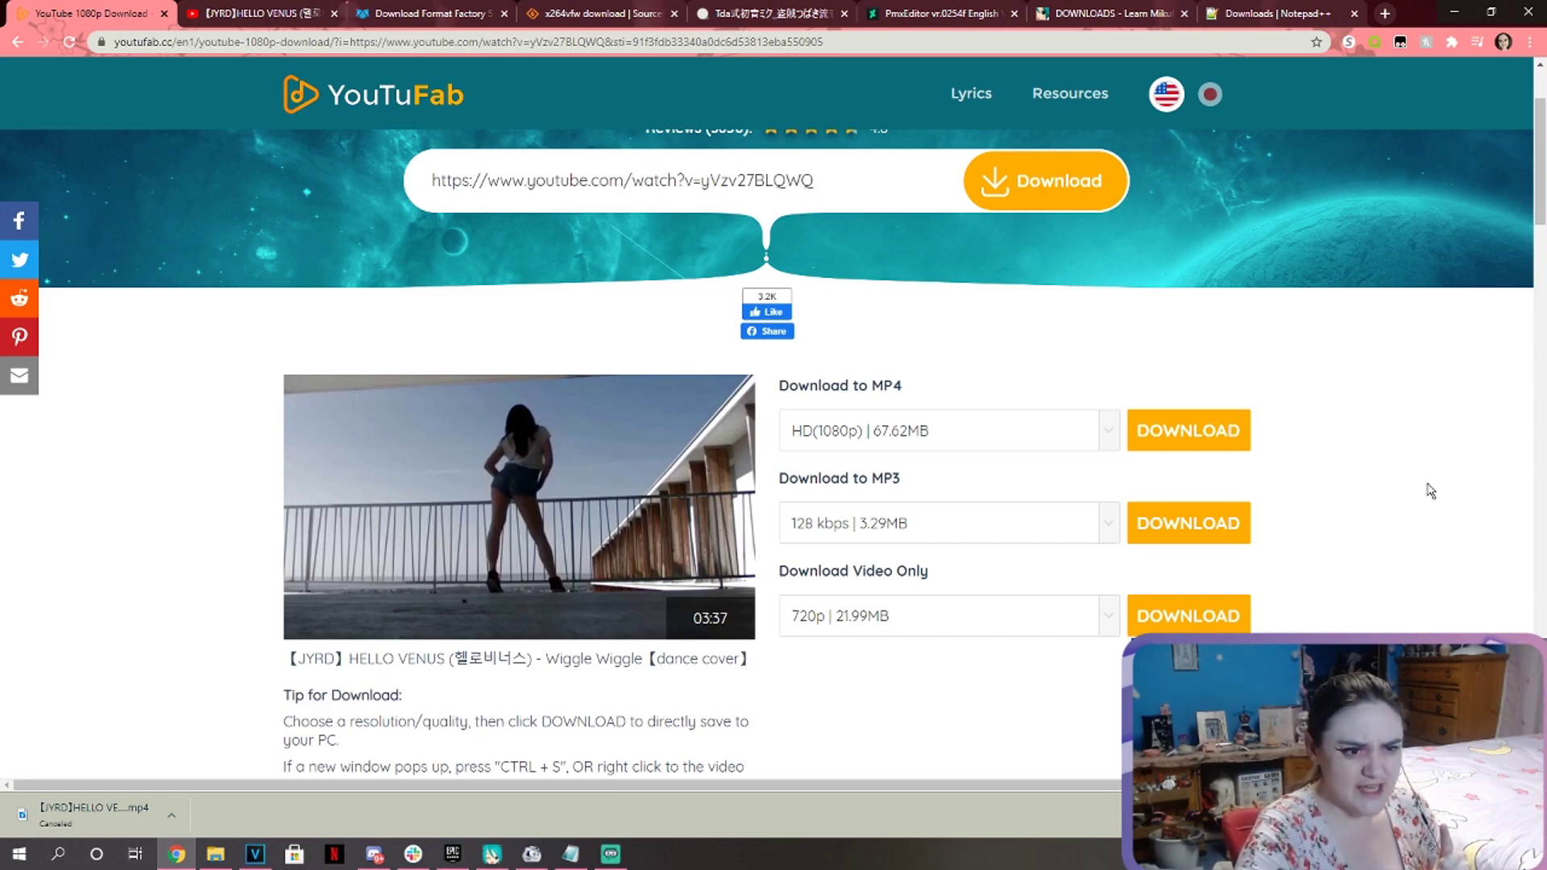
Check in Chrome's site settings which sites may use pop-ups and redirects and how to add an allowed site.
{"action": "left_click", "coordinate": [1529, 42]}
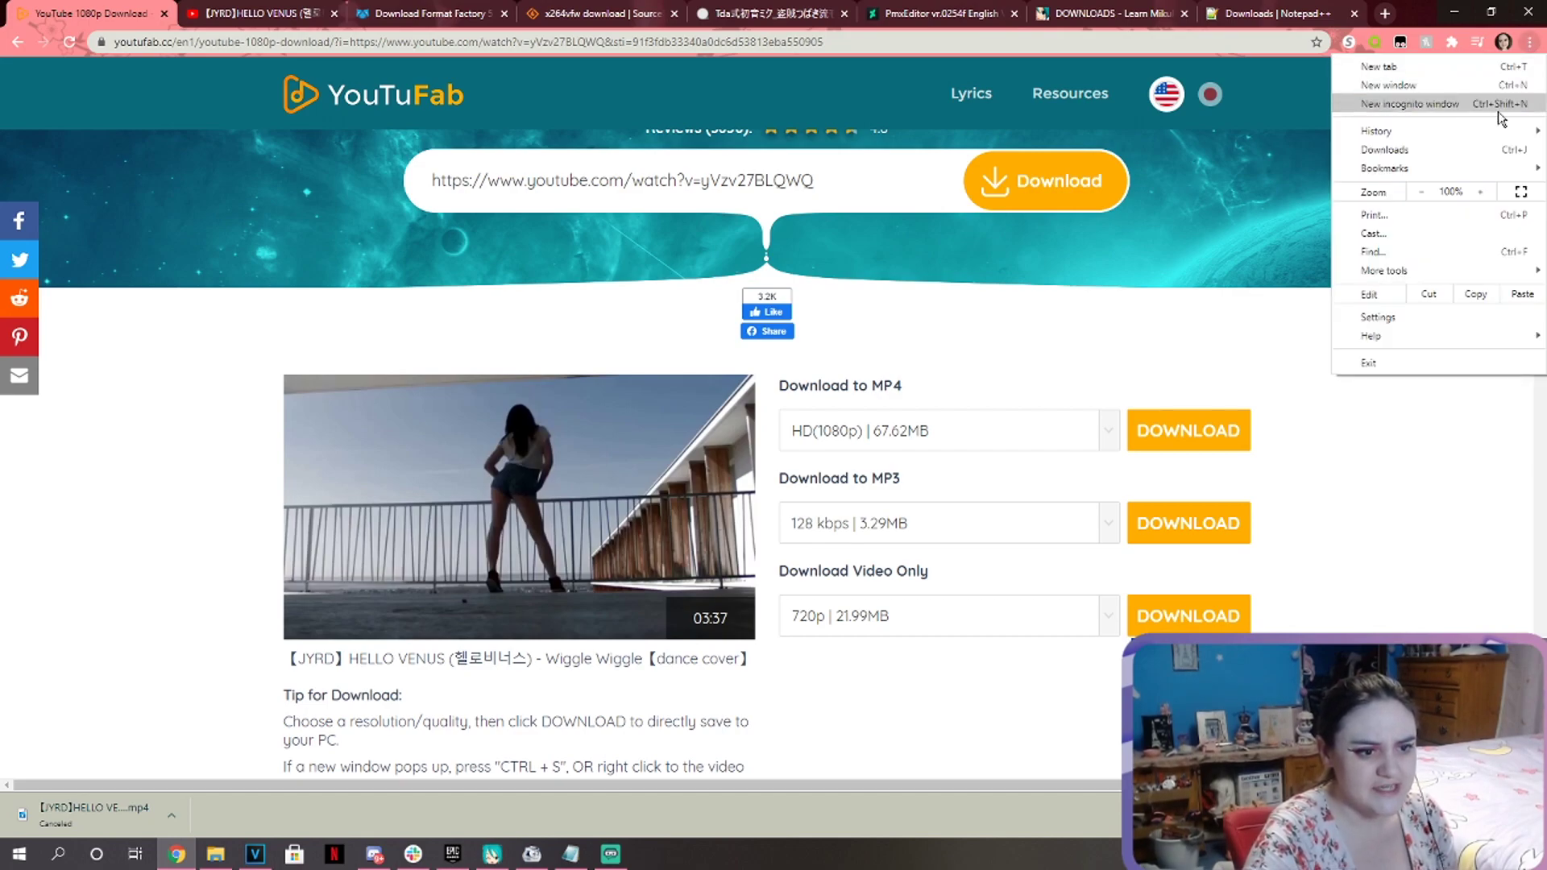
{"action": "left_click", "coordinate": [1442, 319]}
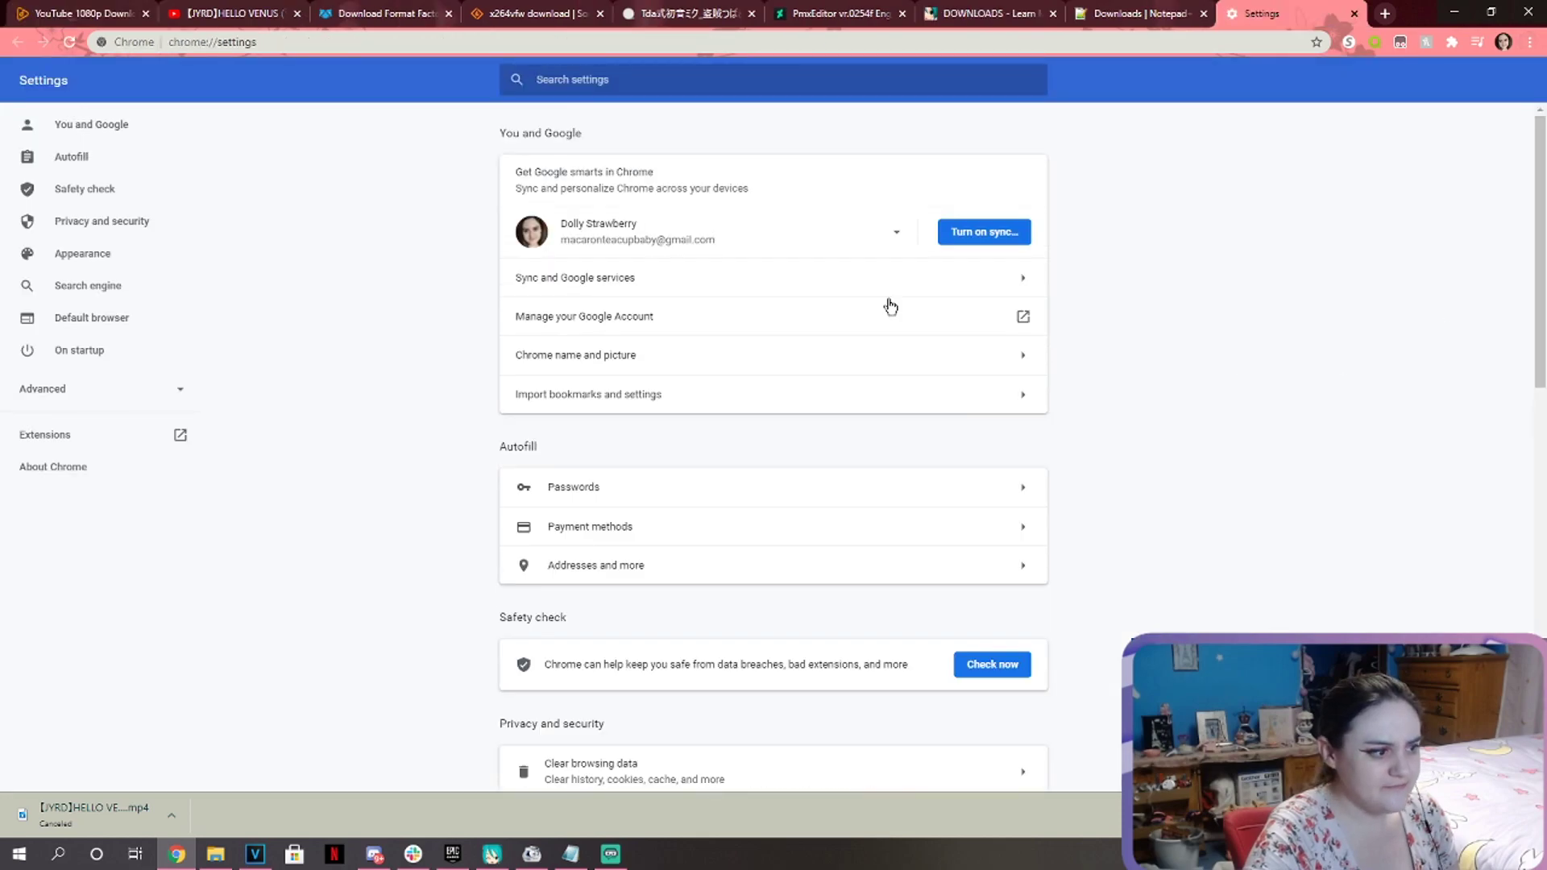
{"action": "left_click", "coordinate": [65, 223]}
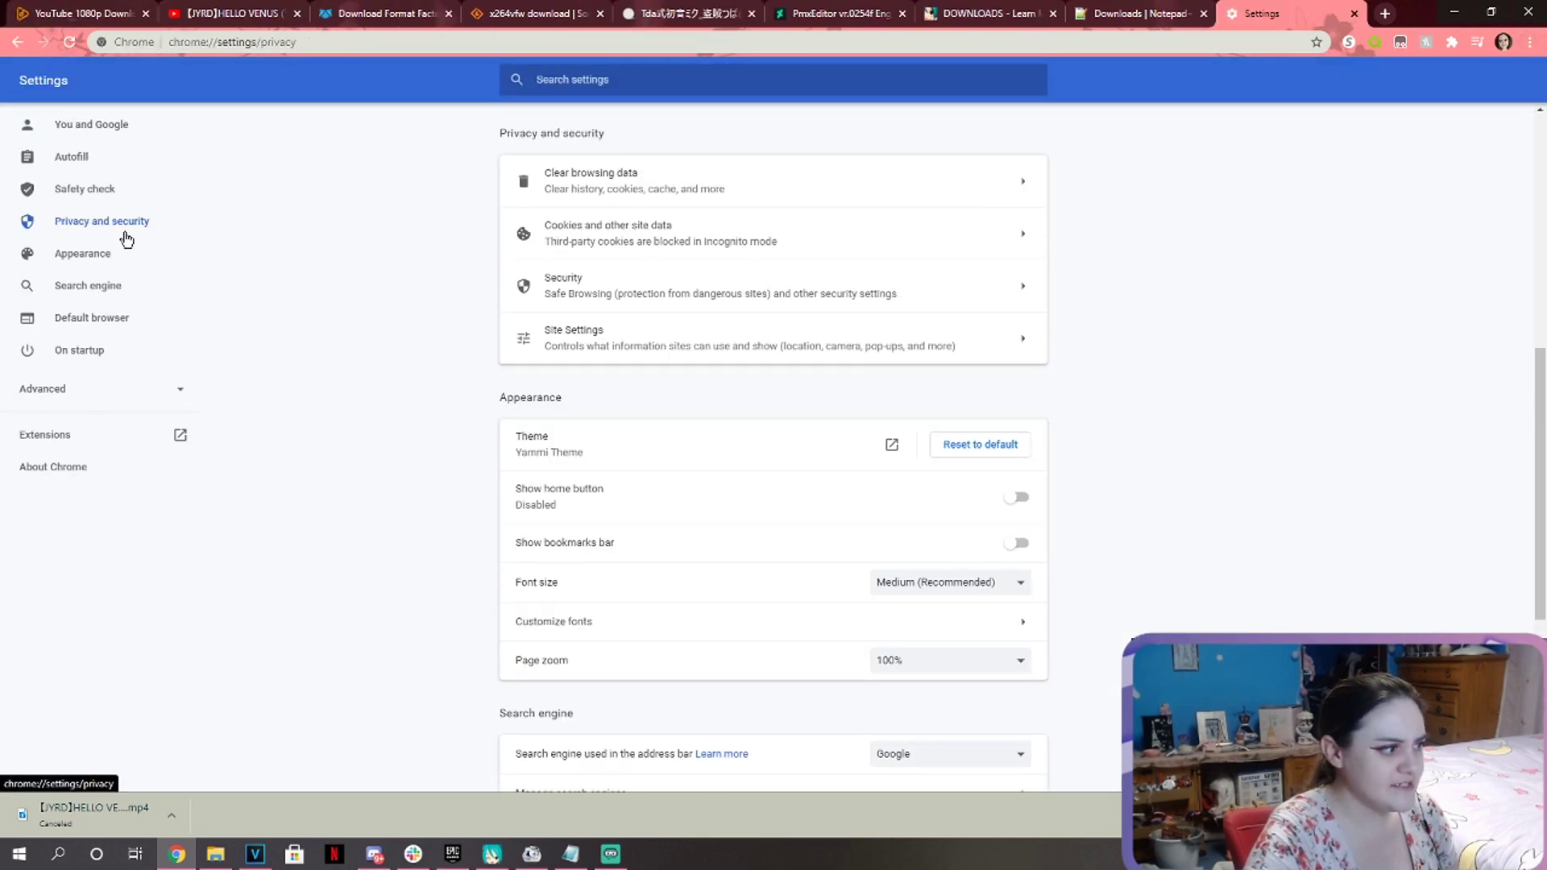
{"action": "left_click", "coordinate": [651, 341]}
{"action": "scroll", "coordinate": [819, 427], "scroll_direction": "down", "scroll_amount": 5}
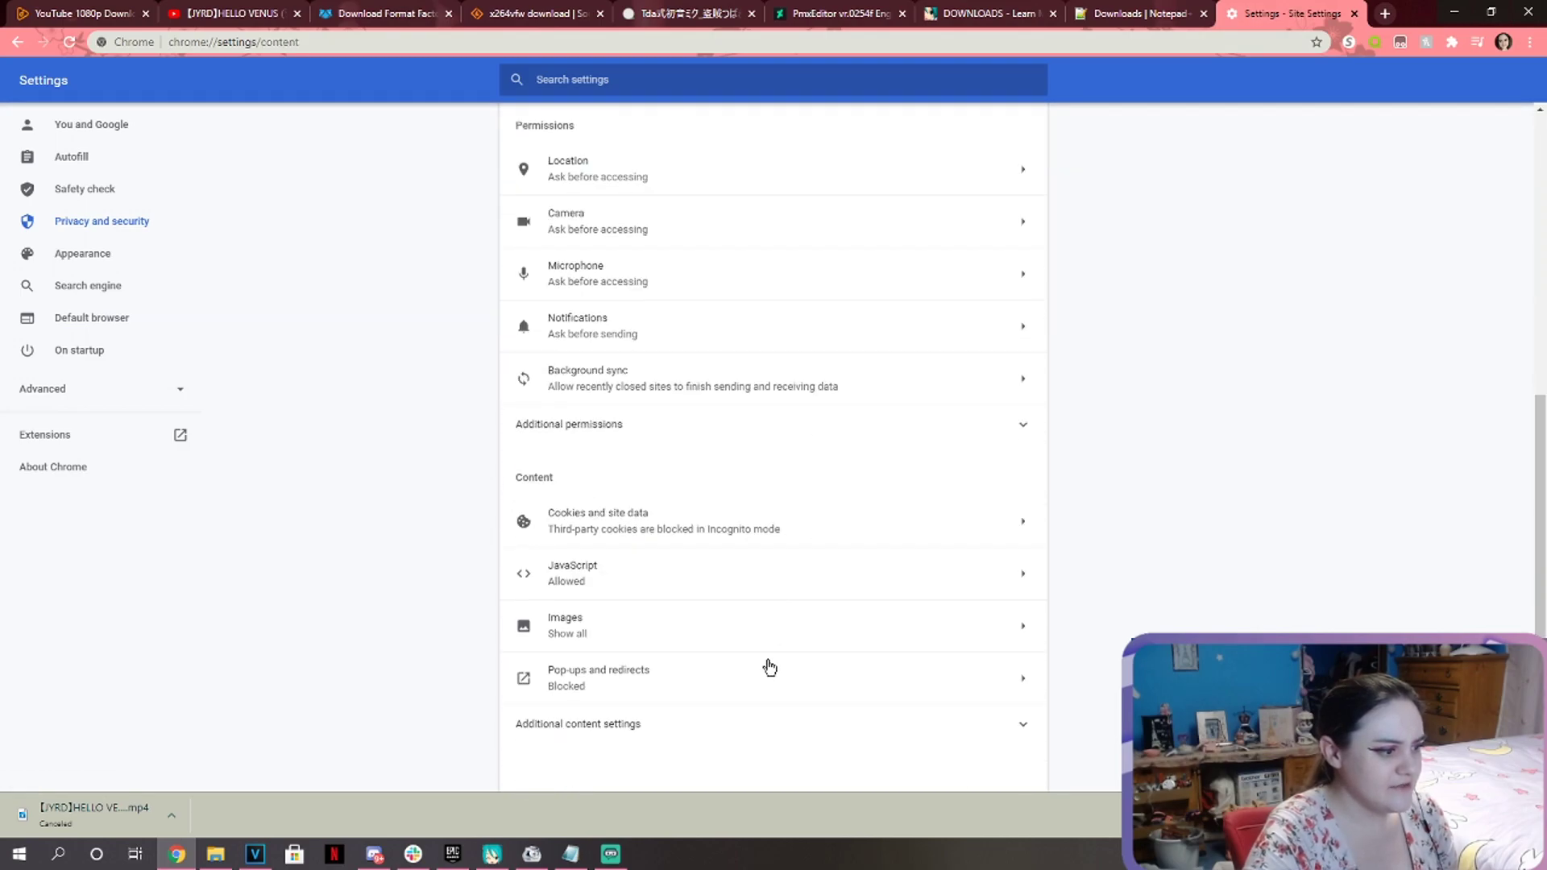
{"action": "left_click", "coordinate": [652, 679]}
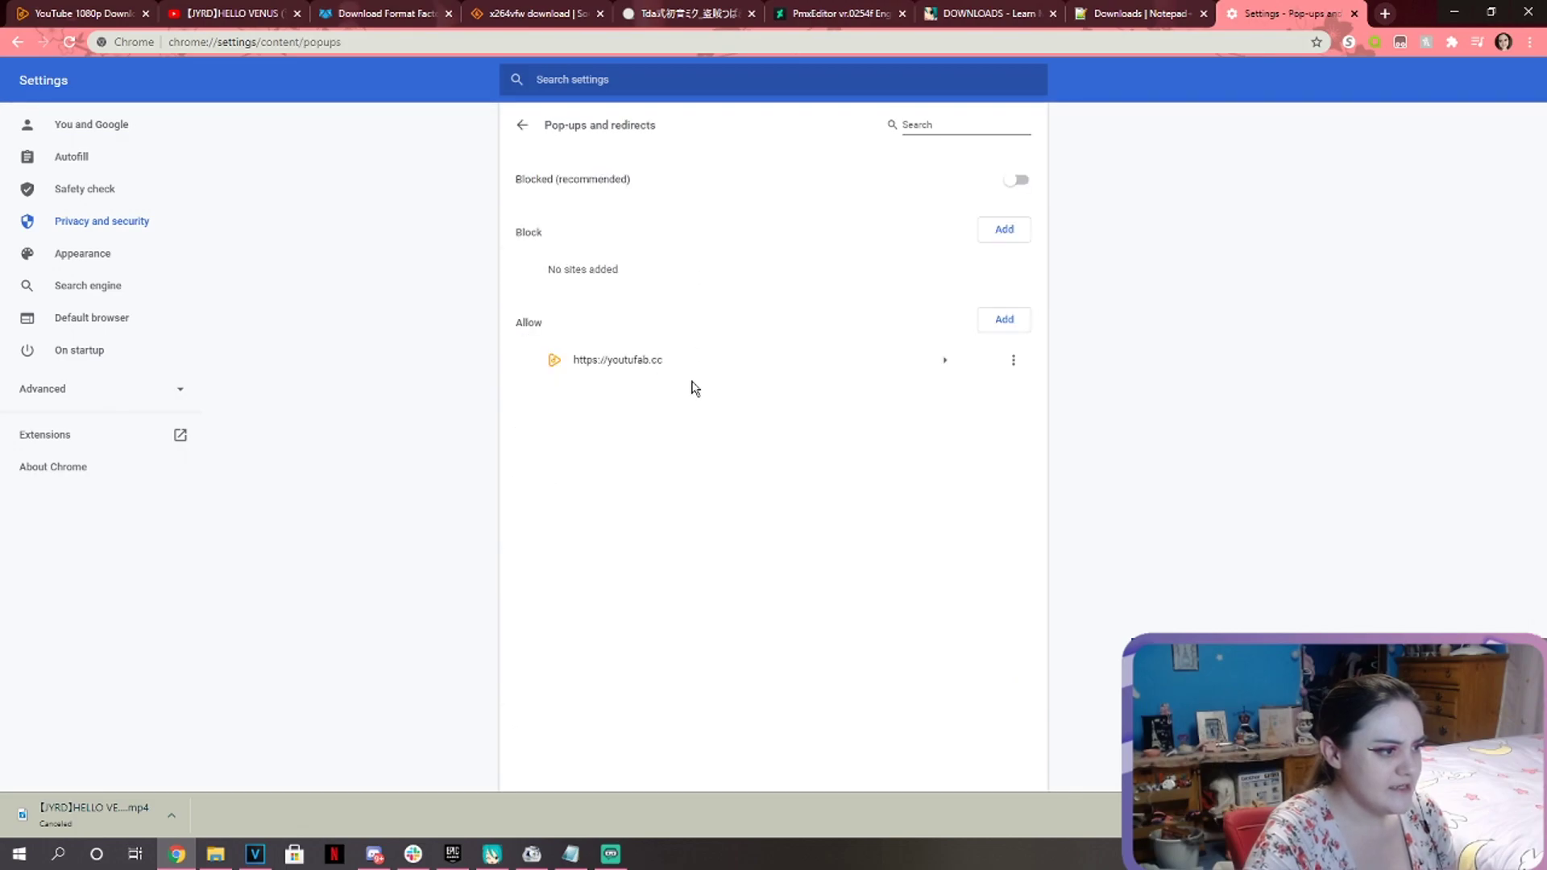
{"action": "left_click", "coordinate": [1009, 324]}
{"action": "left_click", "coordinate": [870, 484]}
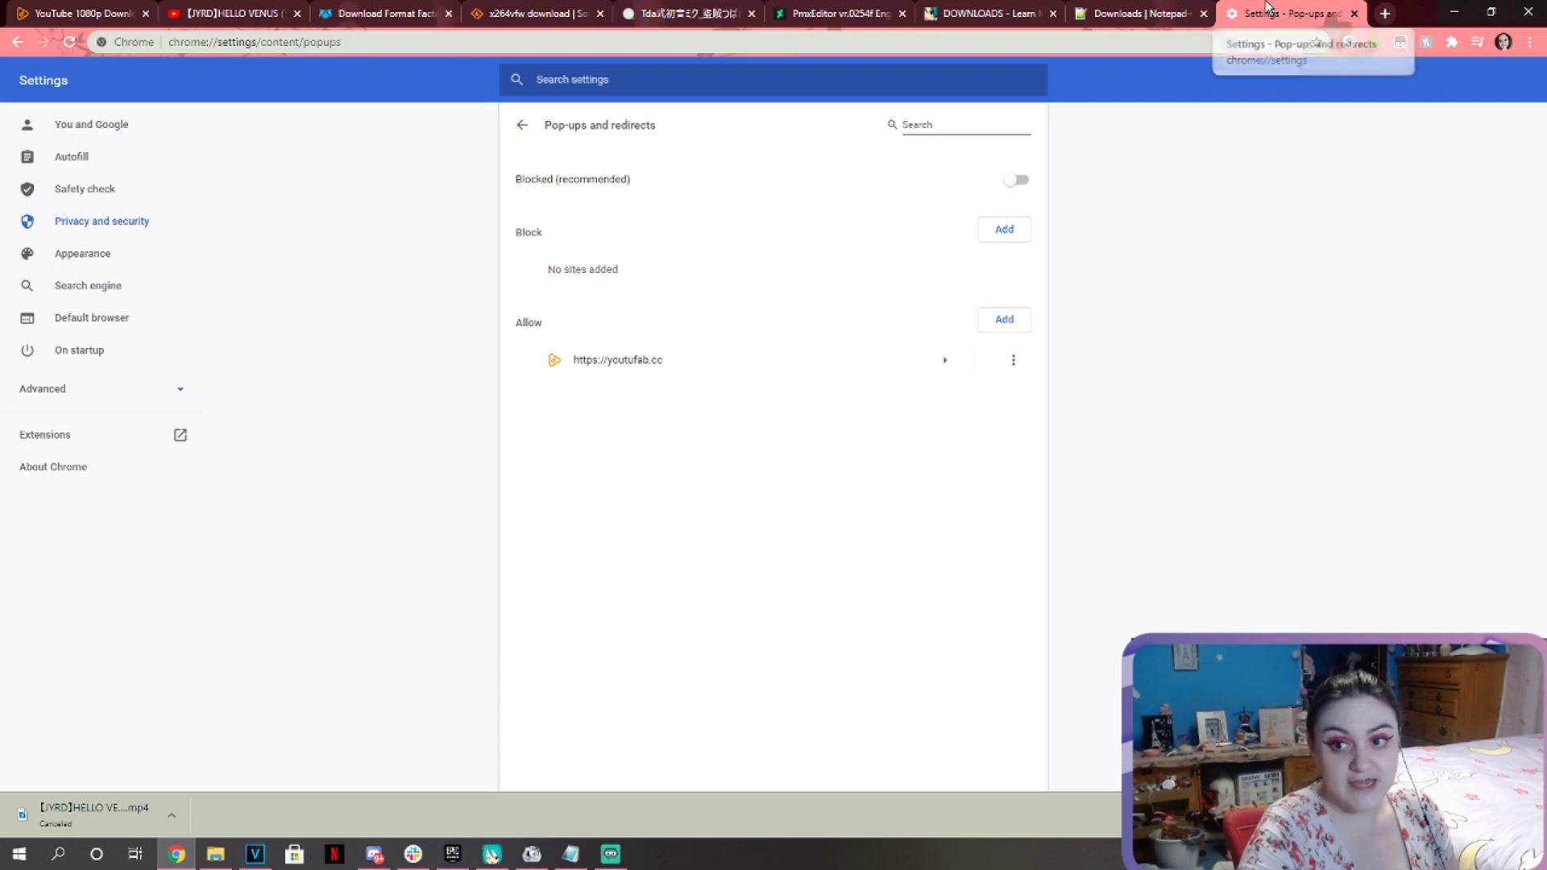
{"action": "key", "text": "ctrl+w"}
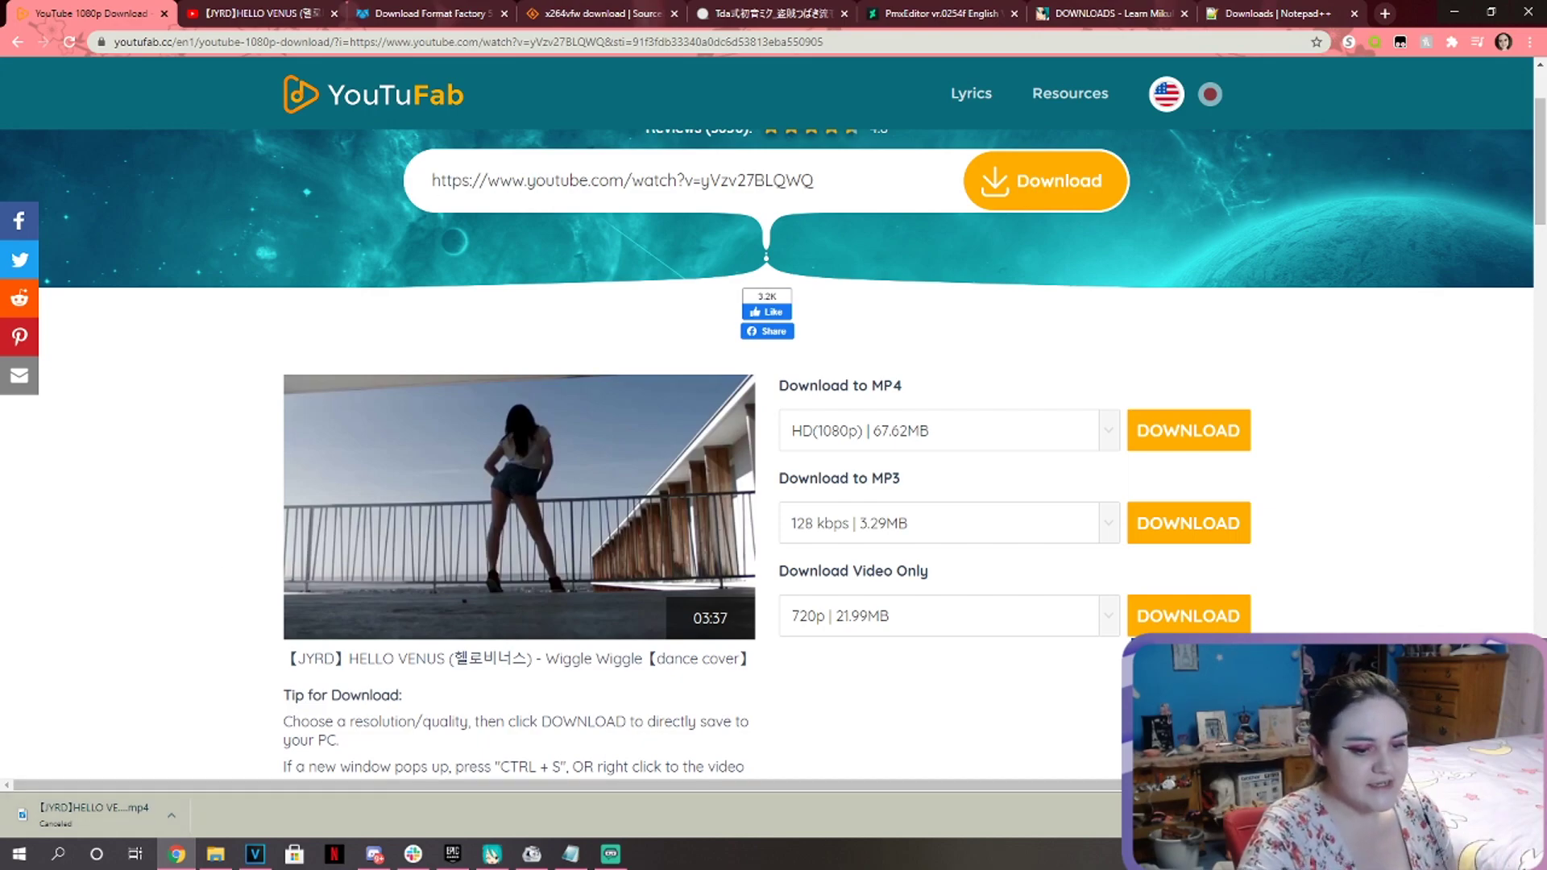
View the download pages for Format Factory and the x264vfw codec.
{"action": "left_click", "coordinate": [403, 14]}
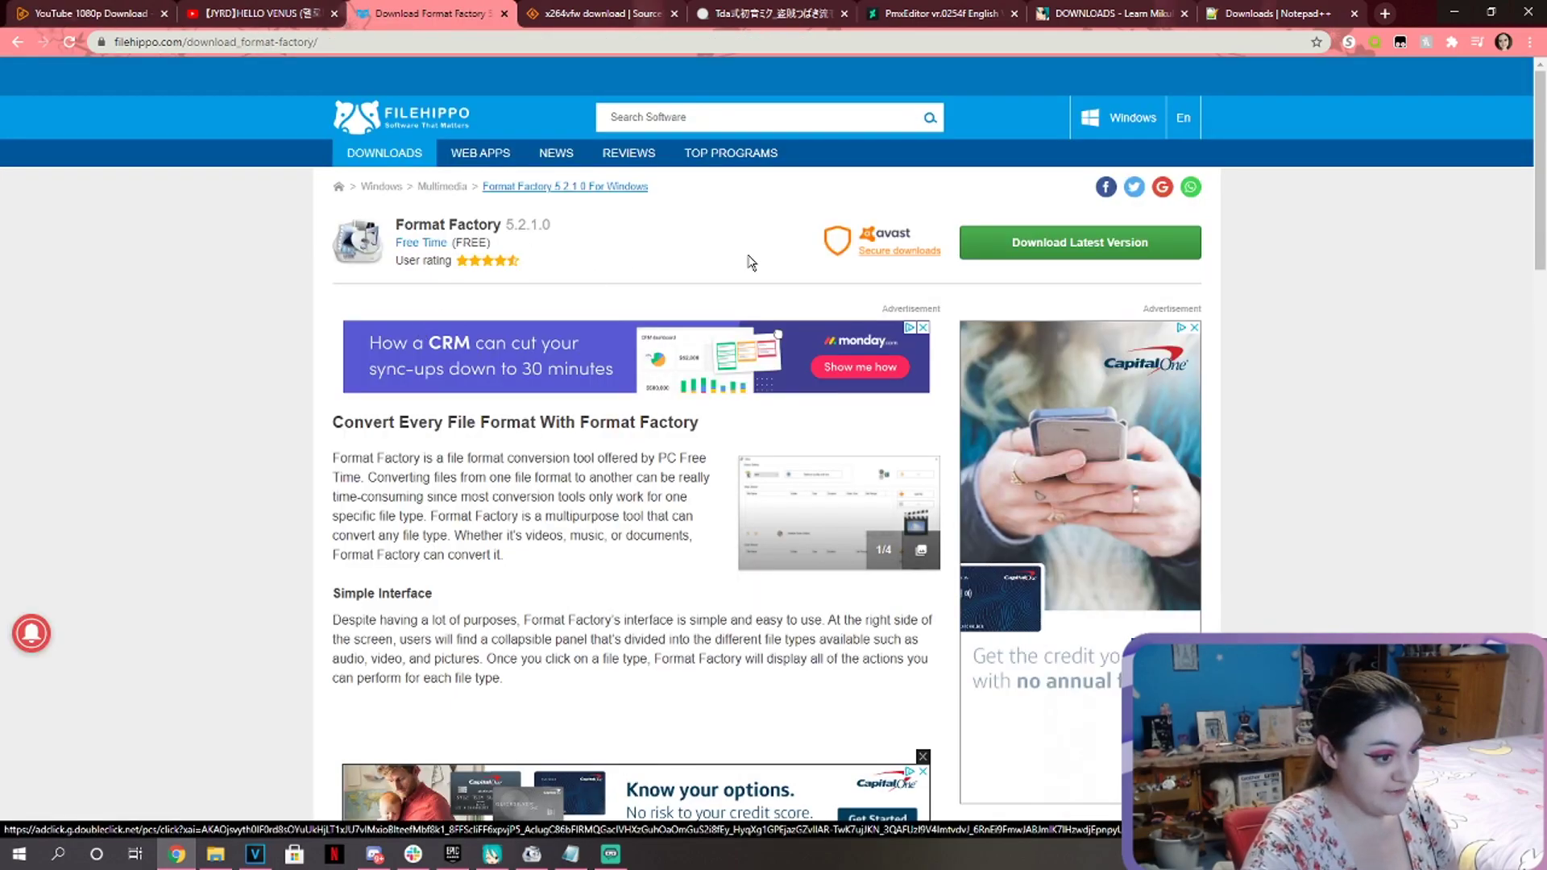
{"action": "left_click", "coordinate": [1139, 258]}
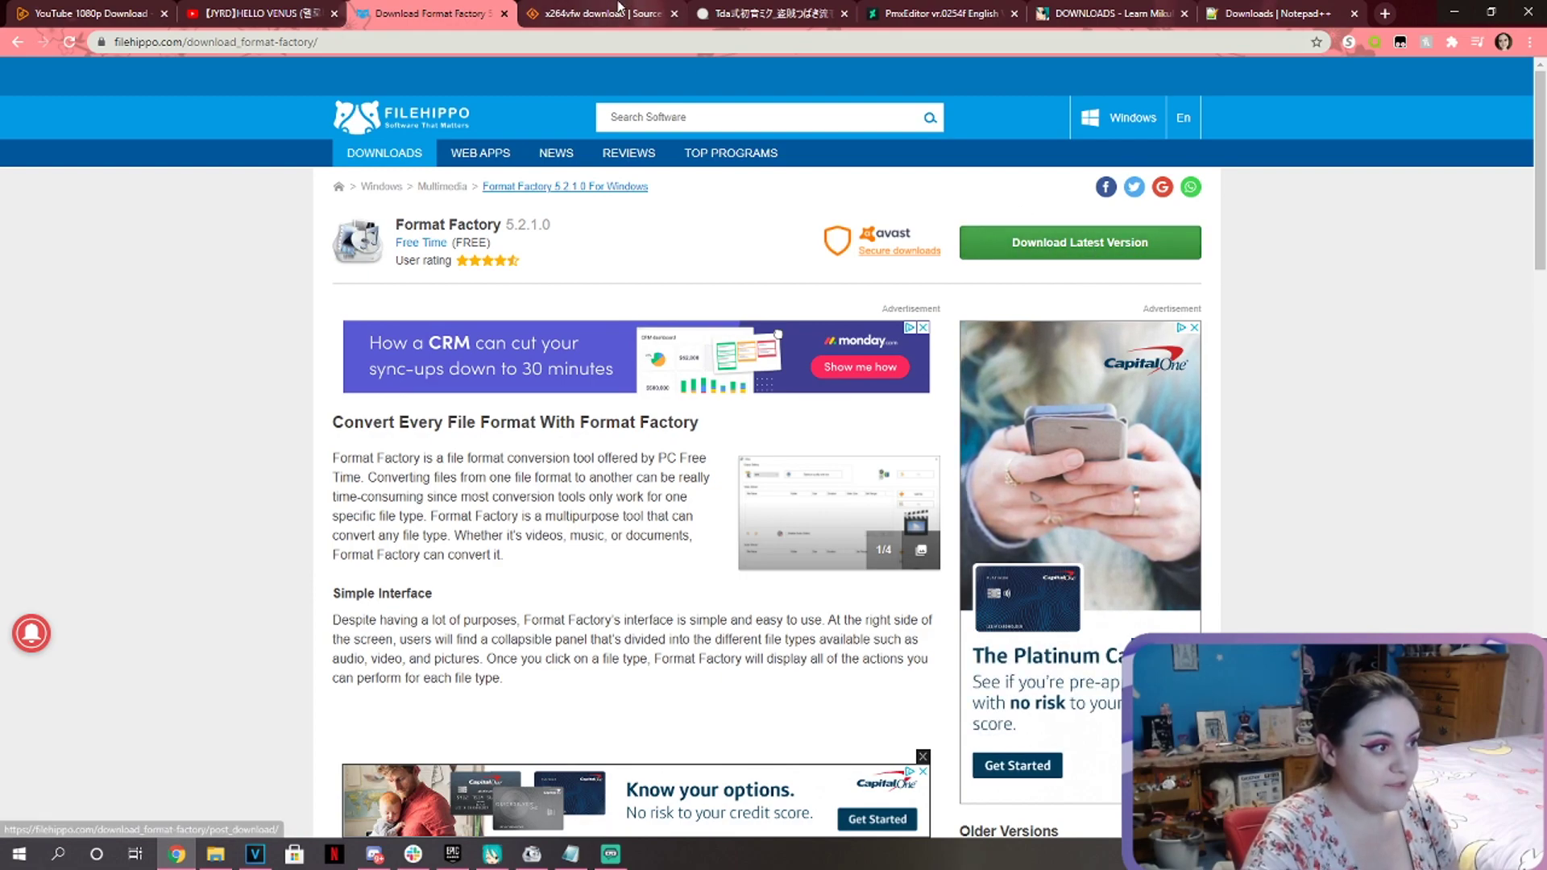
{"action": "left_click", "coordinate": [619, 10]}
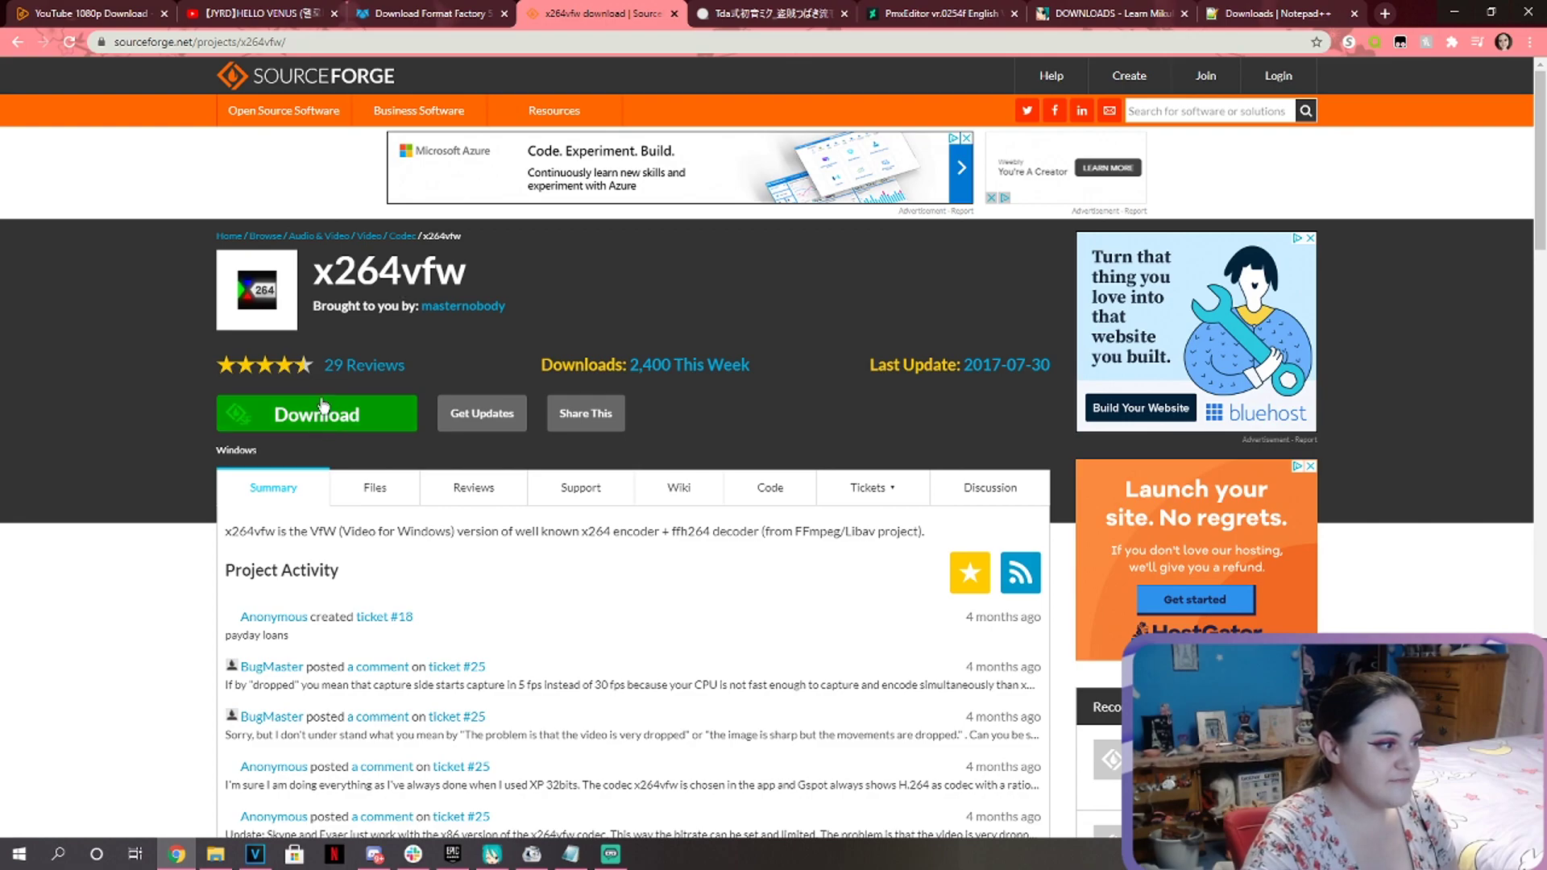
Copy the download key from the end of the last link in the Tda Miku motion trace model's description on BowlRoll.
{"action": "left_click", "coordinate": [757, 12]}
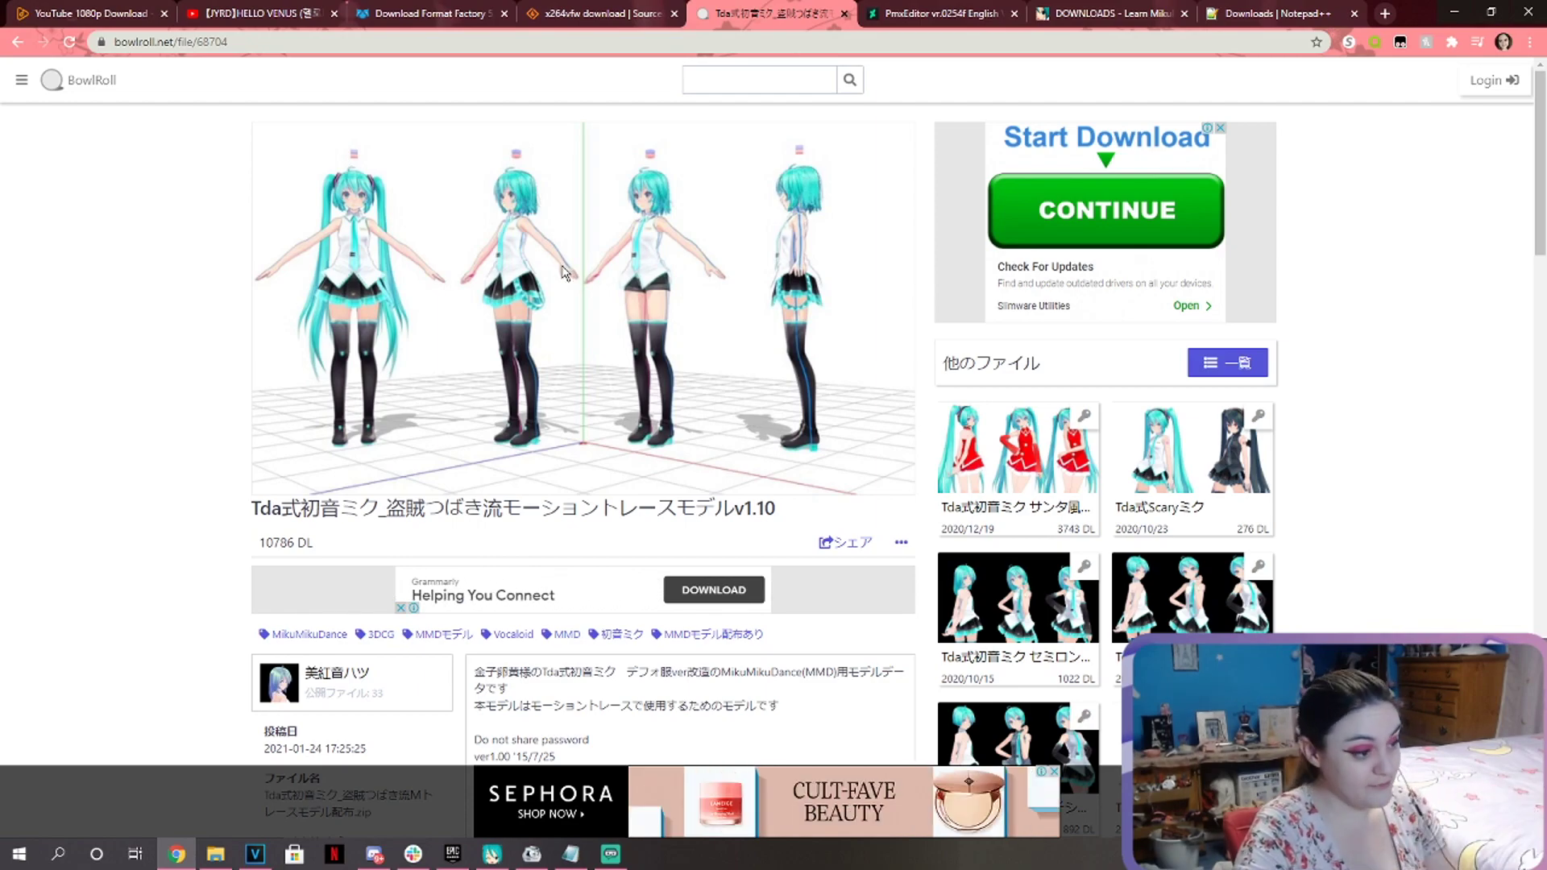
{"action": "scroll", "coordinate": [686, 404], "scroll_direction": "down", "scroll_amount": 9}
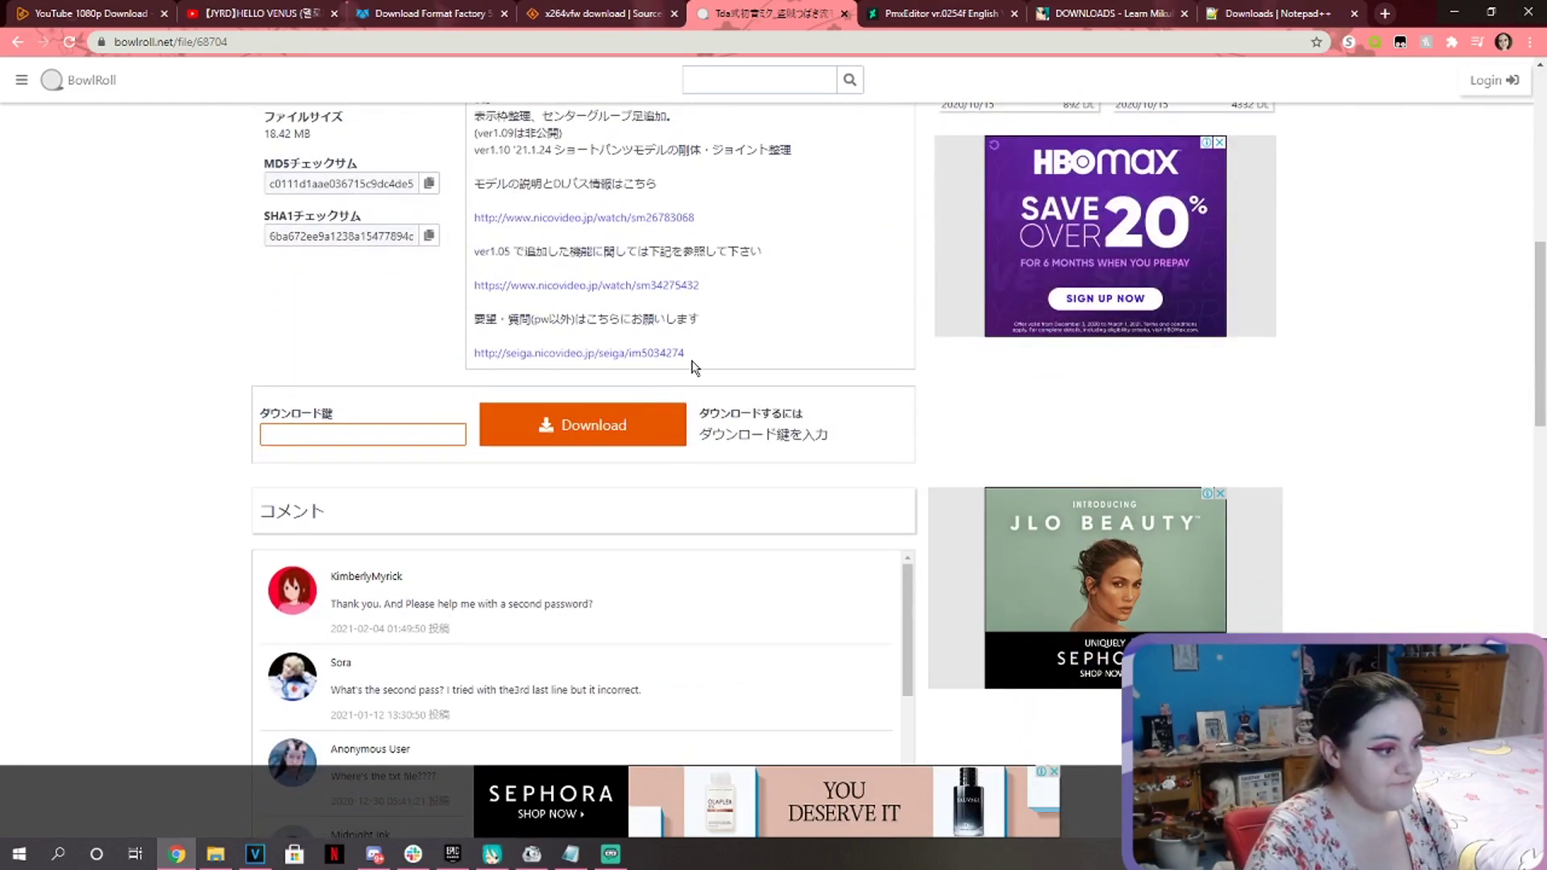
{"action": "left_click_drag", "start_coordinate": [684, 354], "coordinate": [631, 359]}
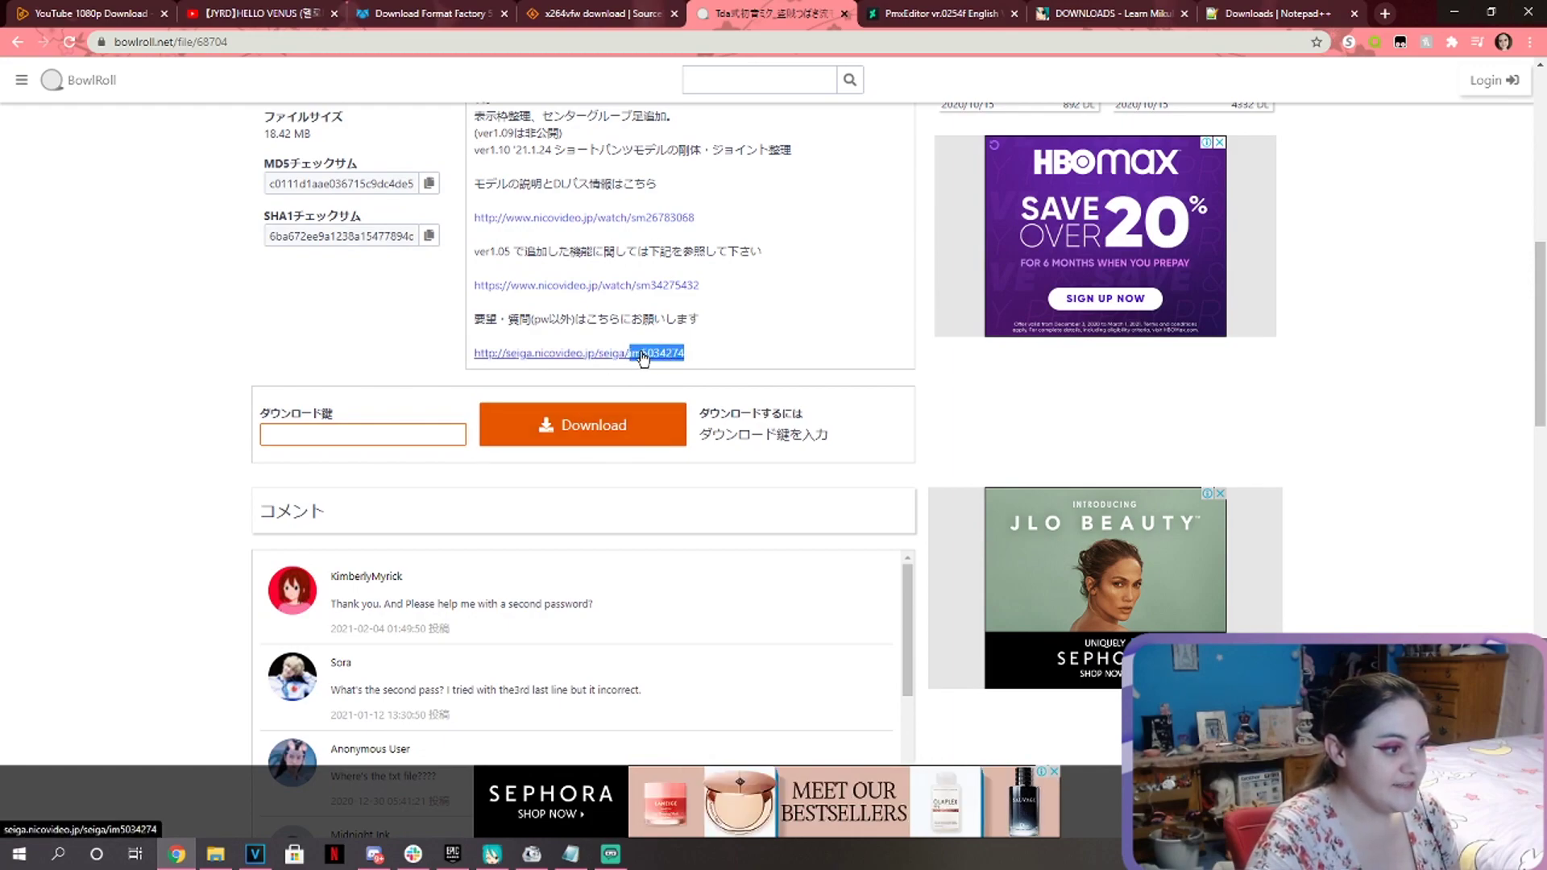
{"action": "right_click", "coordinate": [648, 354]}
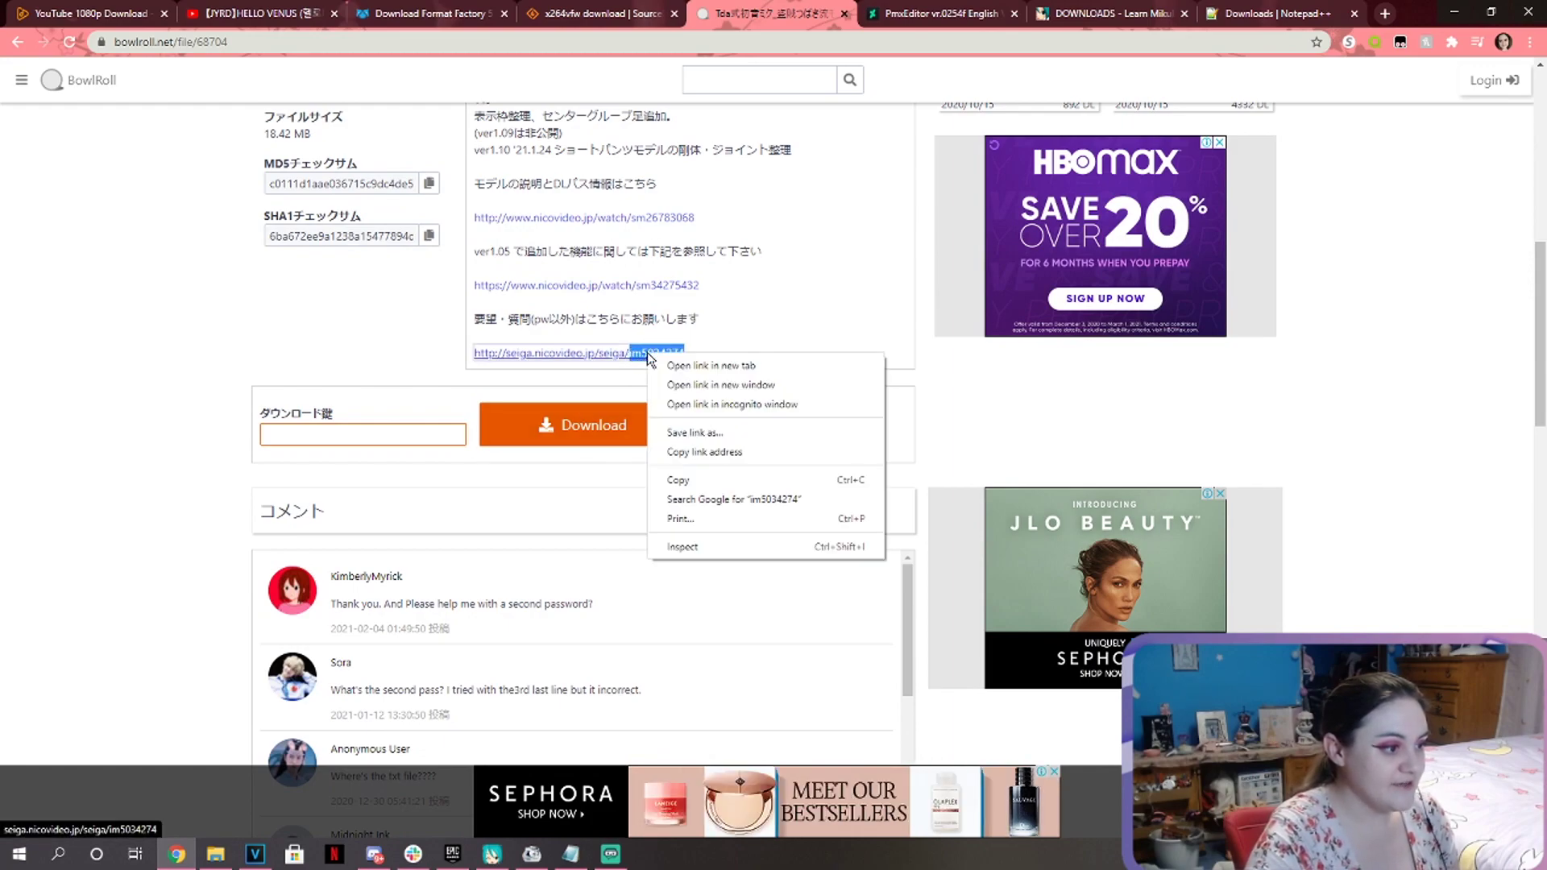
{"action": "left_click", "coordinate": [679, 480]}
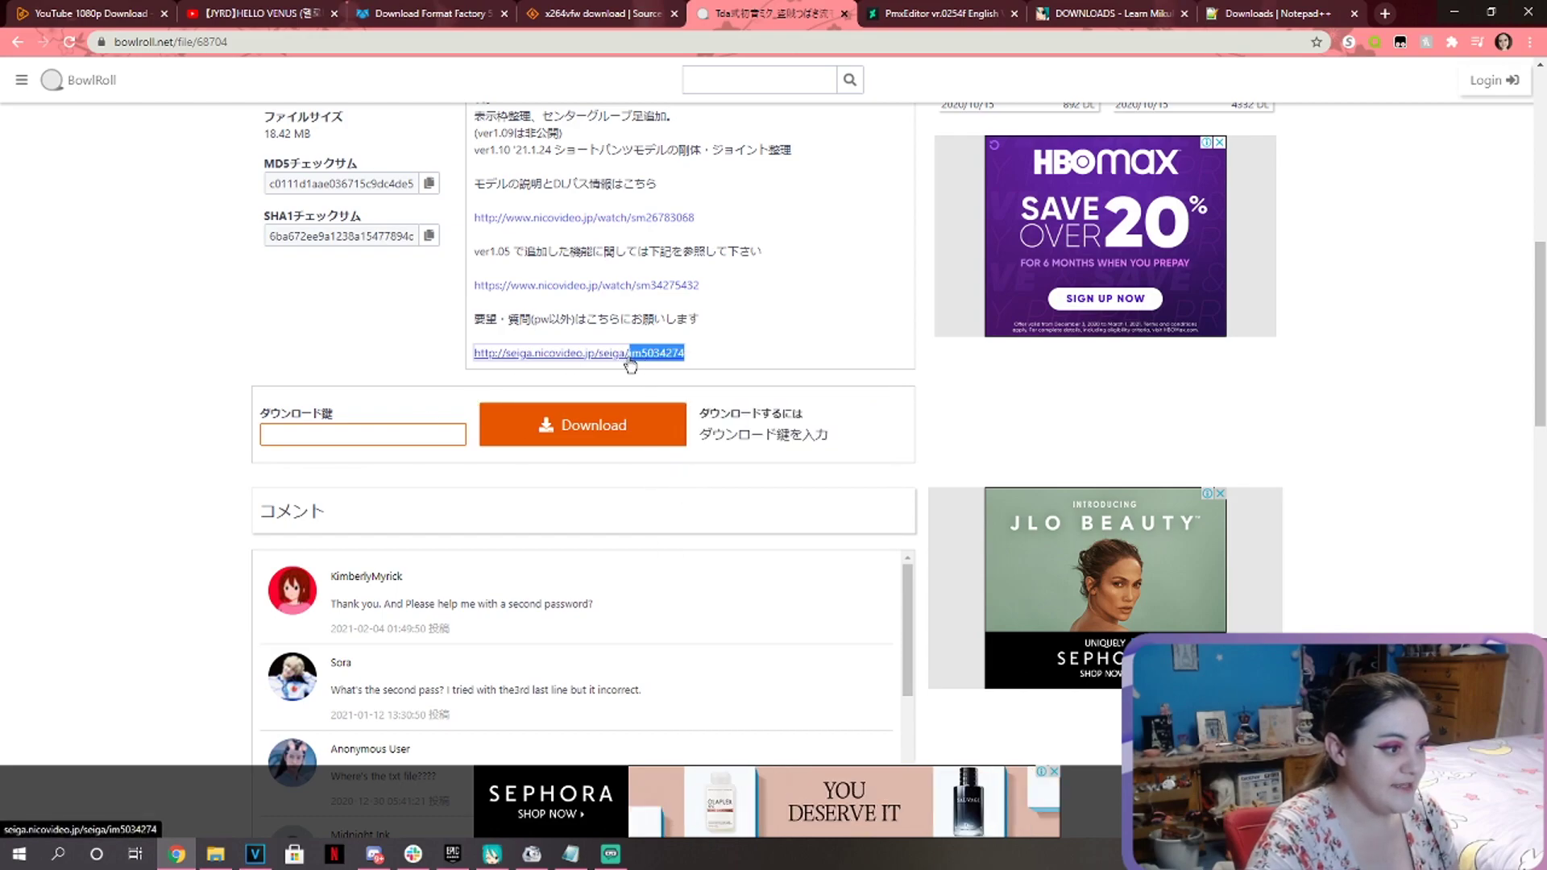
Paste the copied download key into the model's key field, start the zip download and cancel it.
{"action": "left_click", "coordinate": [360, 427]}
{"action": "right_click", "coordinate": [360, 427]}
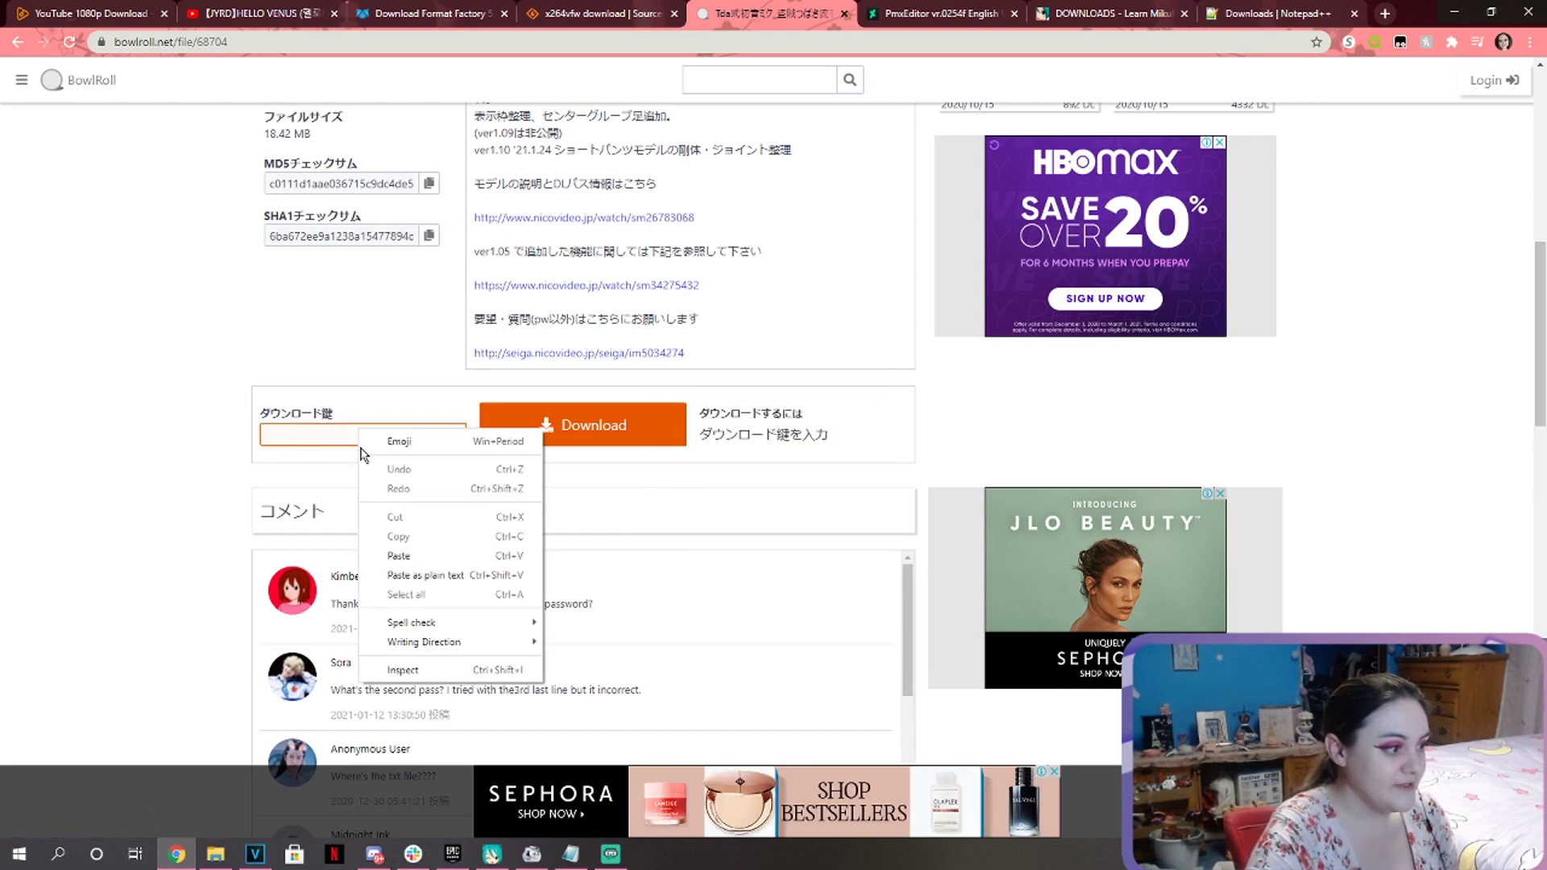
{"action": "left_click", "coordinate": [401, 558]}
{"action": "left_click", "coordinate": [552, 435]}
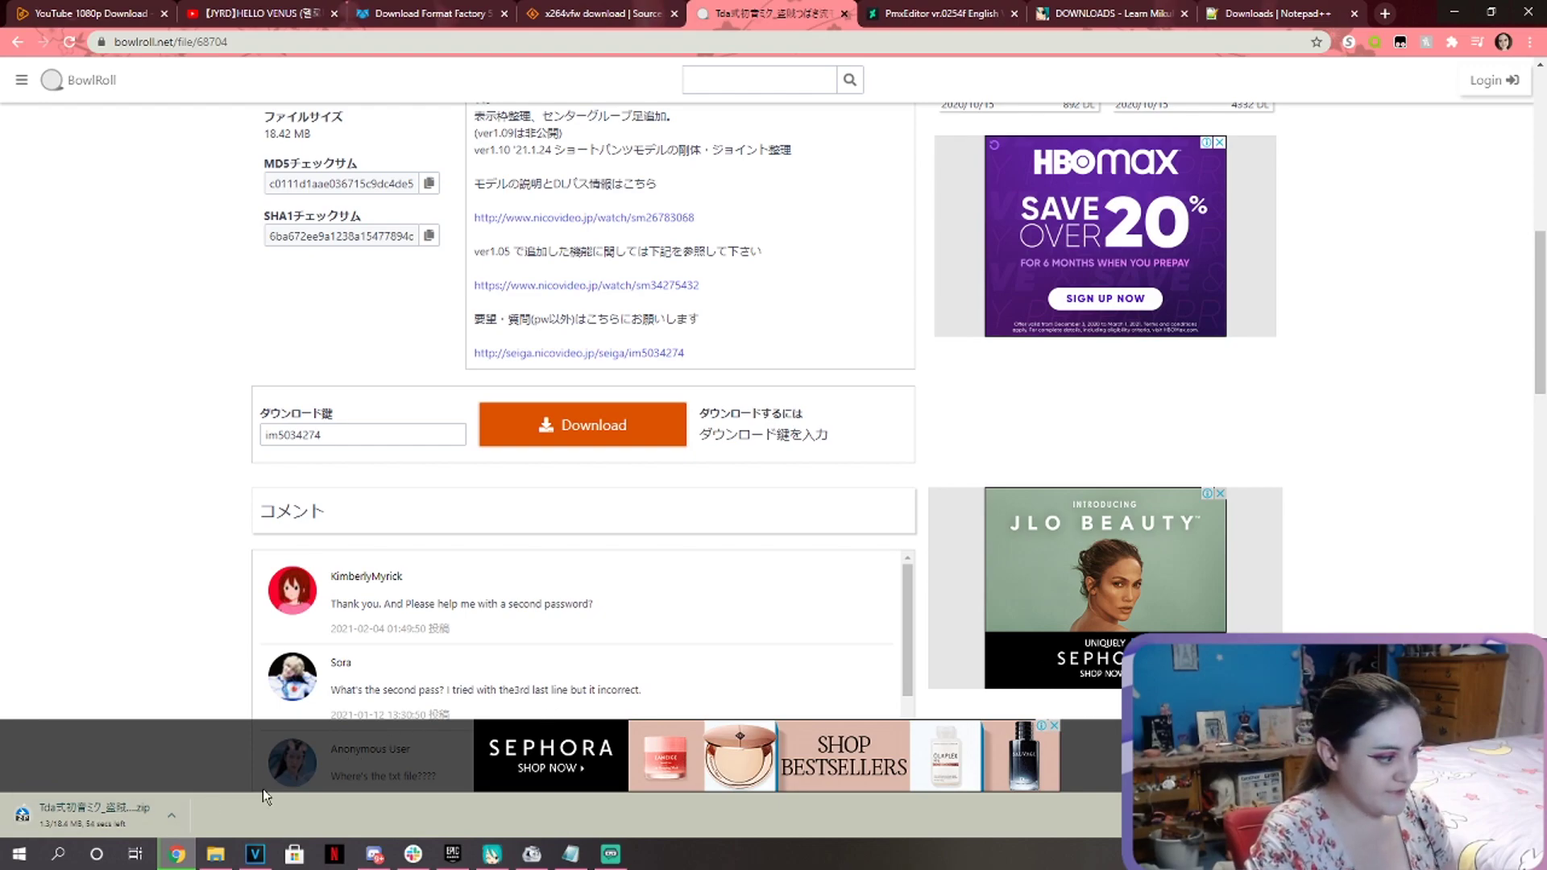
{"action": "left_click", "coordinate": [176, 814]}
{"action": "left_click", "coordinate": [194, 789]}
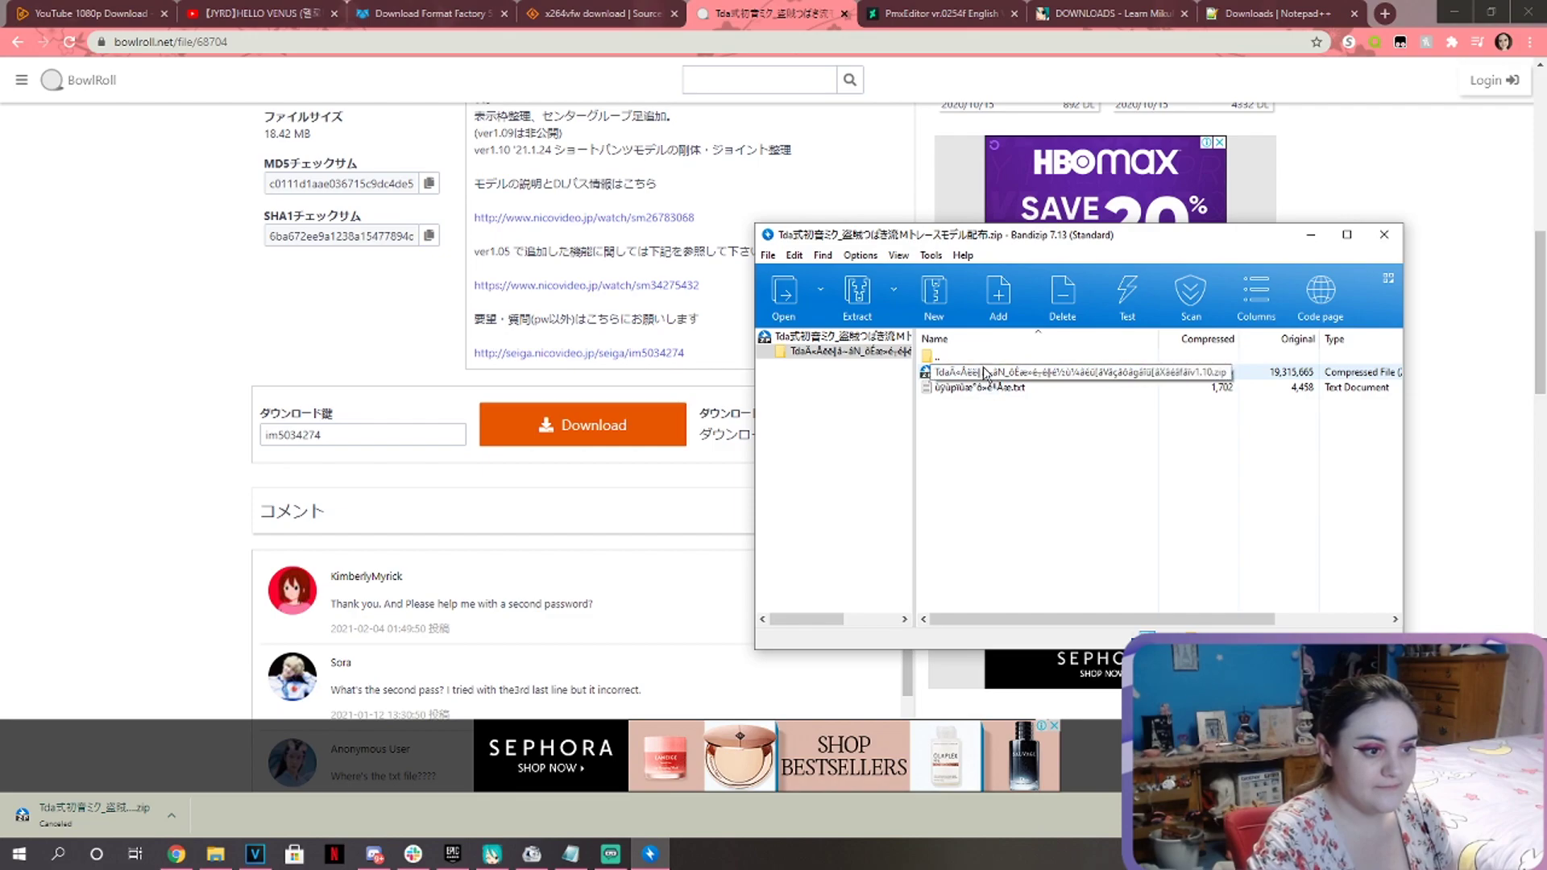
Minimize the browser, open the text file inside the Tda Miku model archive and go to its end.
{"action": "left_click", "coordinate": [1451, 13]}
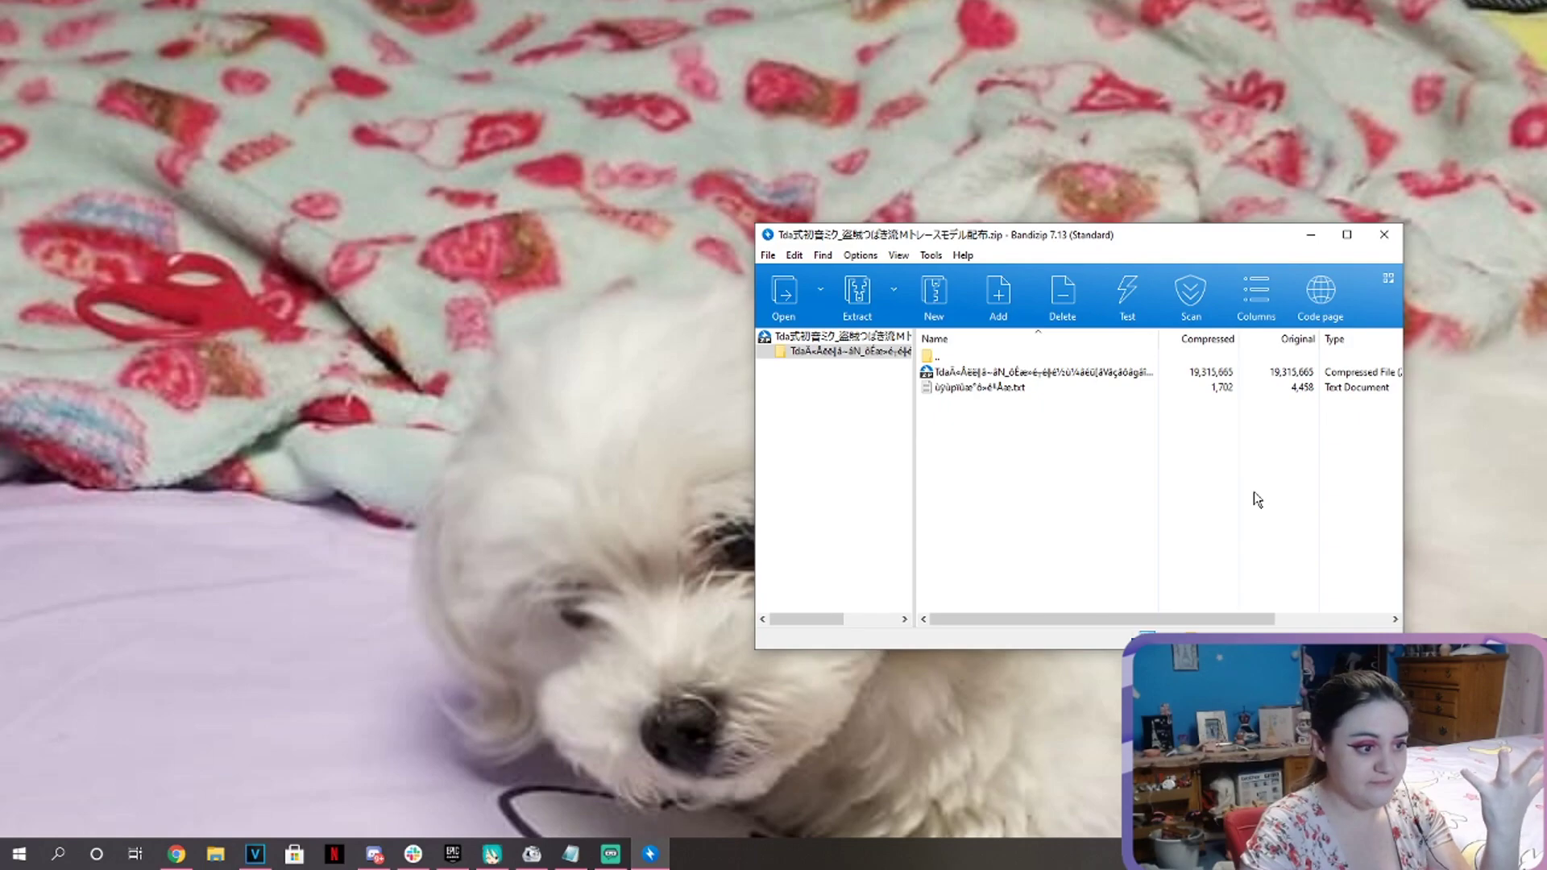
{"action": "double_click", "coordinate": [984, 392]}
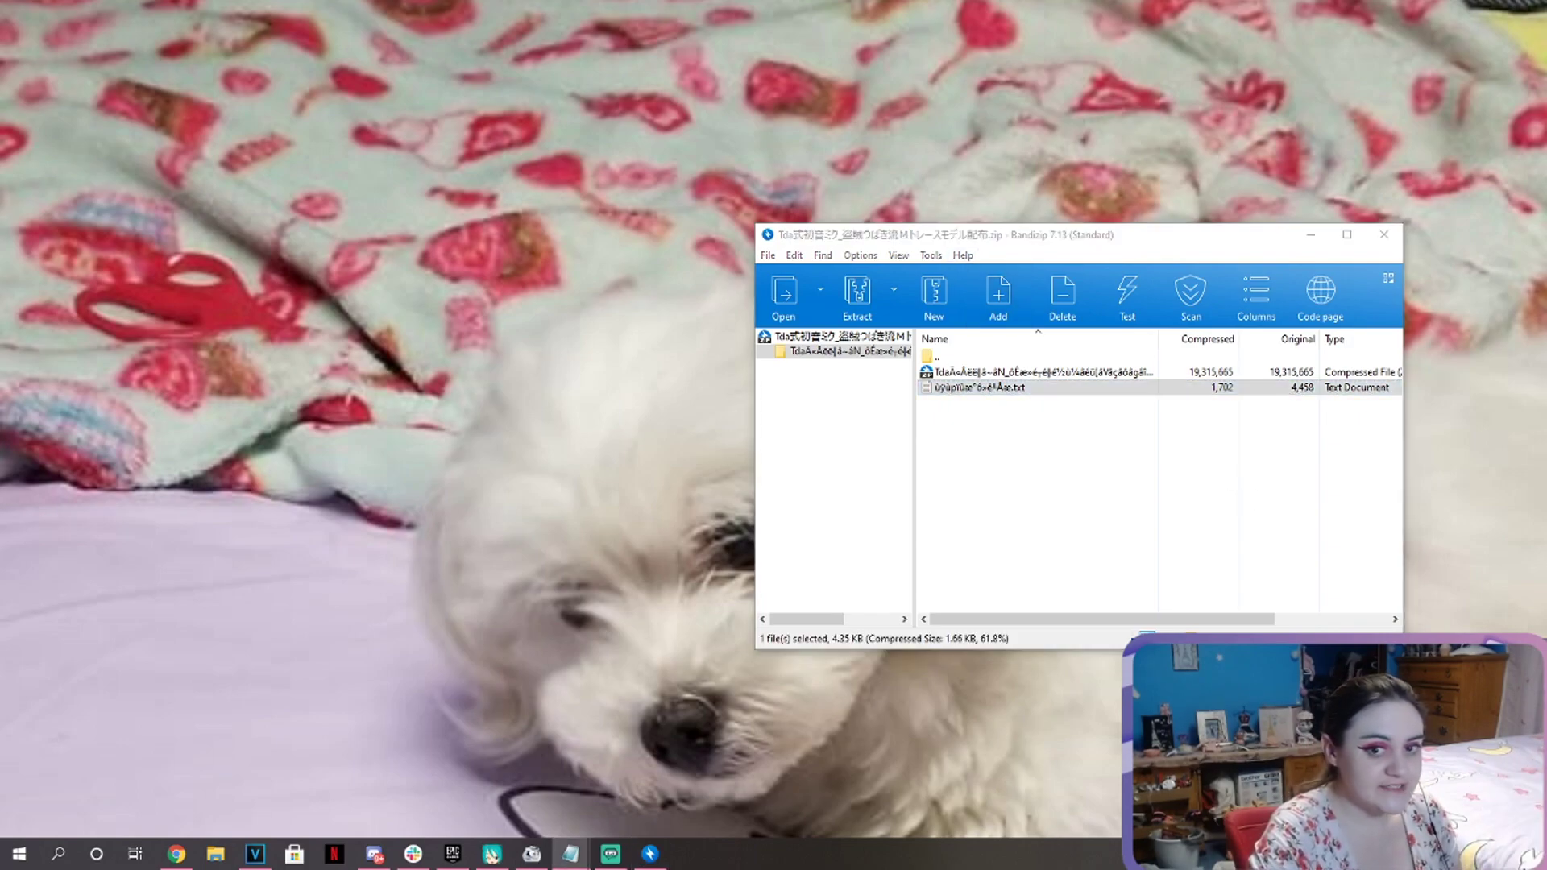
{"action": "left_click_drag", "start_coordinate": [922, 249], "coordinate": [686, 257]}
{"action": "scroll", "coordinate": [893, 477], "scroll_direction": "down", "scroll_amount": 10}
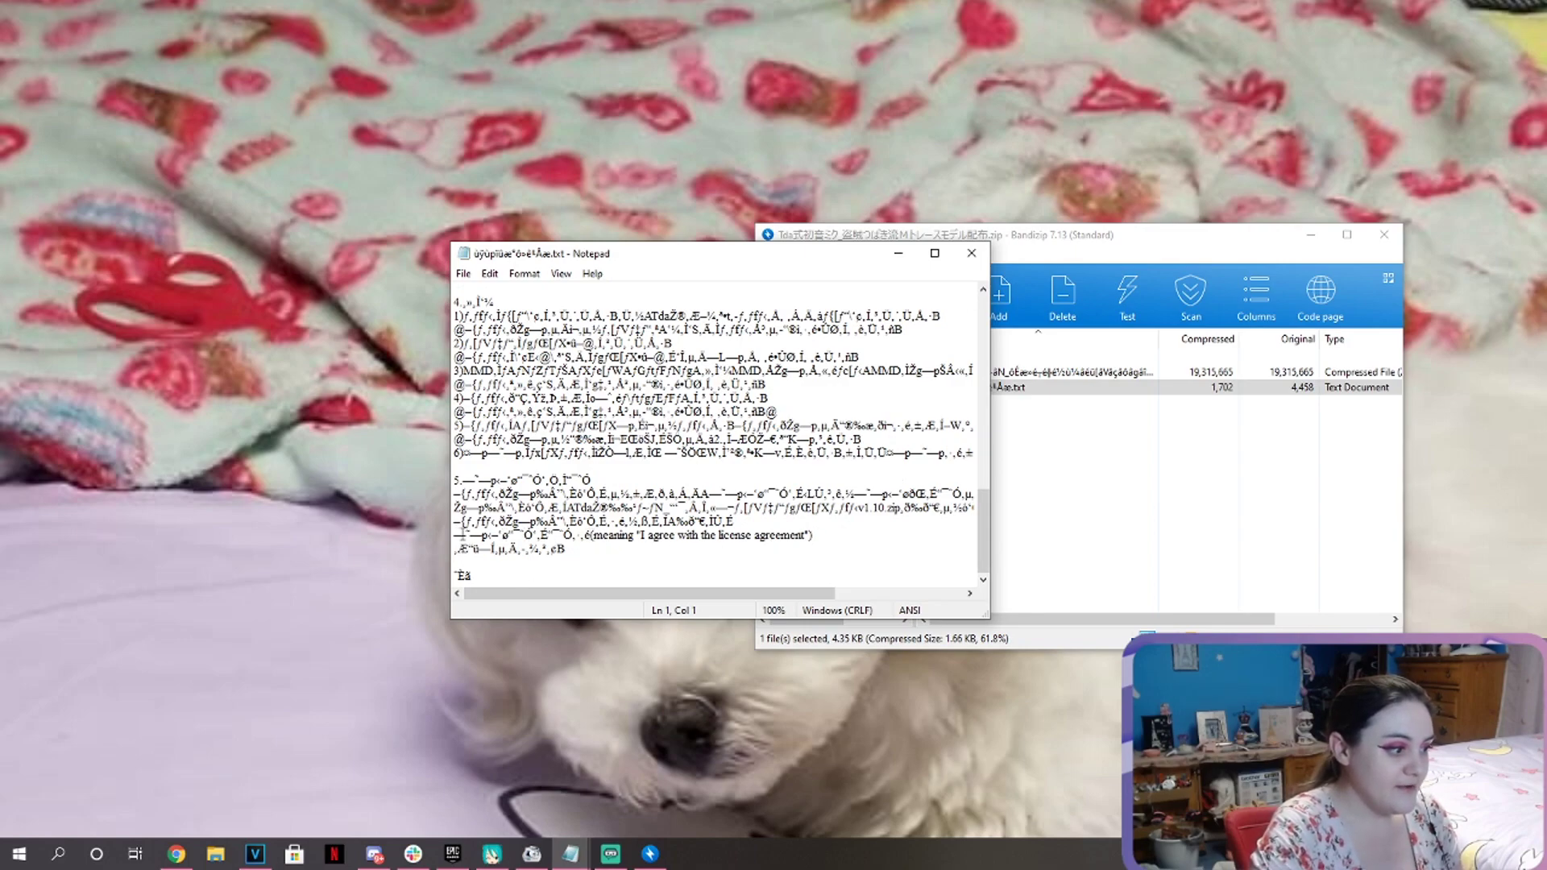
Copy the phrase preceding "(meaning "I agree with the license agreement")" and open the nested v1.10 zip in the model archive.
{"action": "left_click_drag", "start_coordinate": [590, 536], "coordinate": [447, 534]}
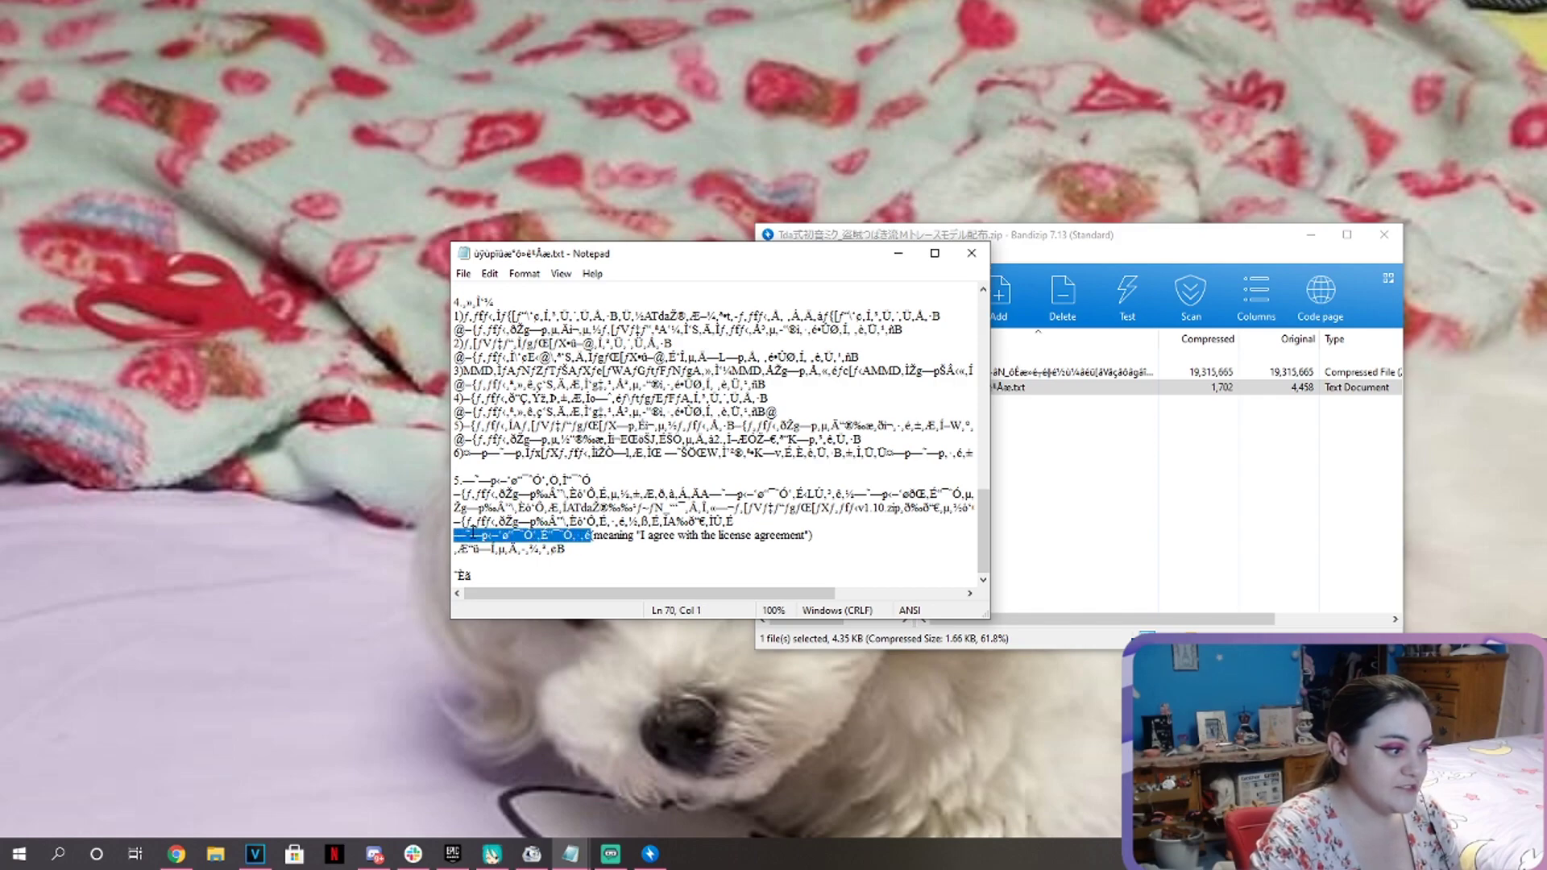
{"action": "right_click", "coordinate": [465, 533]}
{"action": "left_click", "coordinate": [493, 583]}
{"action": "double_click", "coordinate": [1040, 372]}
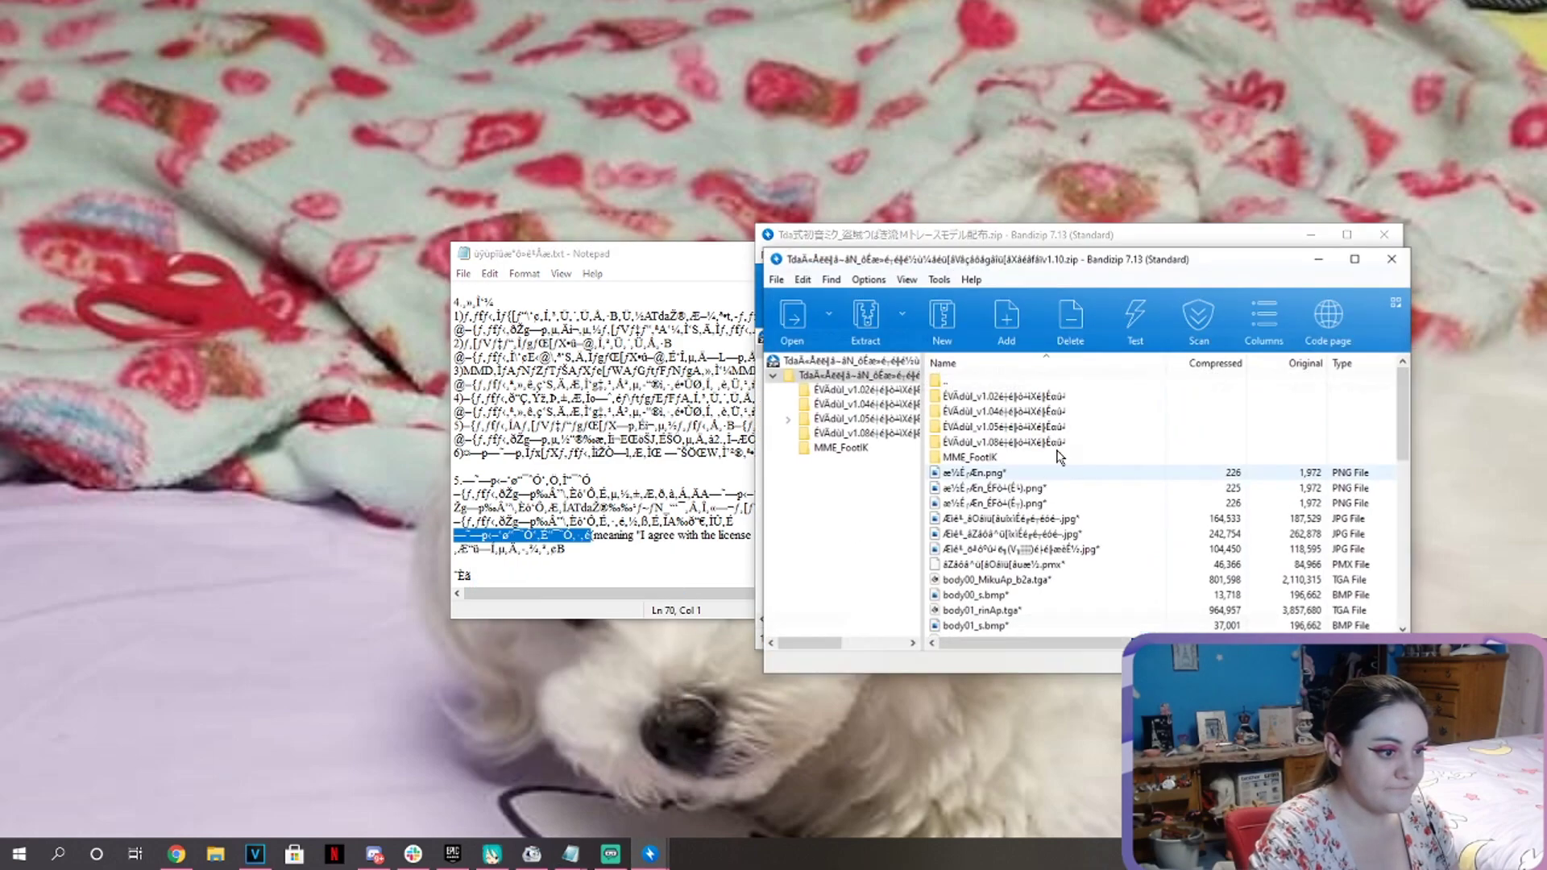
Extract the v1.10 model folder from the archive to the desktop, pasting the copied phrase into the password field.
{"action": "double_click", "coordinate": [1033, 381]}
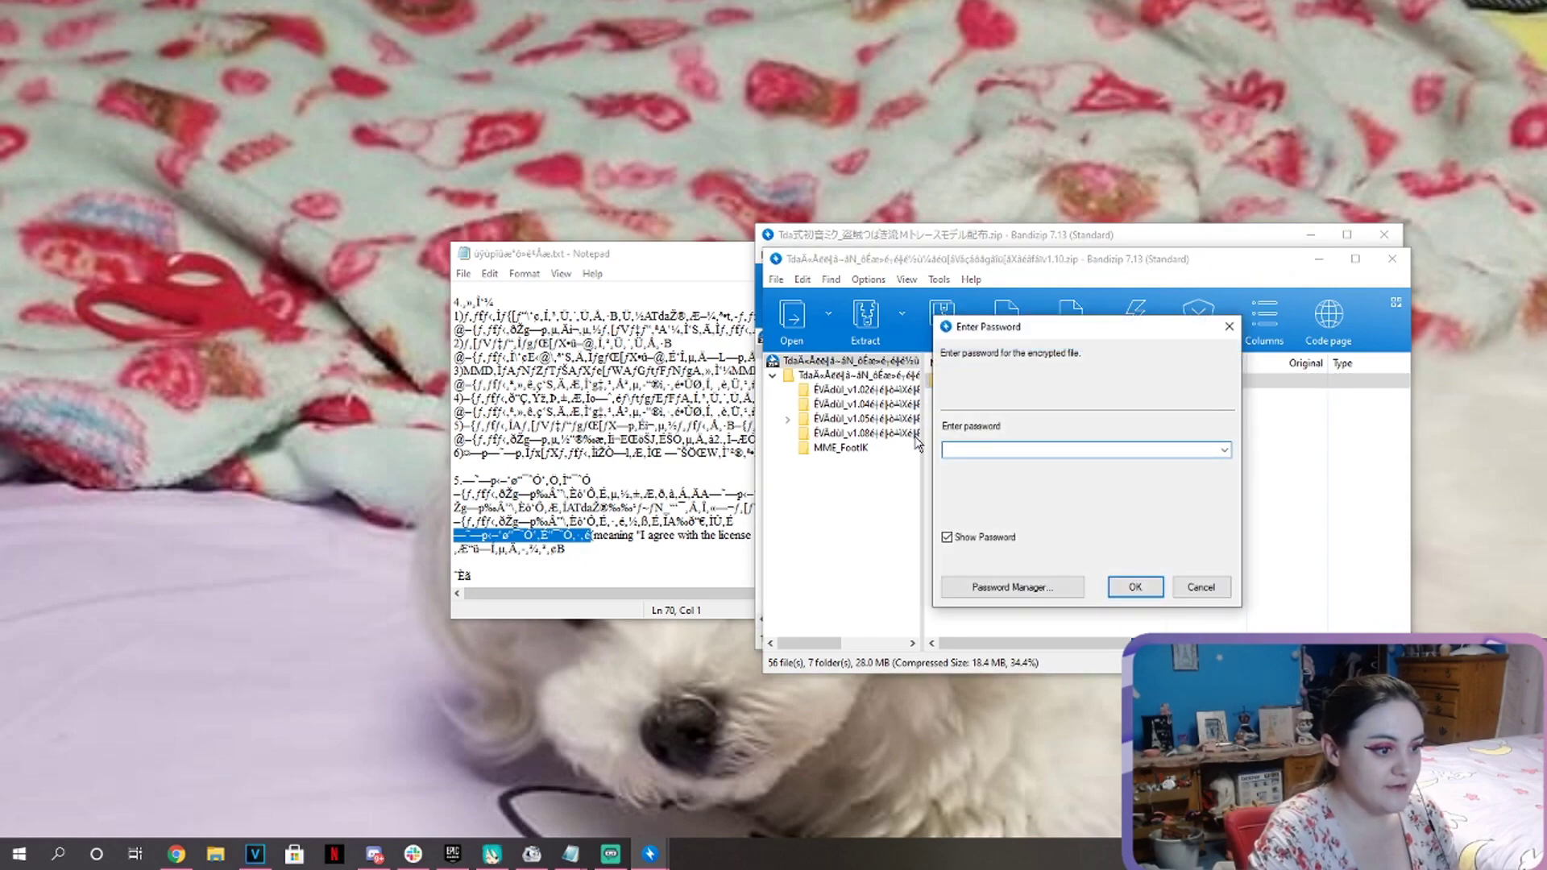
{"action": "right_click", "coordinate": [1029, 450]}
{"action": "left_click", "coordinate": [1083, 522]}
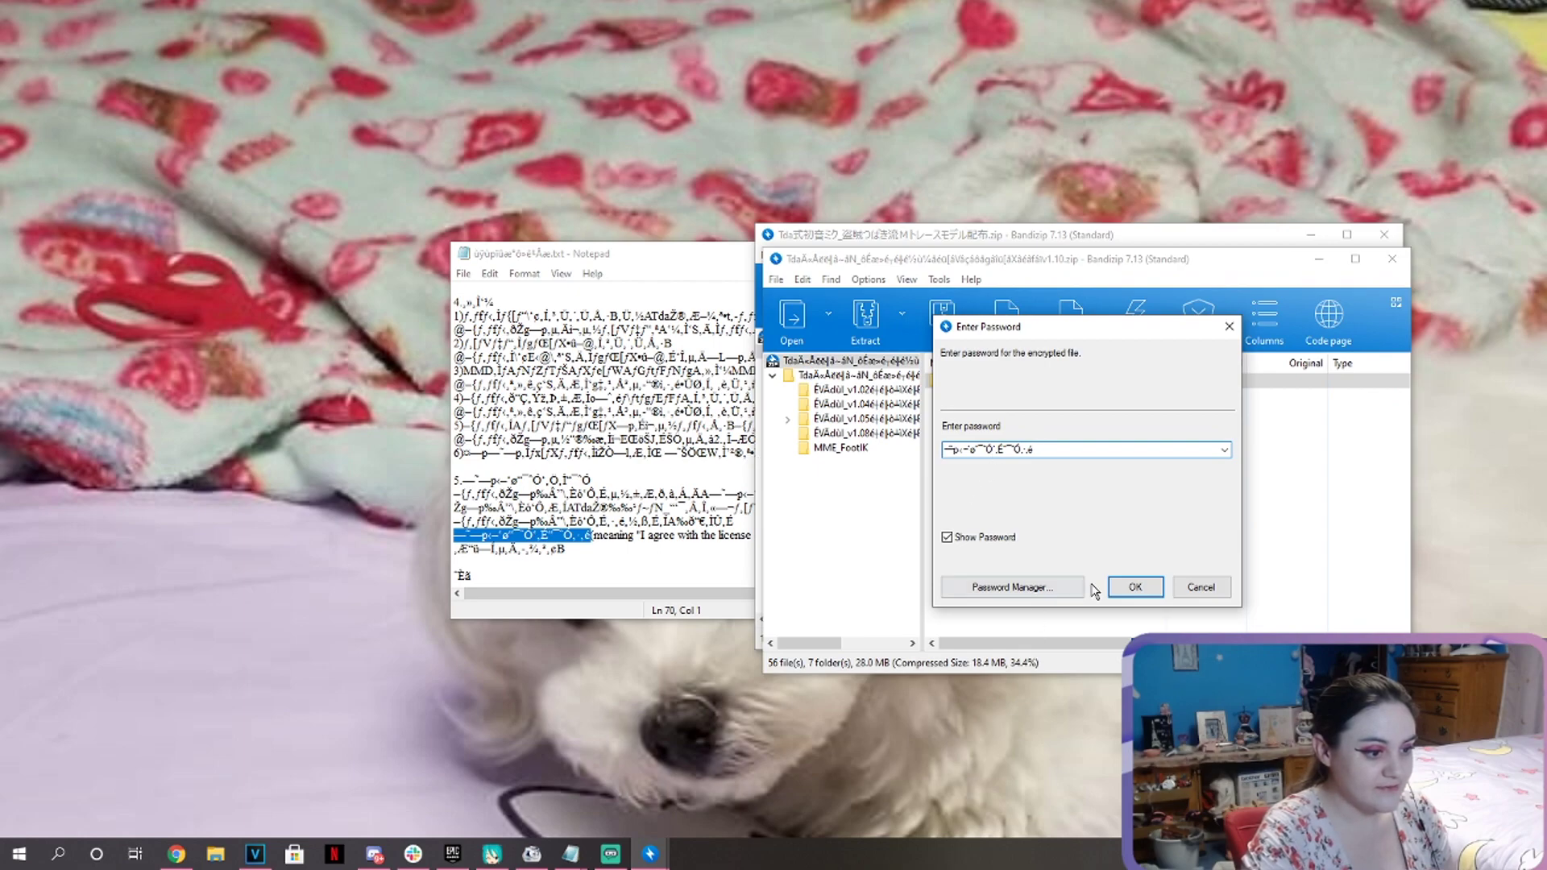
{"action": "left_click", "coordinate": [1125, 588]}
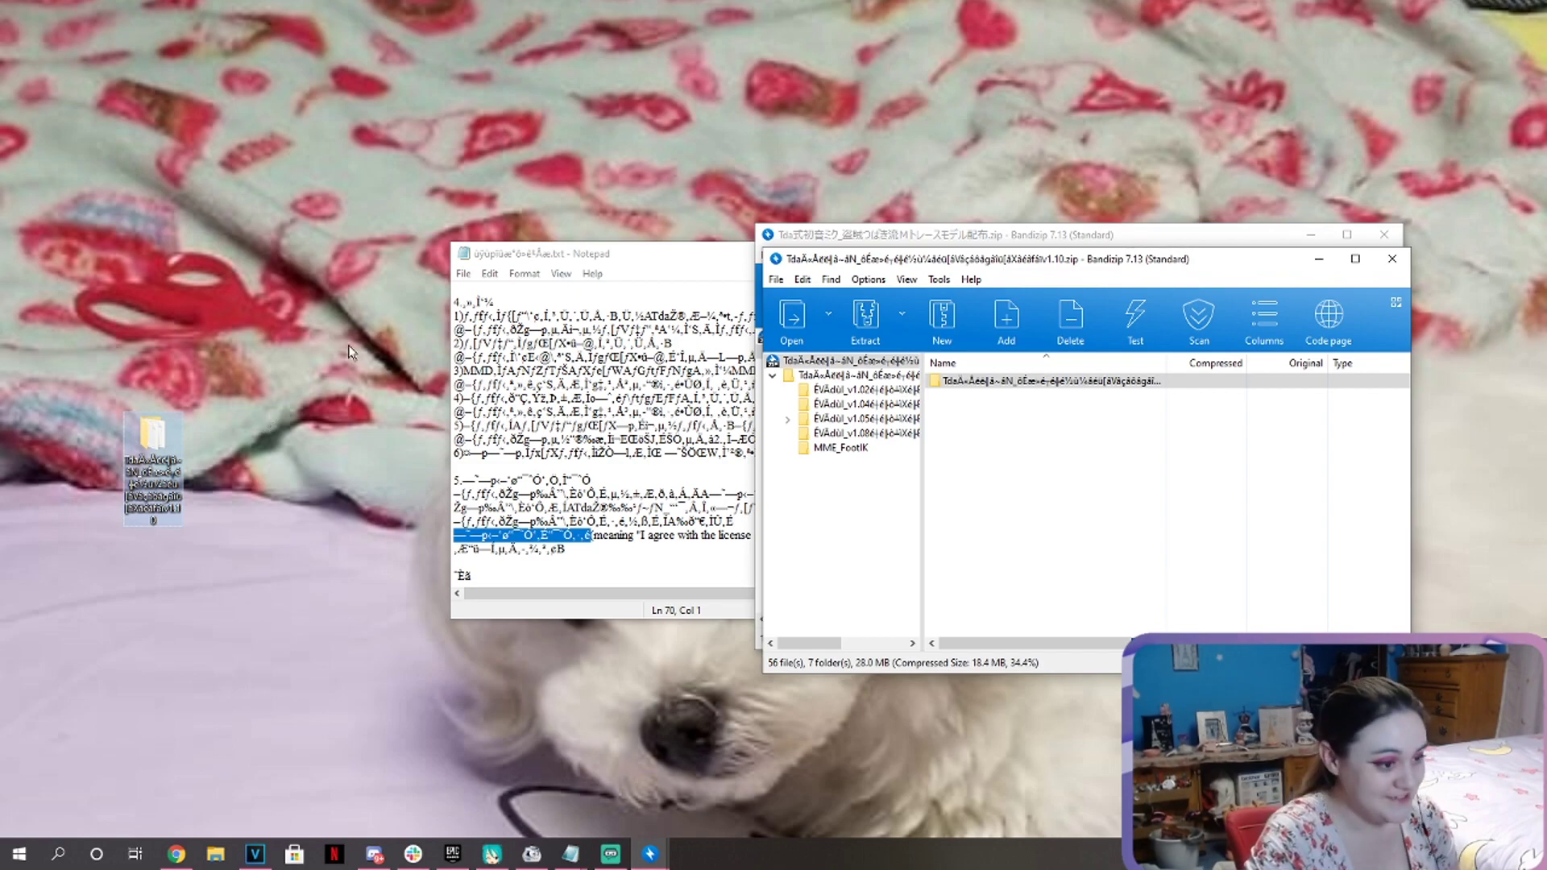
Close both archive windows and the text file.
{"action": "left_click", "coordinate": [1391, 259]}
{"action": "left_click", "coordinate": [1383, 234]}
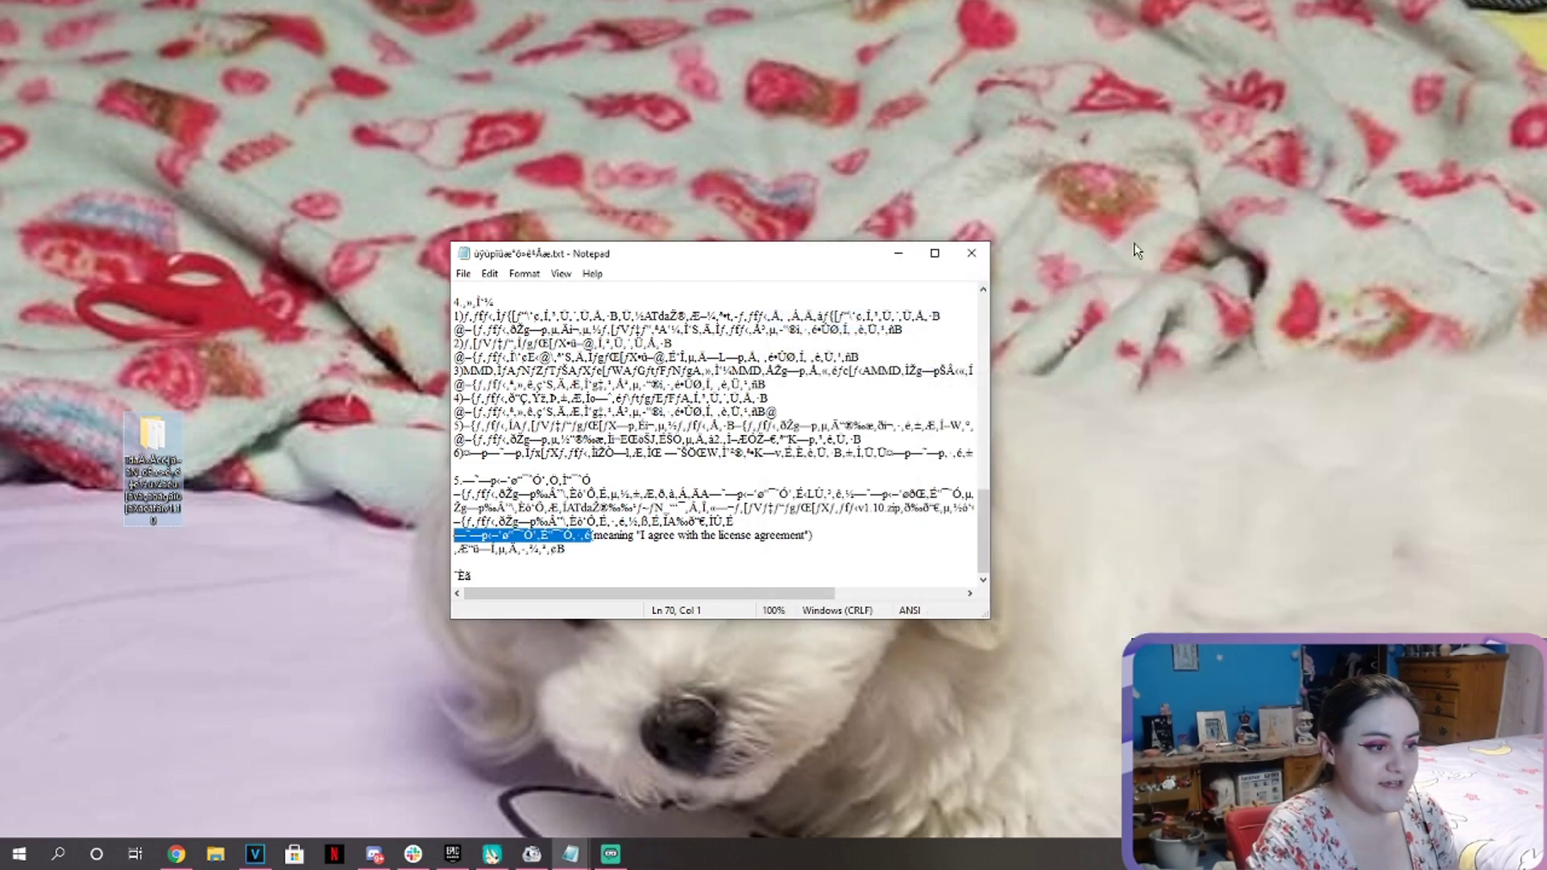
{"action": "left_click", "coordinate": [971, 253]}
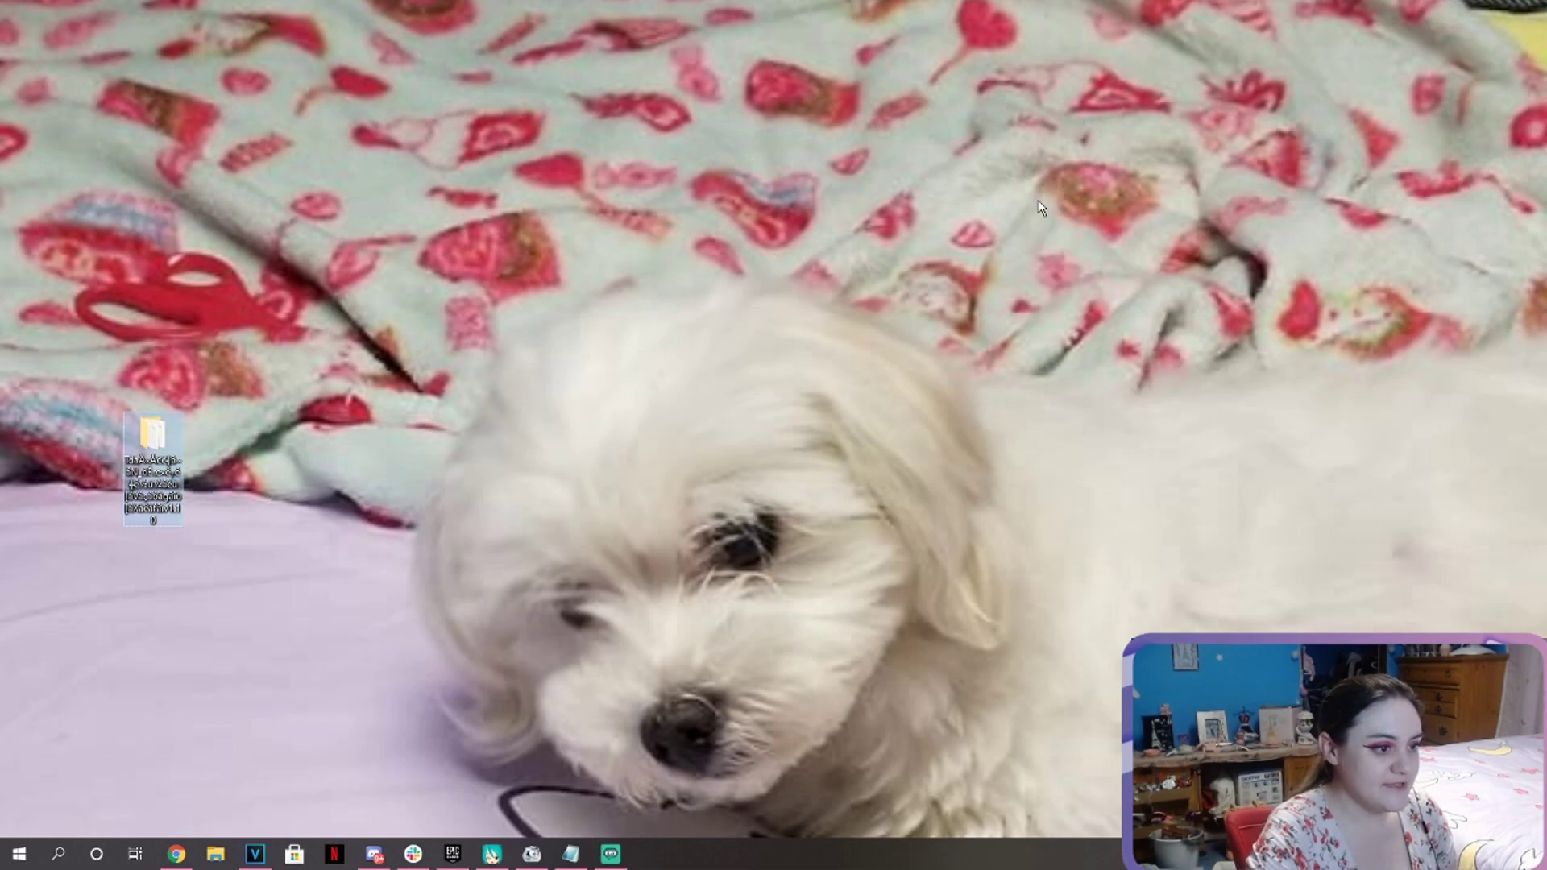
Move the extracted model folder to a free spot on the desktop and rename it TDA Motion Trace Model.
{"action": "left_click_drag", "start_coordinate": [1038, 206], "coordinate": [1053, 224]}
{"action": "left_click", "coordinate": [1054, 224]}
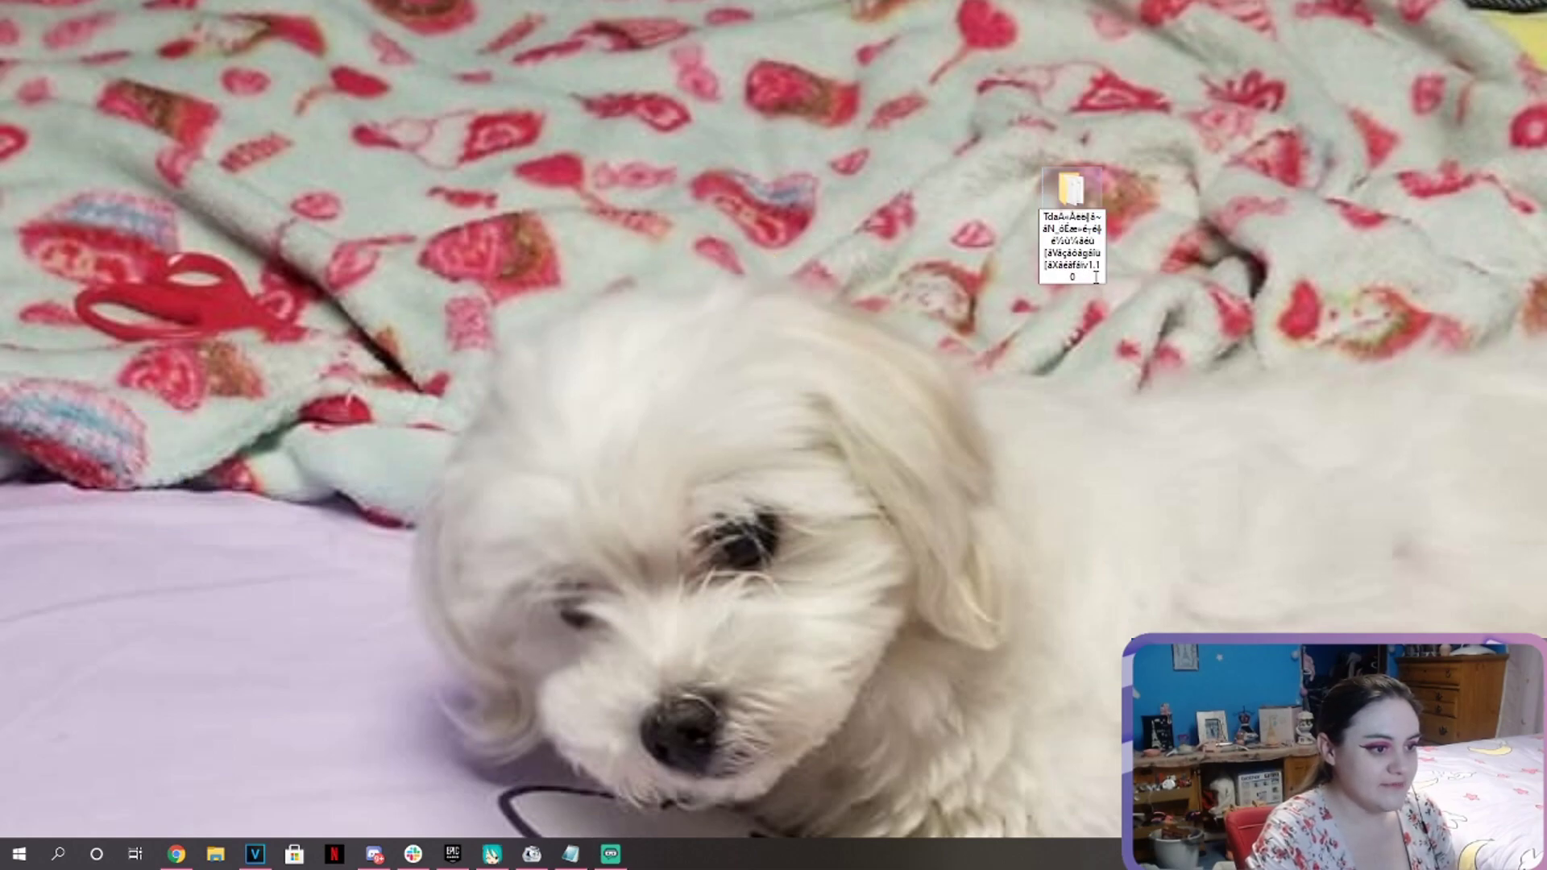
{"action": "key", "text": "ctrl+a"}
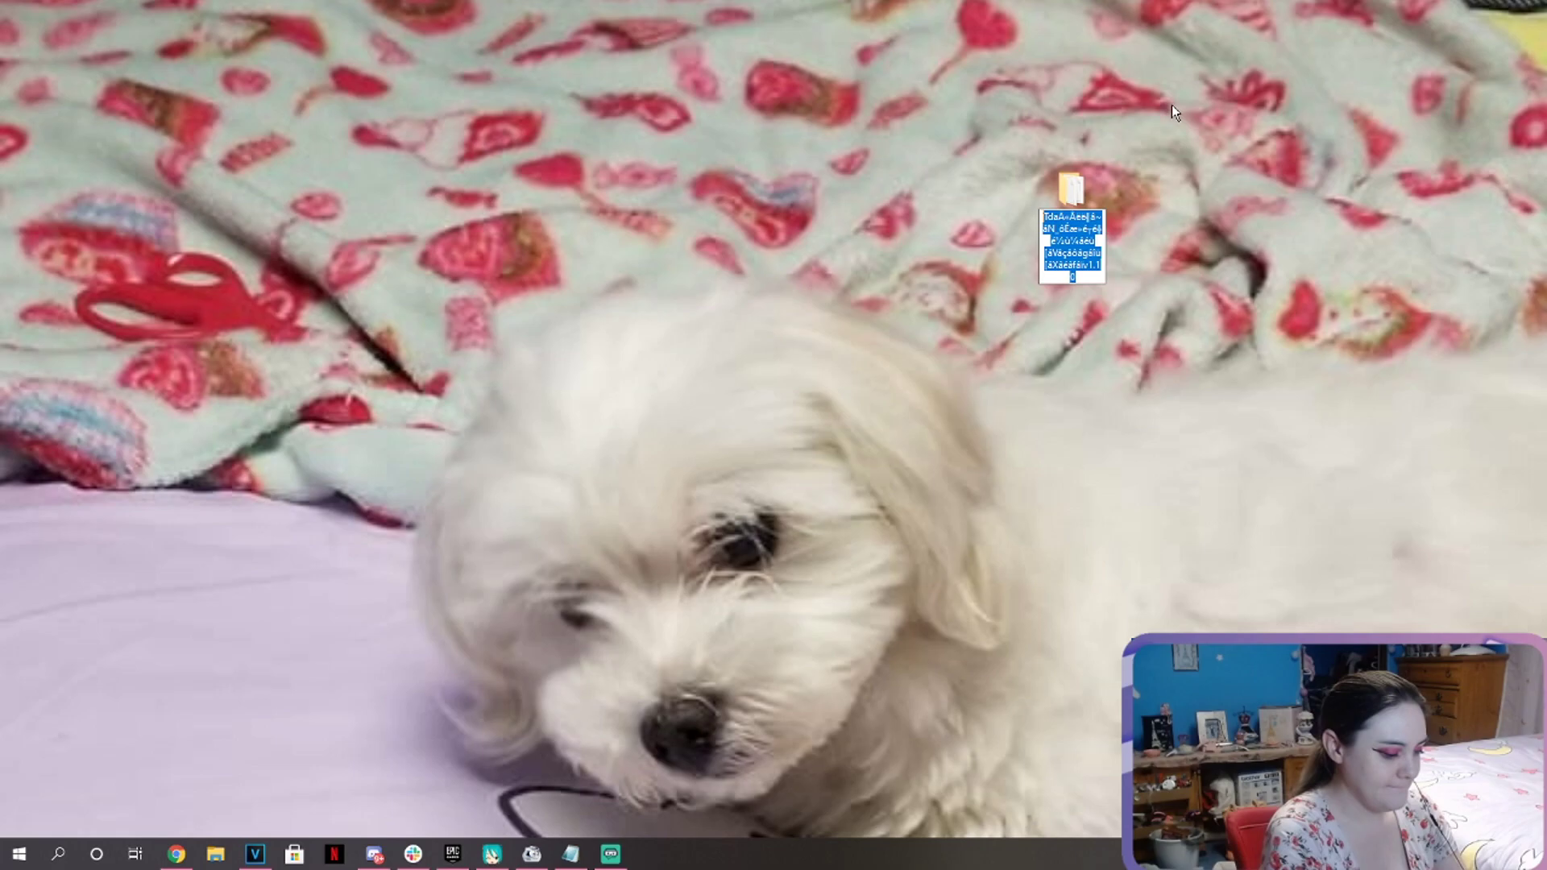
{"action": "type", "text": "TDA M"}
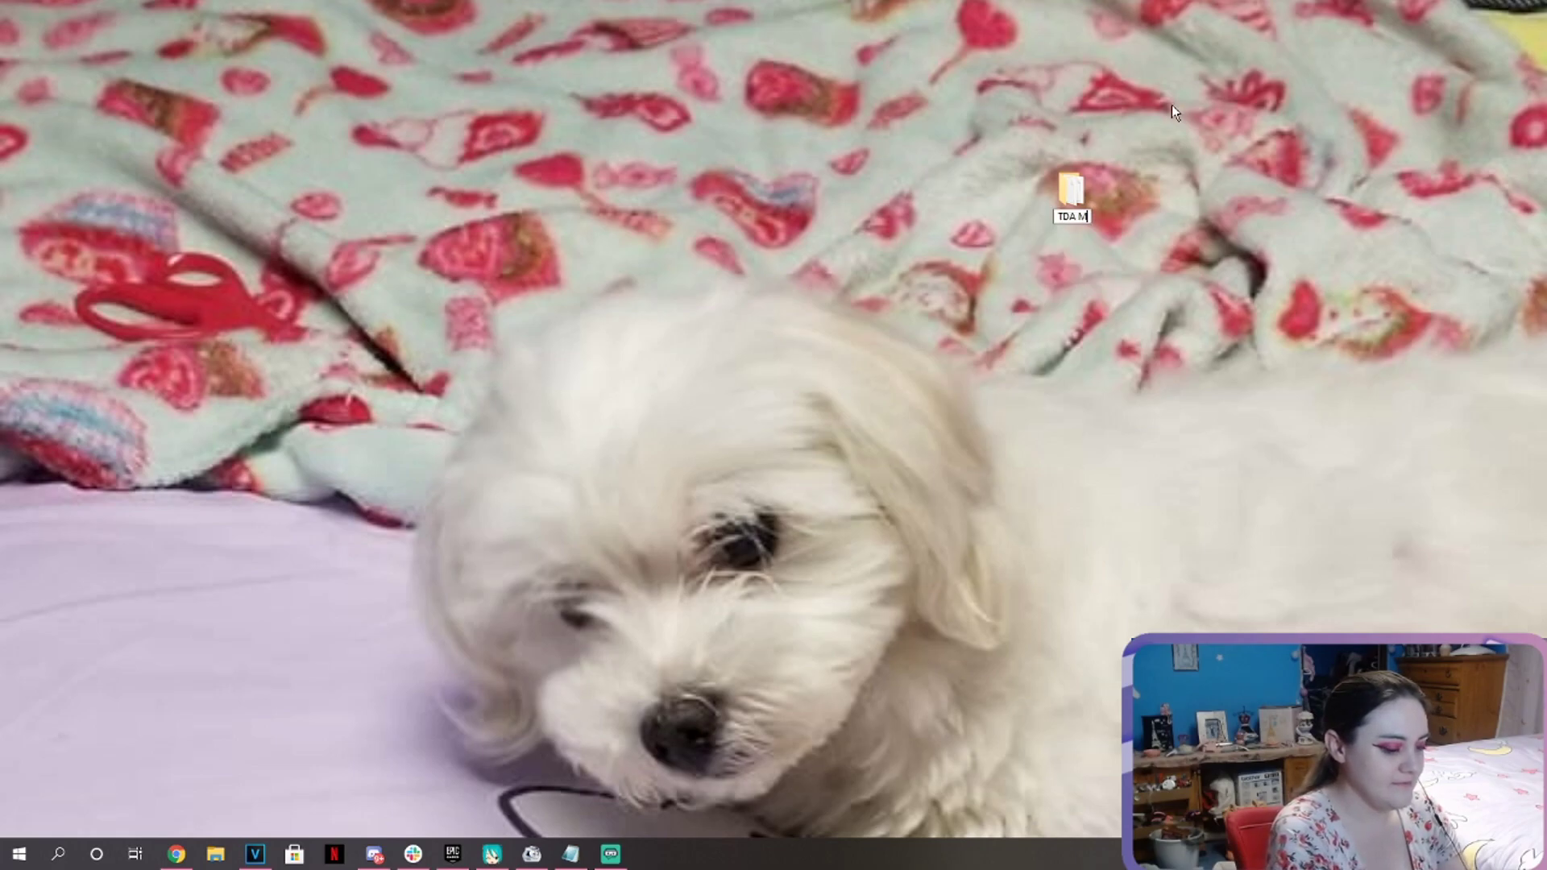
{"action": "type", "text": "otion 1race Model"}
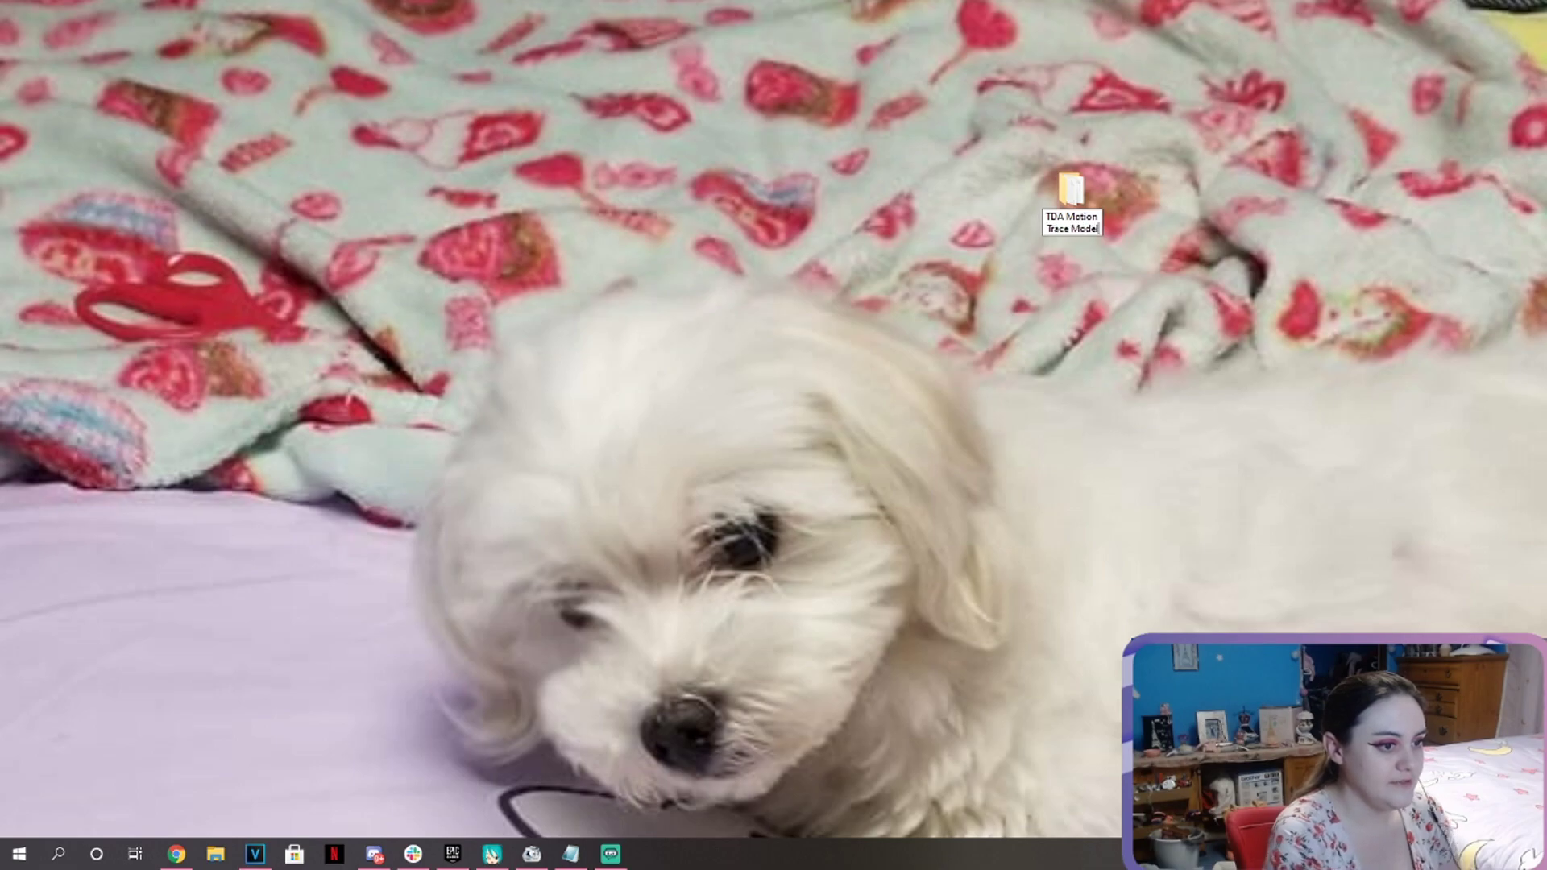
{"action": "key", "text": "Return"}
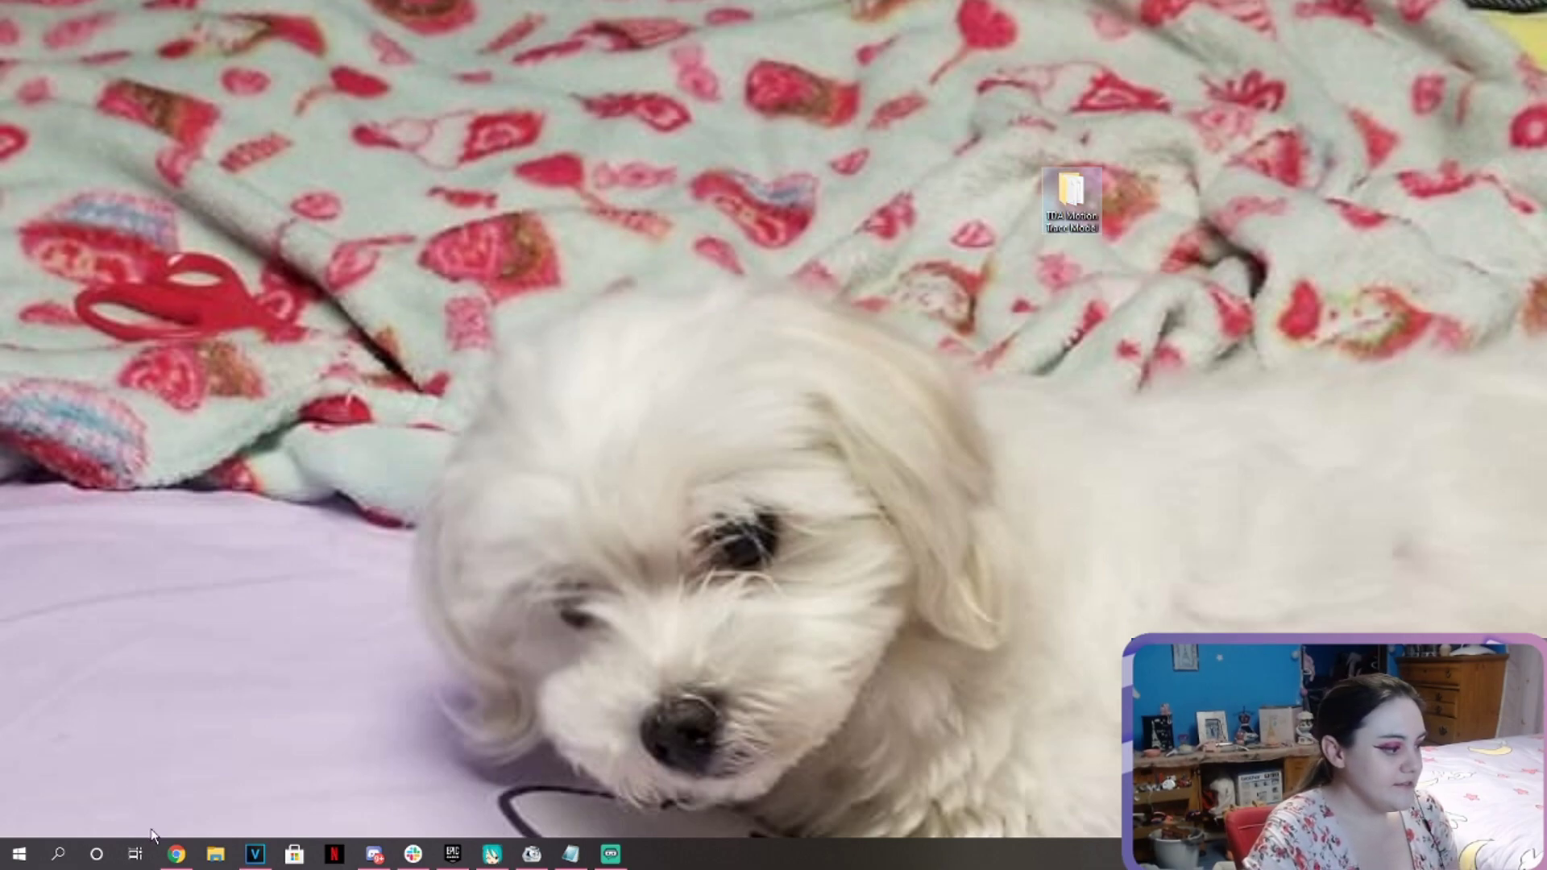
Switch back to the browser and look over the download links in the DeviantArt description of PmxEditor vr.0254f English Version.
{"action": "left_click", "coordinate": [175, 853]}
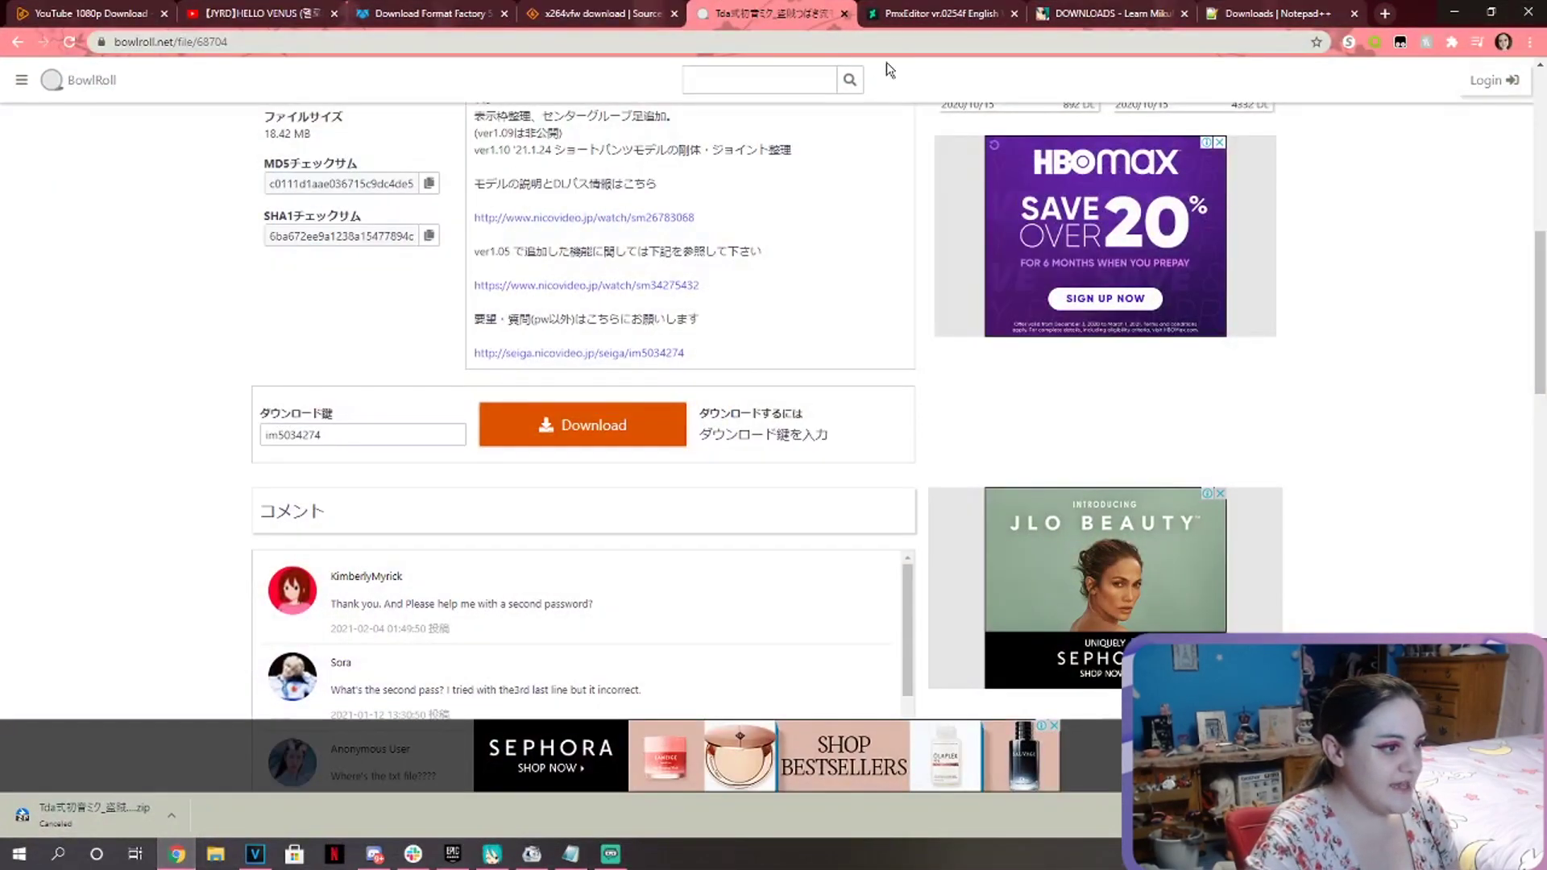
{"action": "left_click", "coordinate": [905, 14]}
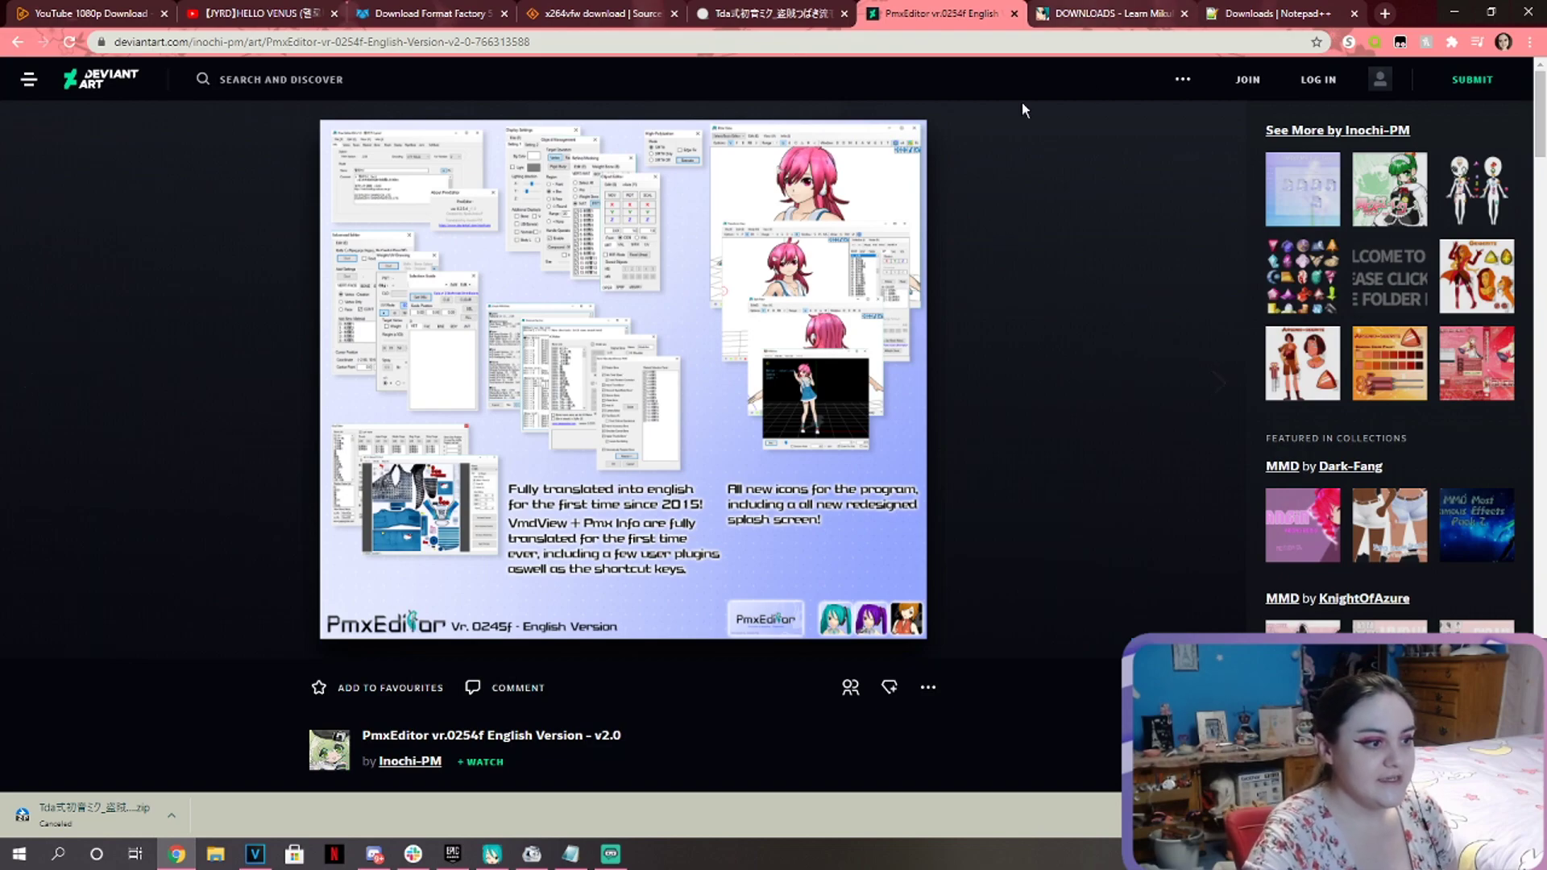
{"action": "scroll", "coordinate": [903, 495], "scroll_direction": "down", "scroll_amount": 3}
{"action": "scroll", "coordinate": [899, 495], "scroll_direction": "down", "scroll_amount": 10}
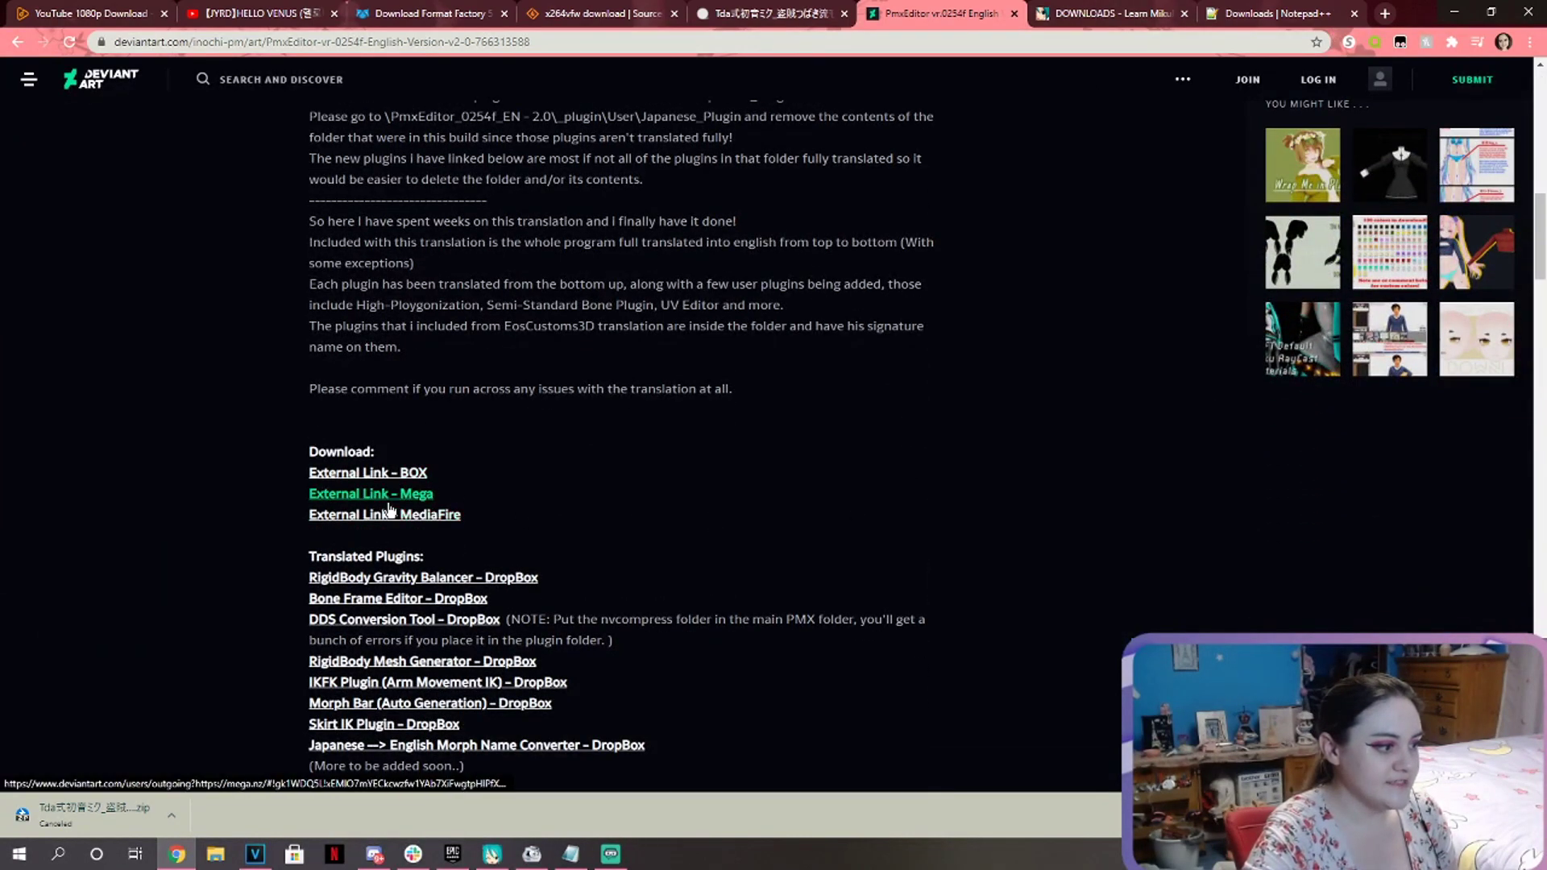
{"action": "scroll", "coordinate": [931, 527], "scroll_direction": "up", "scroll_amount": 13}
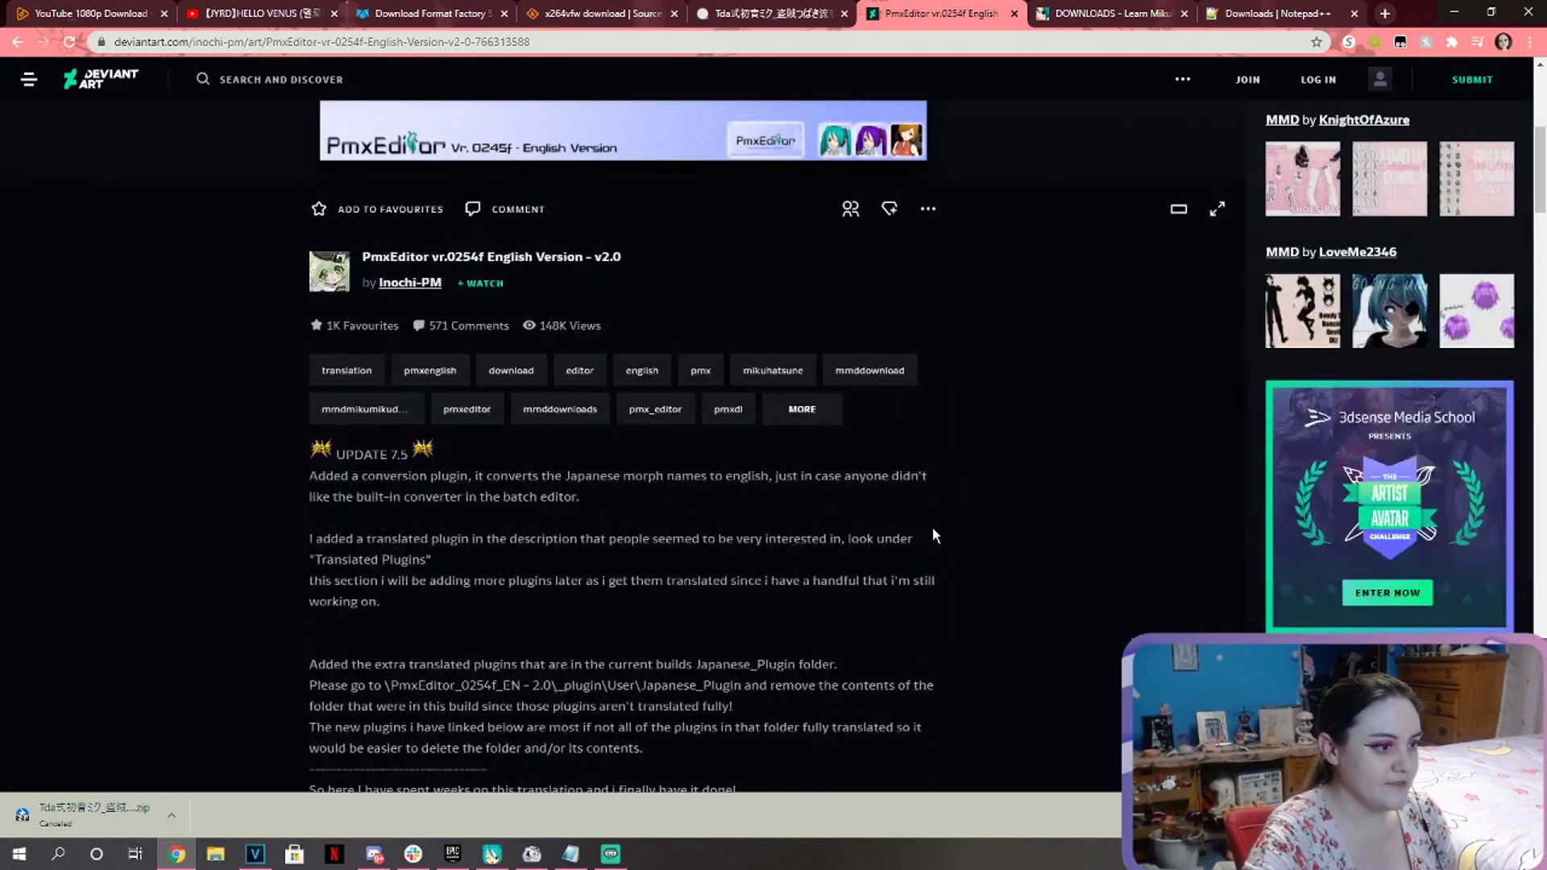
Examine the MMD 9.32 downloads and the required 32-bit and 64-bit runtime packages on the LearnMMD downloads page.
{"action": "left_click", "coordinate": [1082, 12]}
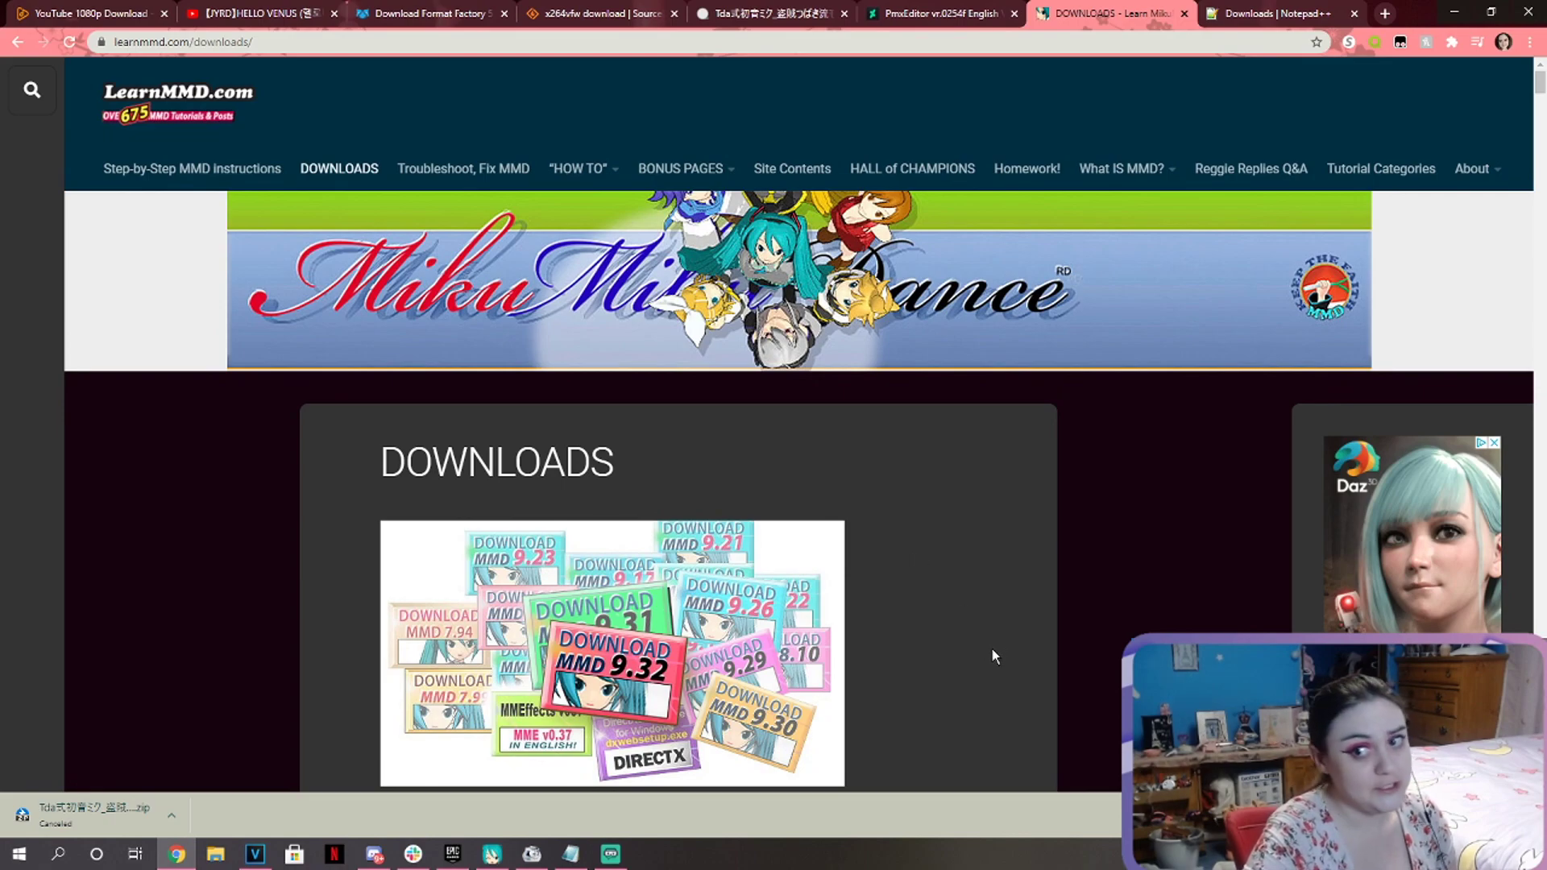
{"action": "scroll", "coordinate": [993, 649], "scroll_direction": "down", "scroll_amount": 14}
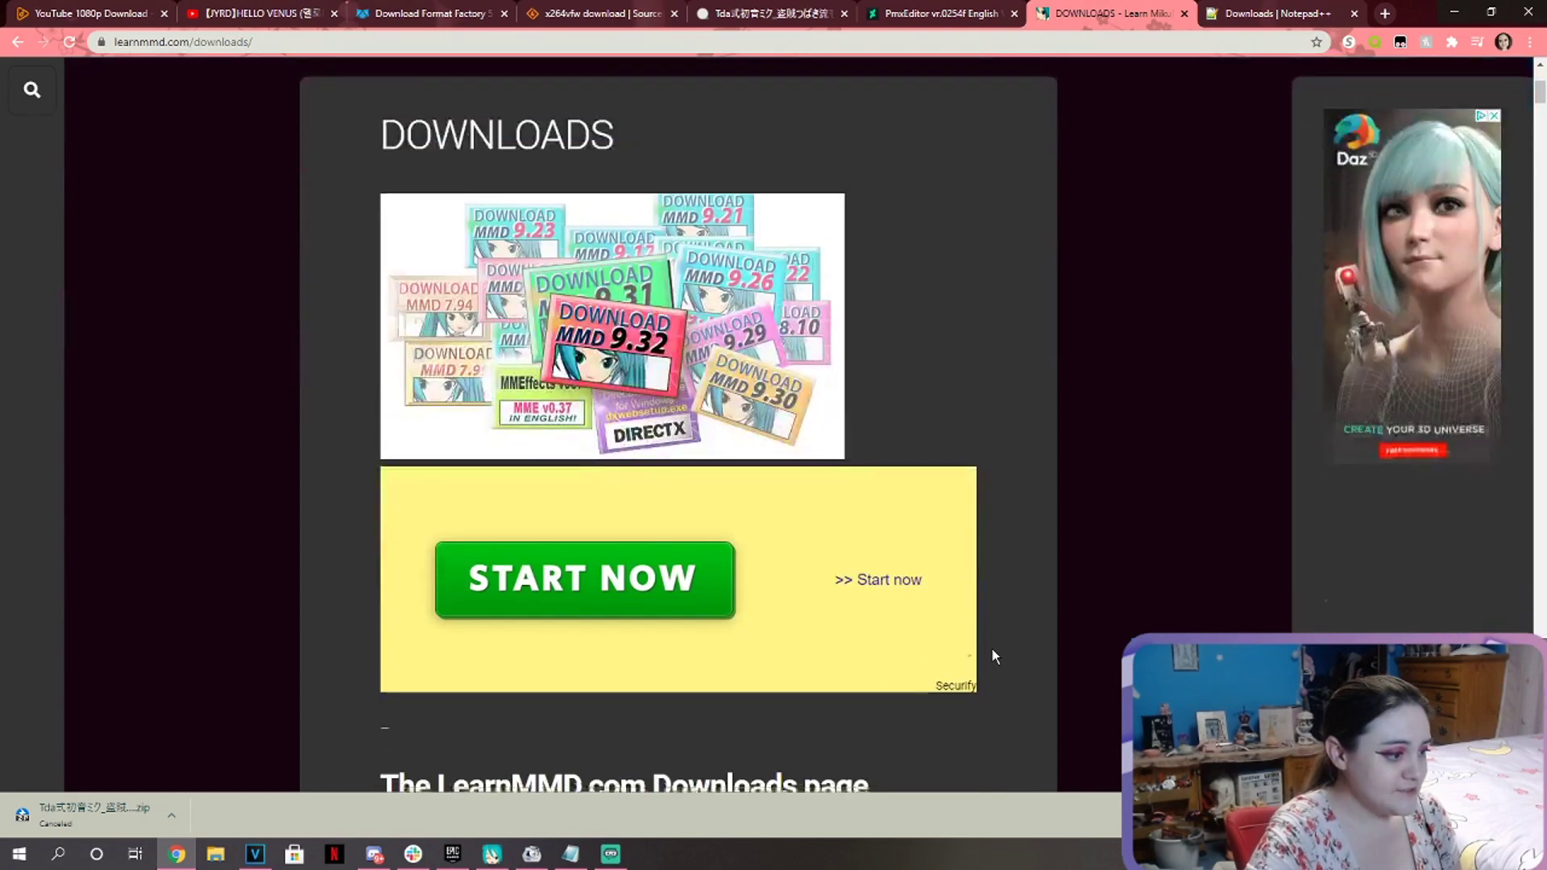
{"action": "scroll", "coordinate": [993, 649], "scroll_direction": "down", "scroll_amount": 15}
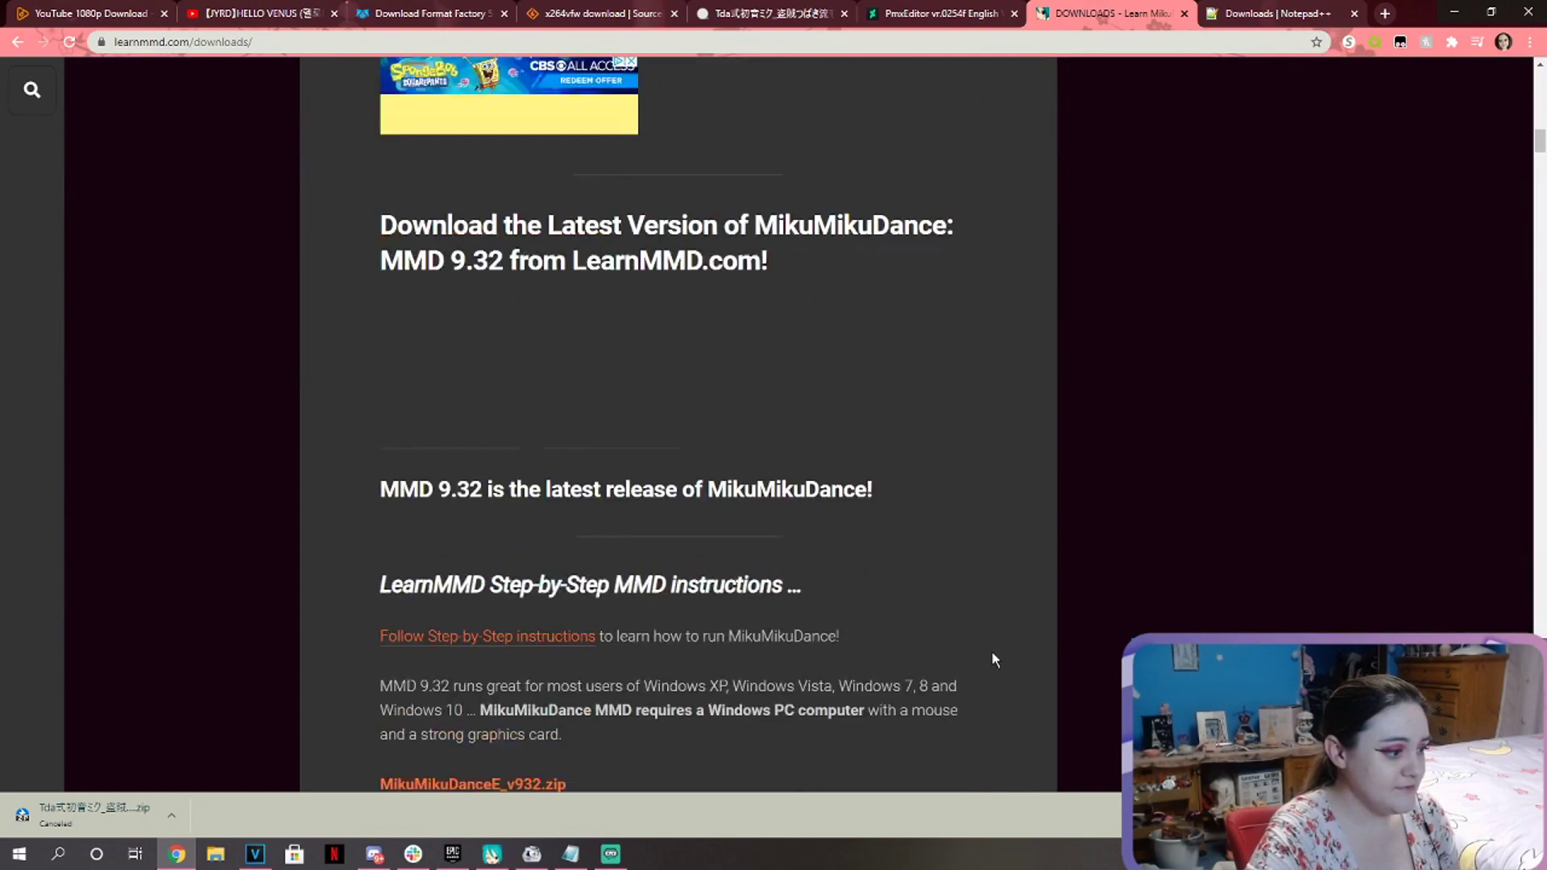
{"action": "scroll", "coordinate": [553, 379], "scroll_direction": "up", "scroll_amount": 1}
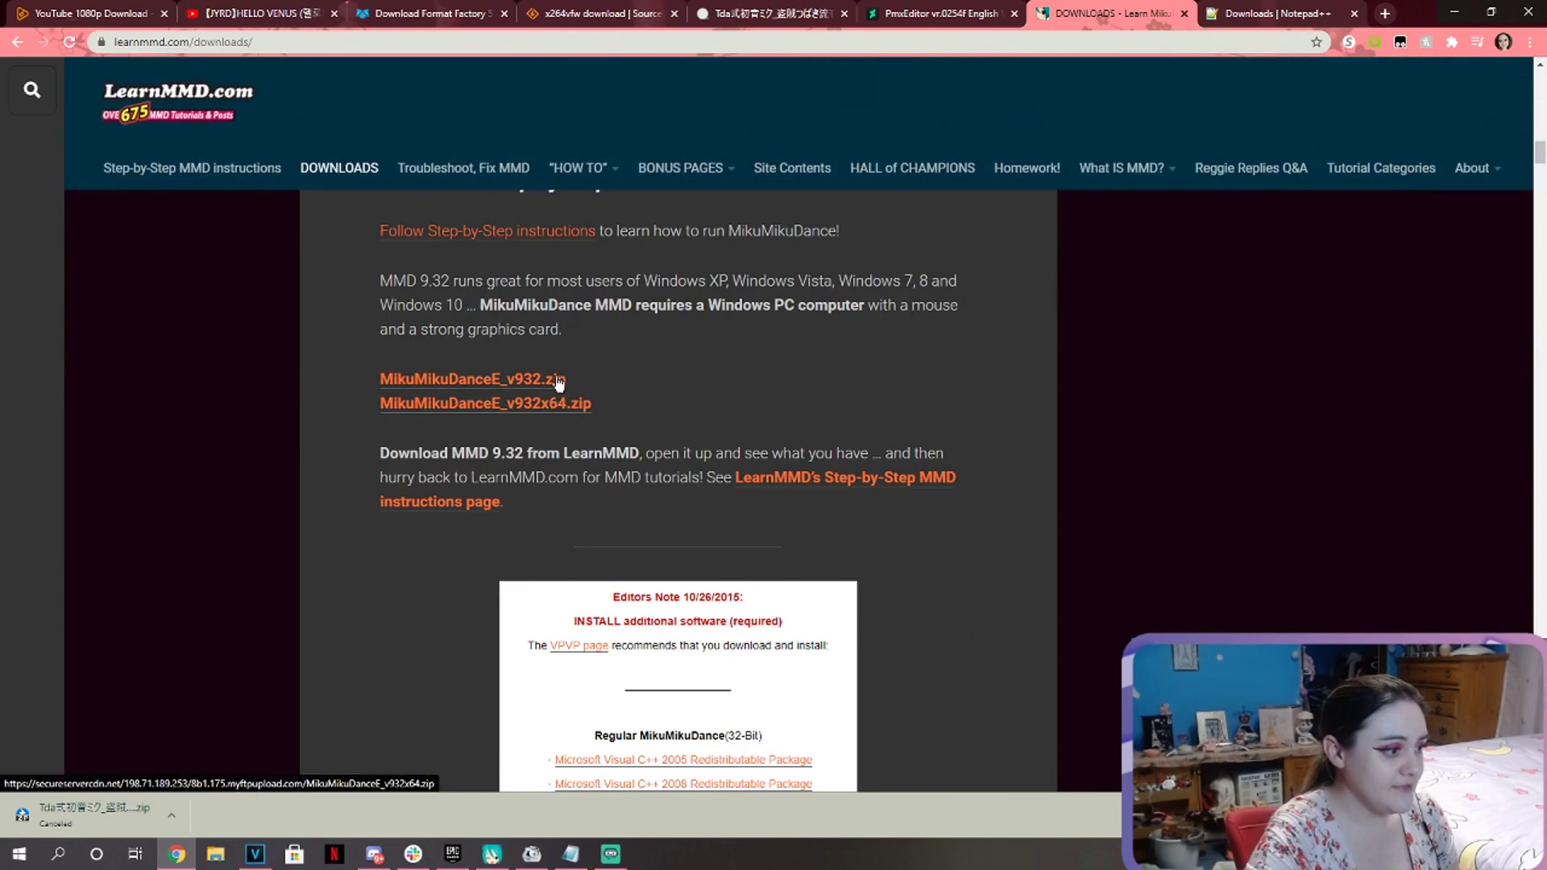
{"action": "scroll", "coordinate": [646, 384], "scroll_direction": "up", "scroll_amount": 1}
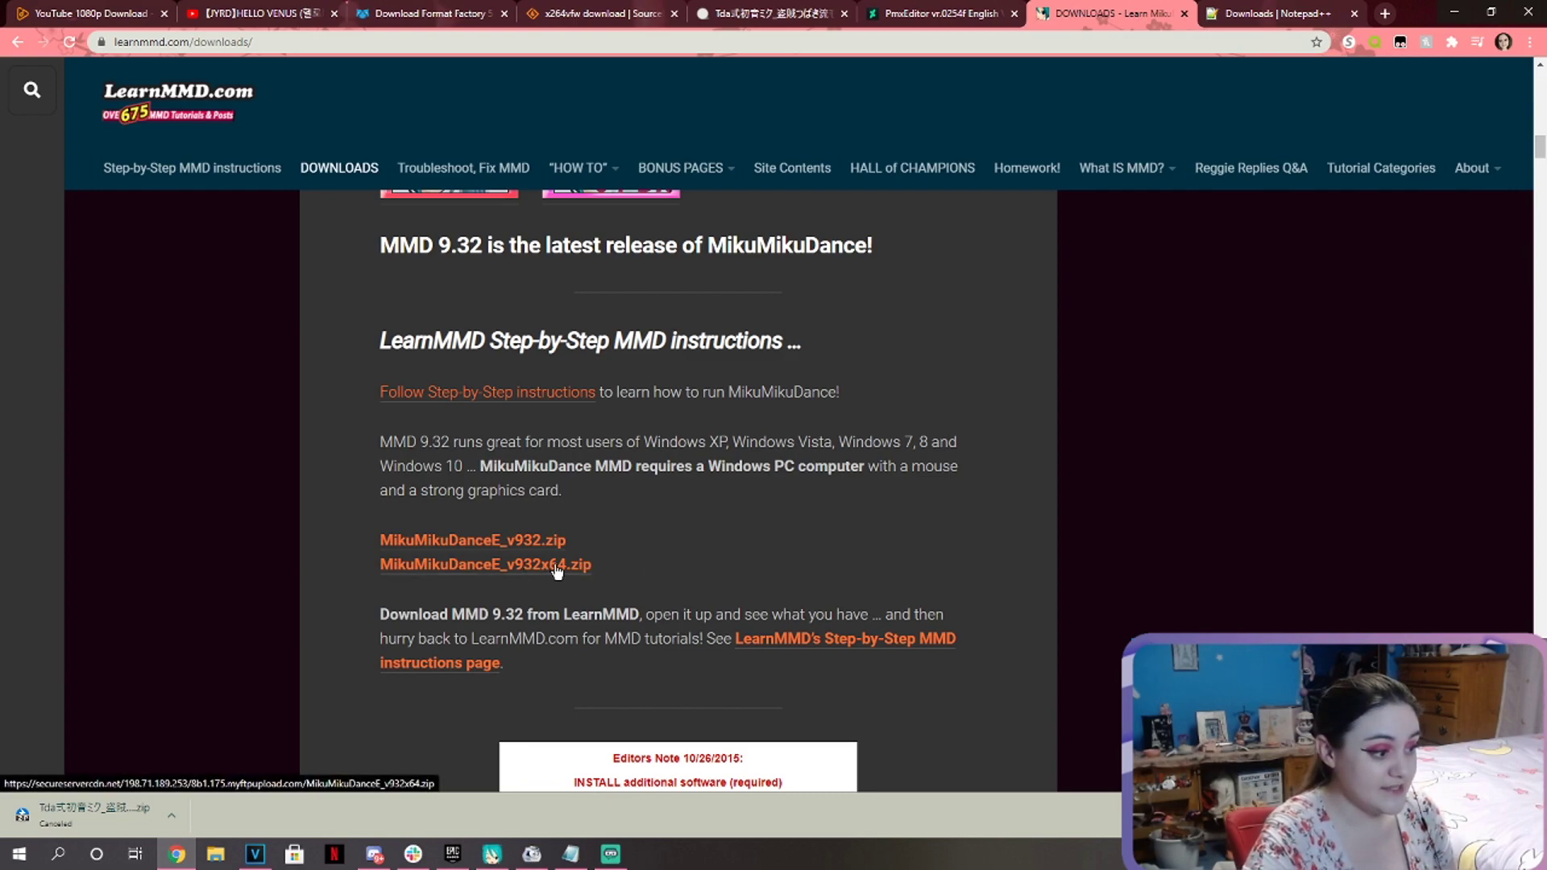
{"action": "scroll", "coordinate": [735, 580], "scroll_direction": "down", "scroll_amount": 4}
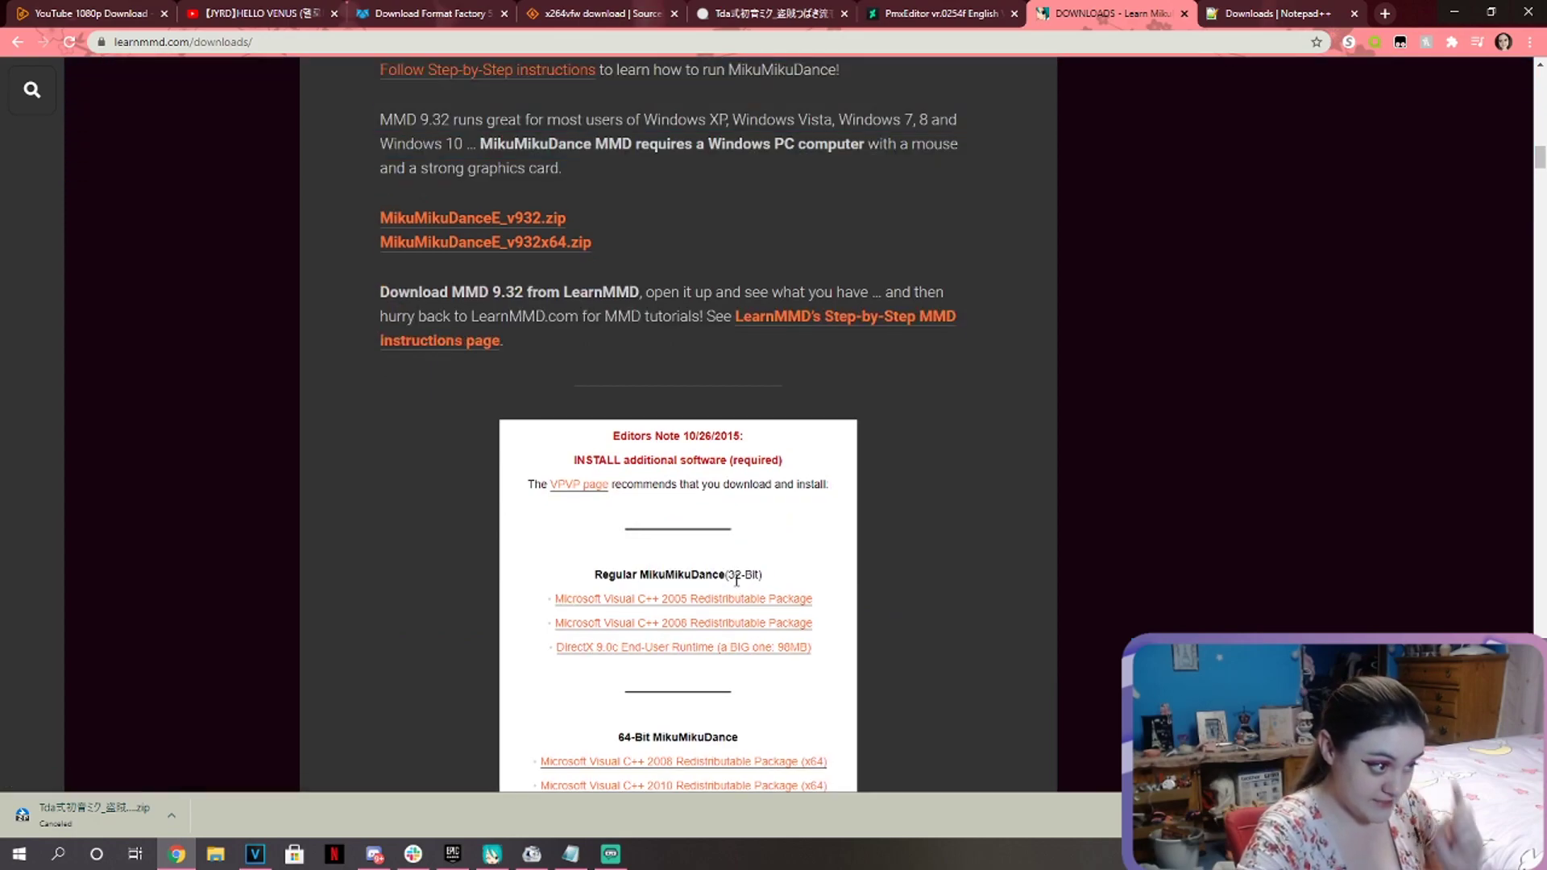
{"action": "scroll", "coordinate": [986, 642], "scroll_direction": "down", "scroll_amount": 3}
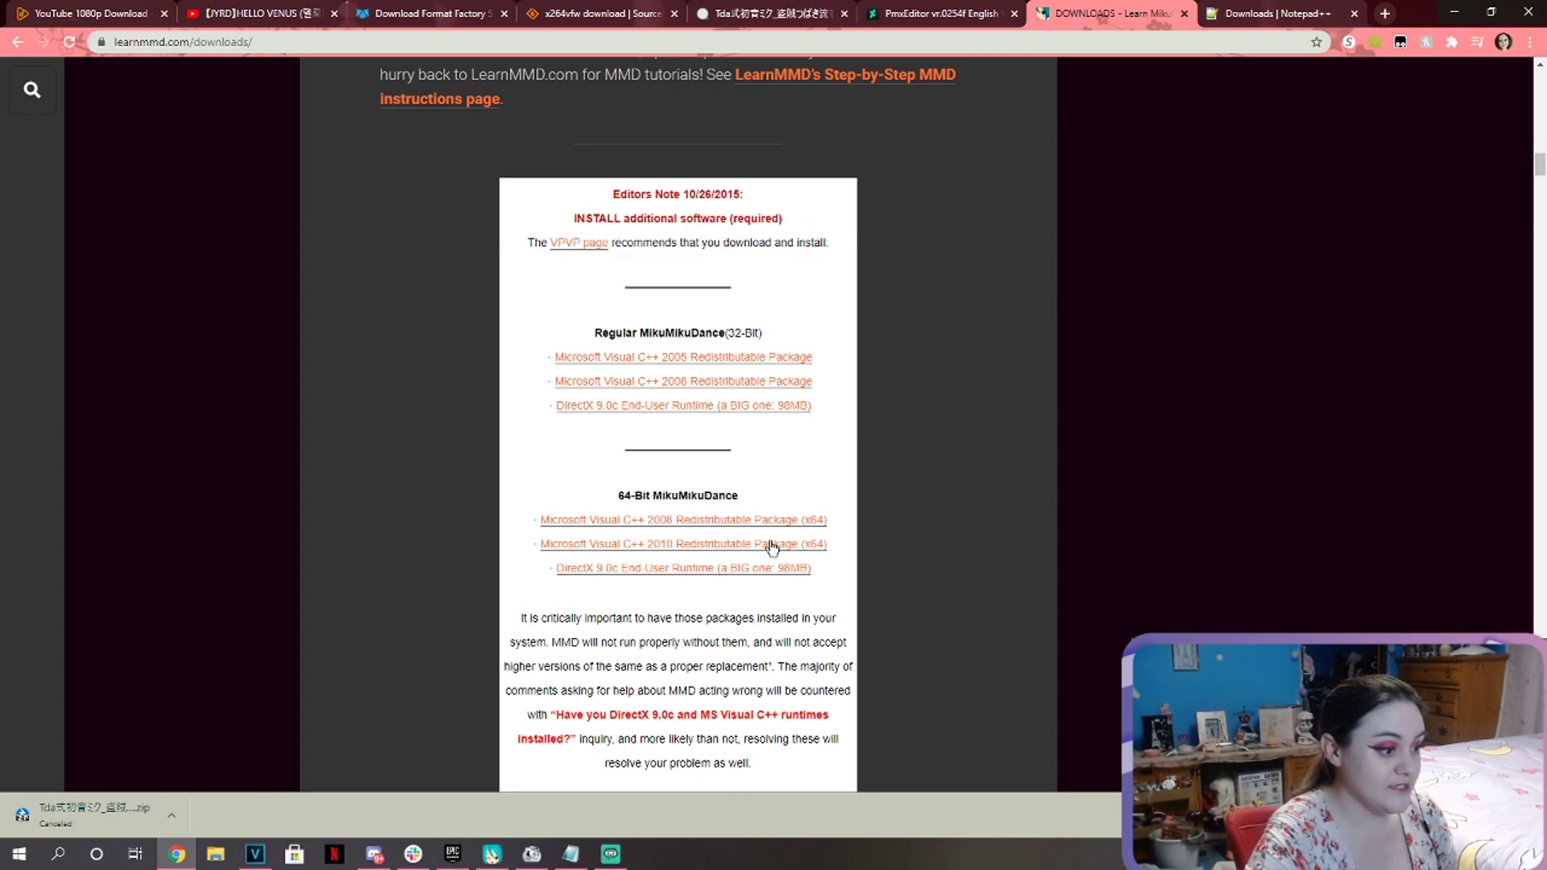
{"action": "scroll", "coordinate": [685, 580], "scroll_direction": "down", "scroll_amount": 4}
{"action": "scroll", "coordinate": [814, 681], "scroll_direction": "up", "scroll_amount": 6}
{"action": "scroll", "coordinate": [820, 685], "scroll_direction": "up", "scroll_amount": 6}
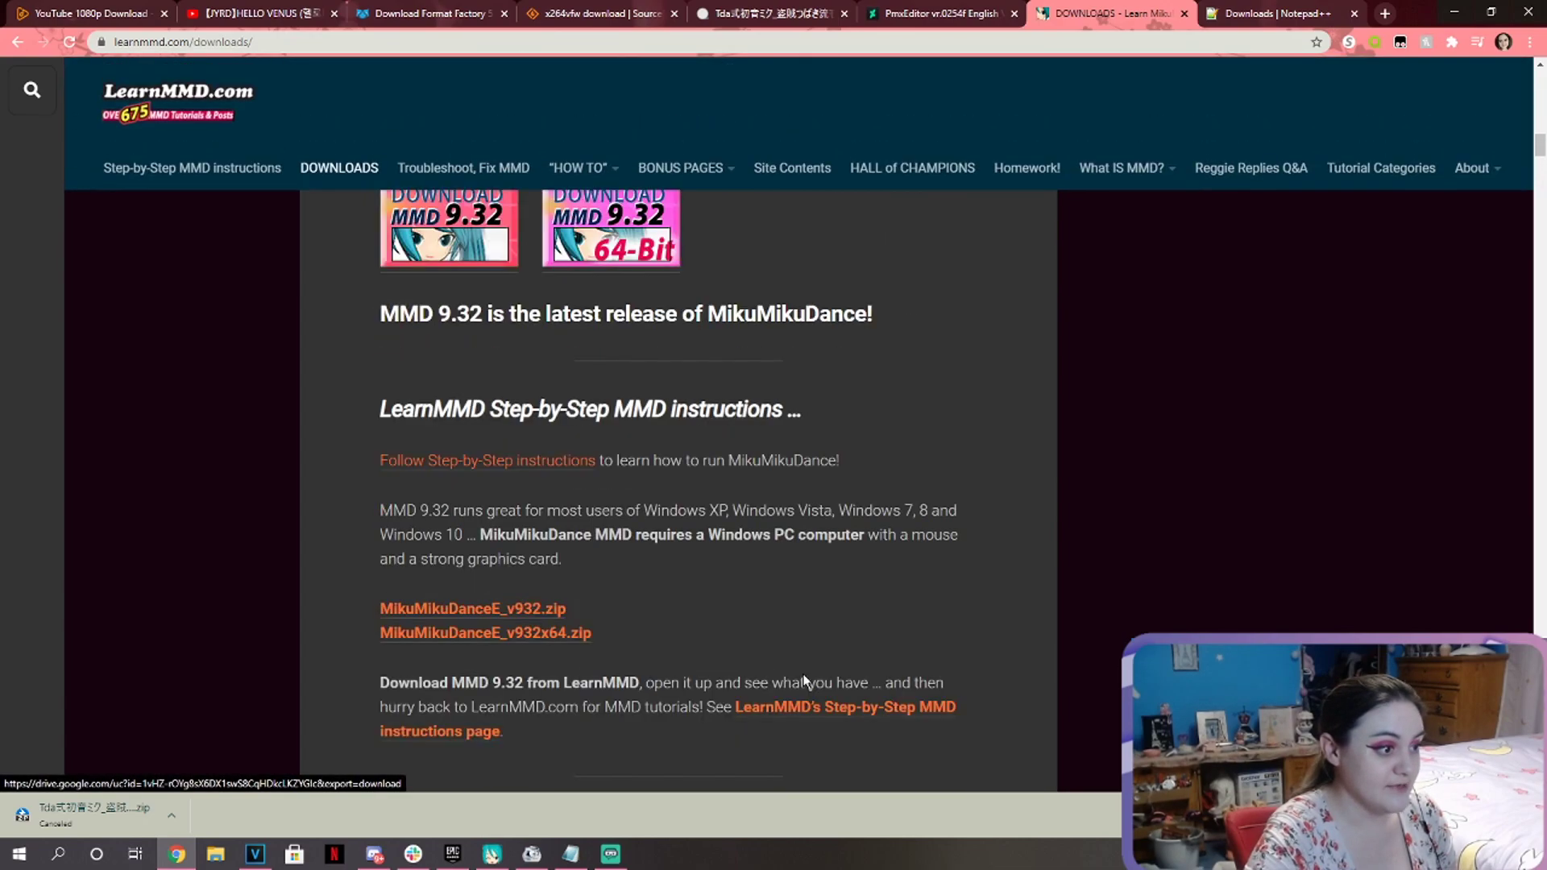
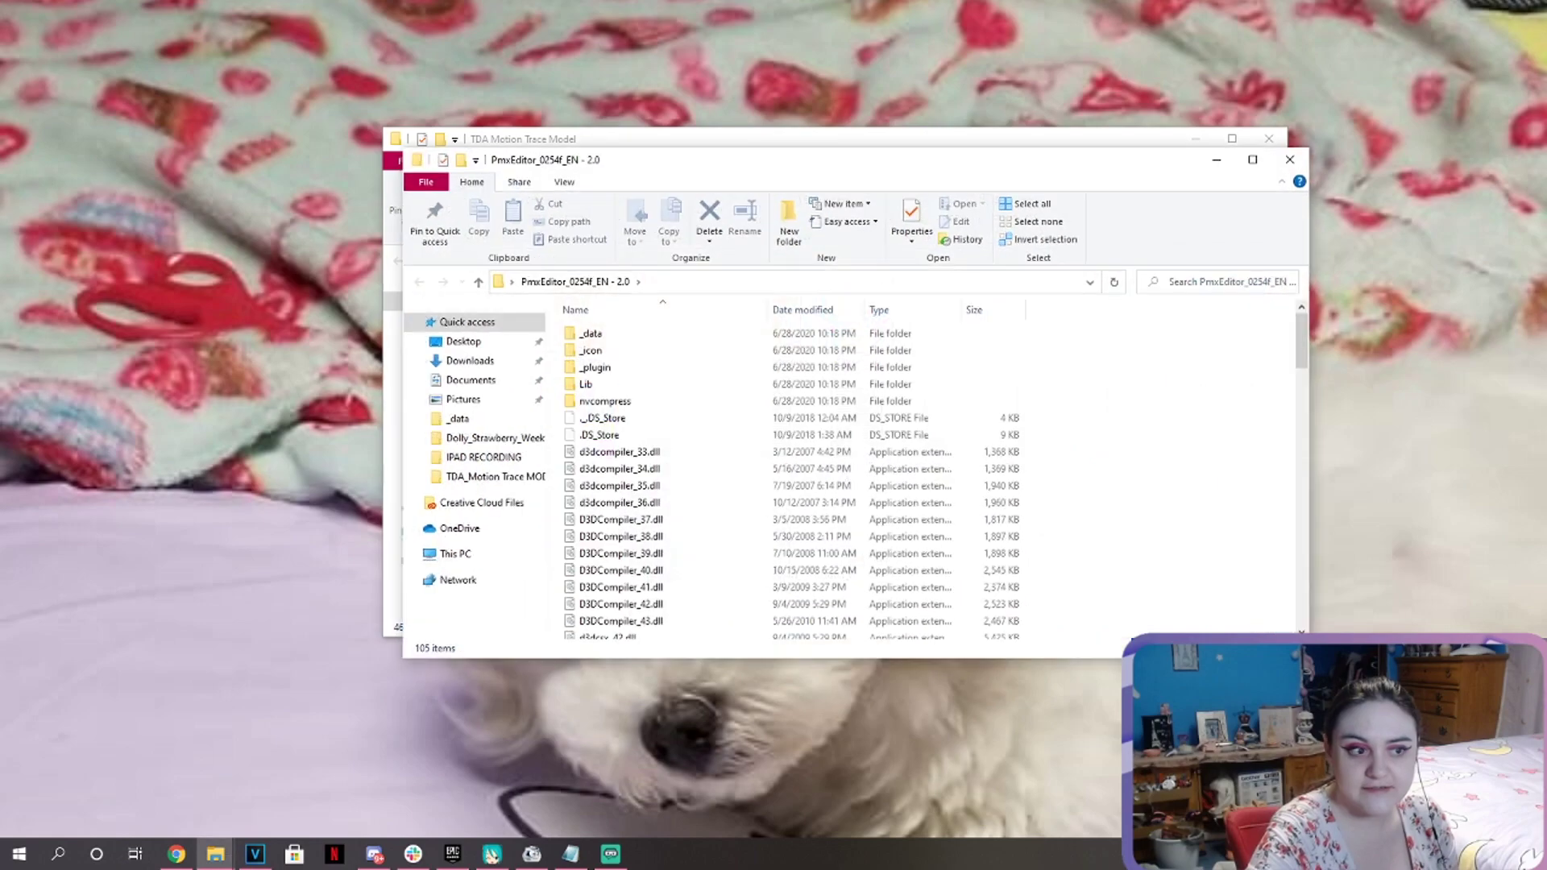
Launch PmxEditor_x64.exe from the PmxEditor_0254f_EN - 2.0 folder, minimize that folder and maximize the PMXView window.
{"action": "scroll", "coordinate": [777, 481], "scroll_direction": "down", "scroll_amount": 10}
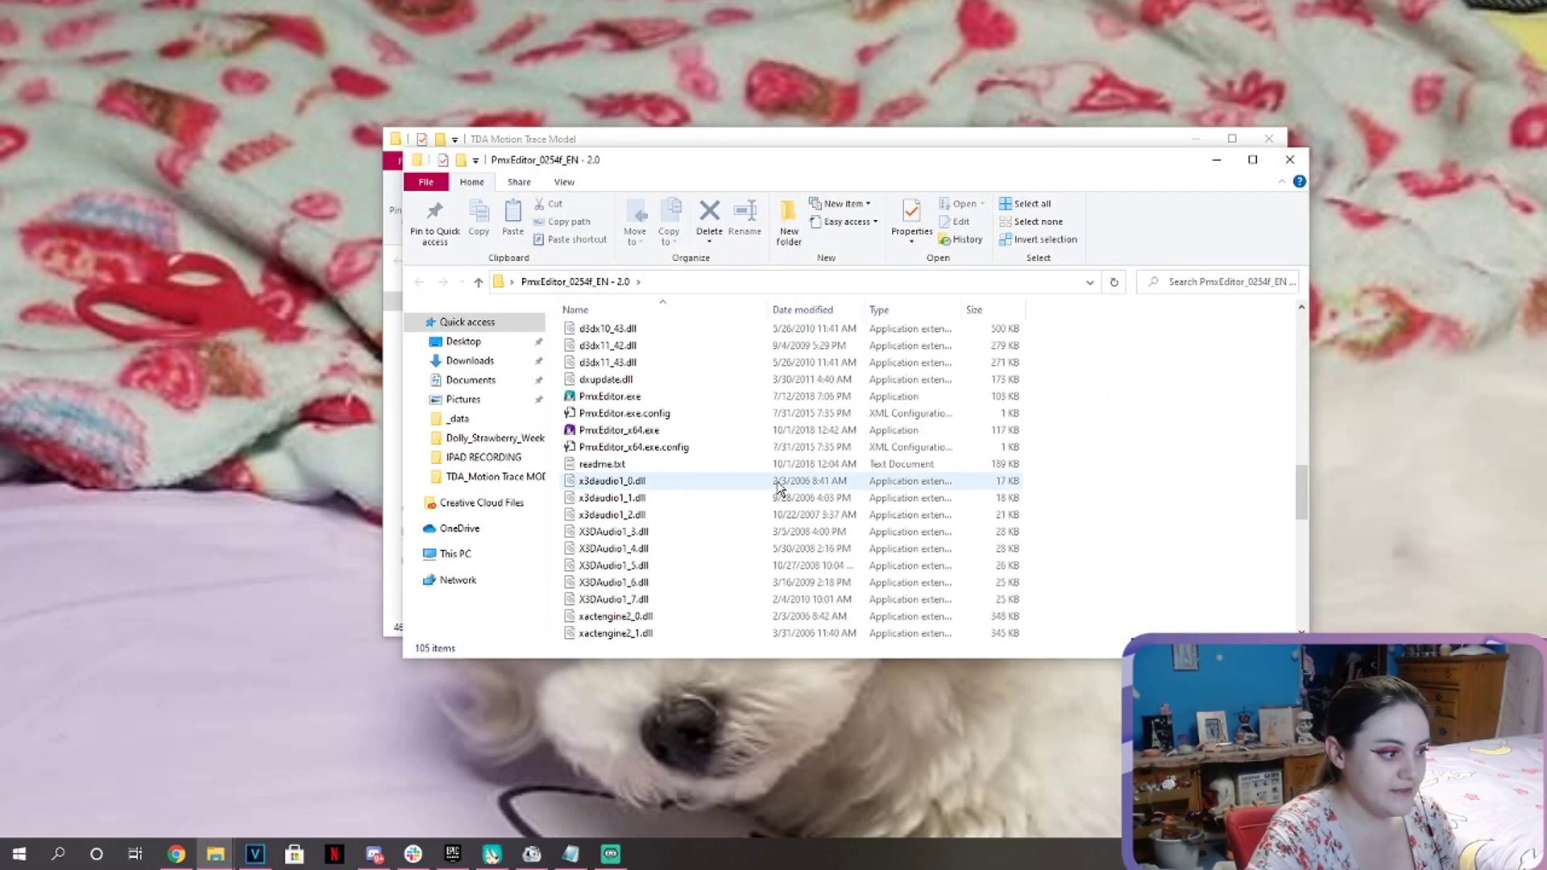
{"action": "left_click", "coordinate": [717, 434]}
{"action": "double_click", "coordinate": [720, 441]}
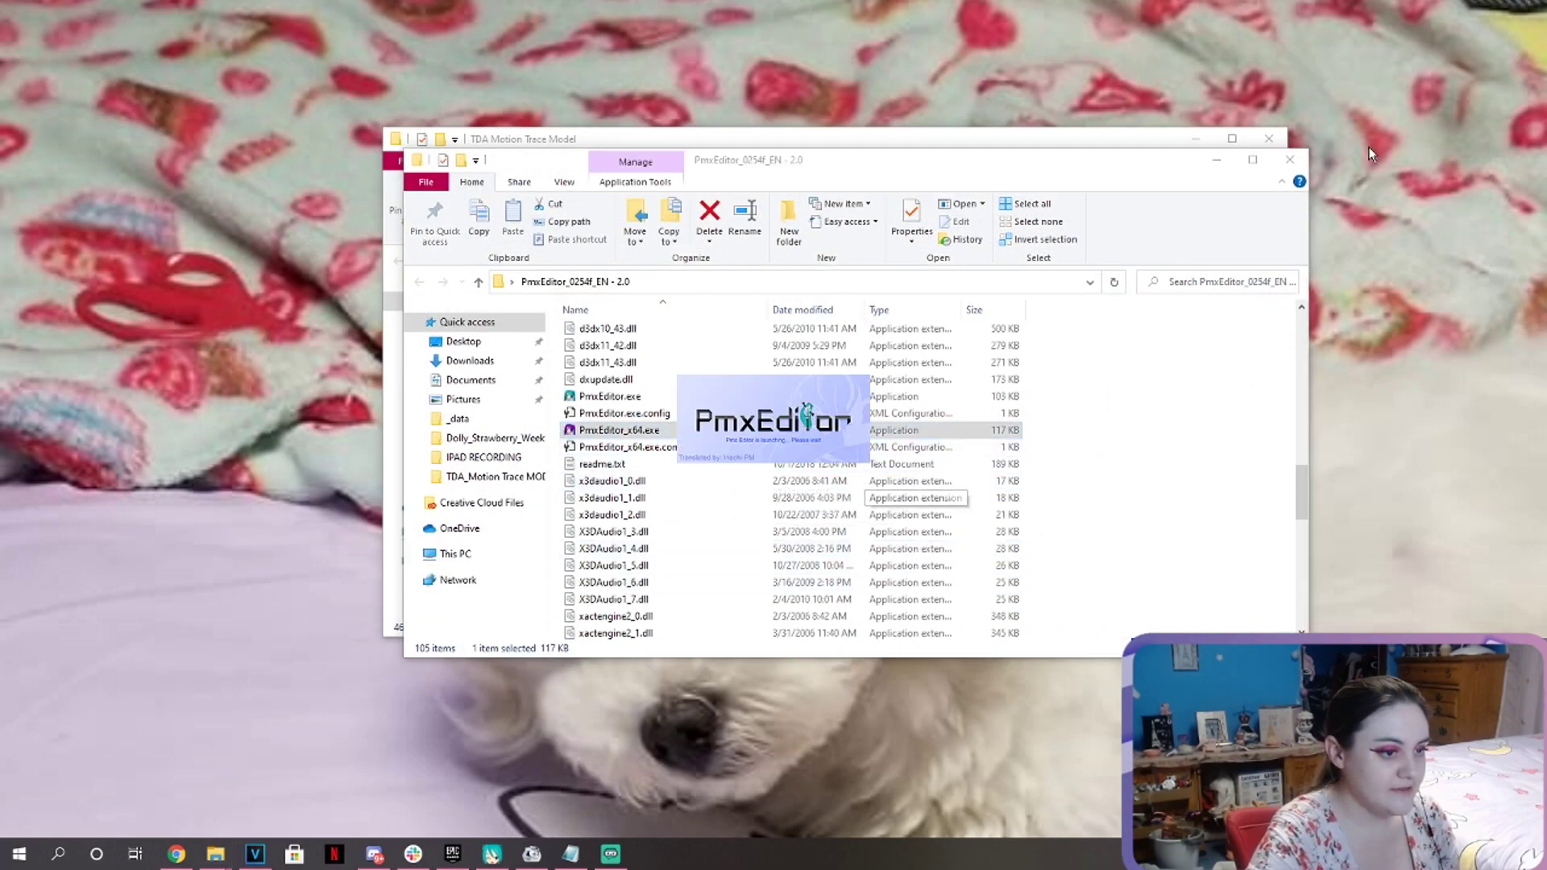
{"action": "left_click", "coordinate": [1216, 160]}
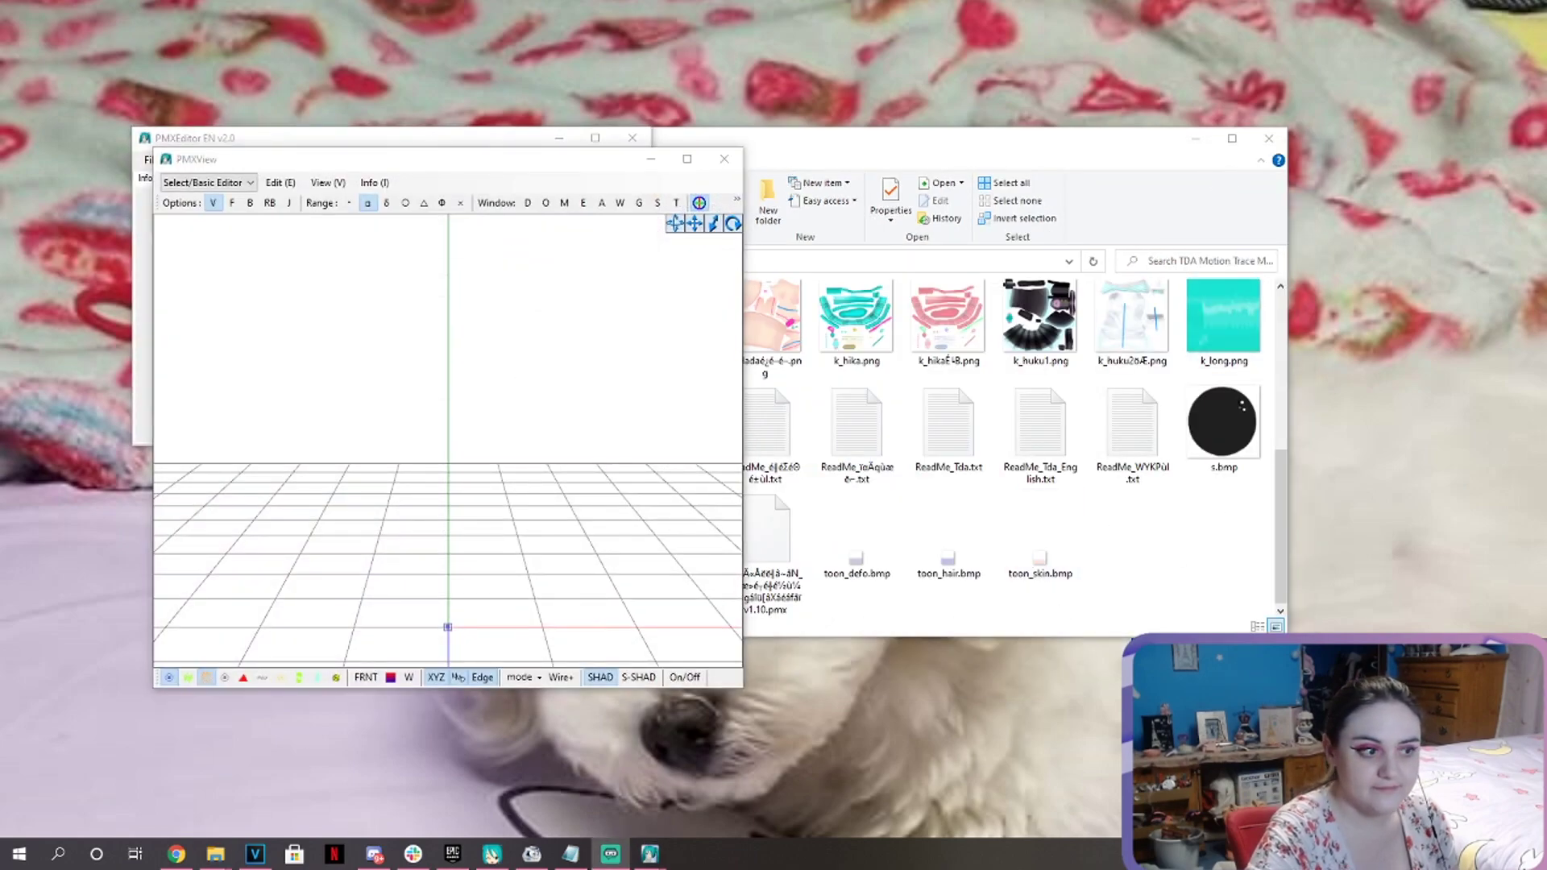
{"action": "left_click", "coordinate": [686, 159]}
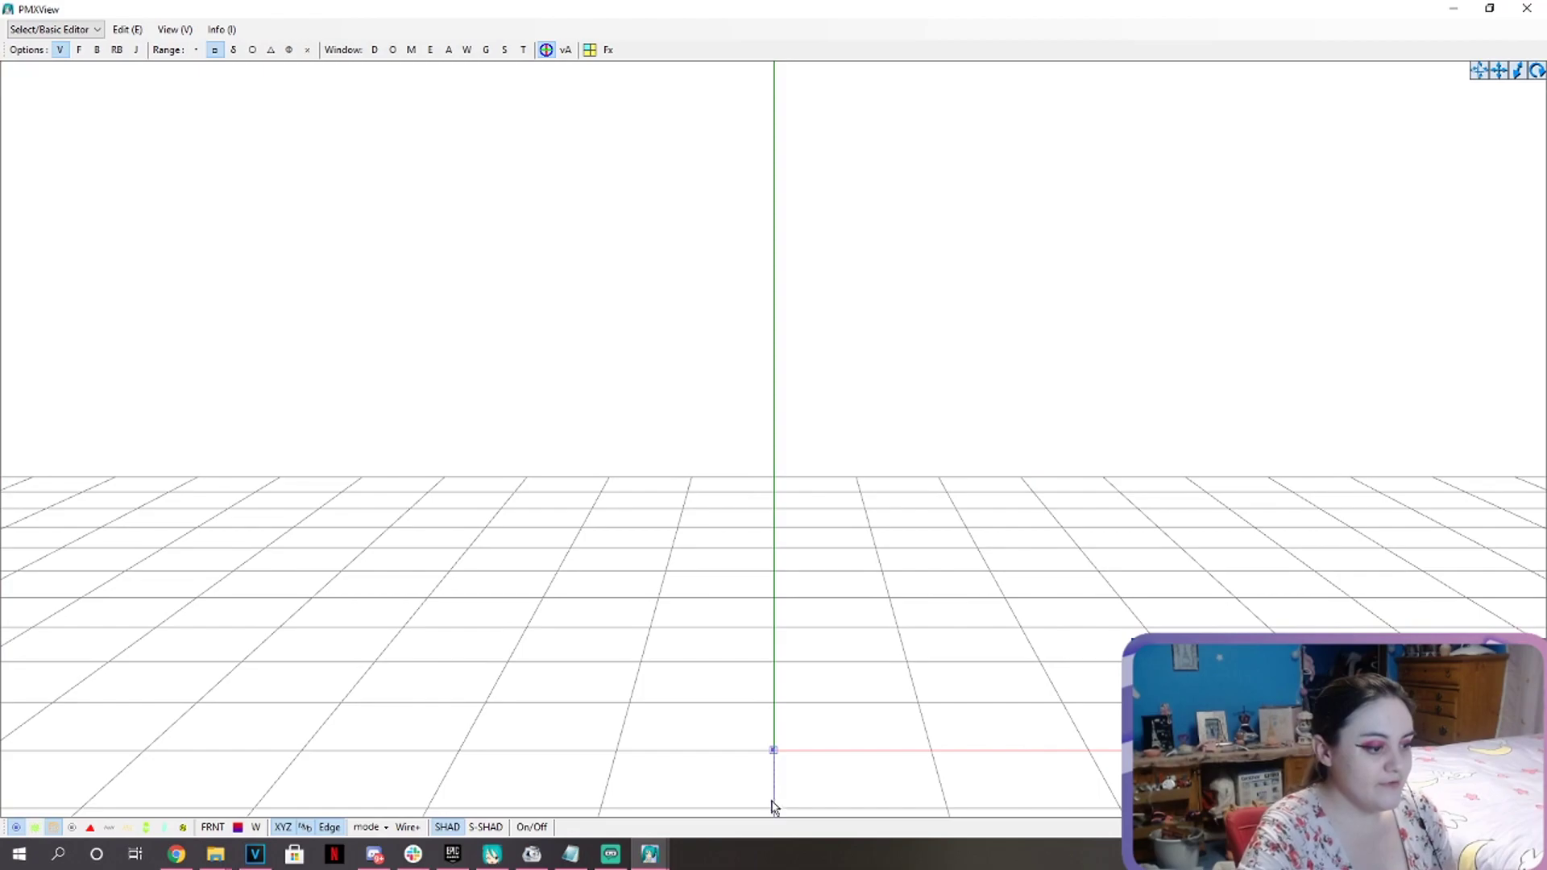
Open Model.pmx from the desktop's TDA Motion Trace Model folder in PMXEditor.
{"action": "mouse_move", "coordinate": [650, 854]}
{"action": "left_click", "coordinate": [618, 796]}
{"action": "left_click", "coordinate": [158, 159]}
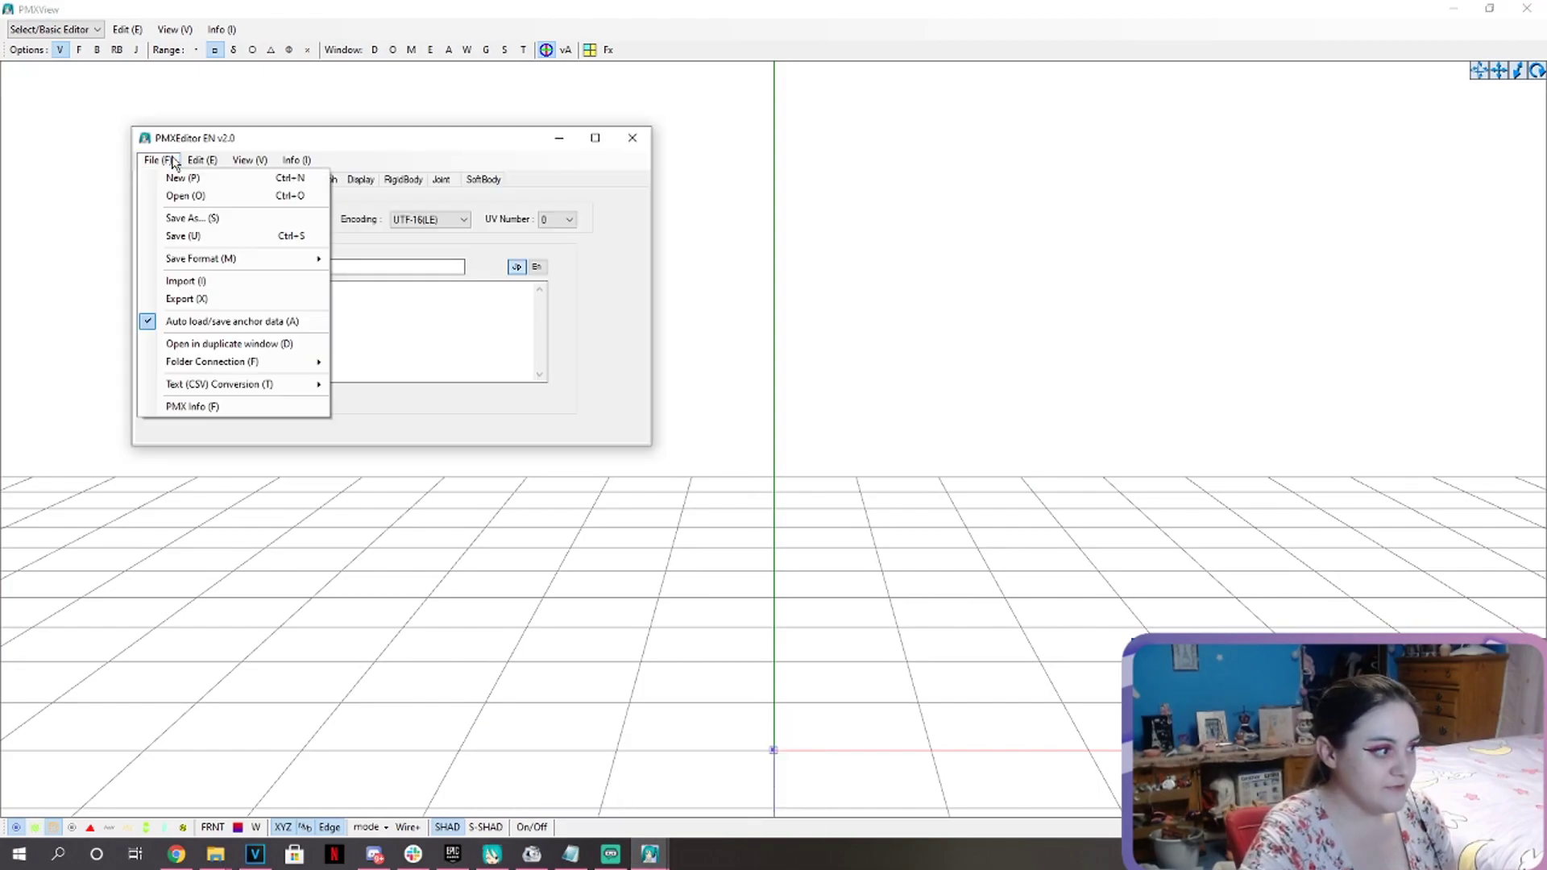
{"action": "left_click", "coordinate": [183, 208]}
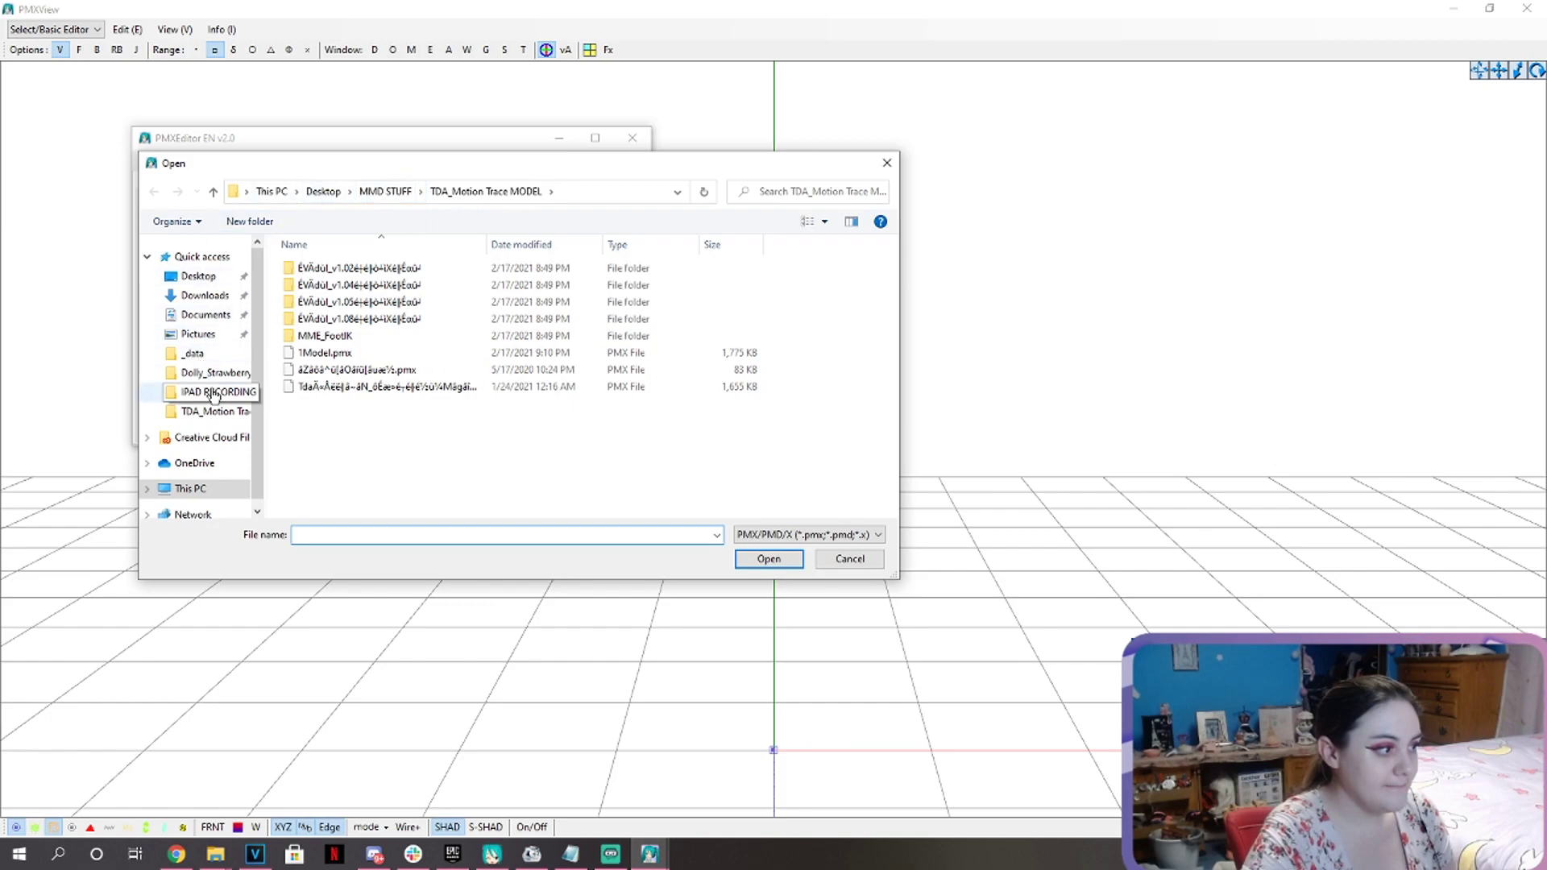
{"action": "left_click", "coordinate": [272, 196]}
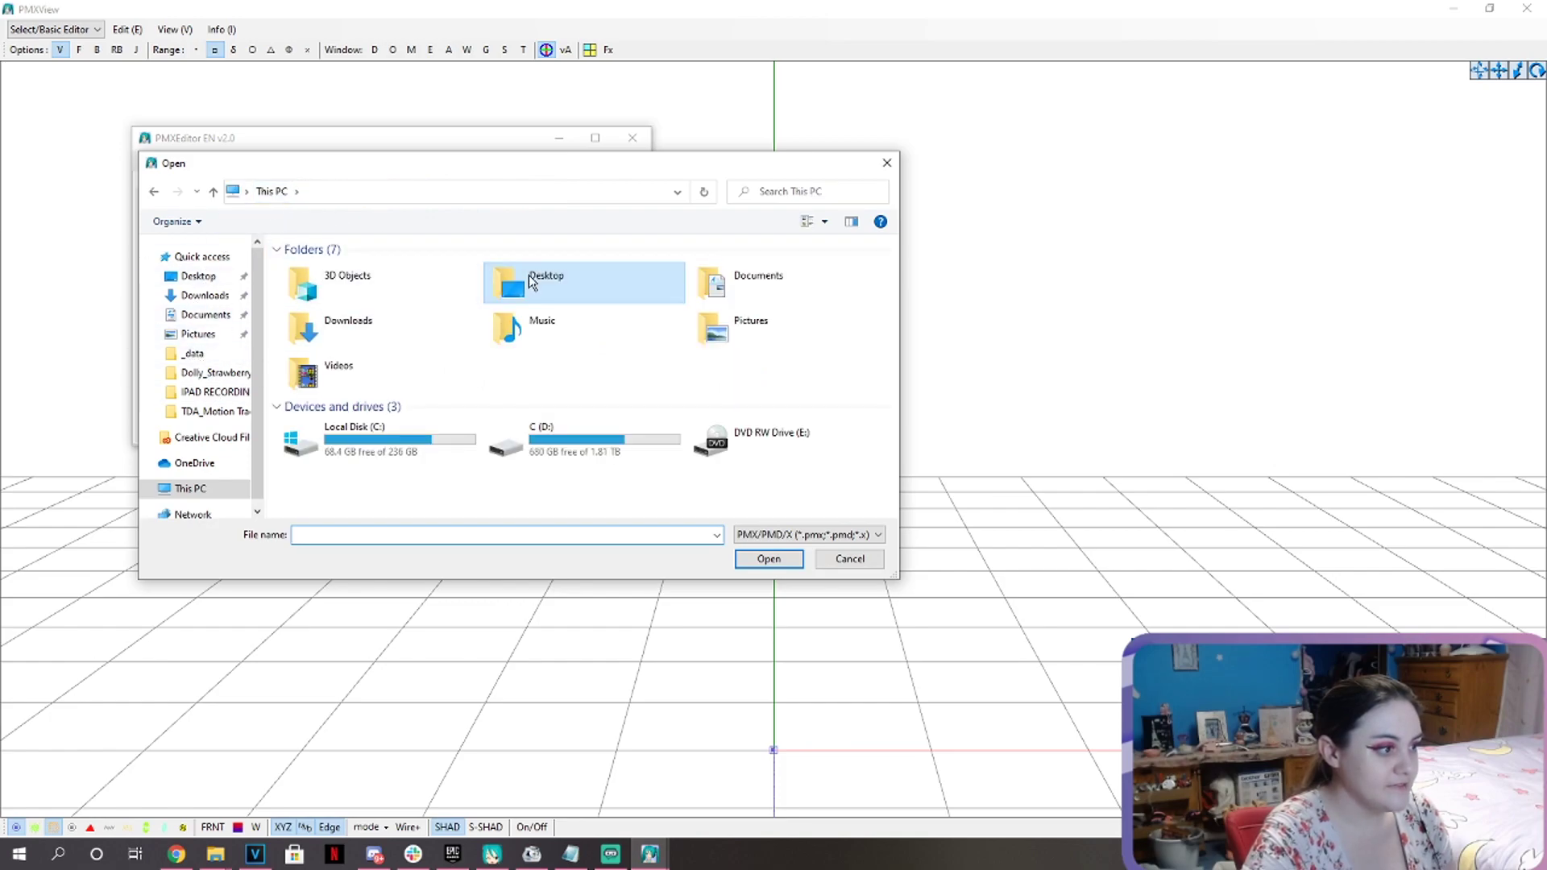
{"action": "double_click", "coordinate": [528, 274]}
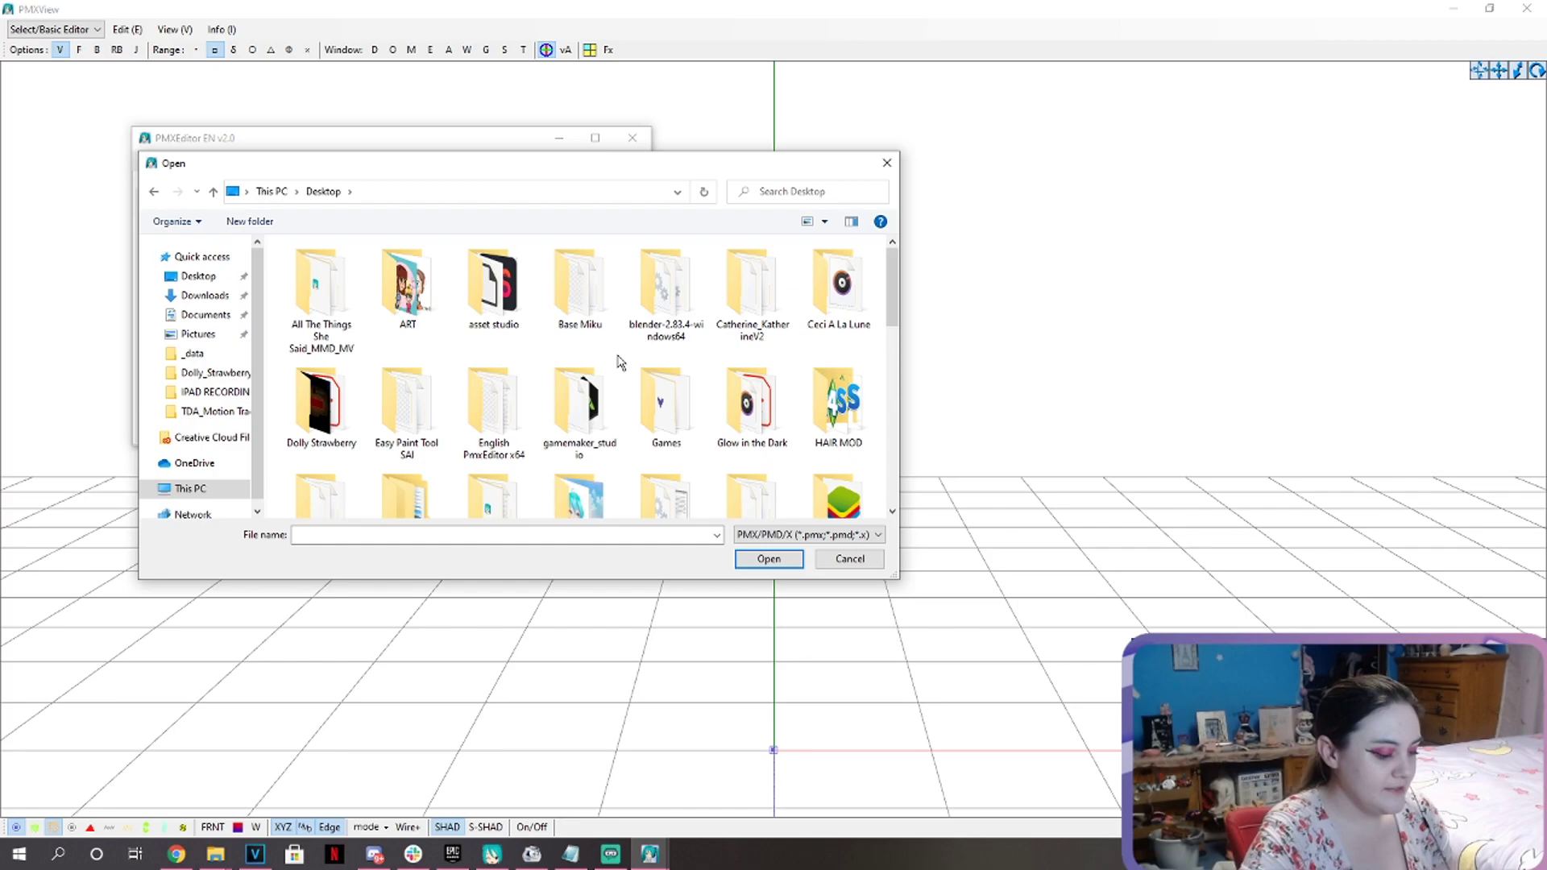
{"action": "scroll", "coordinate": [625, 363], "scroll_direction": "down", "scroll_amount": 3}
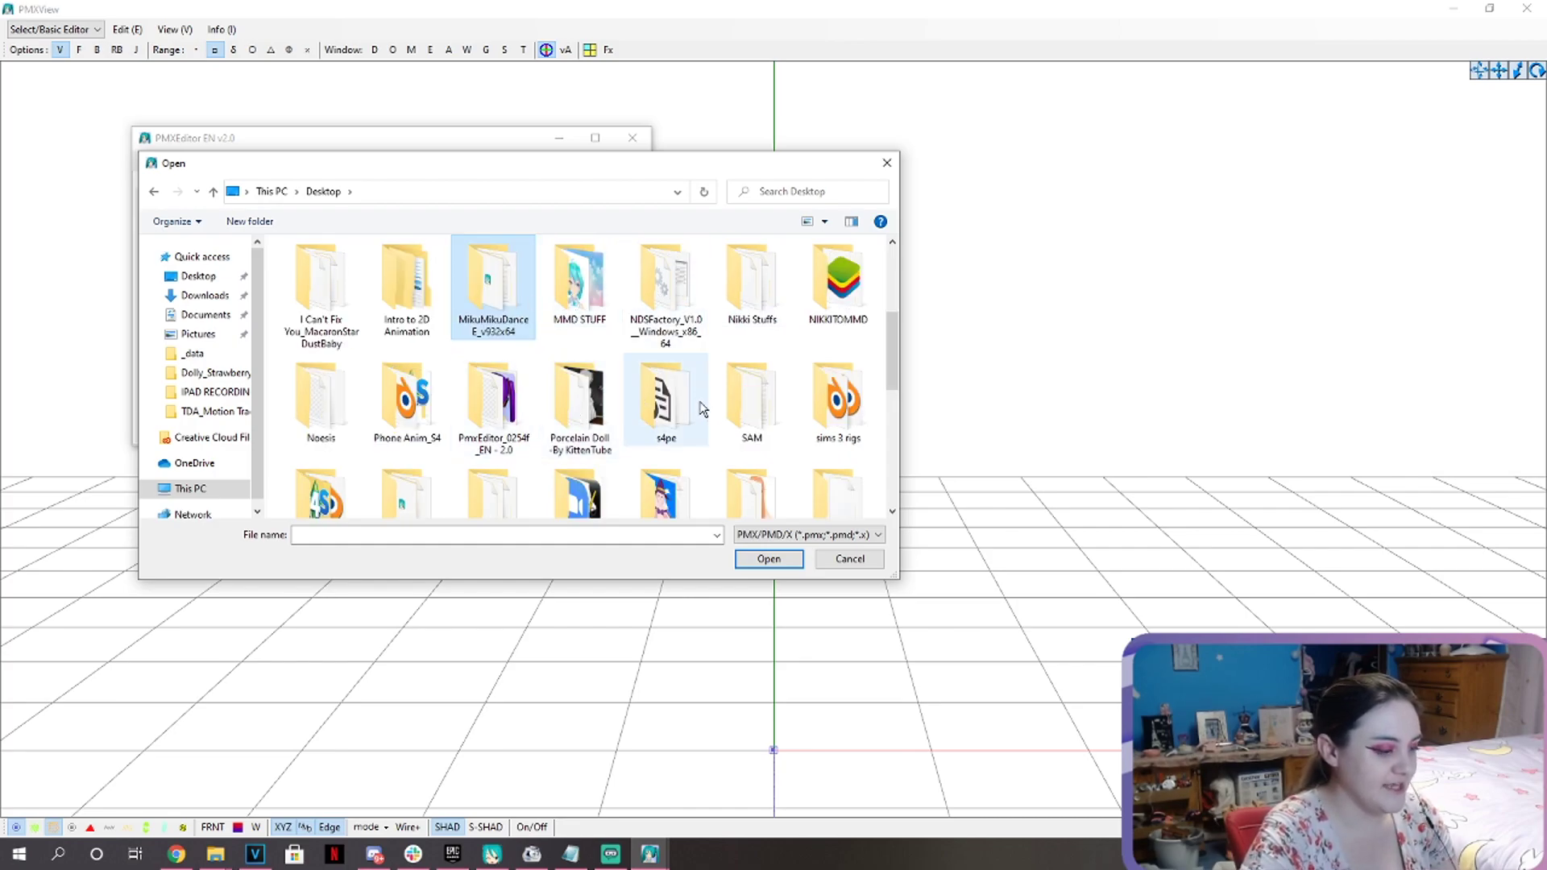
{"action": "scroll", "coordinate": [703, 409], "scroll_direction": "down", "scroll_amount": 3}
{"action": "left_click", "coordinate": [677, 306]}
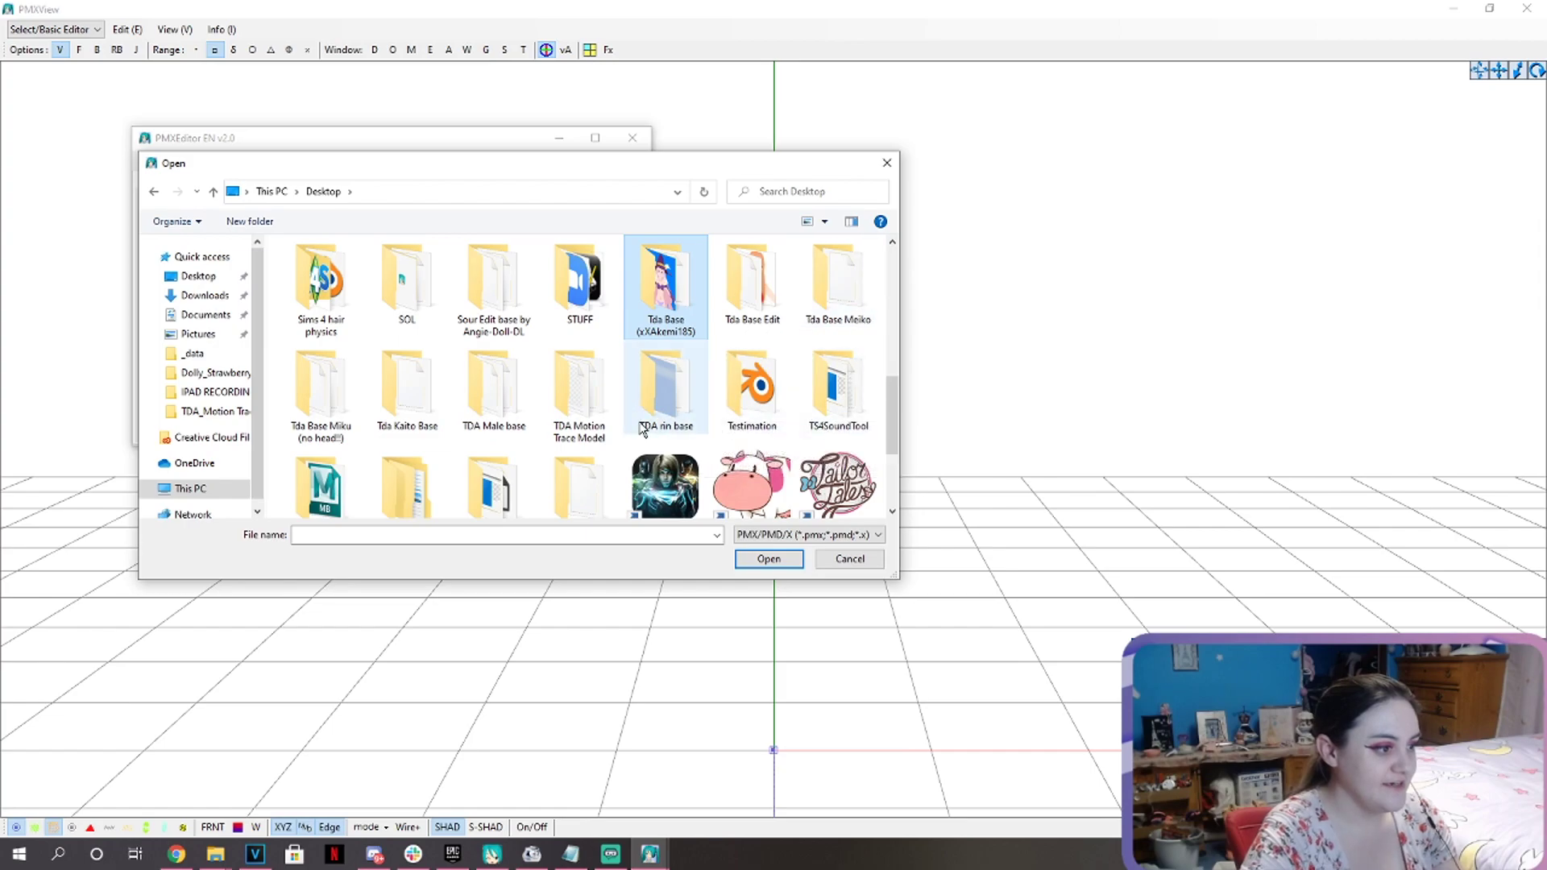
{"action": "double_click", "coordinate": [590, 425]}
{"action": "double_click", "coordinate": [377, 371]}
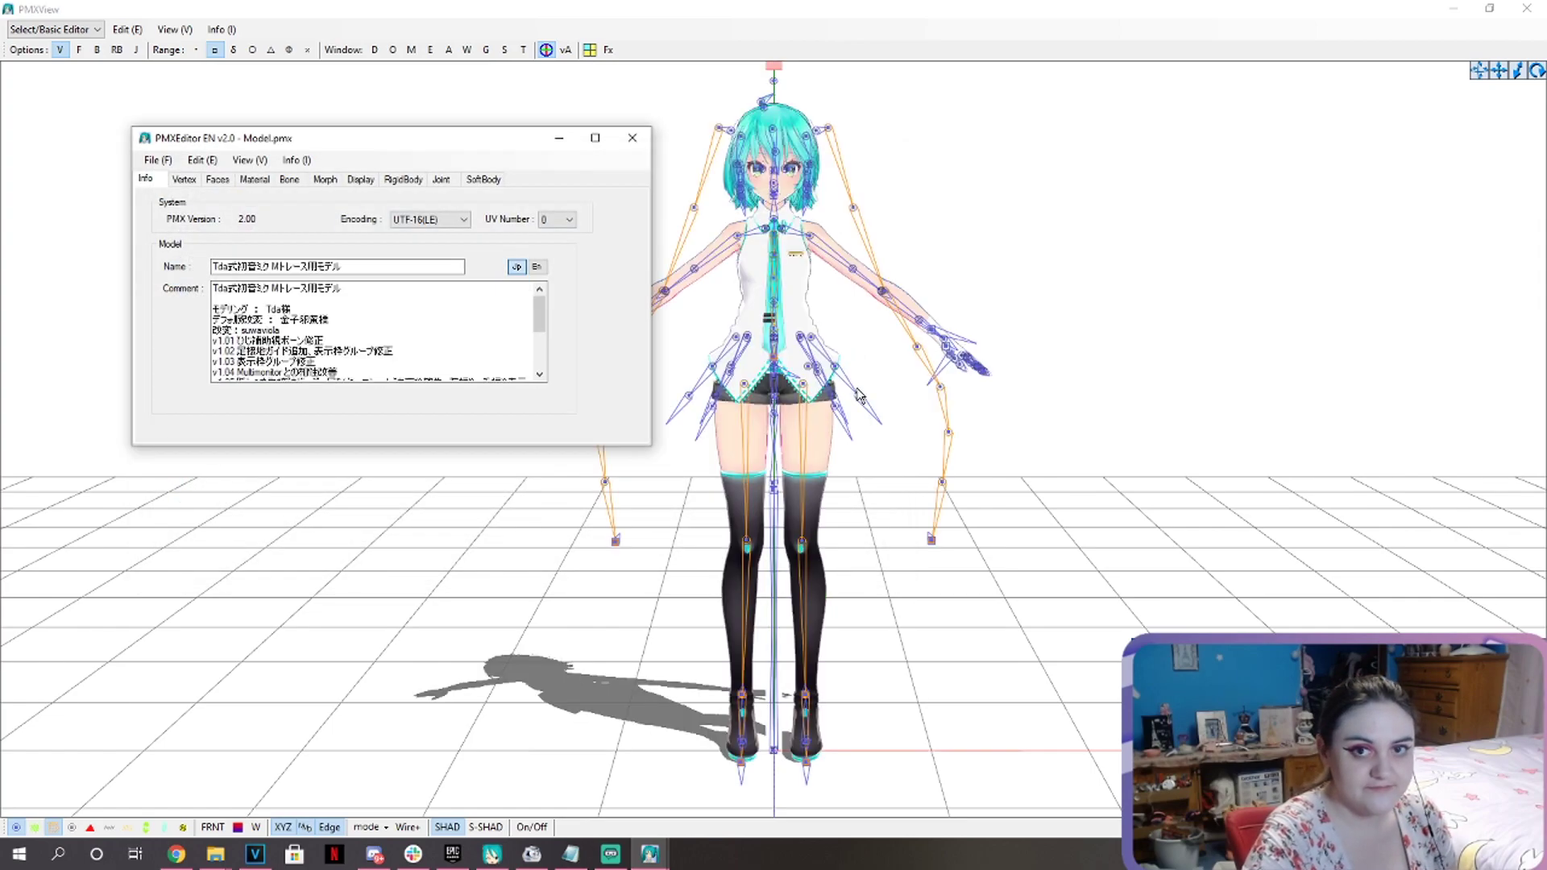
Turn off the edge outline for all of the model's materials.
{"action": "left_click", "coordinate": [255, 180]}
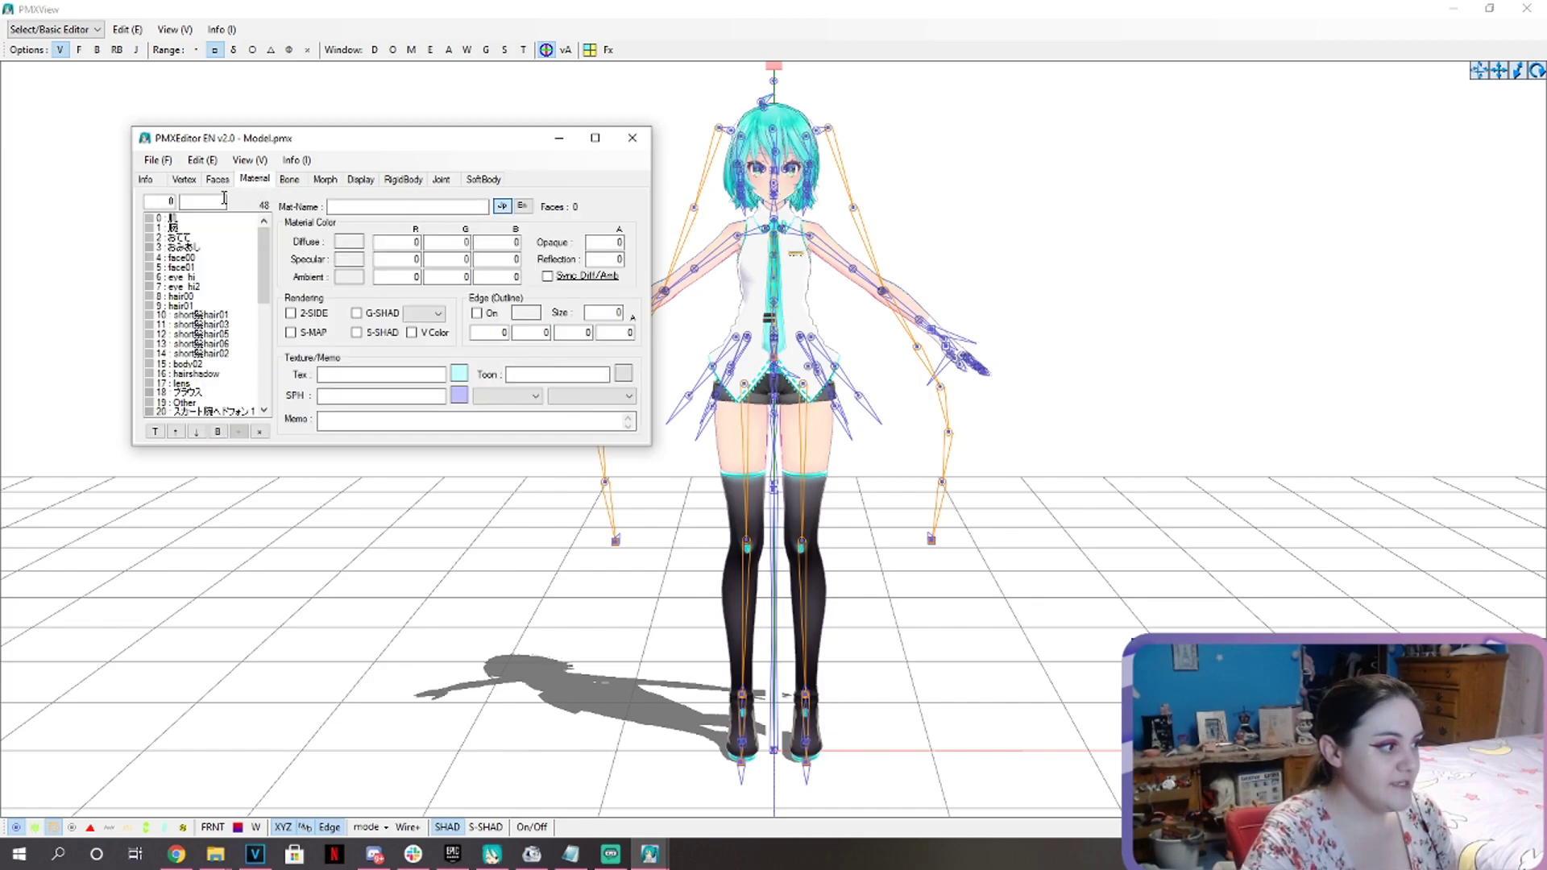
{"action": "left_click_drag", "start_coordinate": [192, 223], "coordinate": [242, 753]}
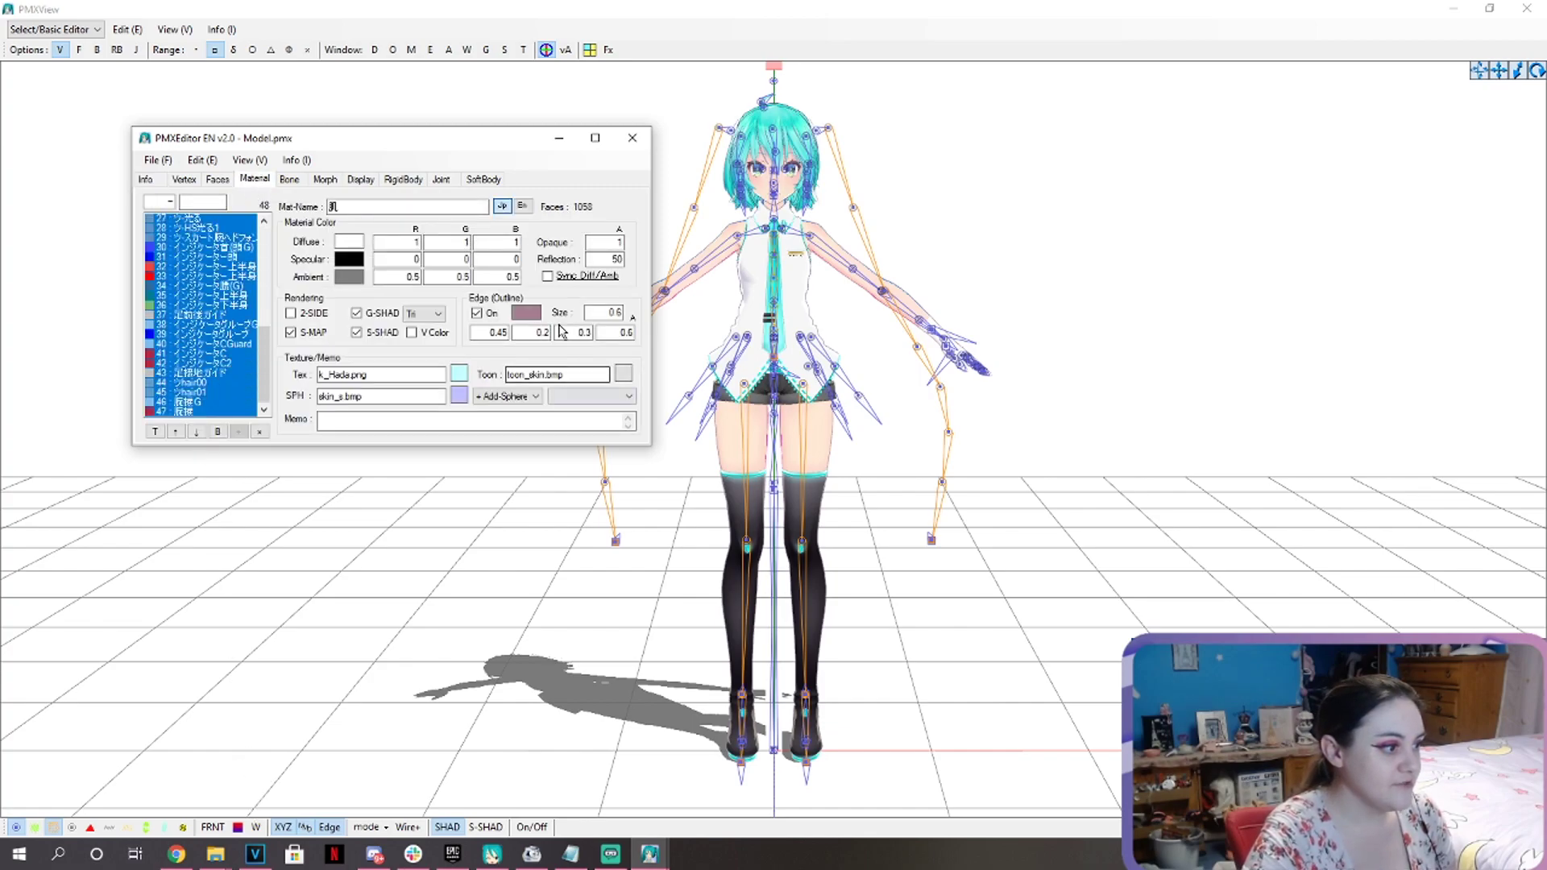
{"action": "left_click", "coordinate": [478, 315]}
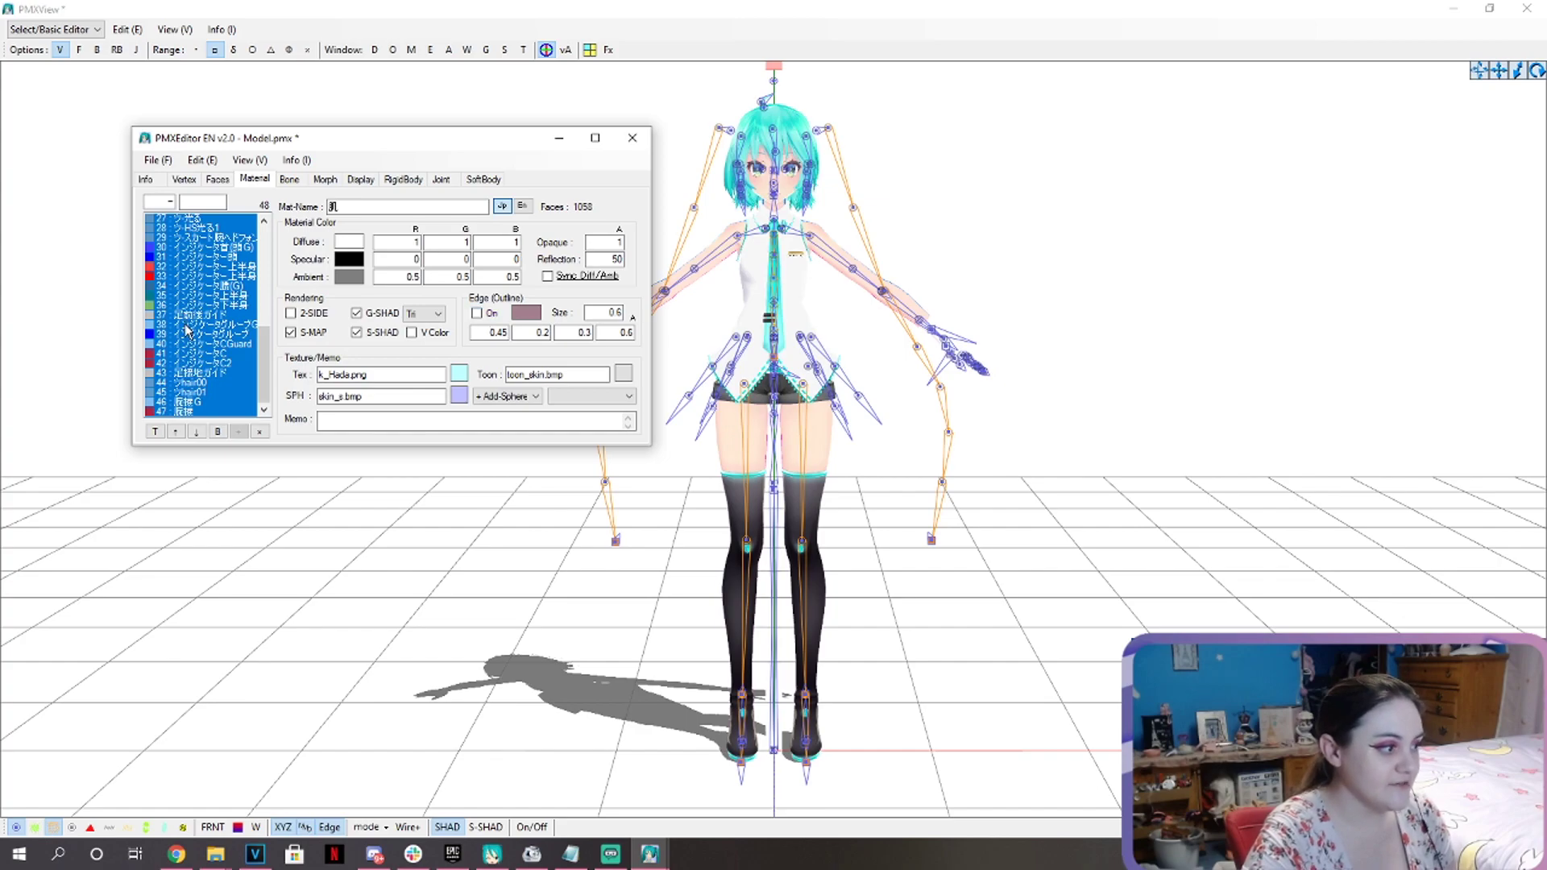
{"action": "scroll", "coordinate": [186, 330], "scroll_direction": "up", "scroll_amount": 9}
{"action": "left_click", "coordinate": [195, 219]}
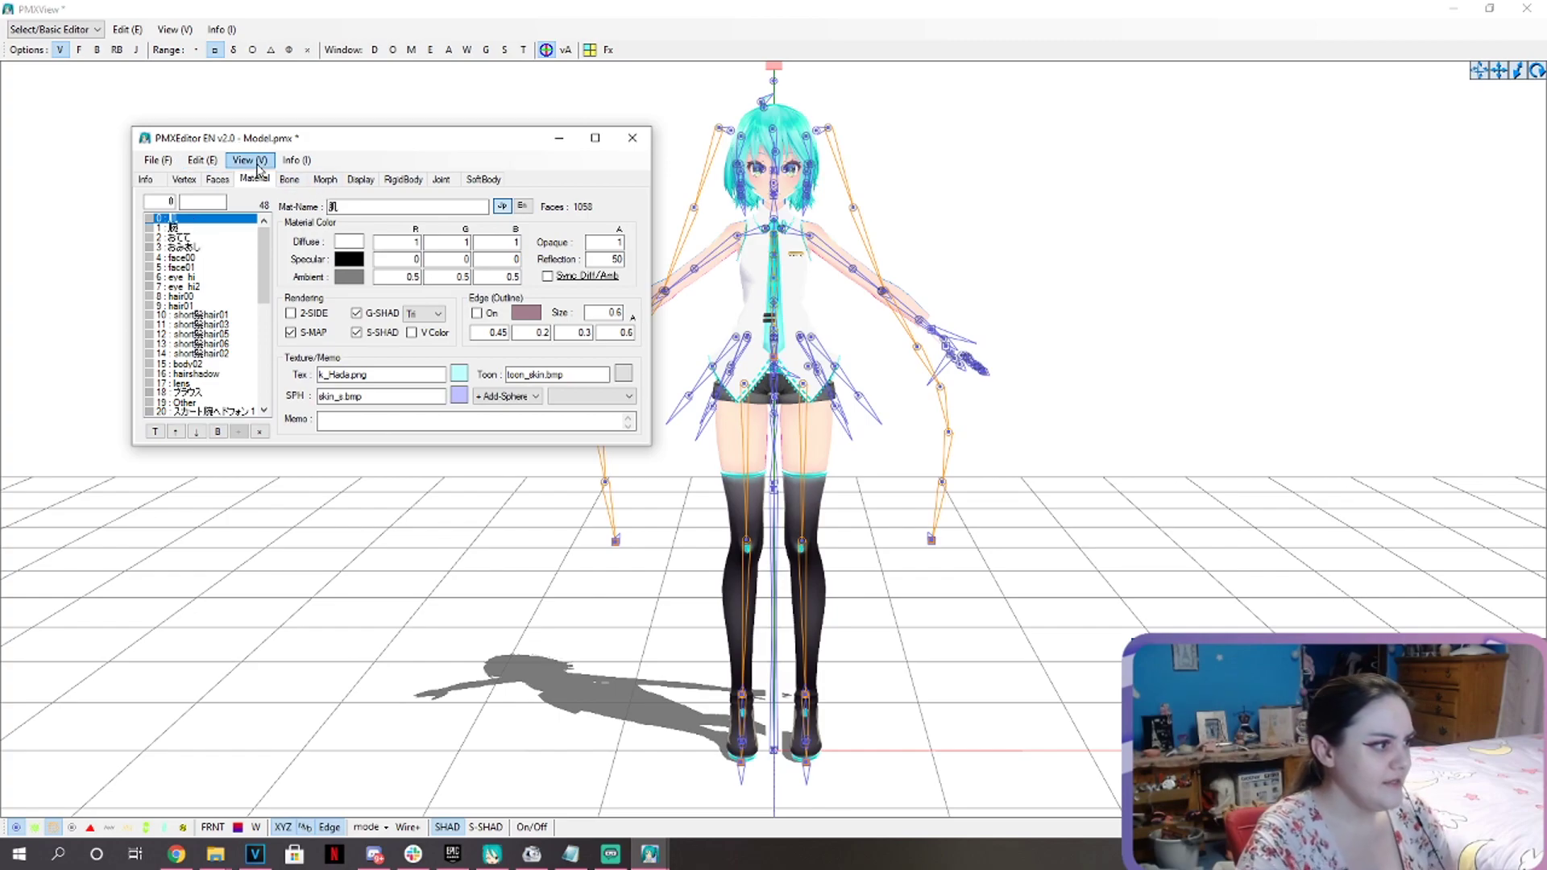
Delete the first bone, 操作中心, from the model's bone list.
{"action": "left_click", "coordinate": [370, 180]}
{"action": "left_click", "coordinate": [208, 239]}
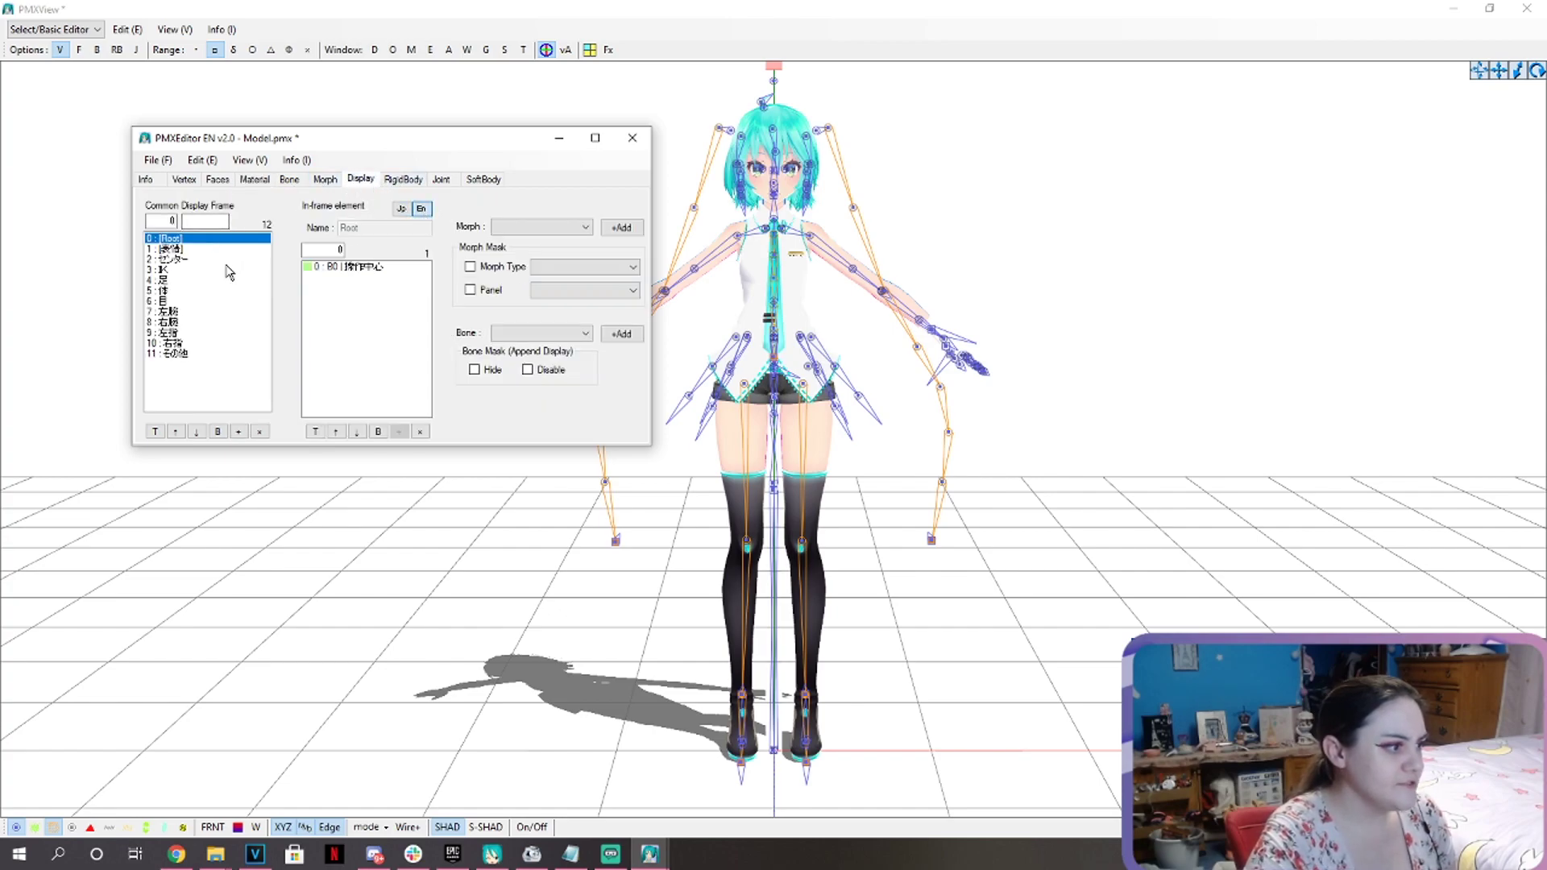
{"action": "left_click", "coordinate": [287, 180]}
{"action": "left_click", "coordinate": [191, 219]}
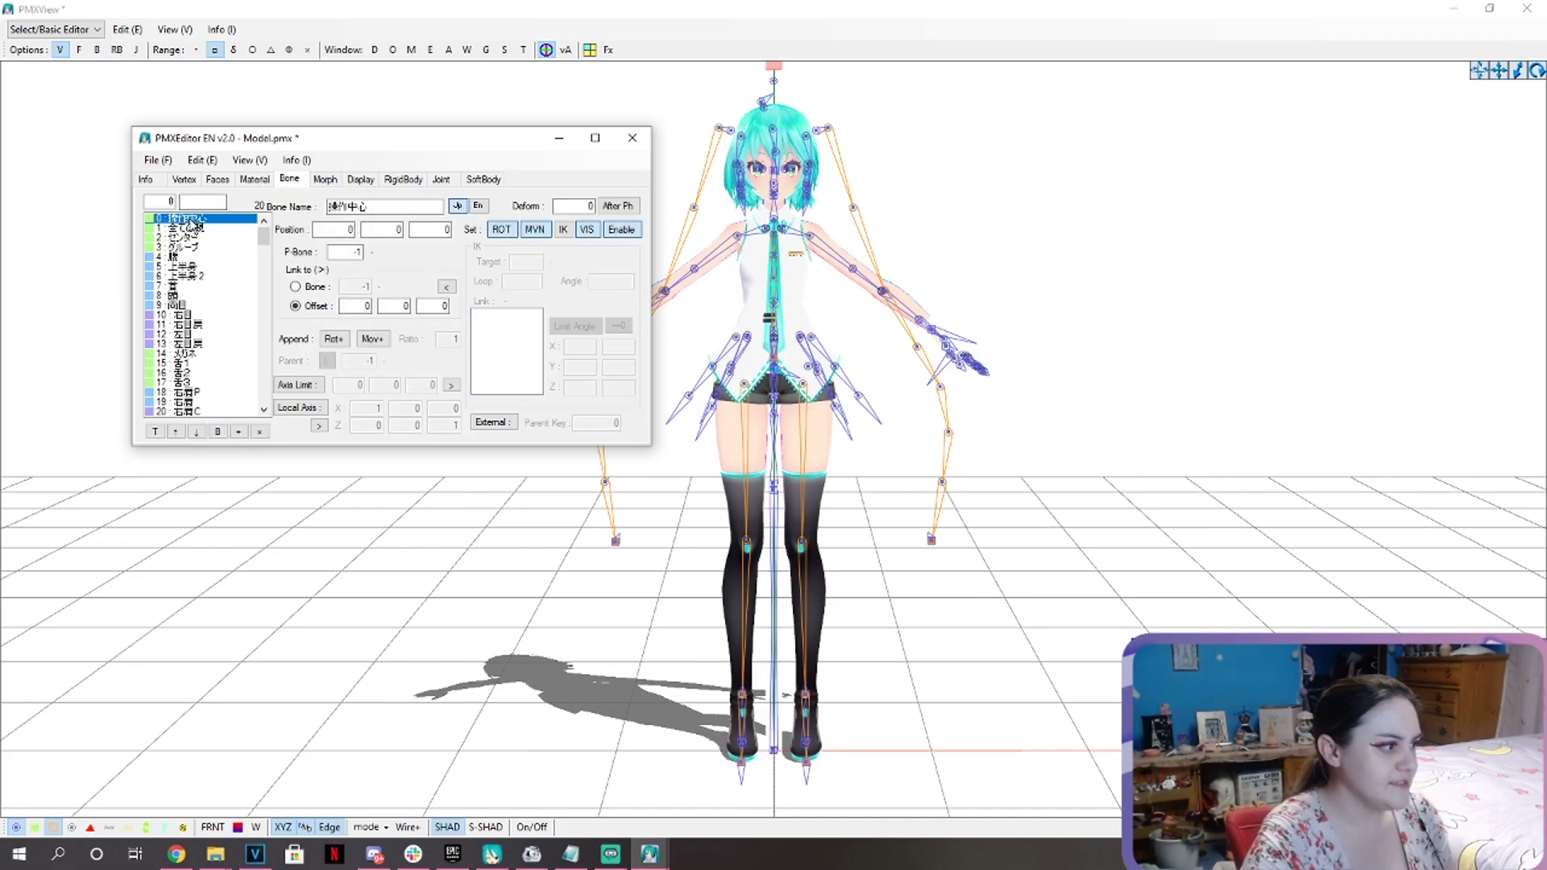
{"action": "key", "text": "Delete"}
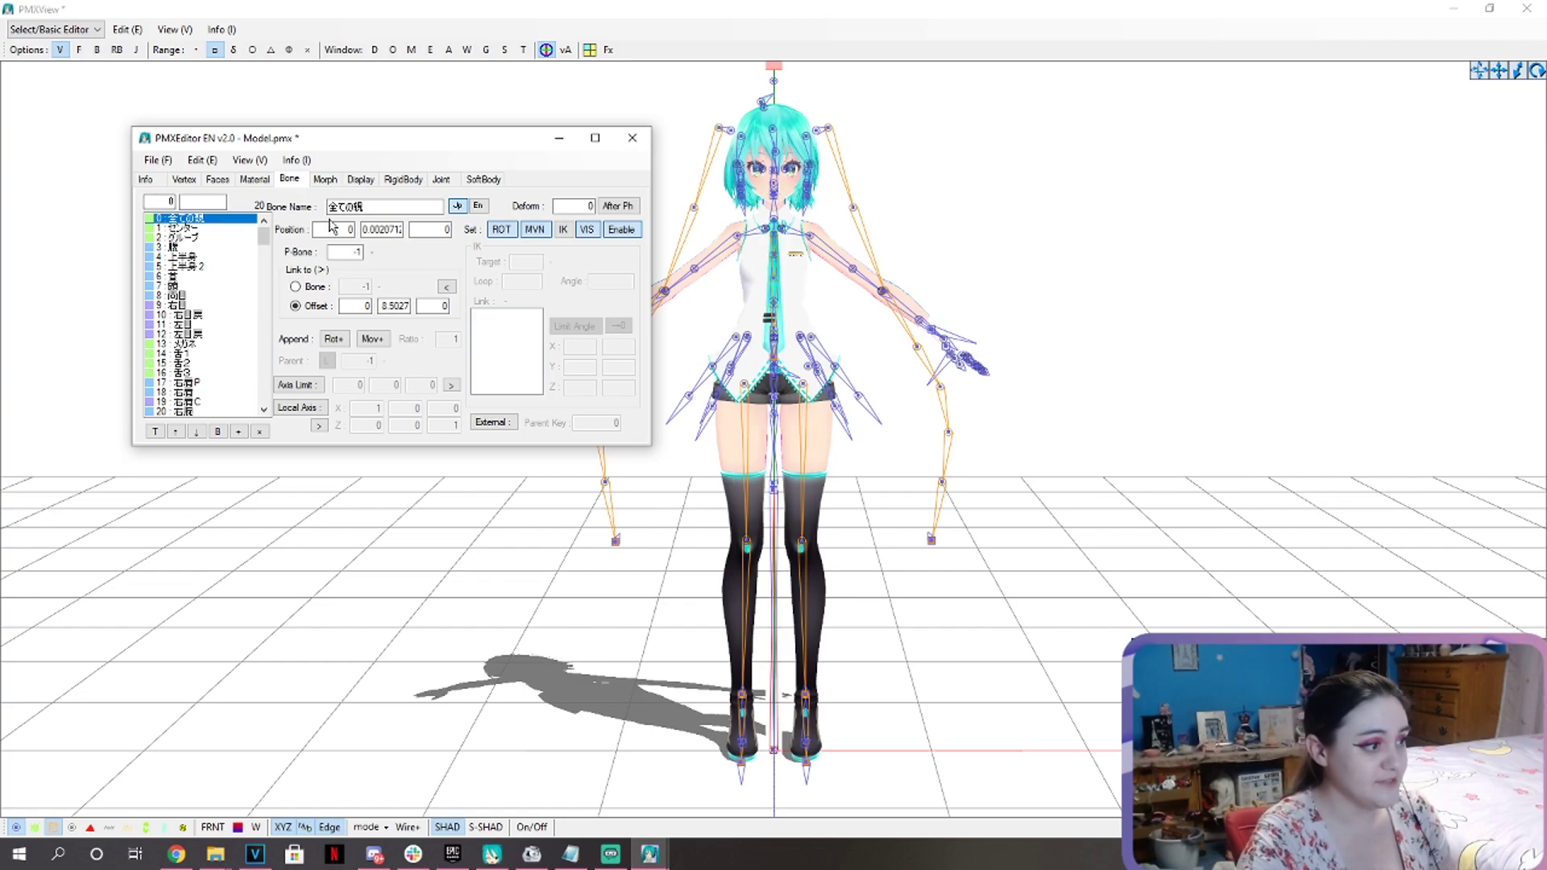
Look through the first display frames and give the IK display frame the English name IK.
{"action": "left_click", "coordinate": [367, 182]}
{"action": "left_click", "coordinate": [209, 249]}
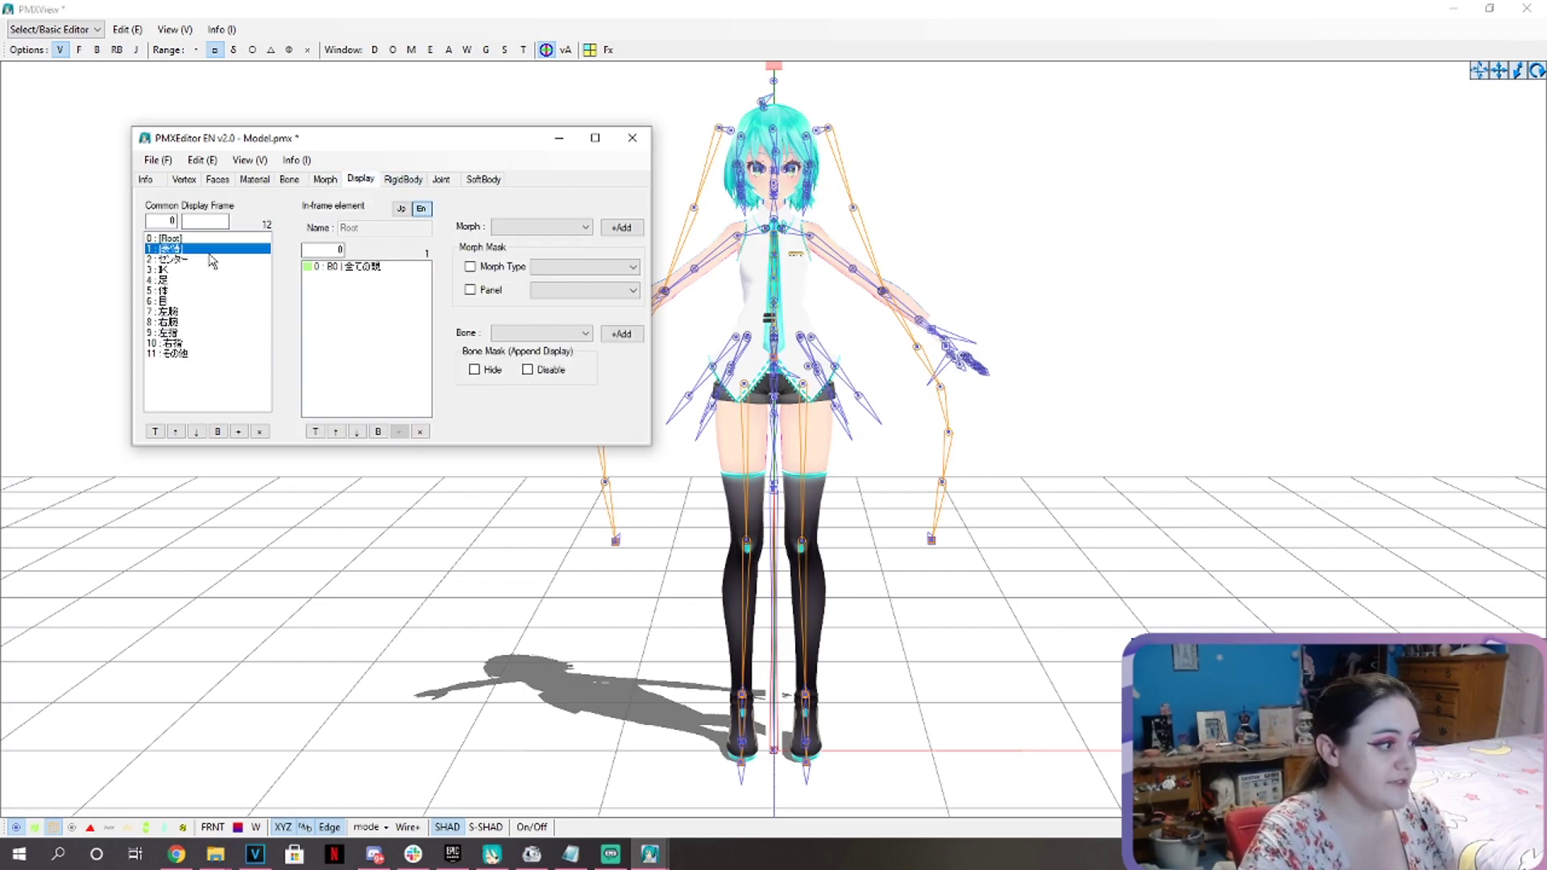
{"action": "left_click", "coordinate": [563, 230]}
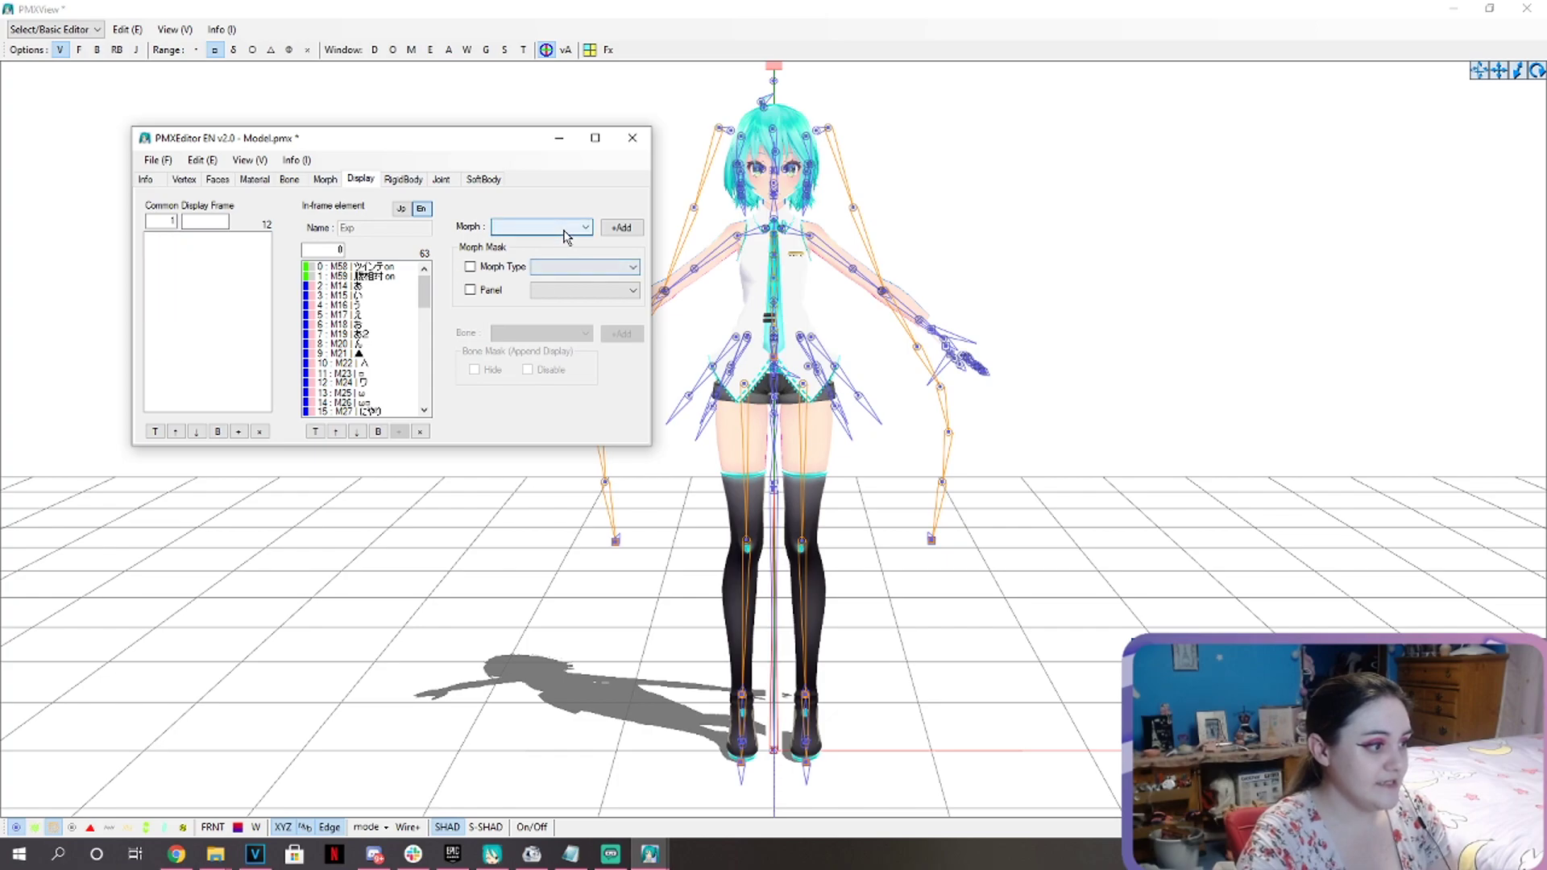
{"action": "left_click", "coordinate": [203, 259]}
{"action": "key", "text": "Up"}
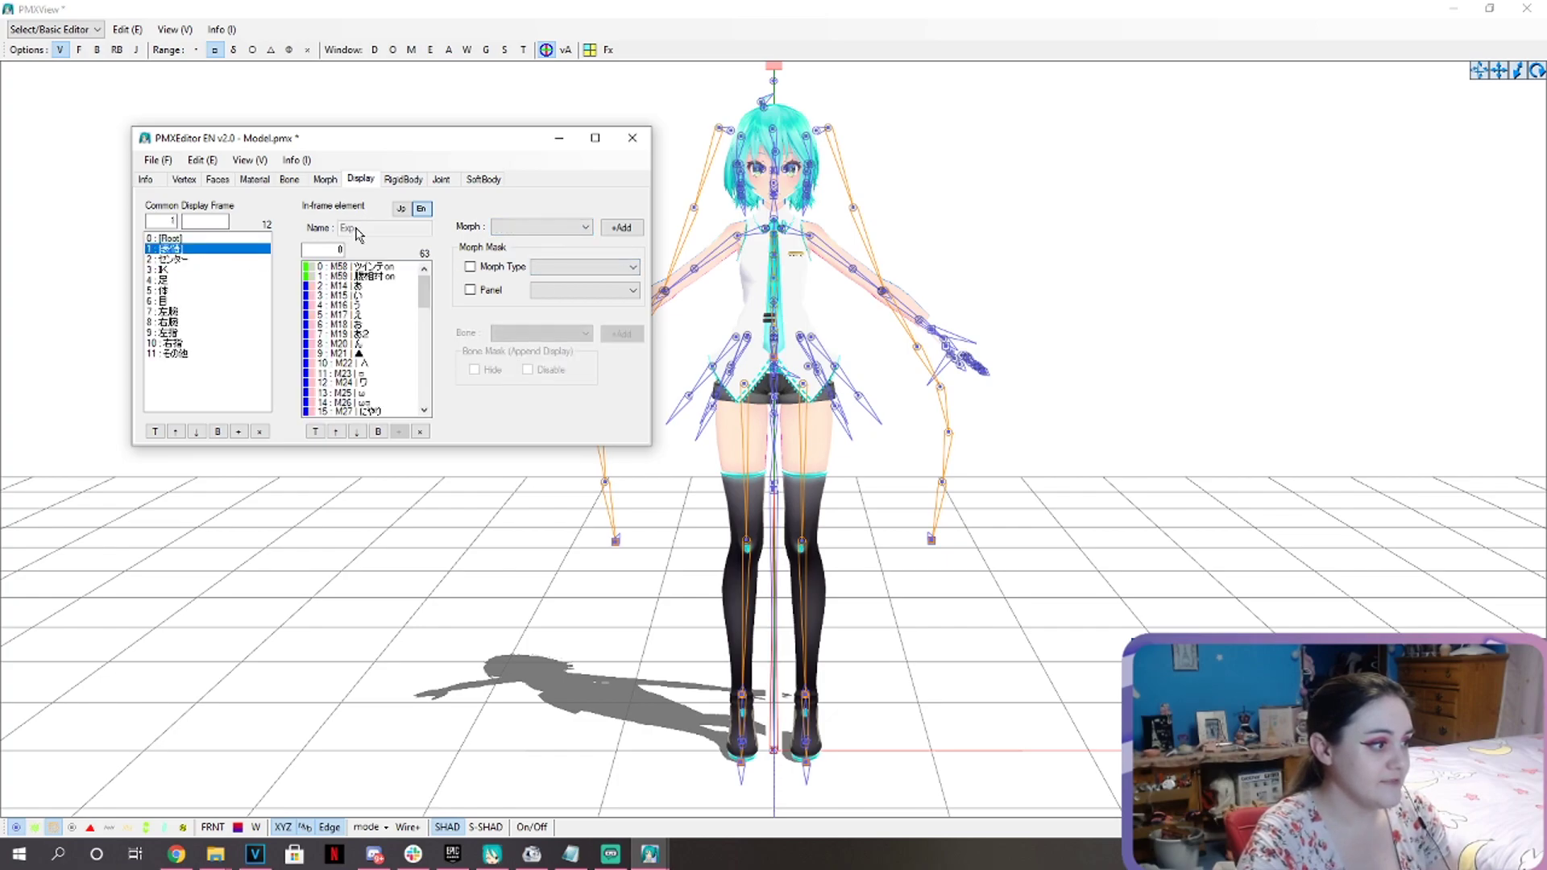
{"action": "key", "text": "Down"}
{"action": "key", "text": "Down"}
{"action": "left_click", "coordinate": [364, 232]}
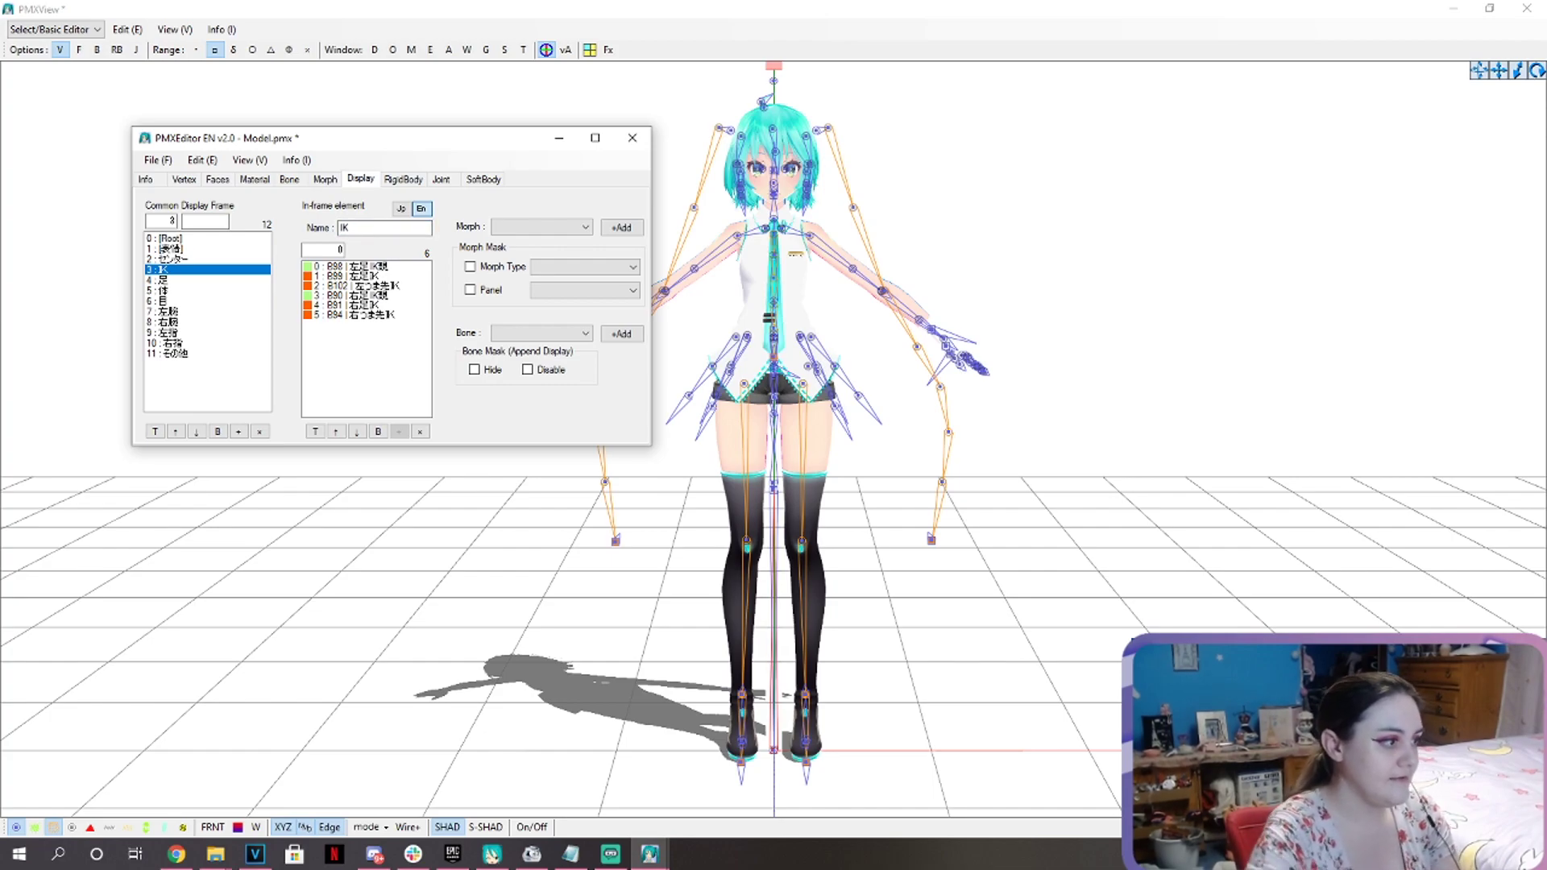
Fill in the English names of the 足, 体 and 目 display frames, using "body" for 体.
{"action": "left_click", "coordinate": [185, 281]}
{"action": "left_click", "coordinate": [354, 231]}
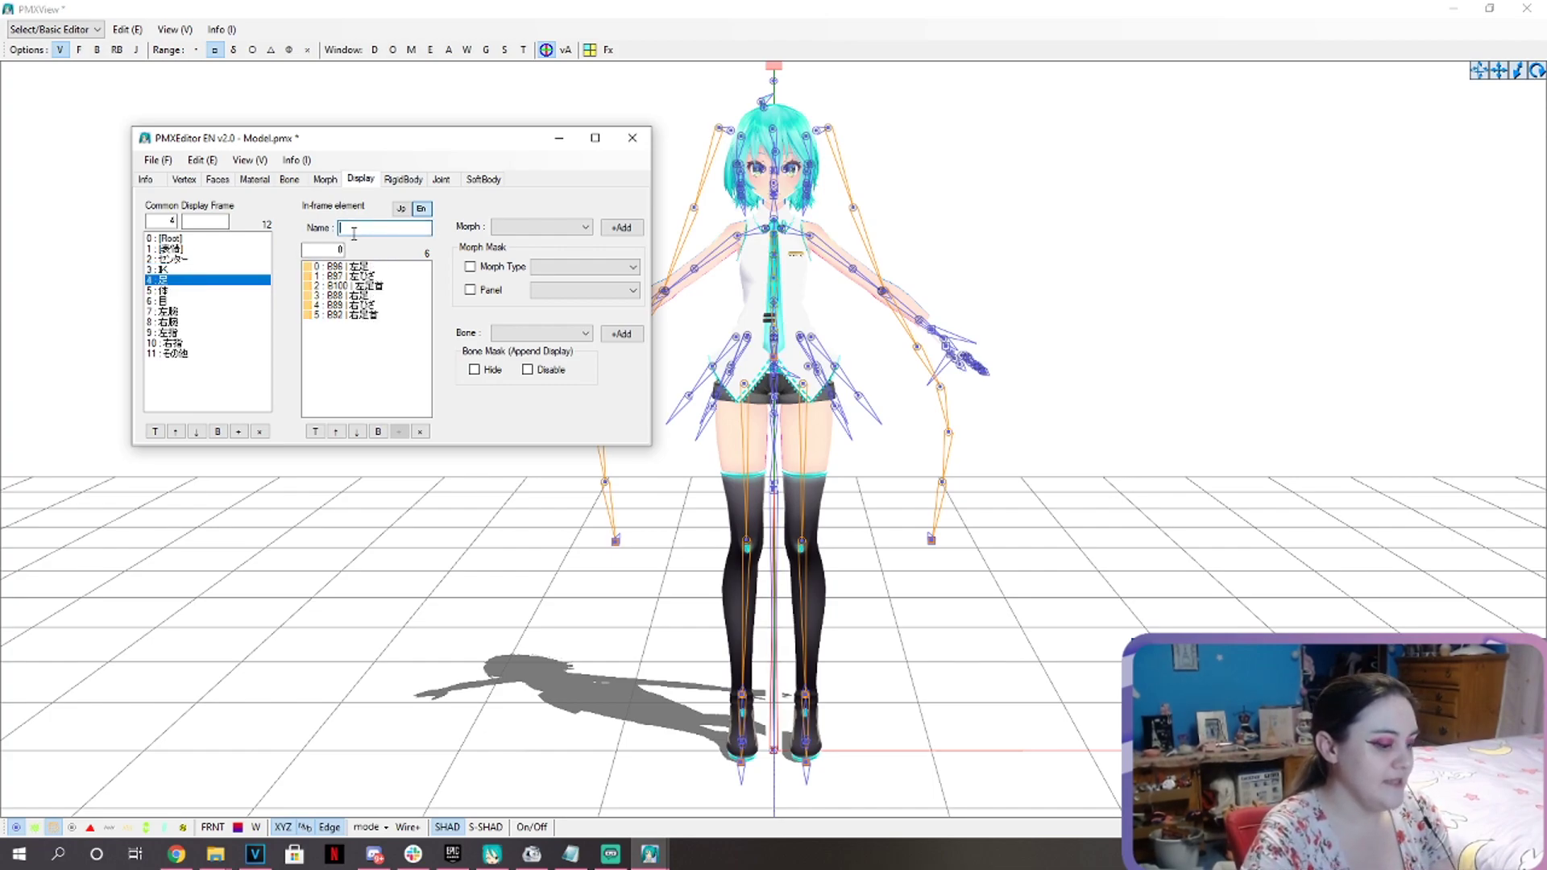
{"action": "left_click", "coordinate": [192, 291]}
{"action": "left_click", "coordinate": [360, 228]}
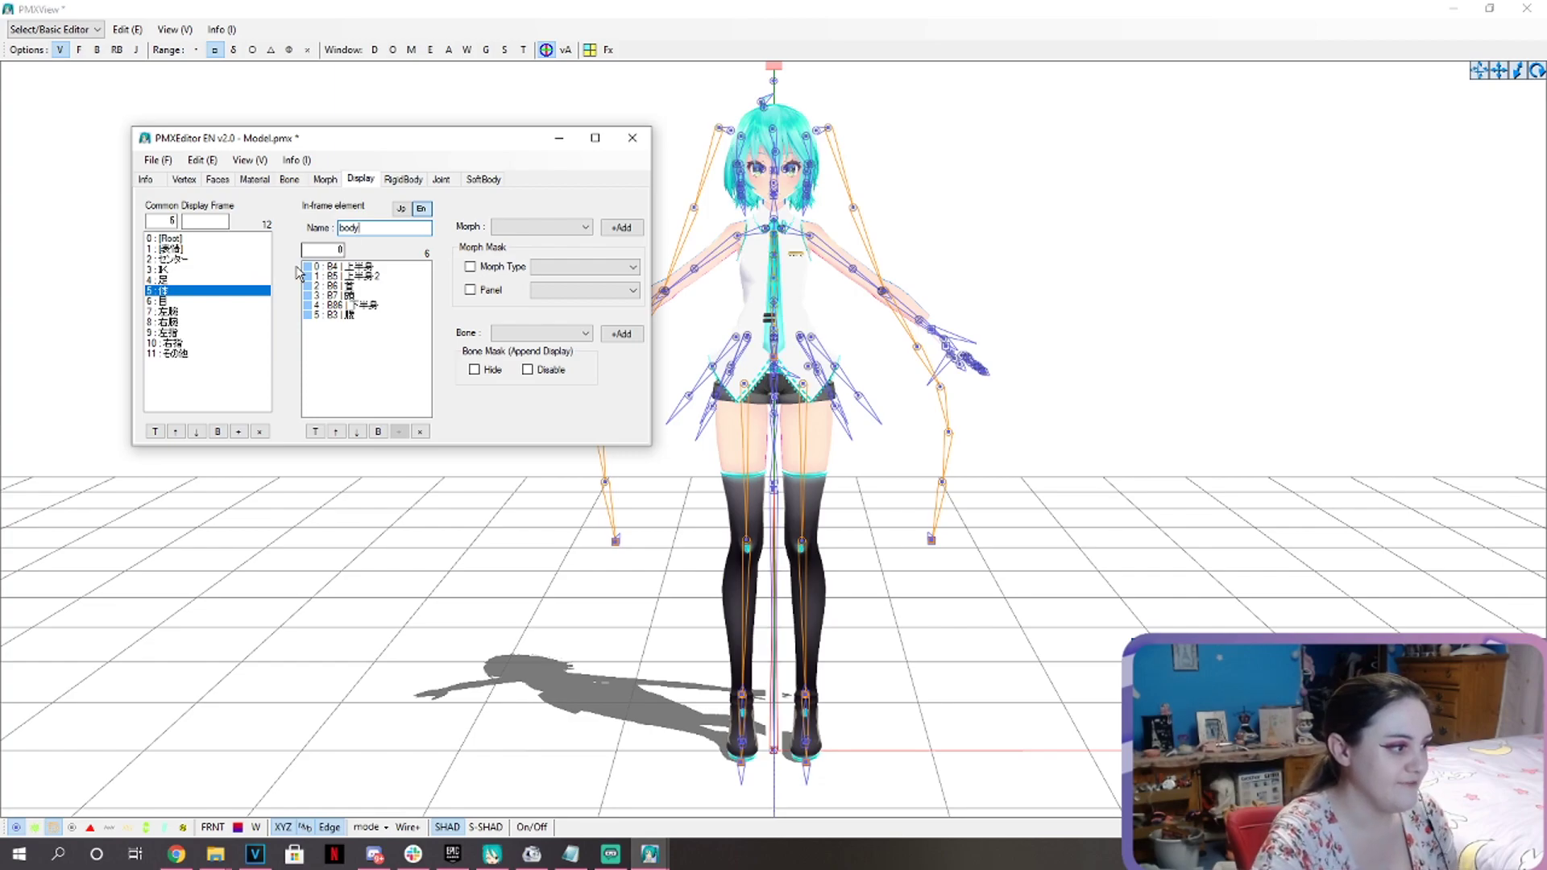
{"action": "left_click", "coordinate": [204, 300]}
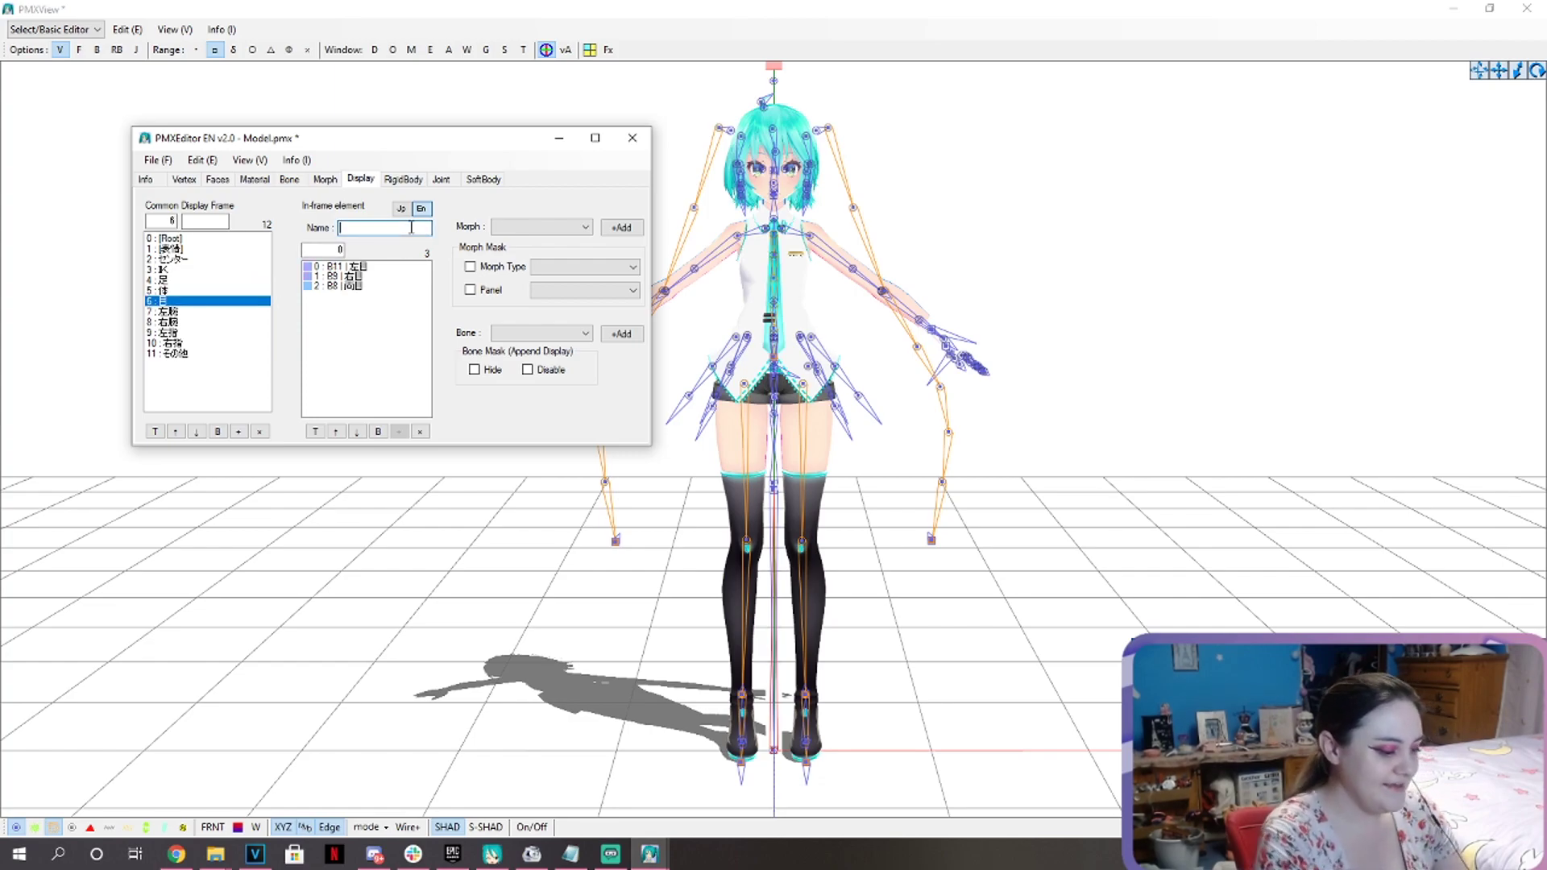
Set the English names of the 左腕 and 右腕 display frames to L_arm and R_arm.
{"action": "left_click", "coordinate": [190, 311]}
{"action": "left_click", "coordinate": [377, 228]}
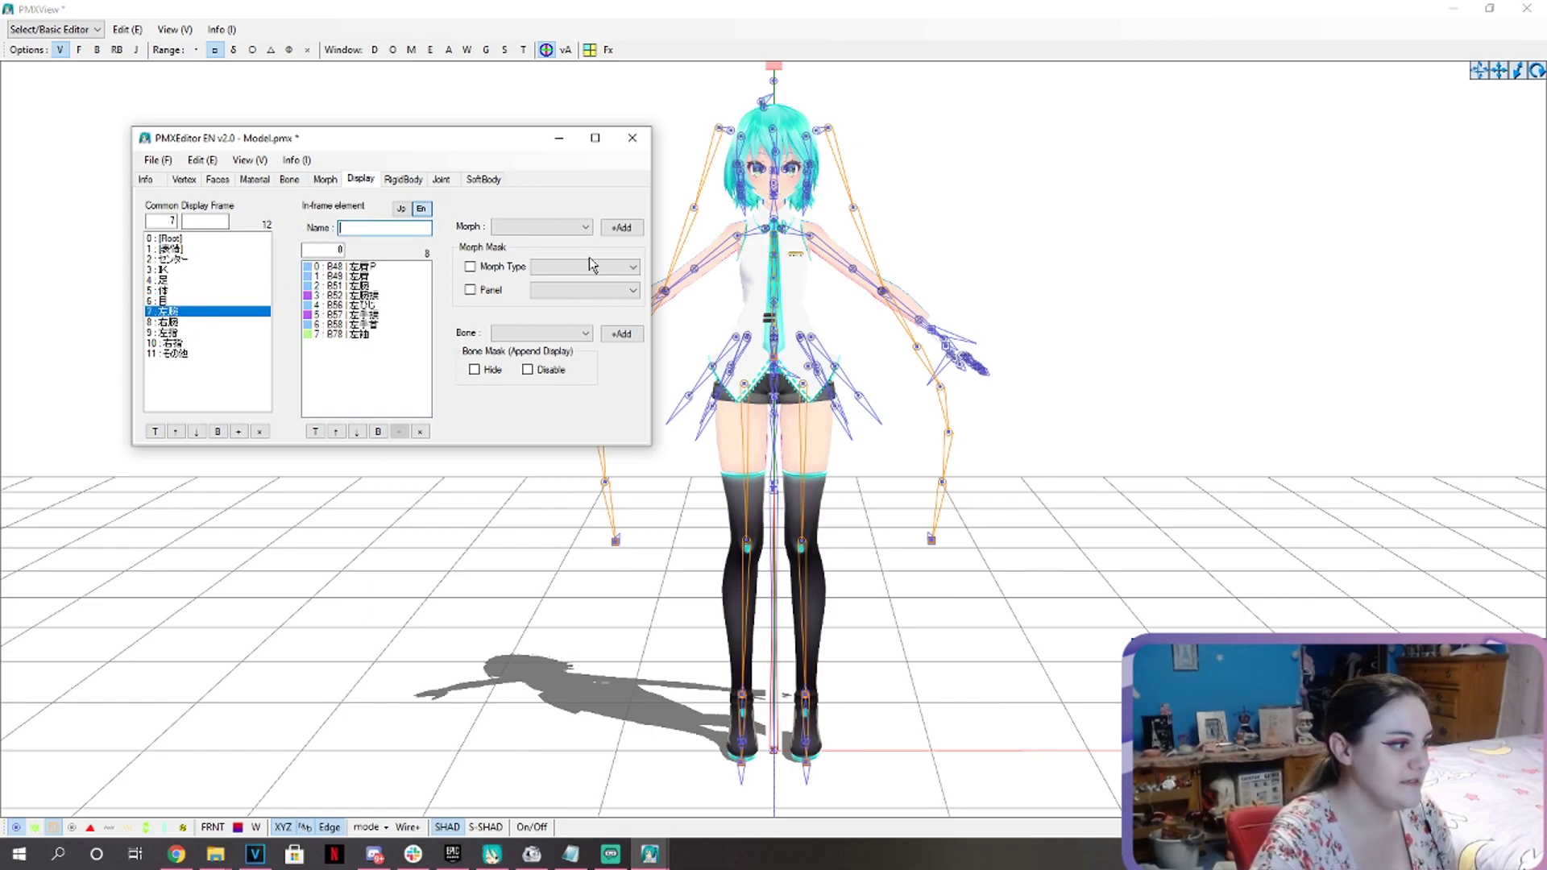
{"action": "left_click", "coordinate": [186, 323]}
{"action": "left_click", "coordinate": [171, 313]}
{"action": "left_click", "coordinate": [366, 228]}
{"action": "type", "text": "L_arm"}
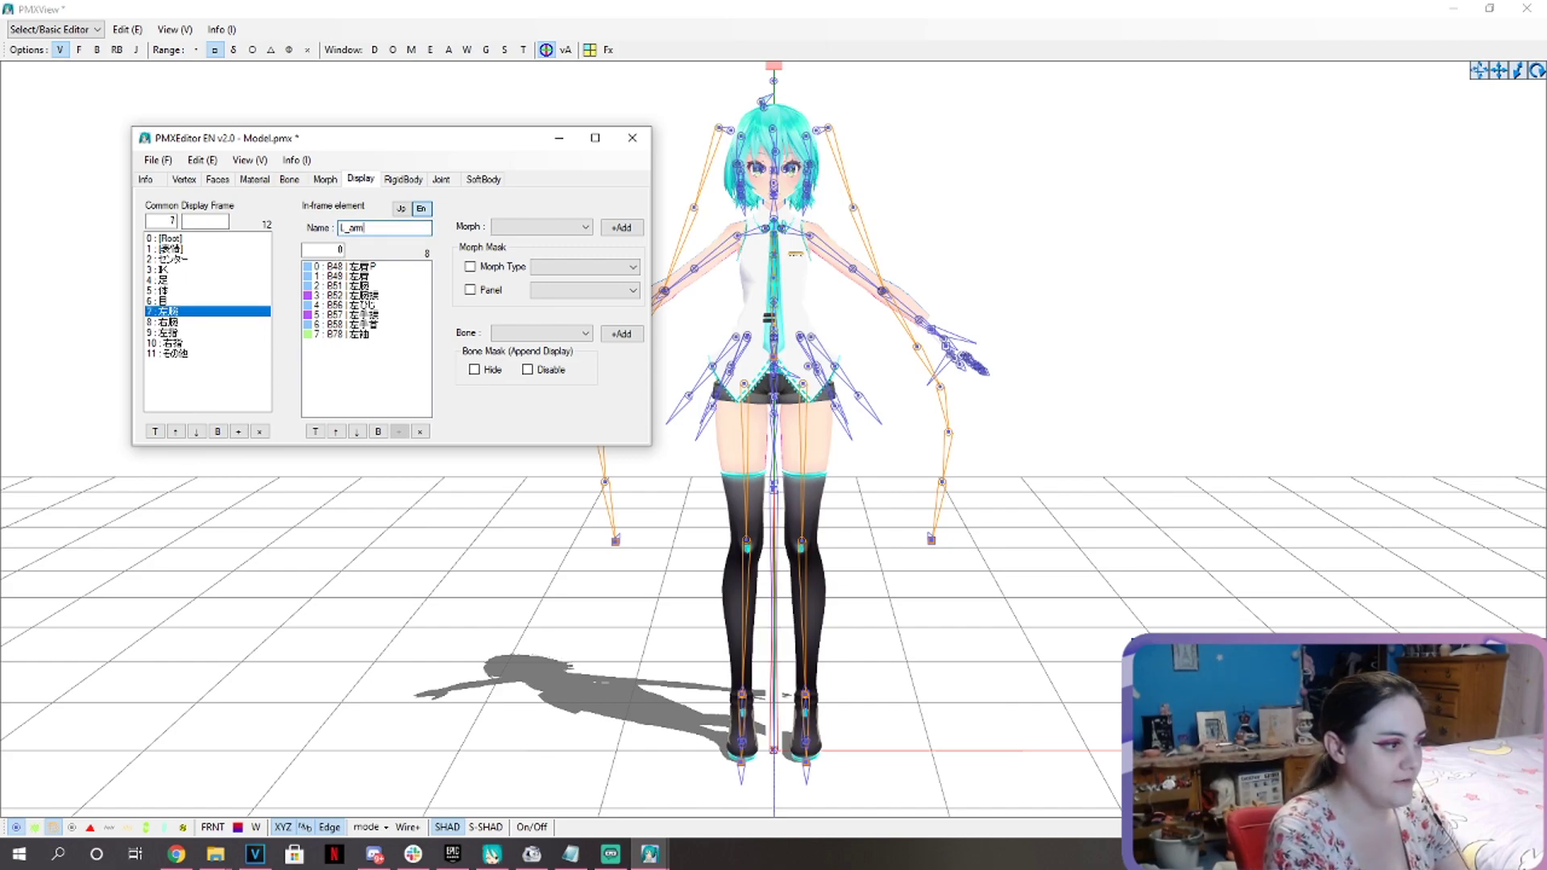
{"action": "left_click", "coordinate": [169, 322]}
{"action": "left_click", "coordinate": [397, 229]}
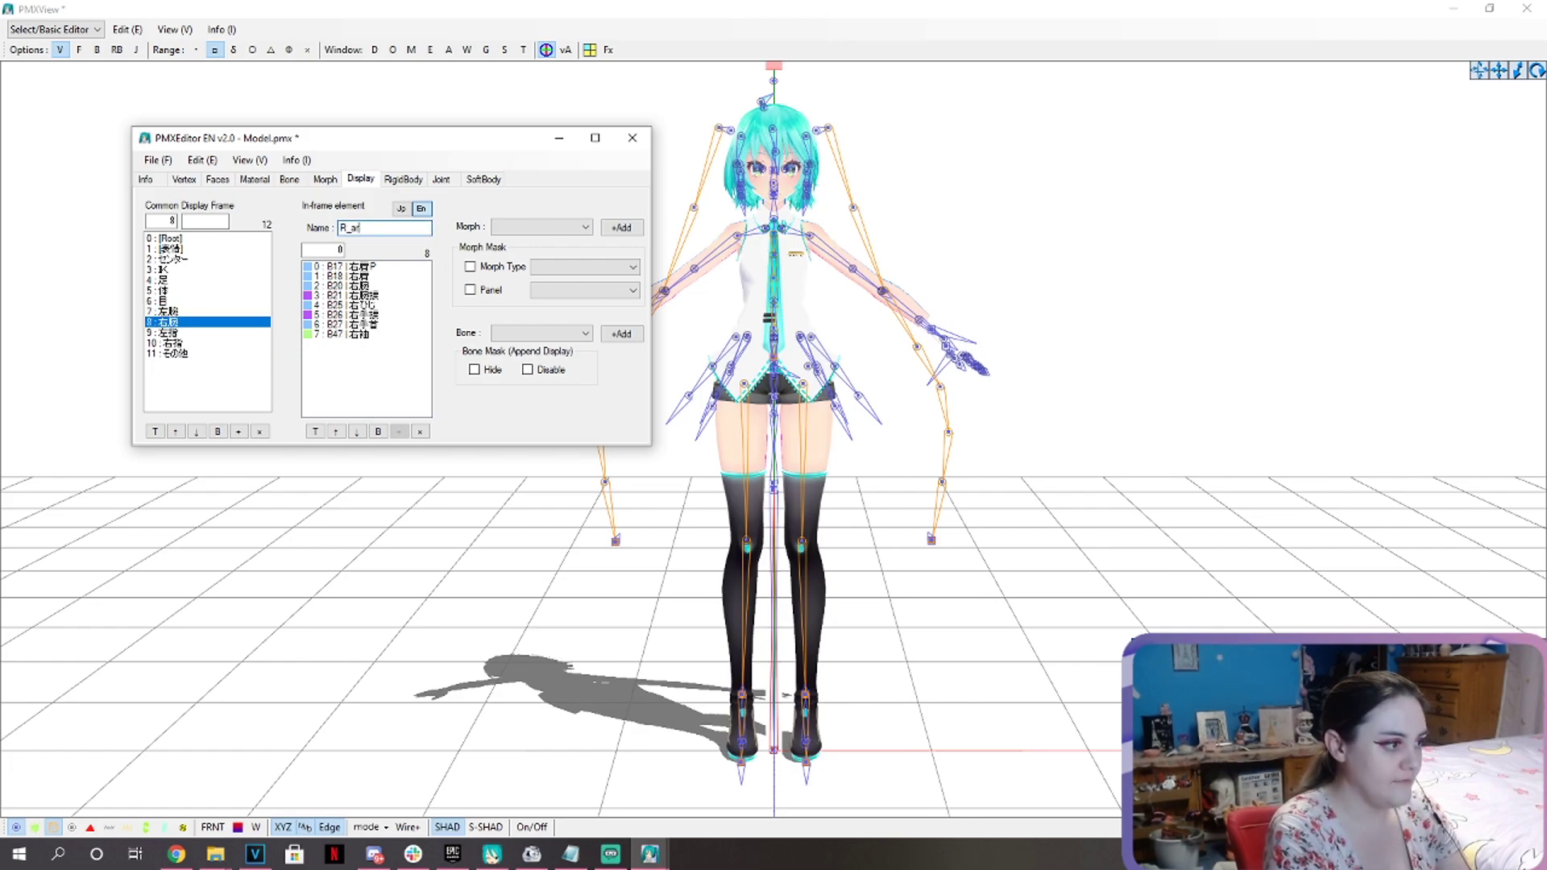
Set the English names of the 左指, 右指 and その他 display frames to L_fingers, R_fingers and MISC.
{"action": "left_click", "coordinate": [200, 332]}
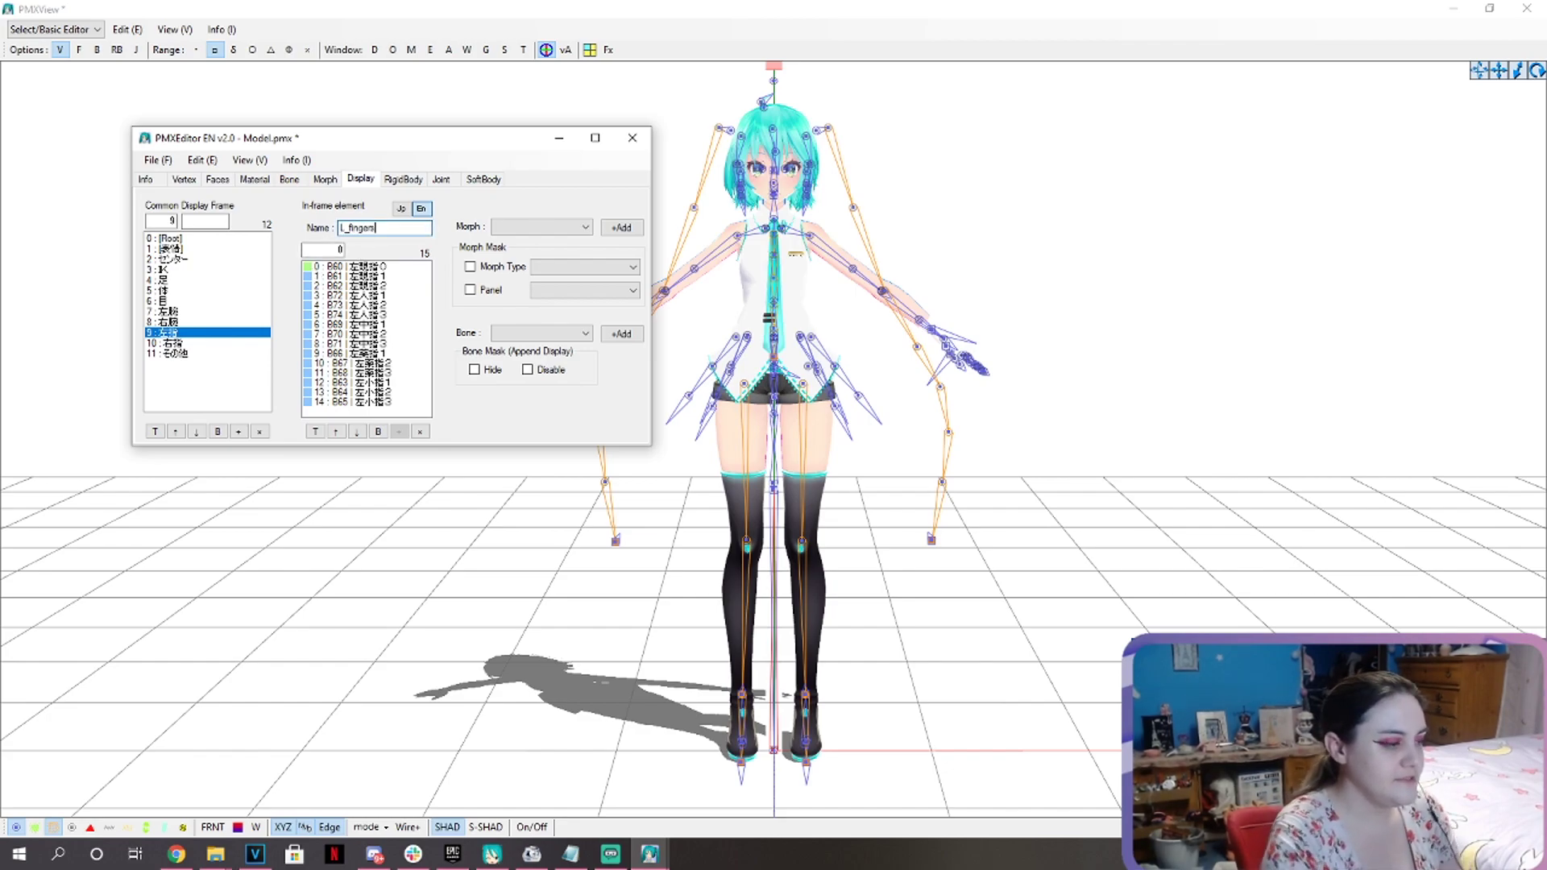
{"action": "left_click", "coordinate": [167, 343]}
{"action": "left_click", "coordinate": [371, 230]}
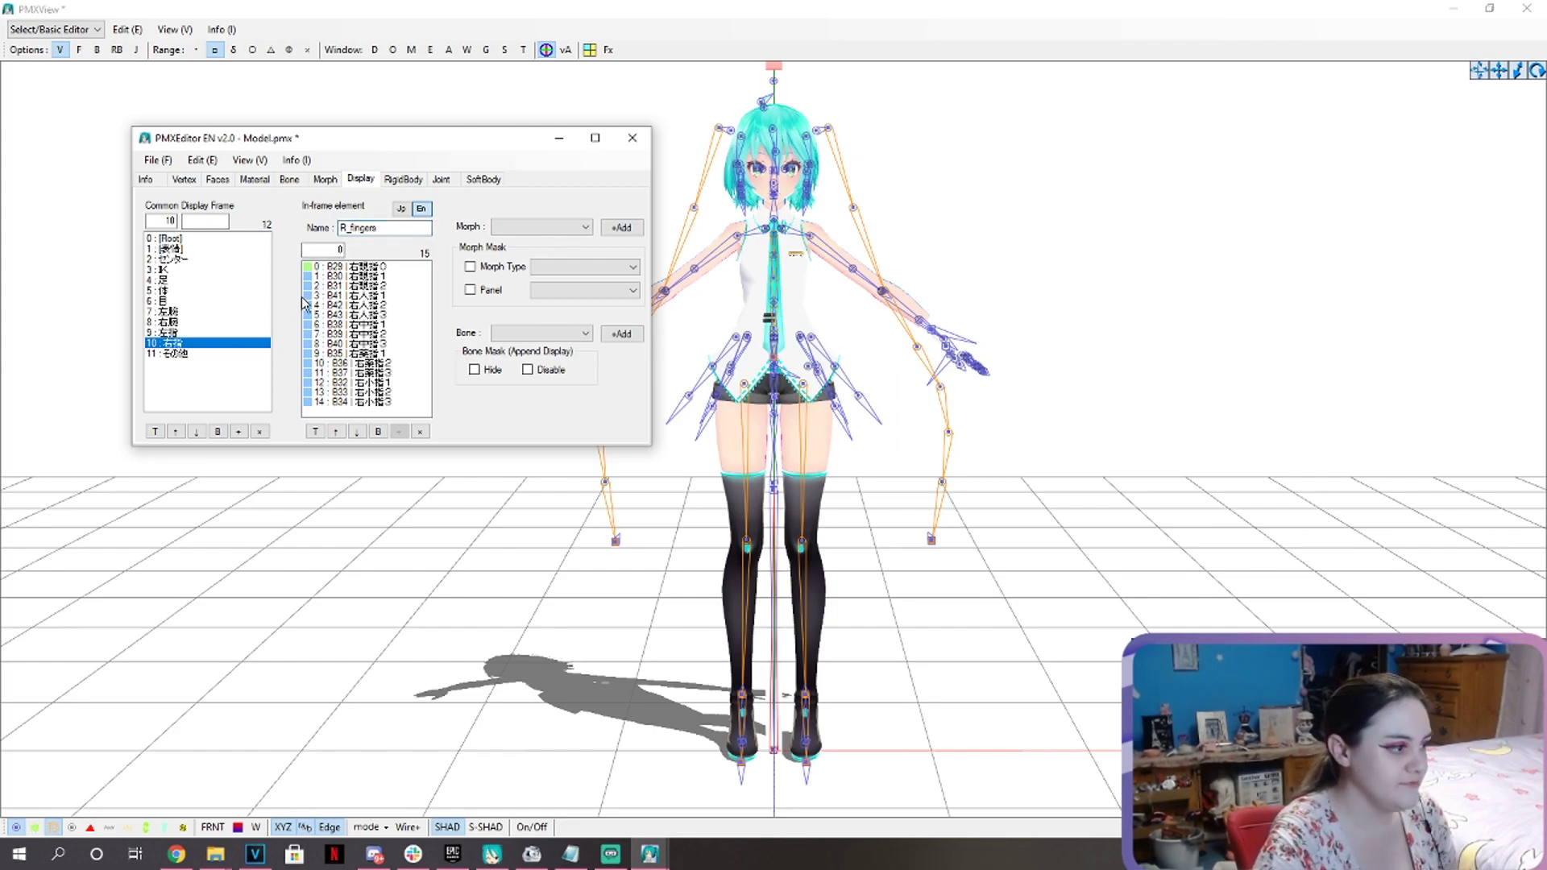
{"action": "left_click", "coordinate": [168, 353]}
{"action": "left_click", "coordinate": [398, 226]}
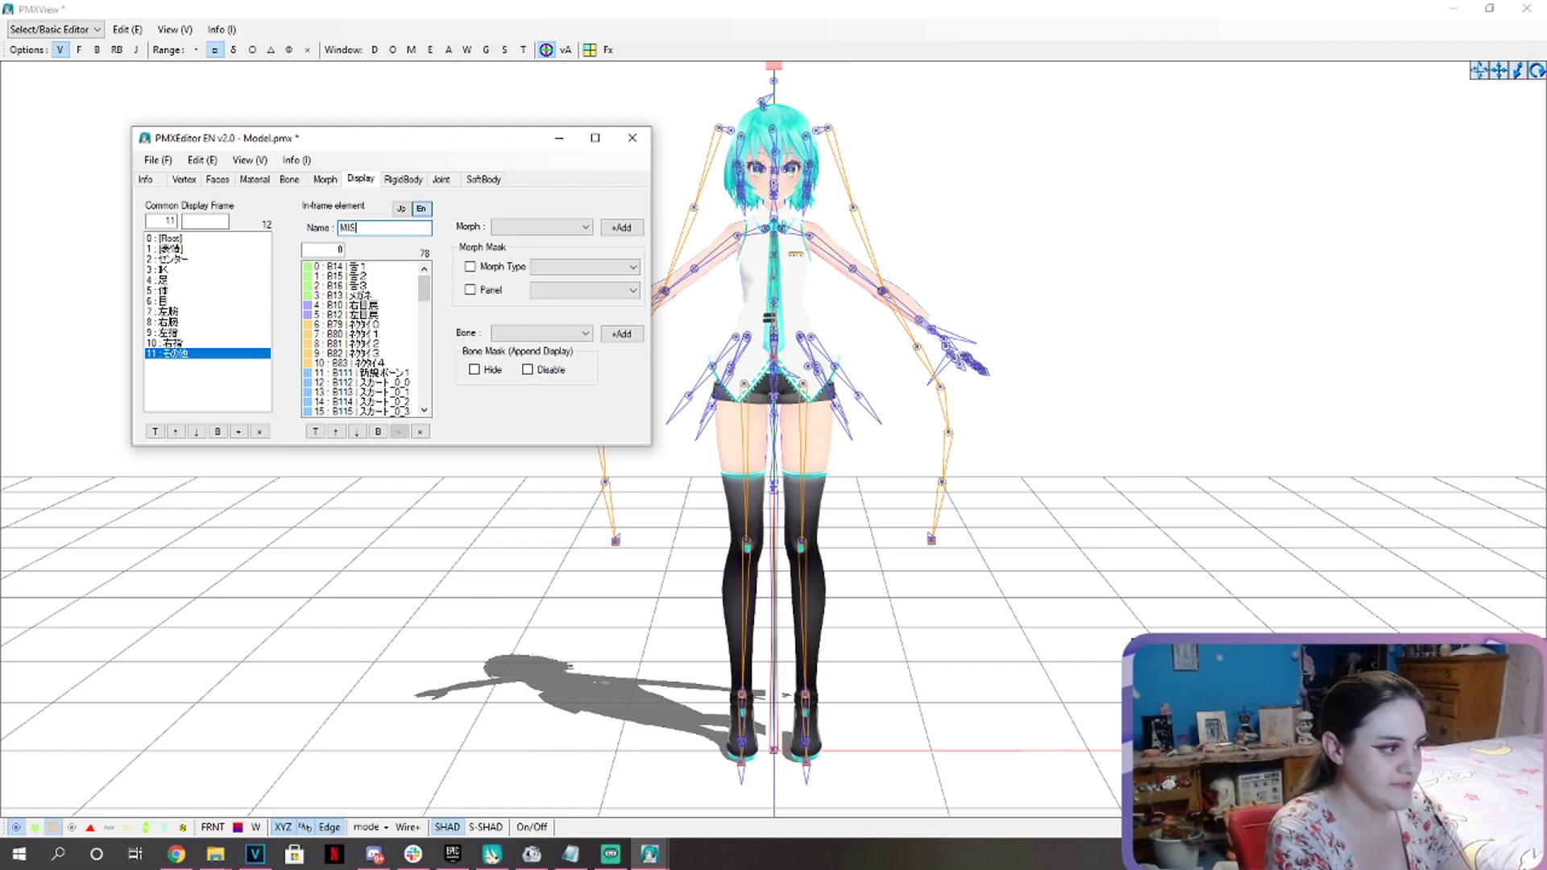
Save the edited model over the existing Model.pmx in the TDA Motion Trace Model folder.
{"action": "left_click", "coordinate": [157, 160]}
{"action": "left_click", "coordinate": [184, 238]}
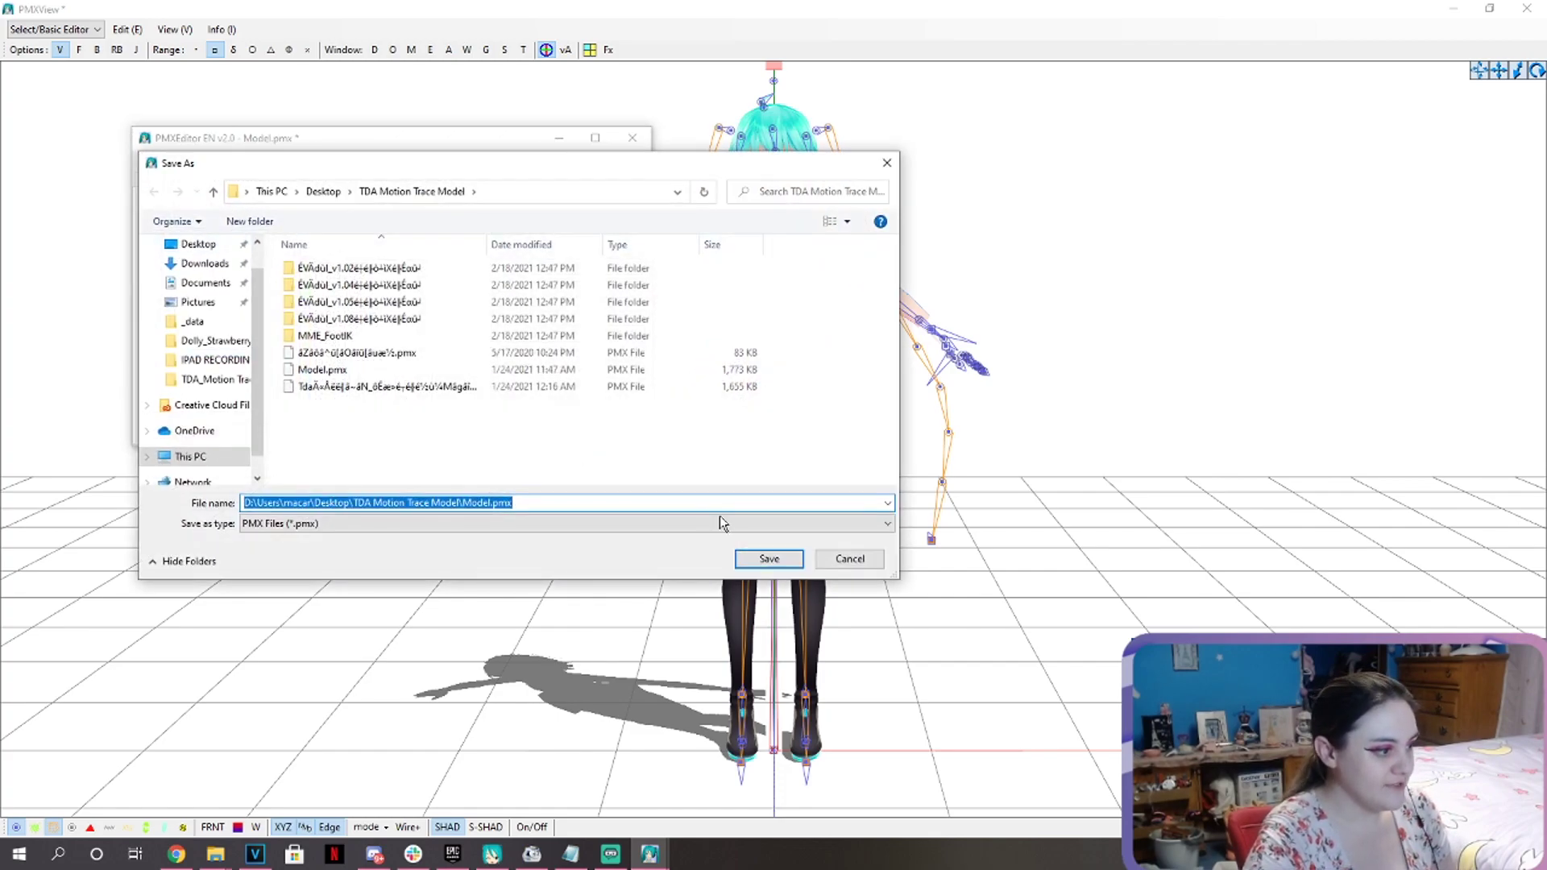
{"action": "left_click", "coordinate": [746, 560]}
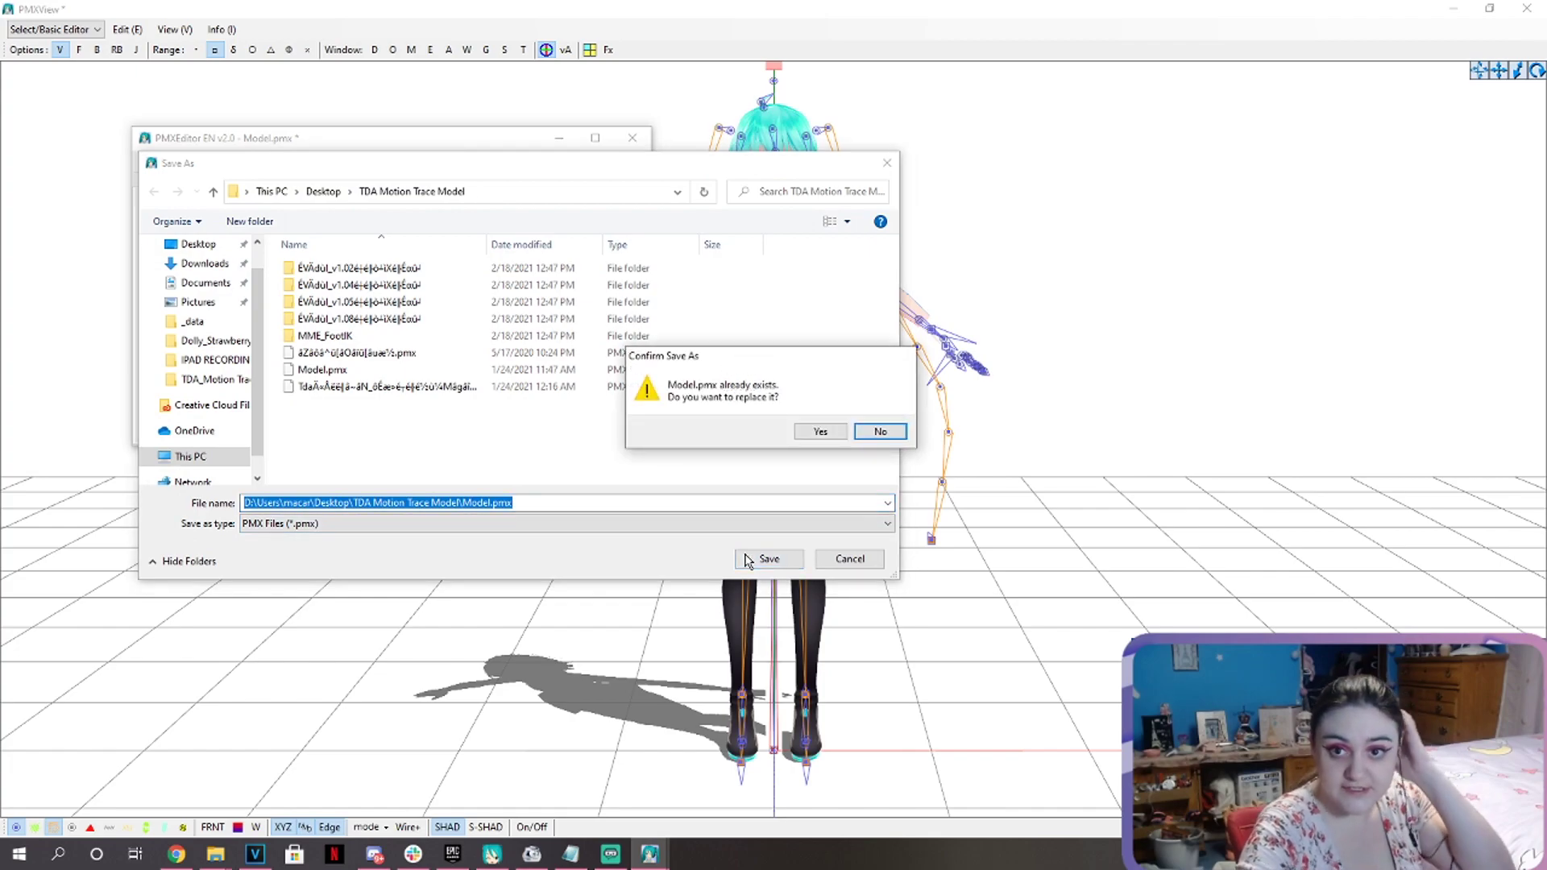
{"action": "left_click", "coordinate": [834, 433]}
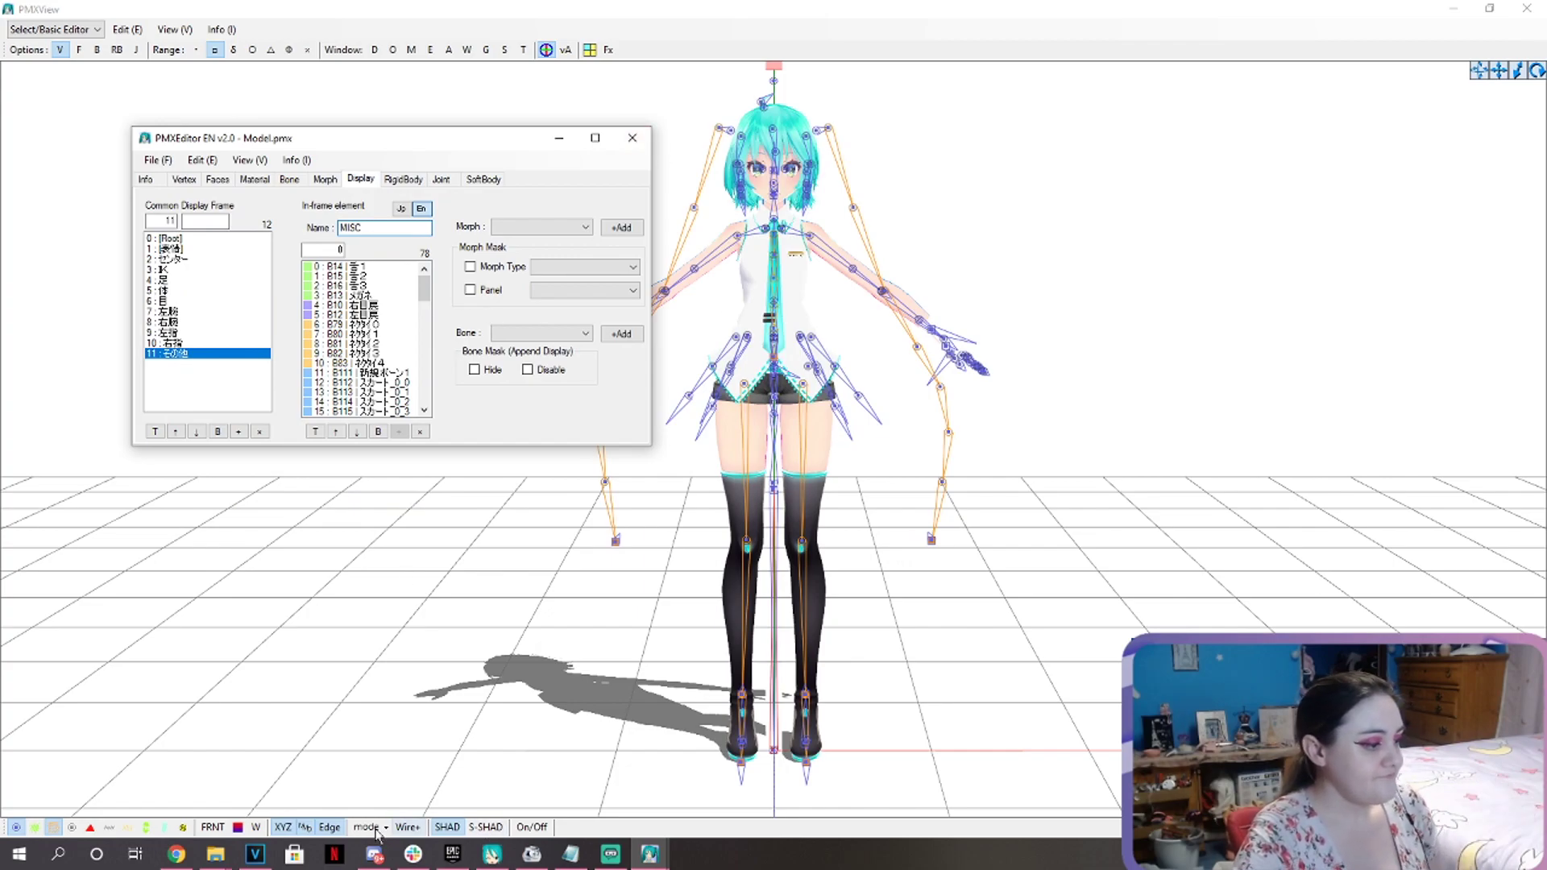
Open _JP-ENConvert.txt from the _data folder of PmxEditor_0254f_EN - 2.0 in Notepad++.
{"action": "left_click", "coordinate": [215, 854]}
{"action": "left_click", "coordinate": [302, 788]}
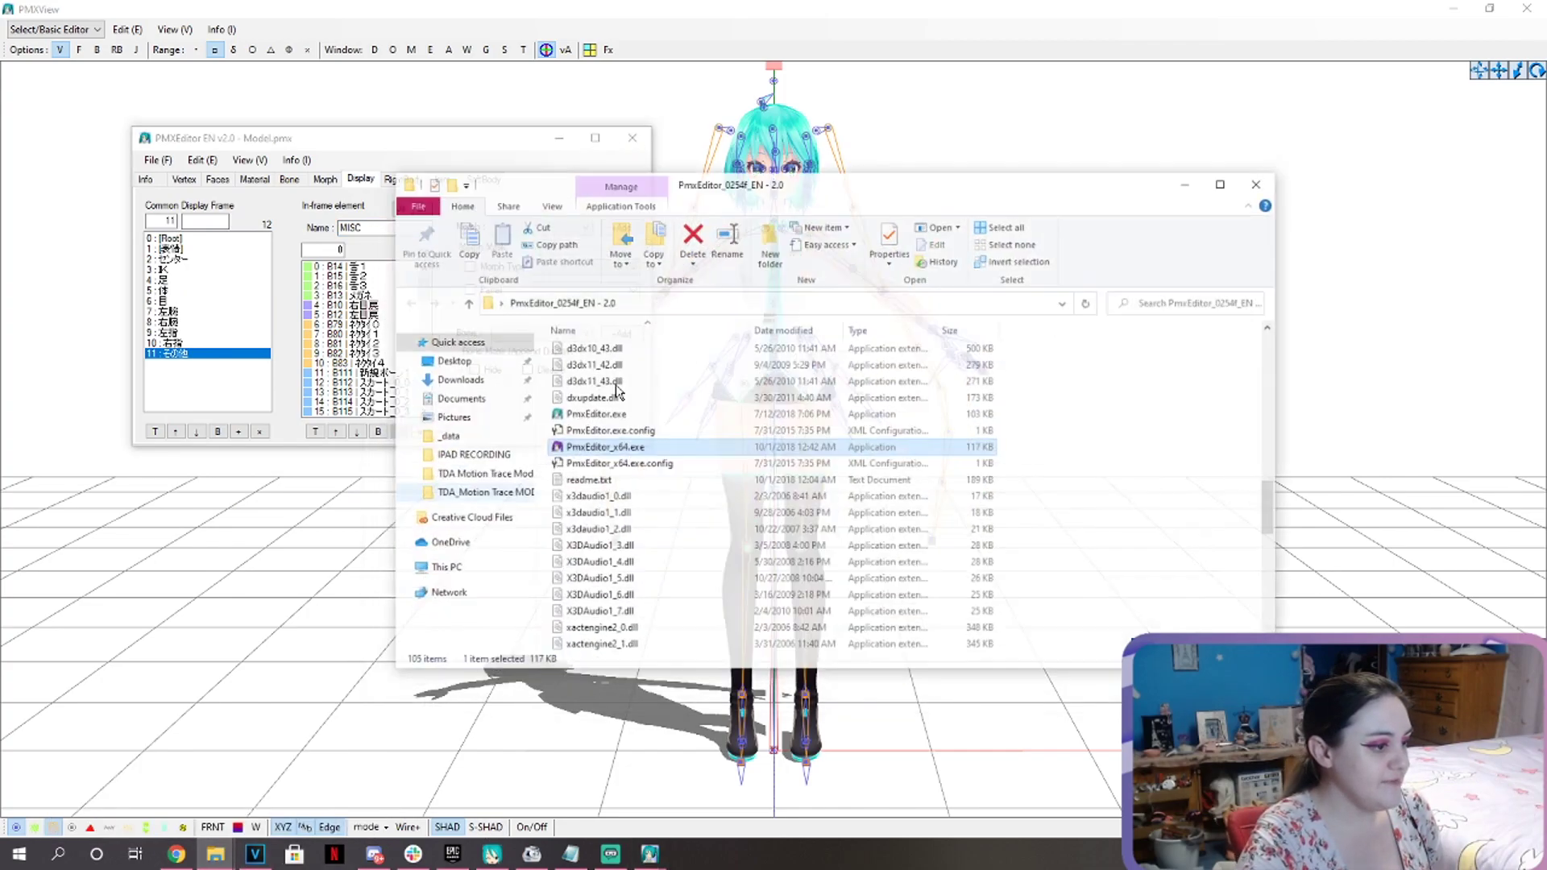
{"action": "scroll", "coordinate": [769, 435], "scroll_direction": "up", "scroll_amount": 5}
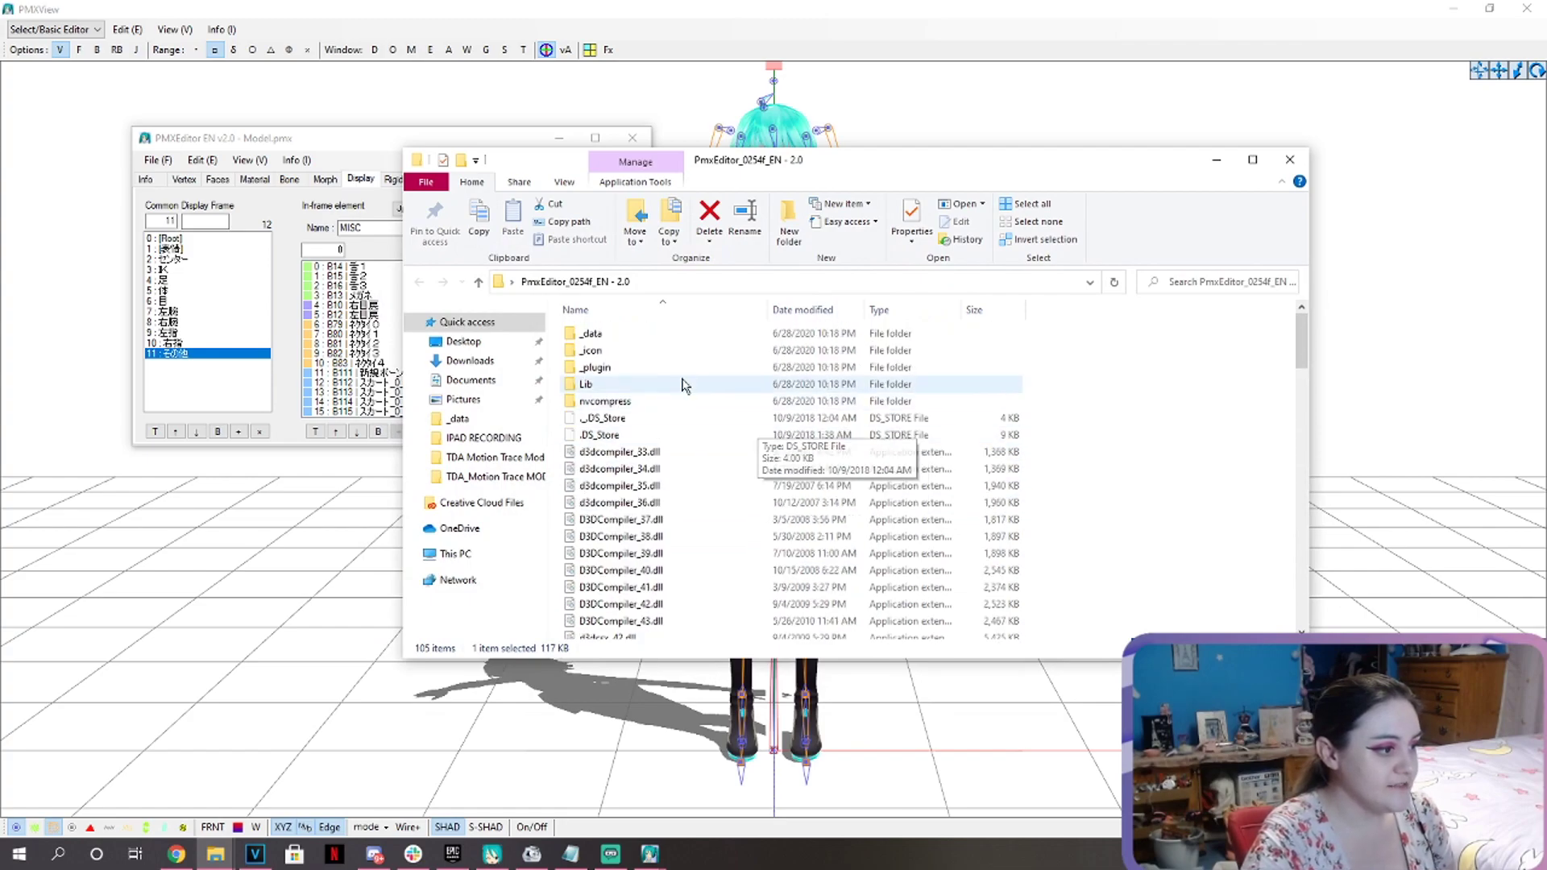
{"action": "double_click", "coordinate": [659, 334]}
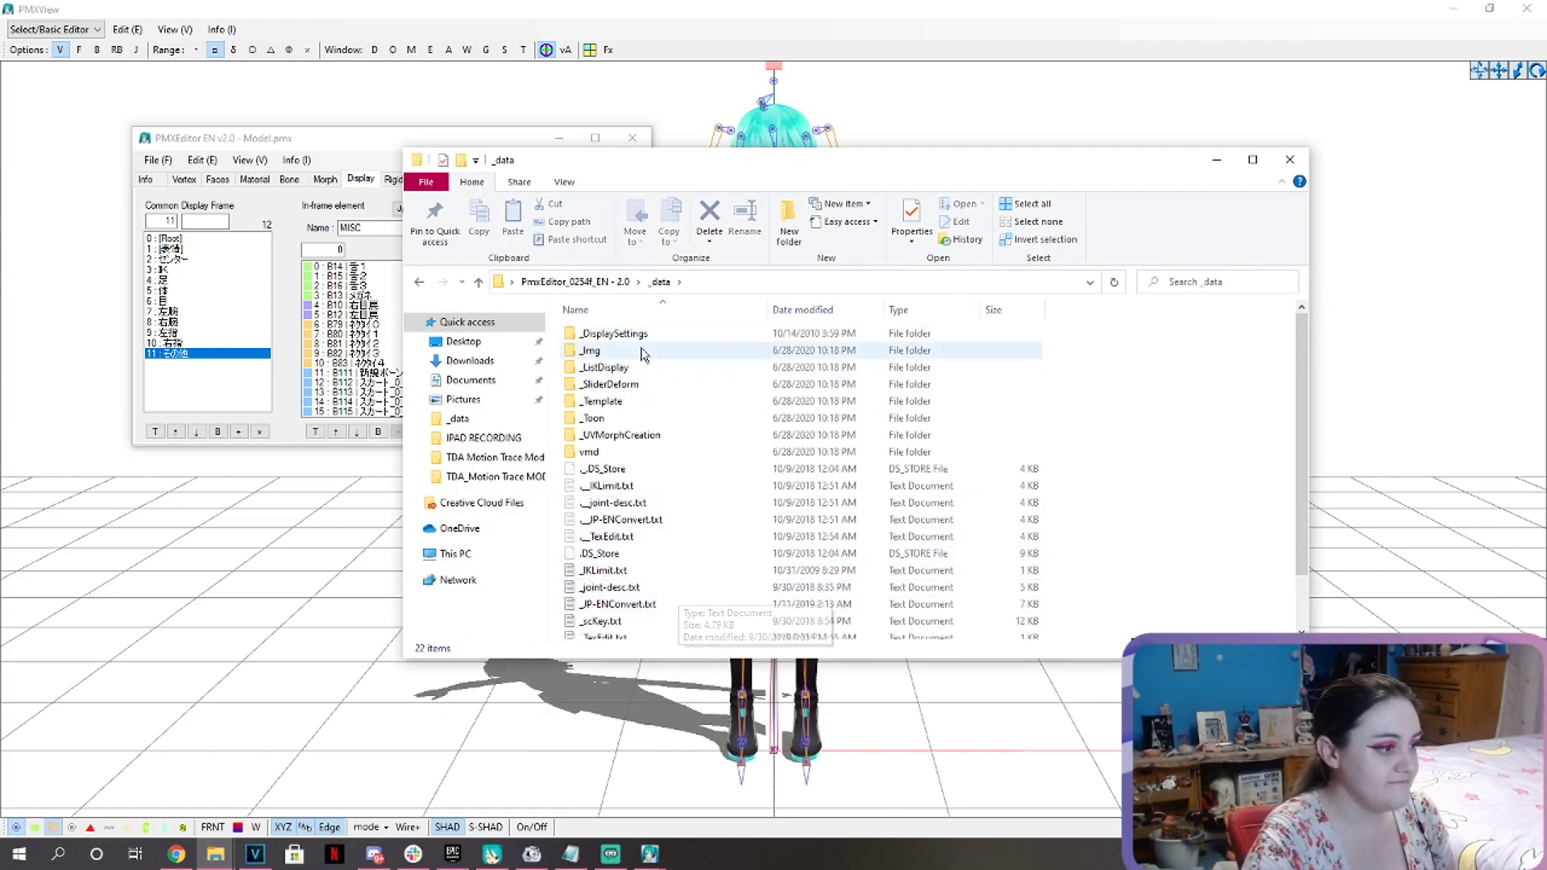
{"action": "left_click", "coordinate": [596, 281]}
{"action": "double_click", "coordinate": [615, 336]}
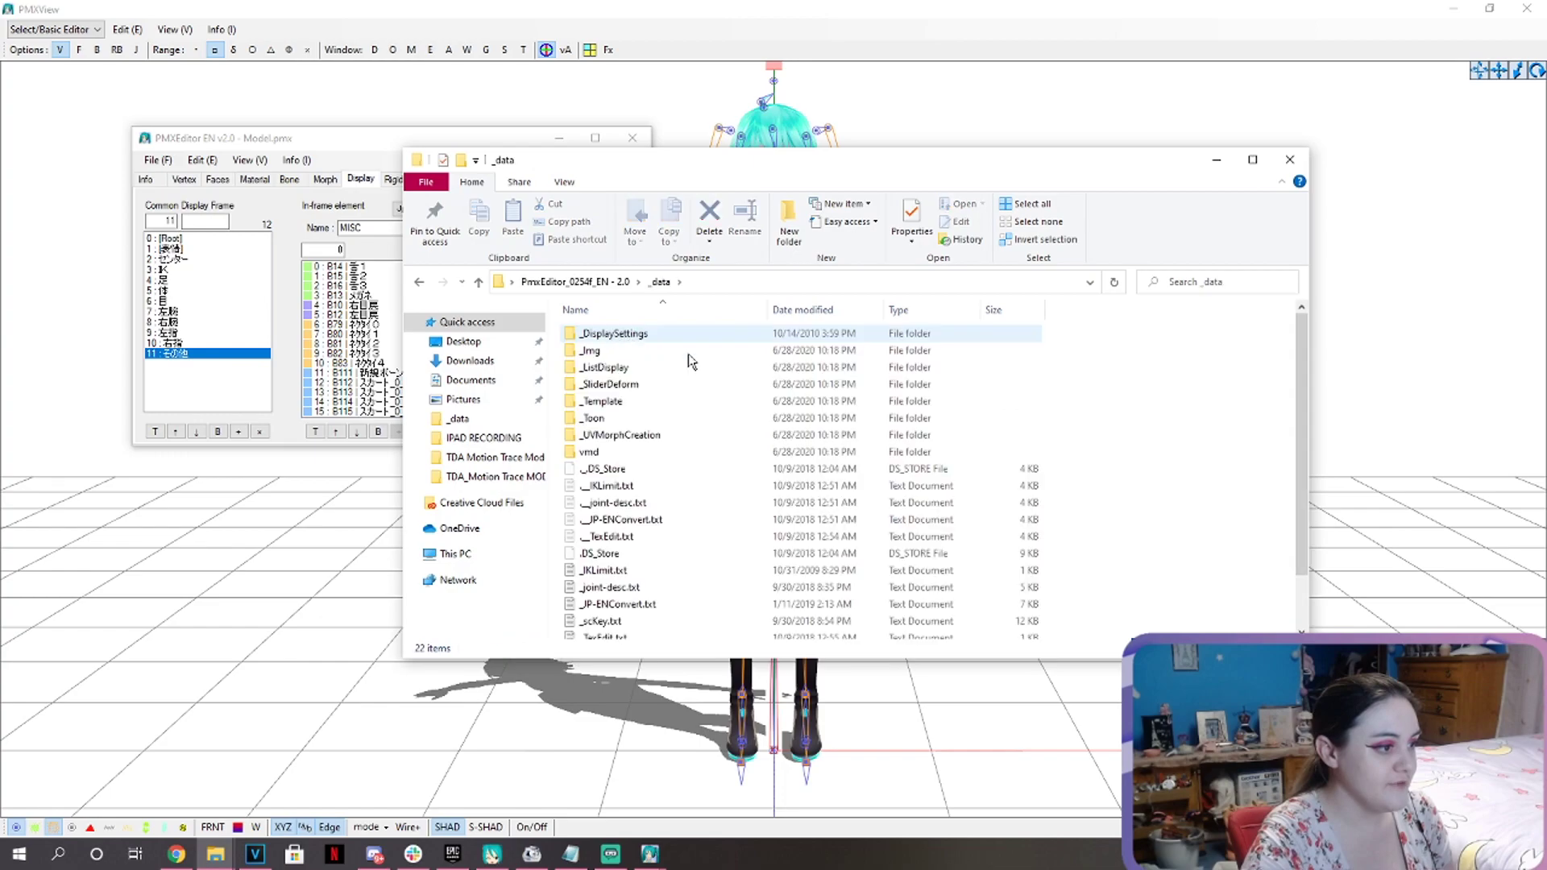
{"action": "scroll", "coordinate": [709, 487], "scroll_direction": "down", "scroll_amount": 1}
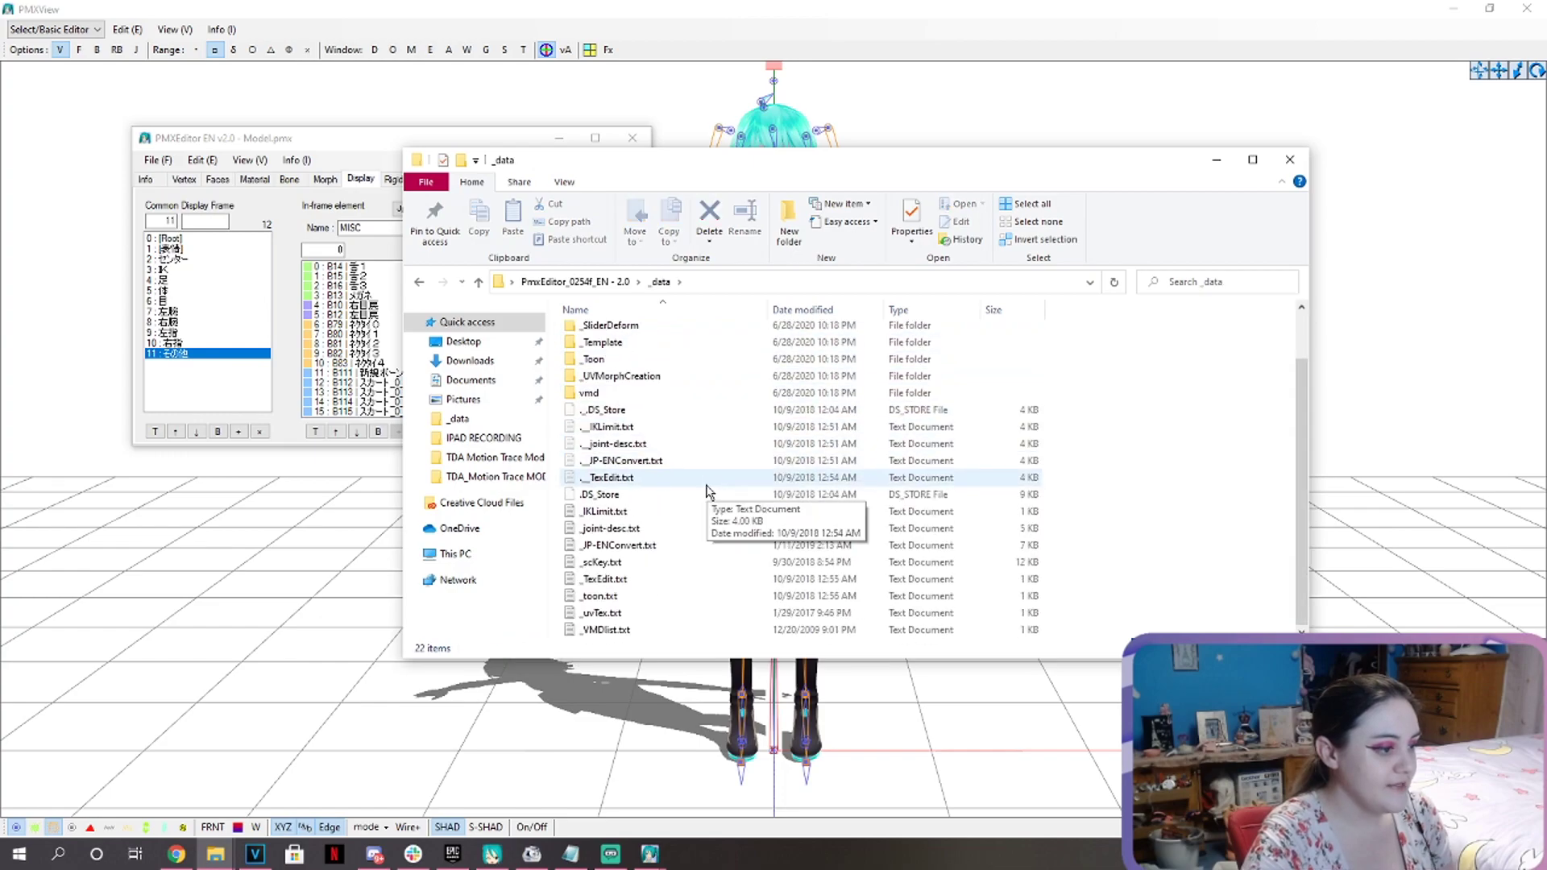
{"action": "right_click", "coordinate": [644, 548]}
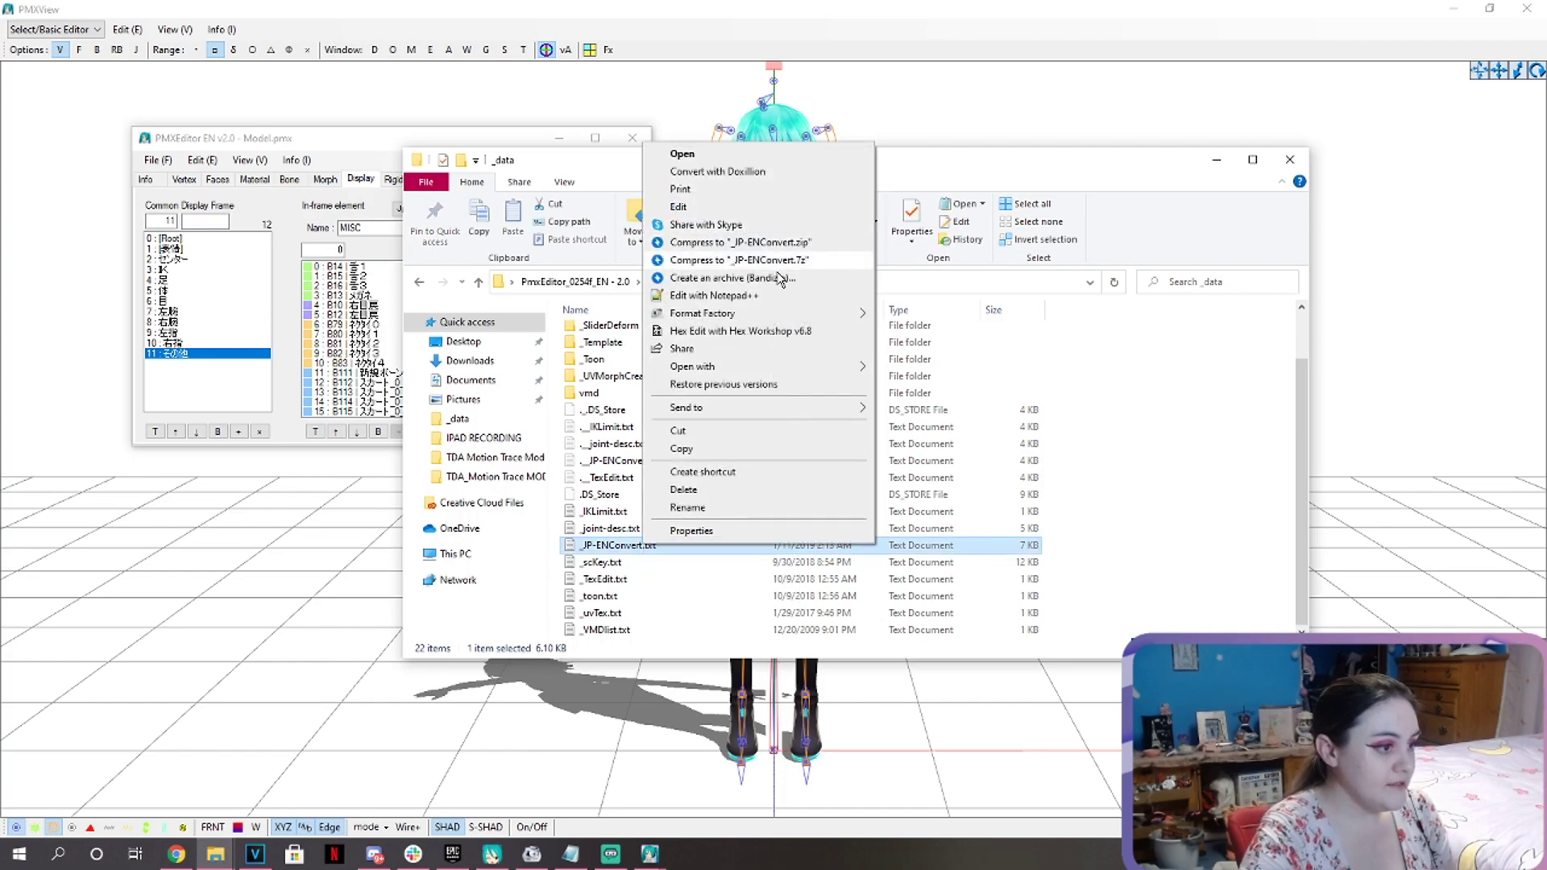
{"action": "left_click", "coordinate": [774, 300]}
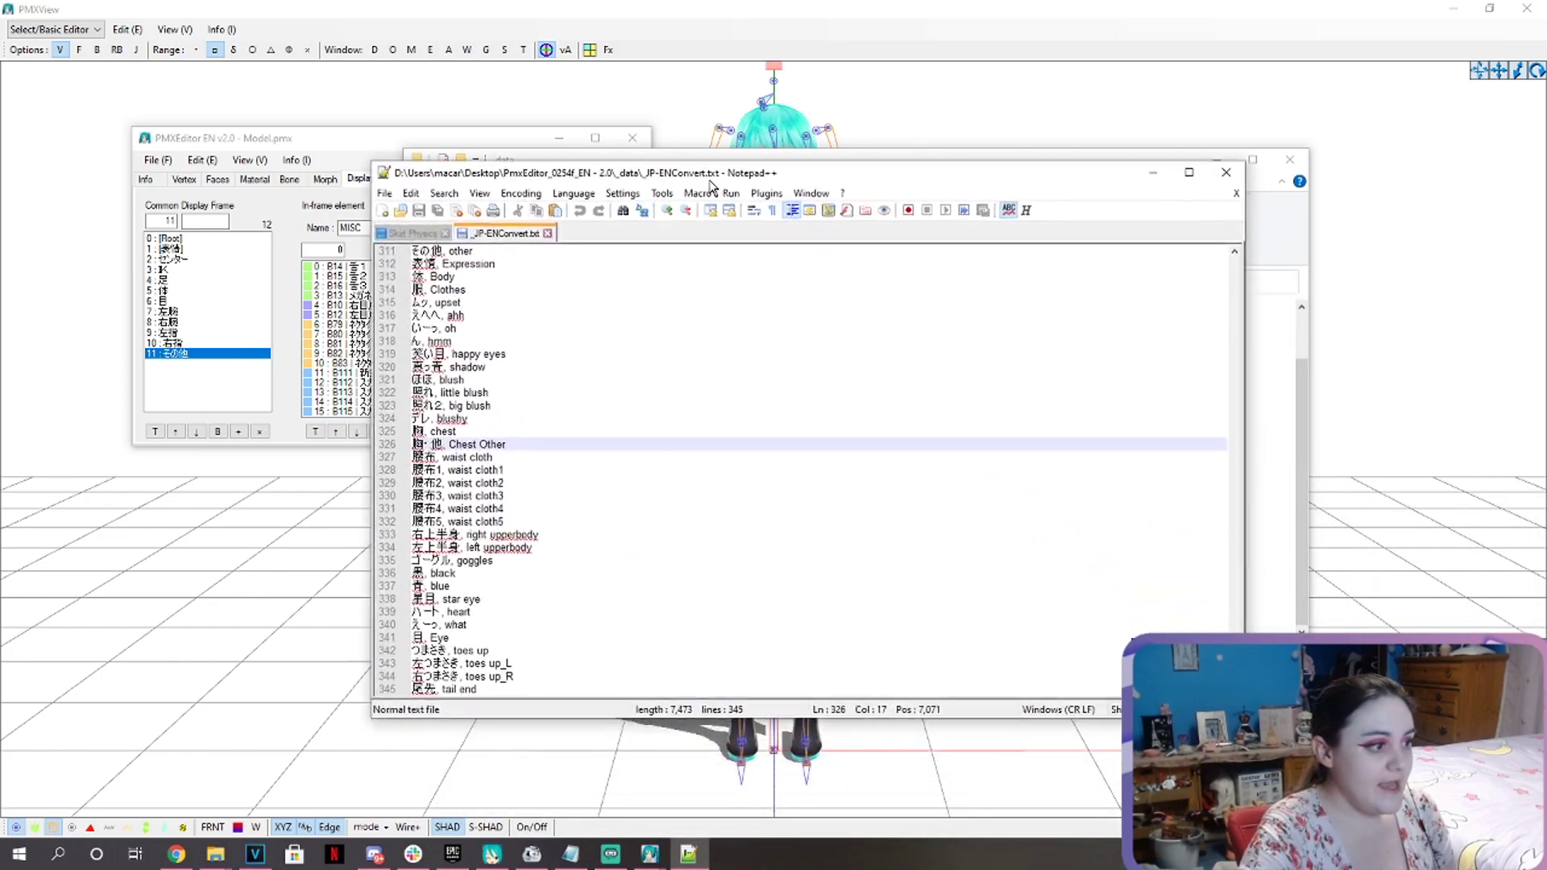
Set the encoding of _JP-ENConvert.txt to a Japanese character set and select all of its entries.
{"action": "left_click", "coordinate": [539, 194]}
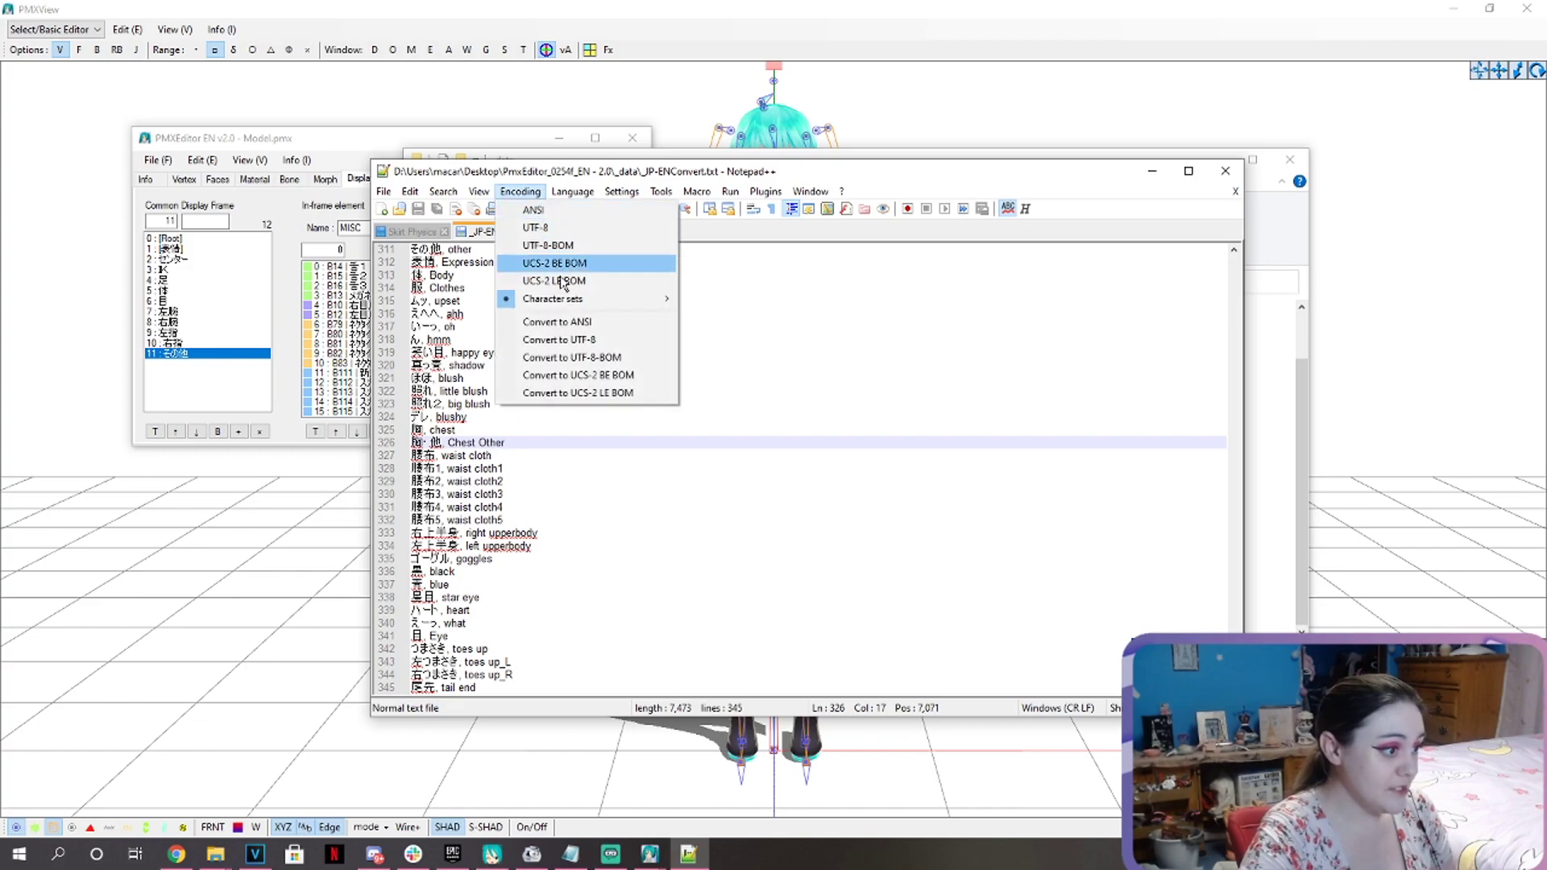
{"action": "mouse_move", "coordinate": [589, 302]}
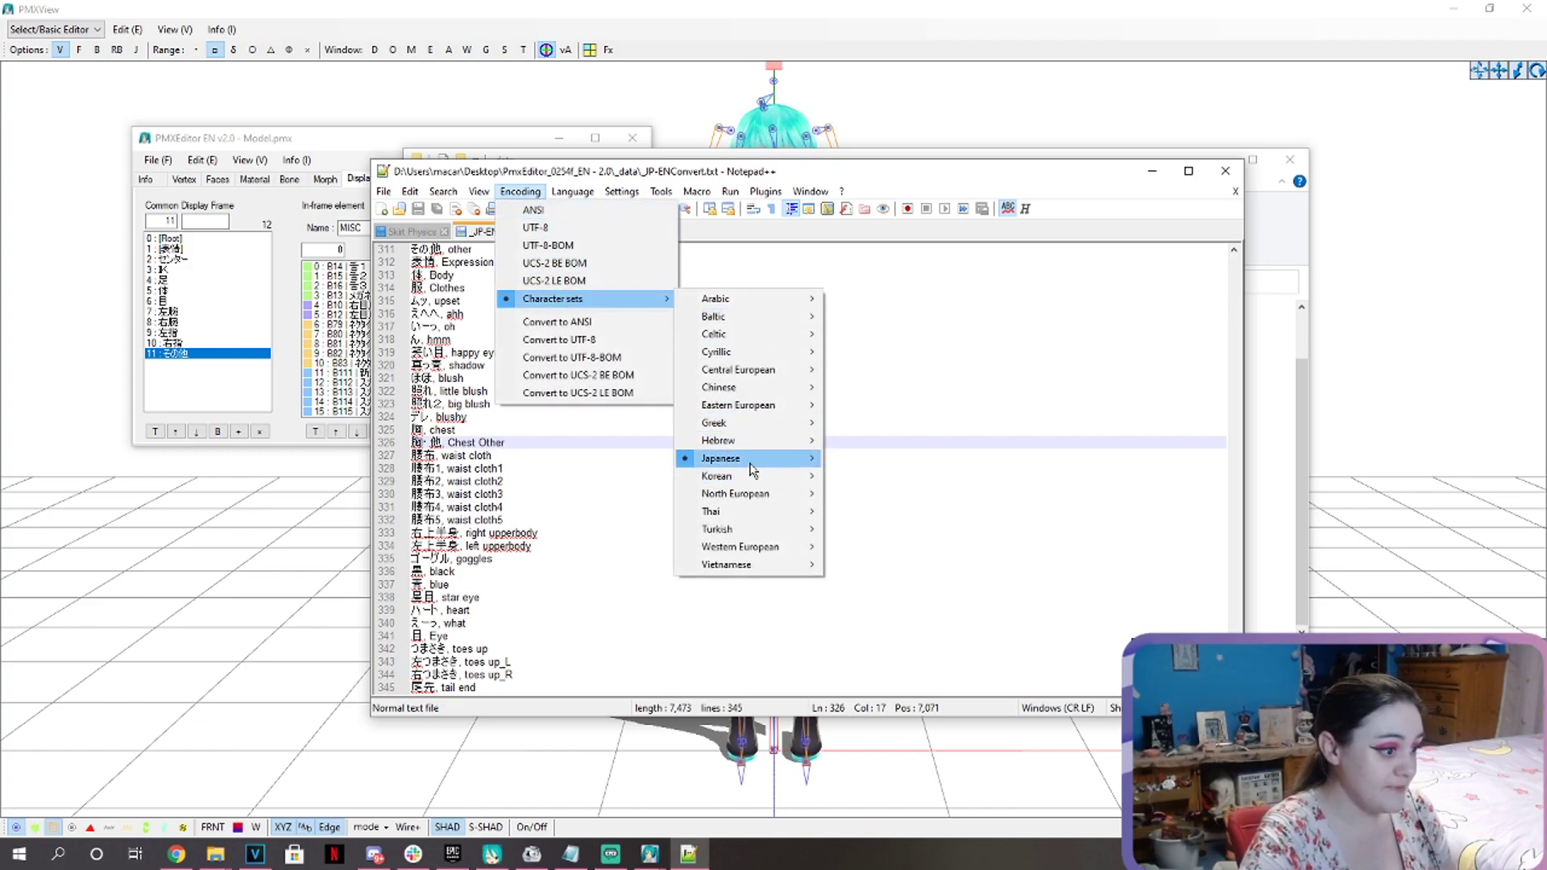
{"action": "mouse_move", "coordinate": [758, 458]}
{"action": "left_click", "coordinate": [893, 461]}
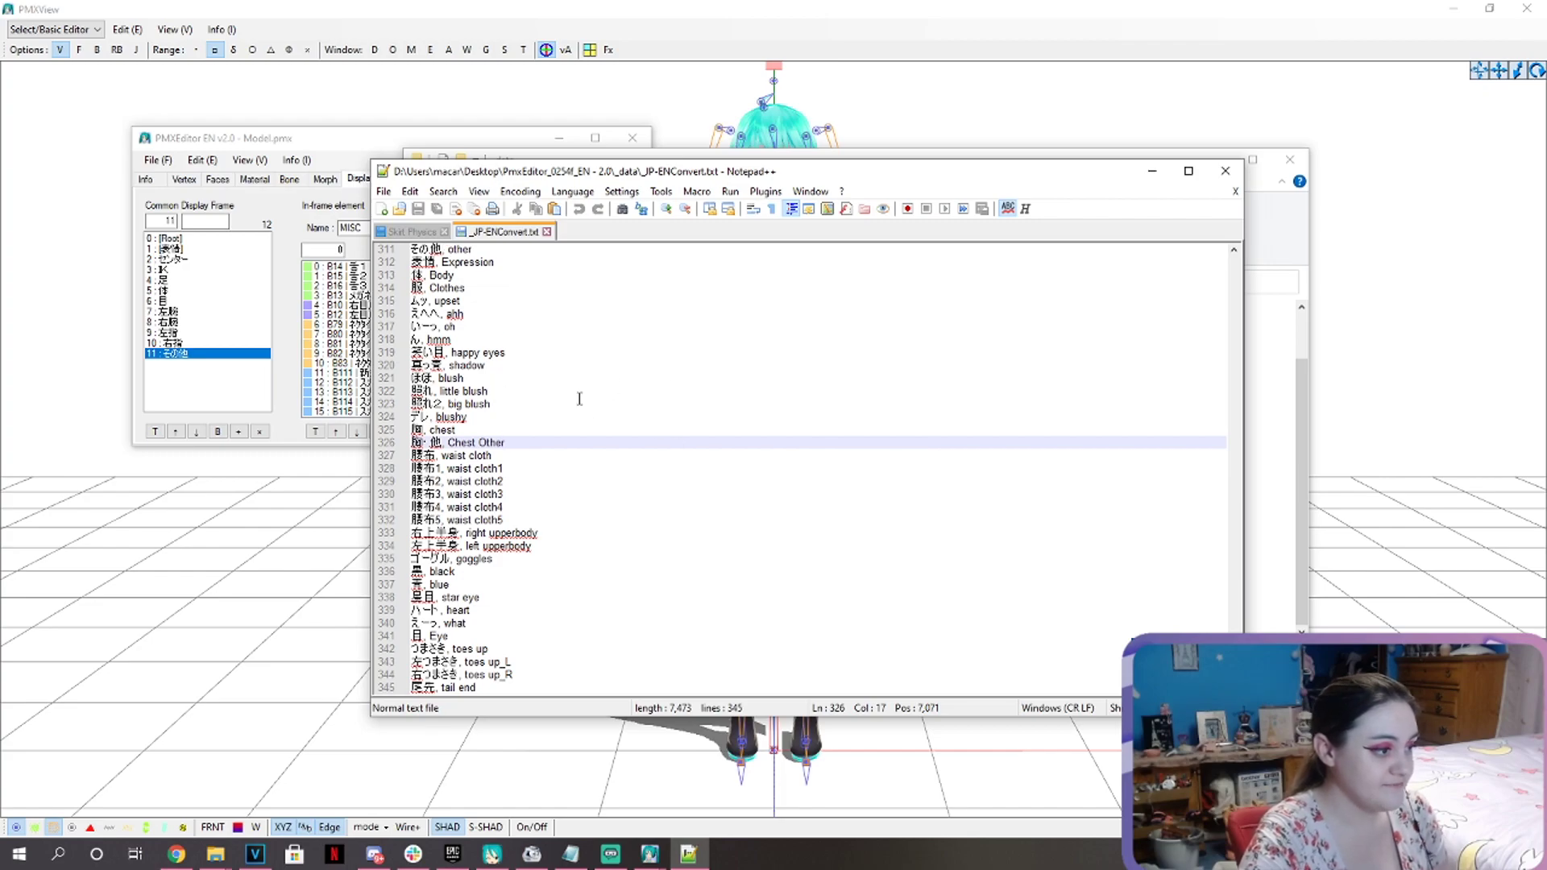
{"action": "scroll", "coordinate": [579, 398], "scroll_direction": "up", "scroll_amount": 20}
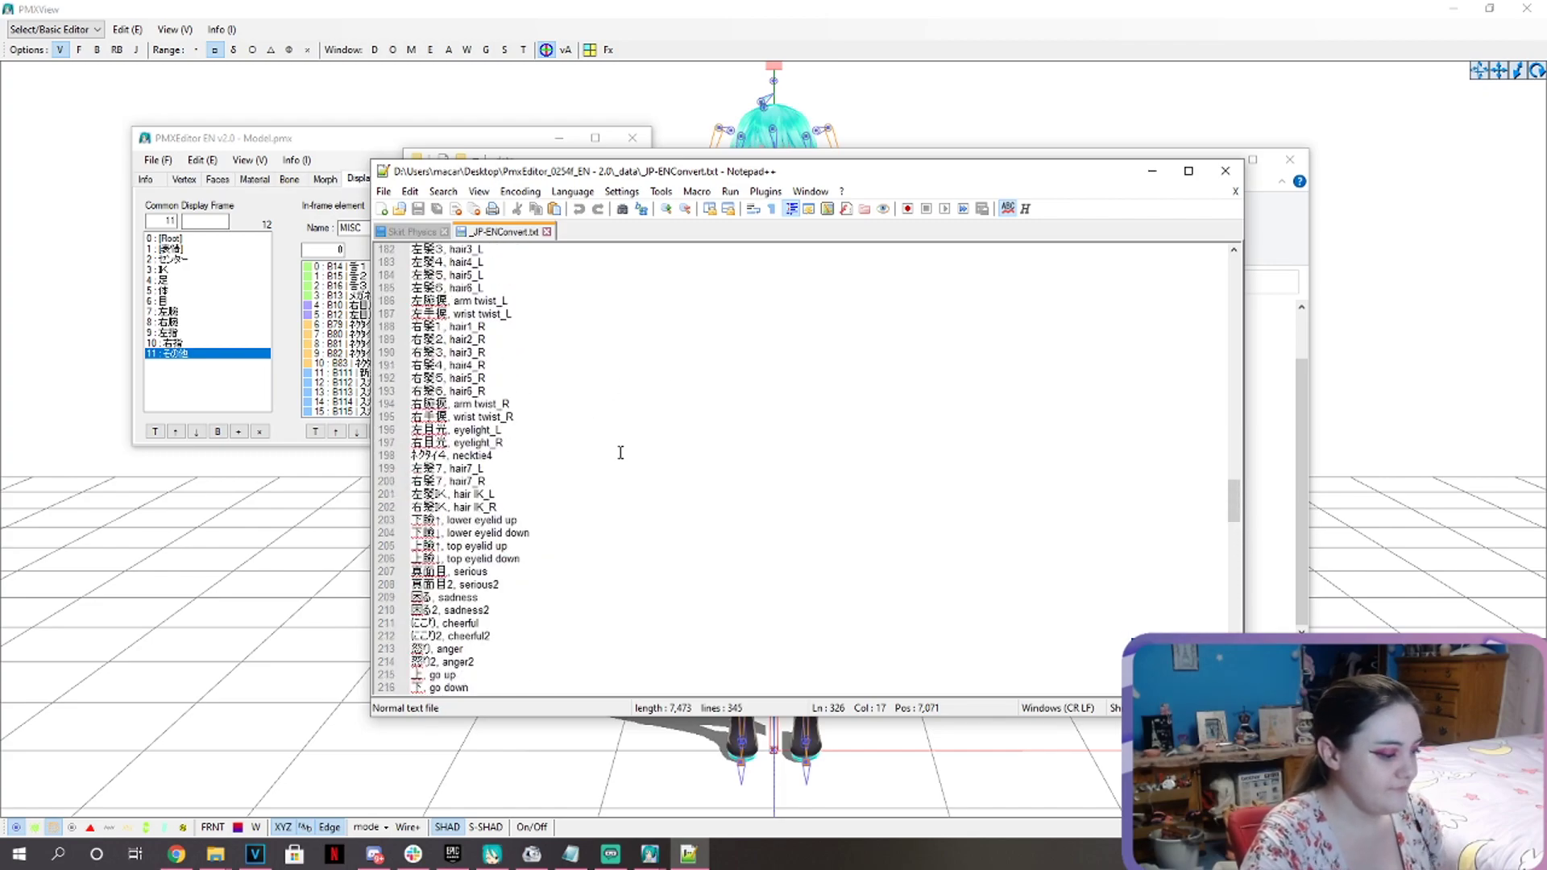
{"action": "key", "text": "ctrl+a"}
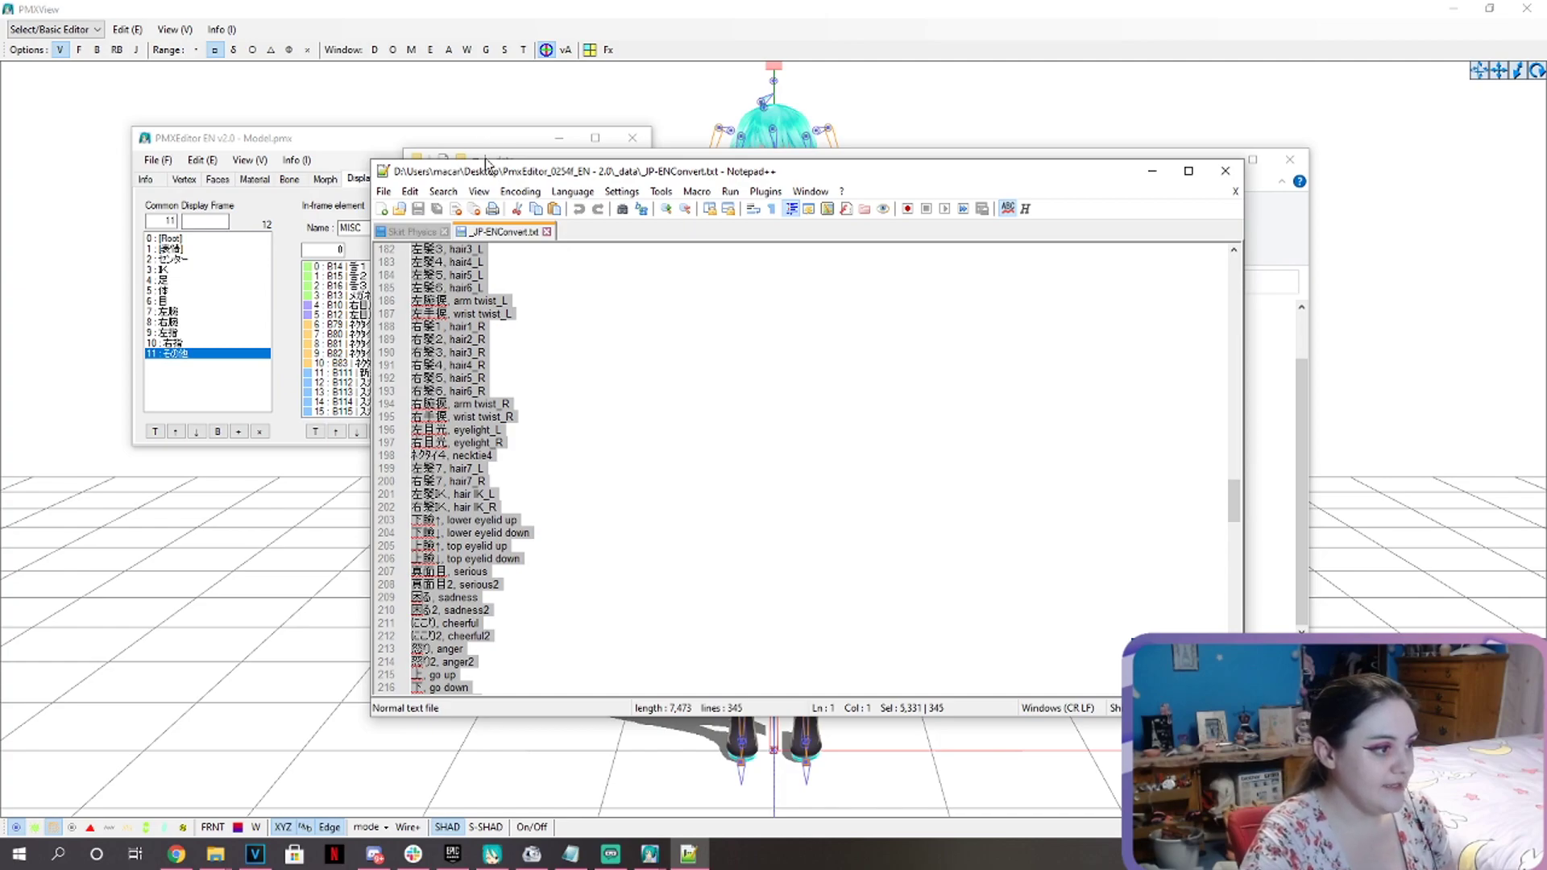
{"action": "right_click", "coordinate": [438, 288]}
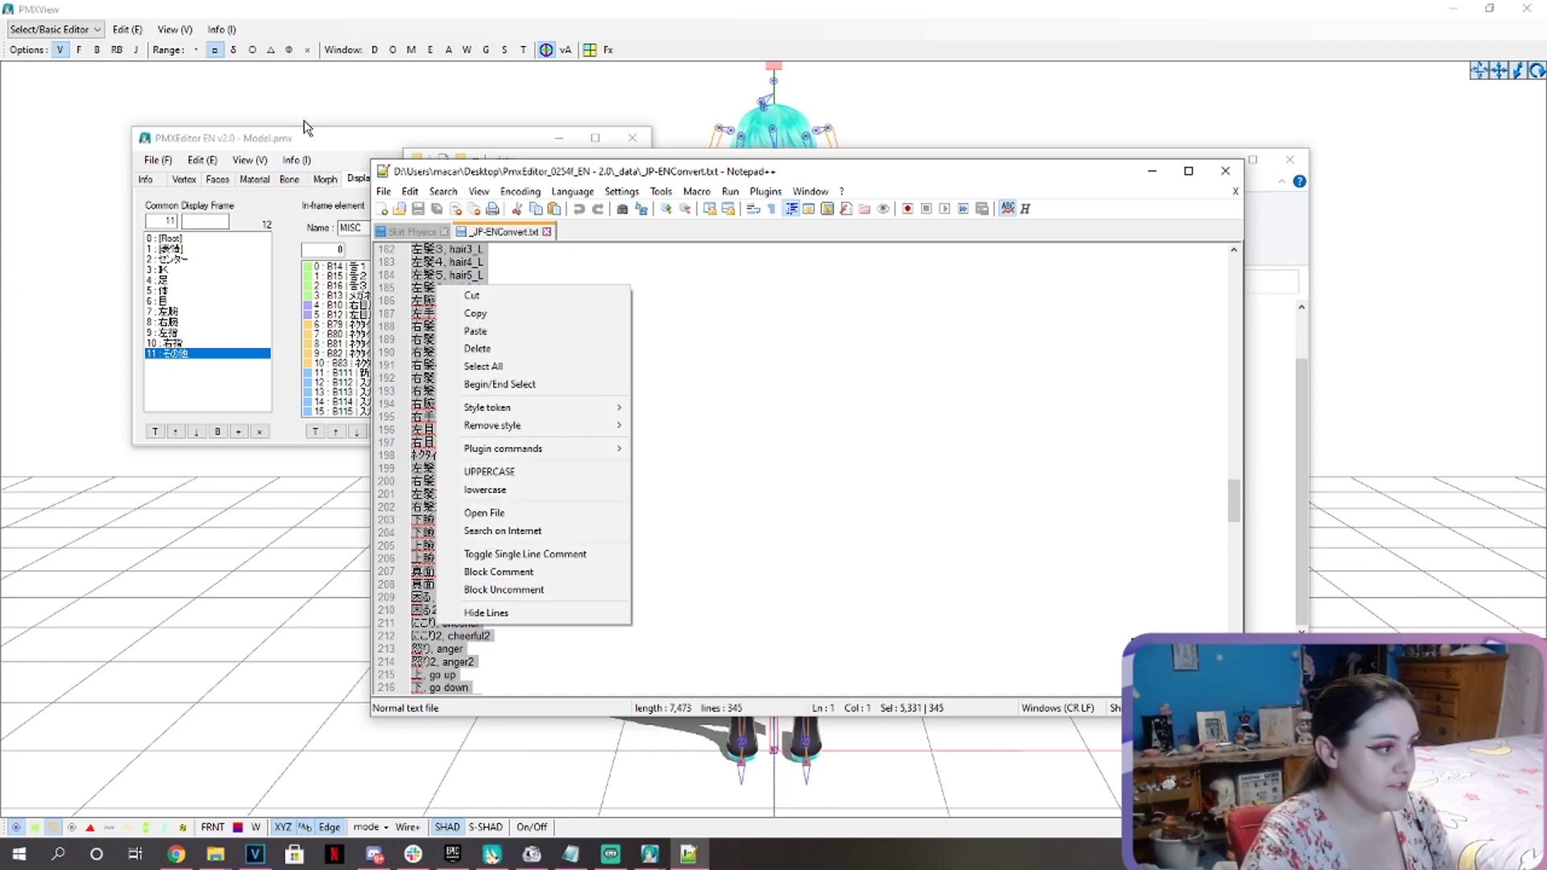
Switch to PMXEditor and generate English replacement names for the bones from the Japanese dictionary in the Batch Name Editor.
{"action": "left_click", "coordinate": [298, 138]}
{"action": "left_click", "coordinate": [203, 159]}
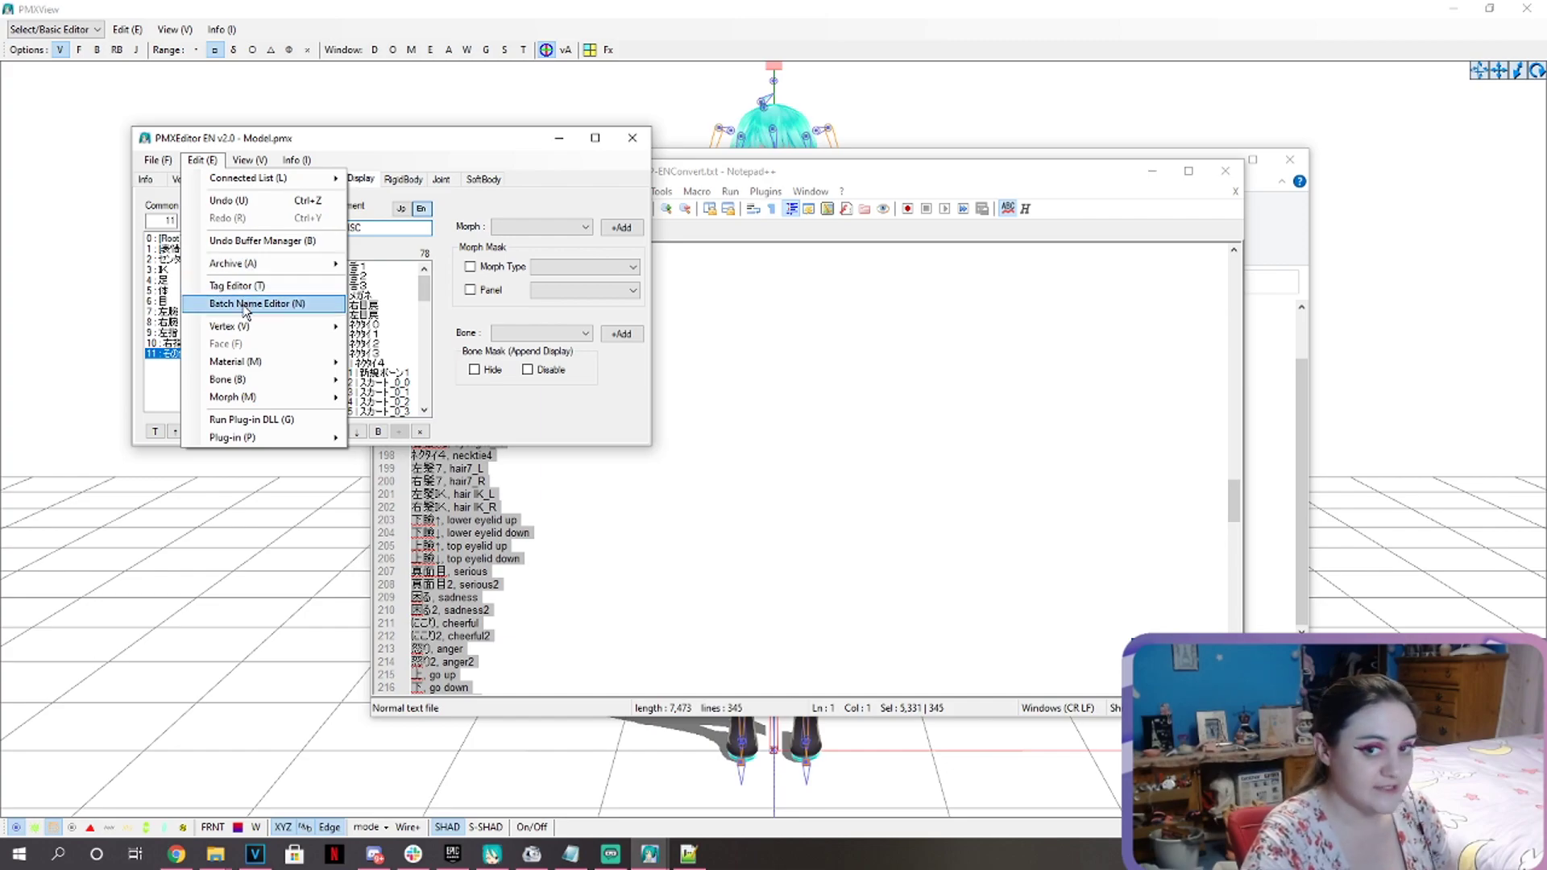
{"action": "left_click", "coordinate": [246, 311]}
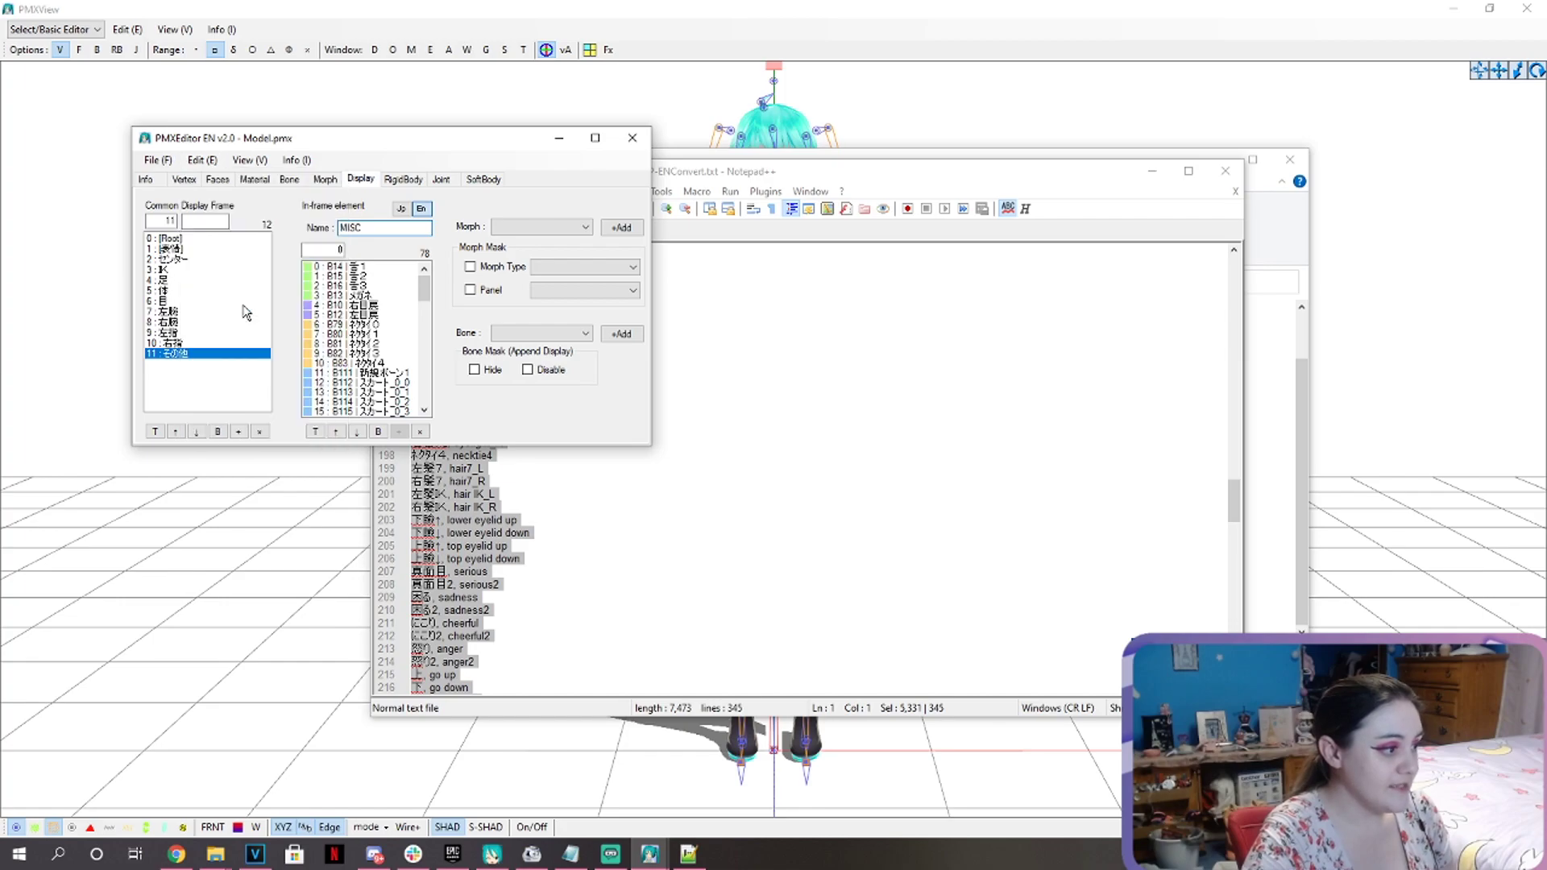
{"action": "left_click", "coordinate": [254, 222]}
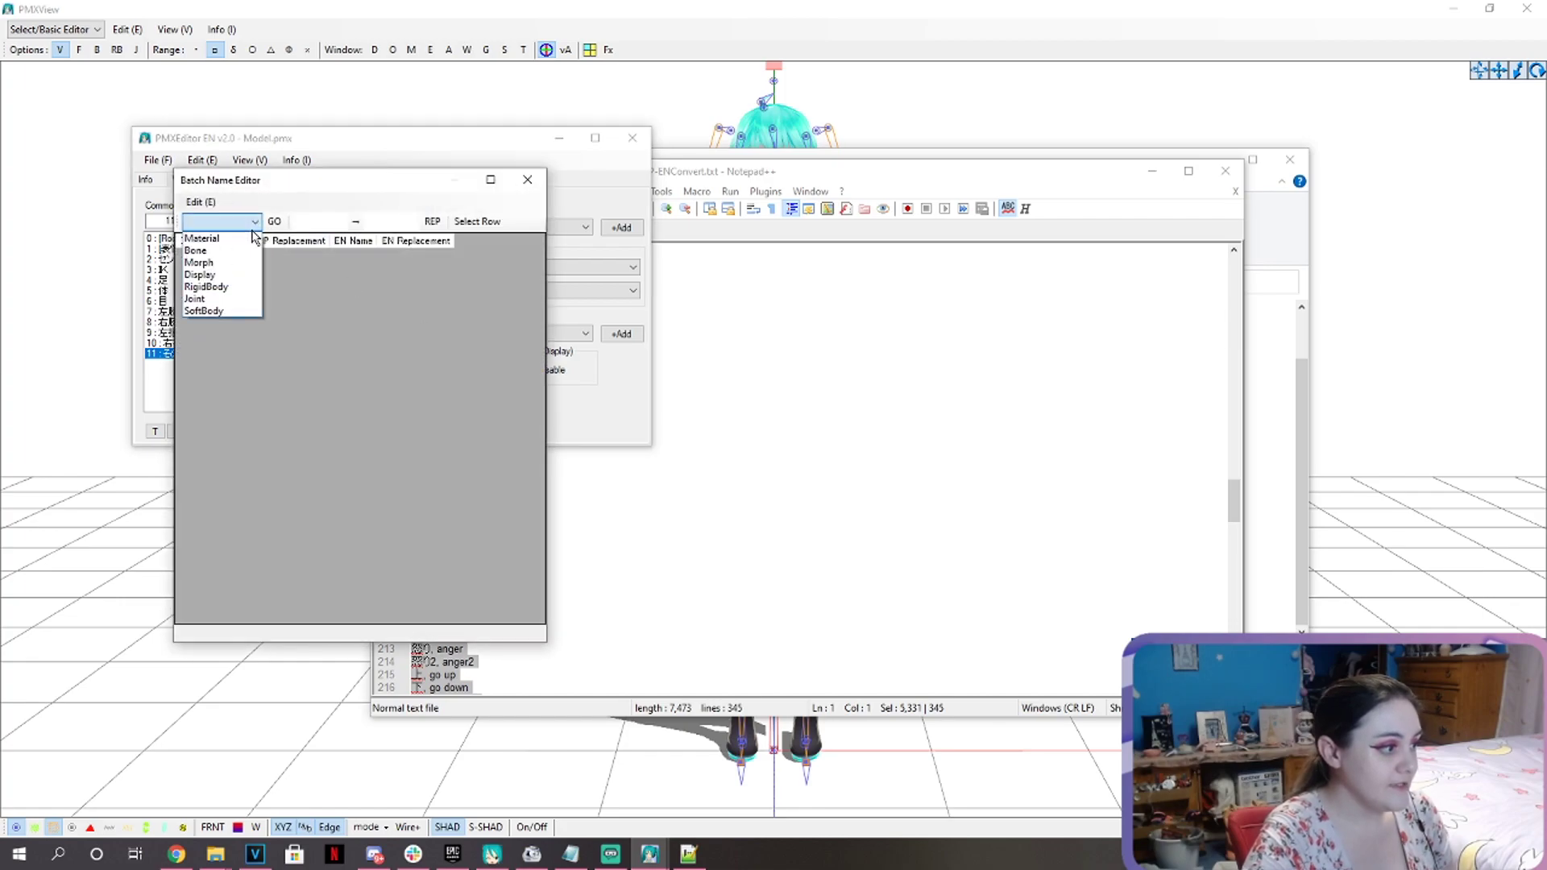
{"action": "left_click", "coordinate": [211, 236]}
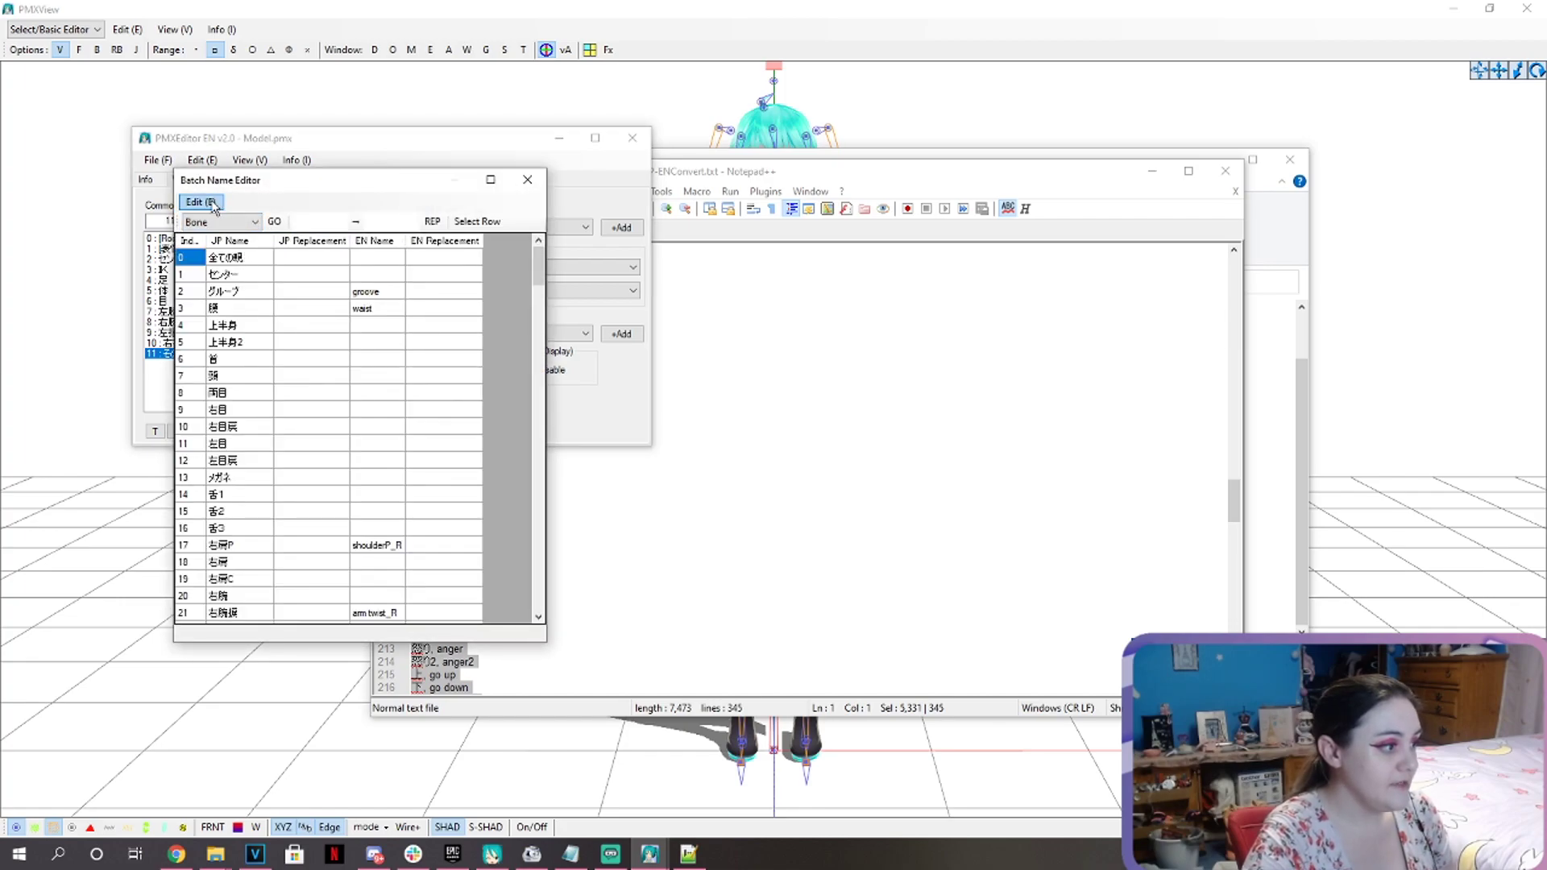
{"action": "left_click", "coordinate": [212, 203]}
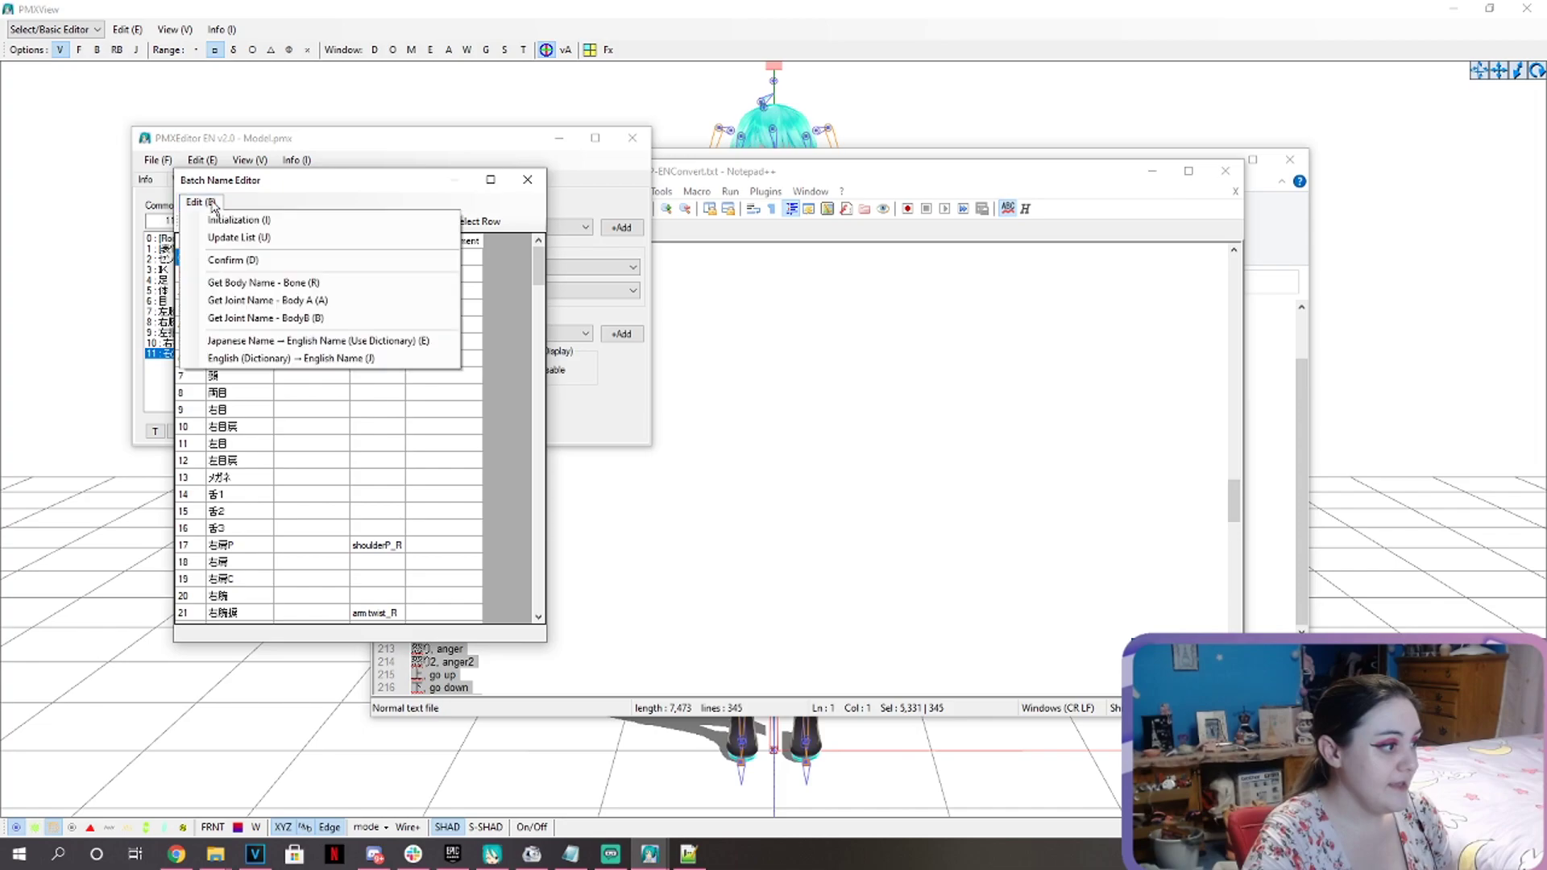
{"action": "left_click", "coordinate": [423, 345]}
{"action": "left_click", "coordinate": [829, 483]}
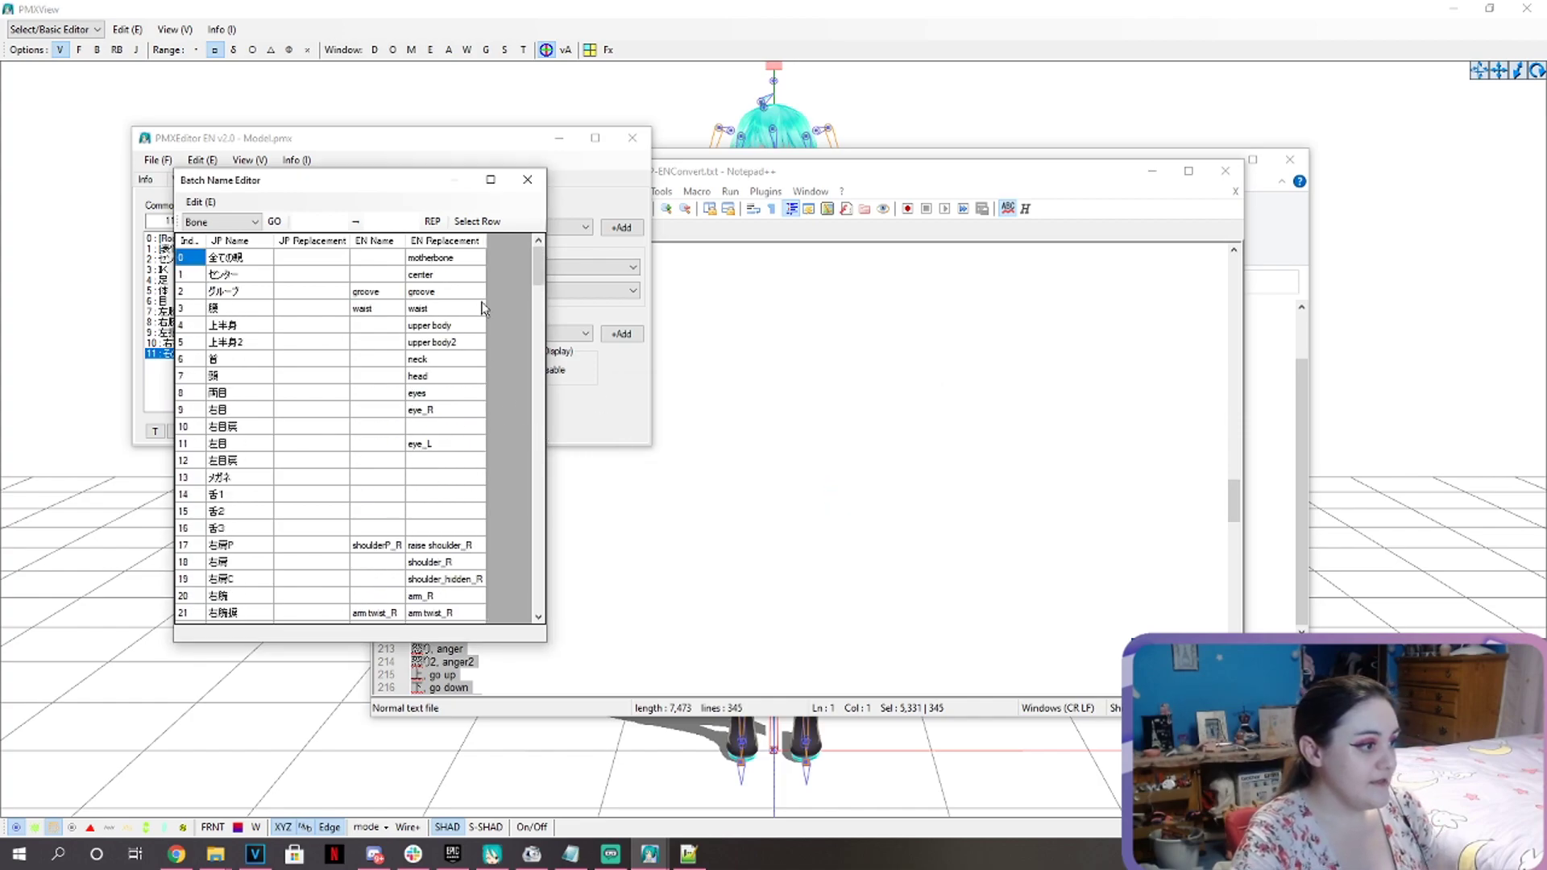
Apply the generated English replacements to all bones and close the Batch Name Editor.
{"action": "left_click", "coordinate": [433, 242]}
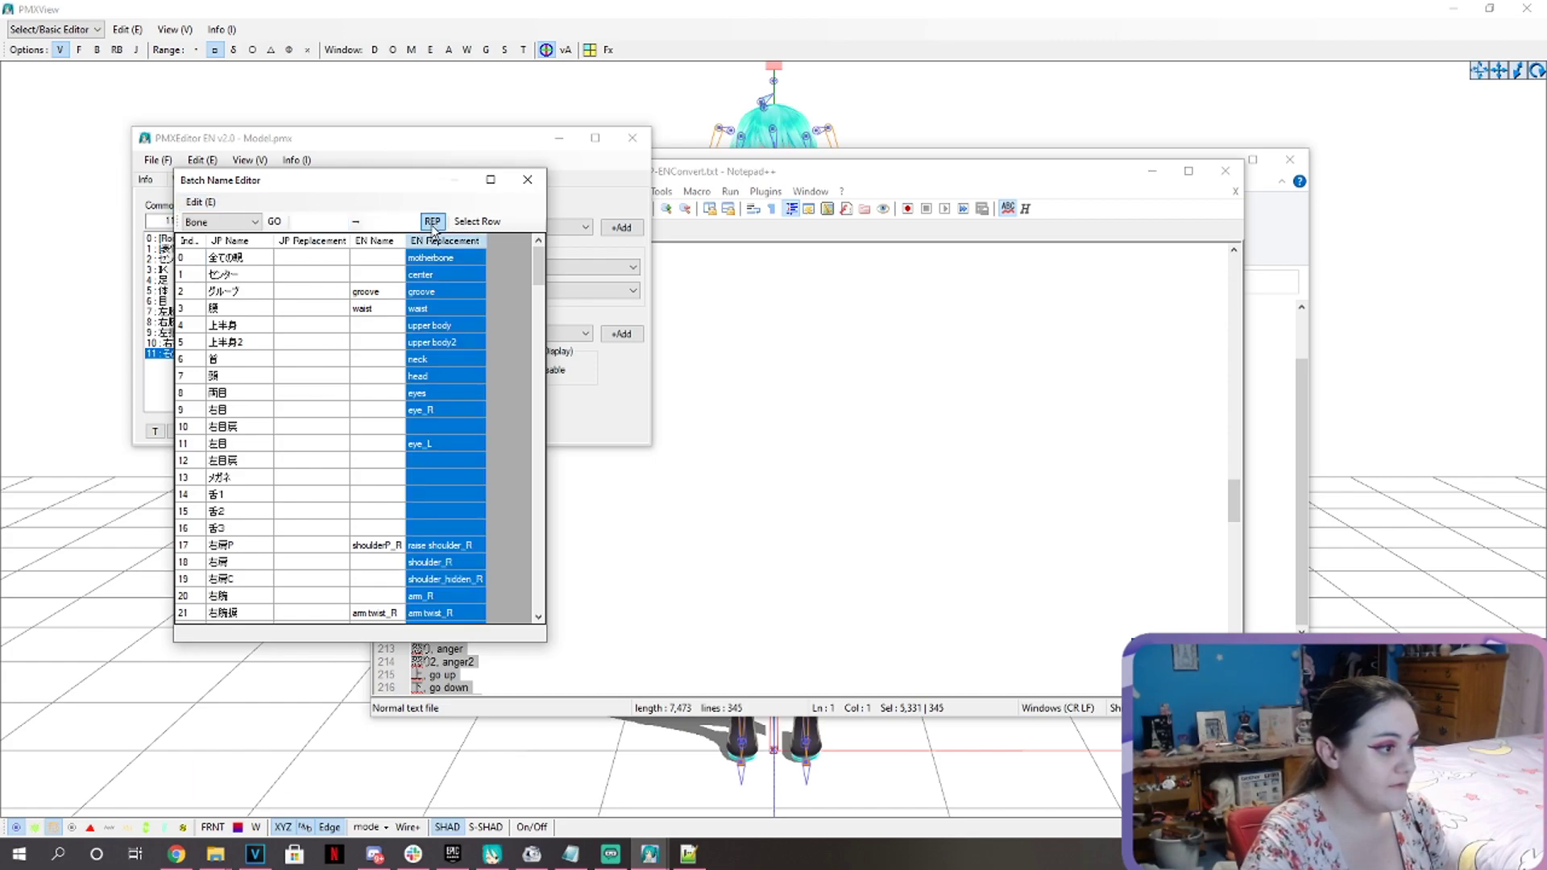
{"action": "left_click", "coordinate": [200, 202]}
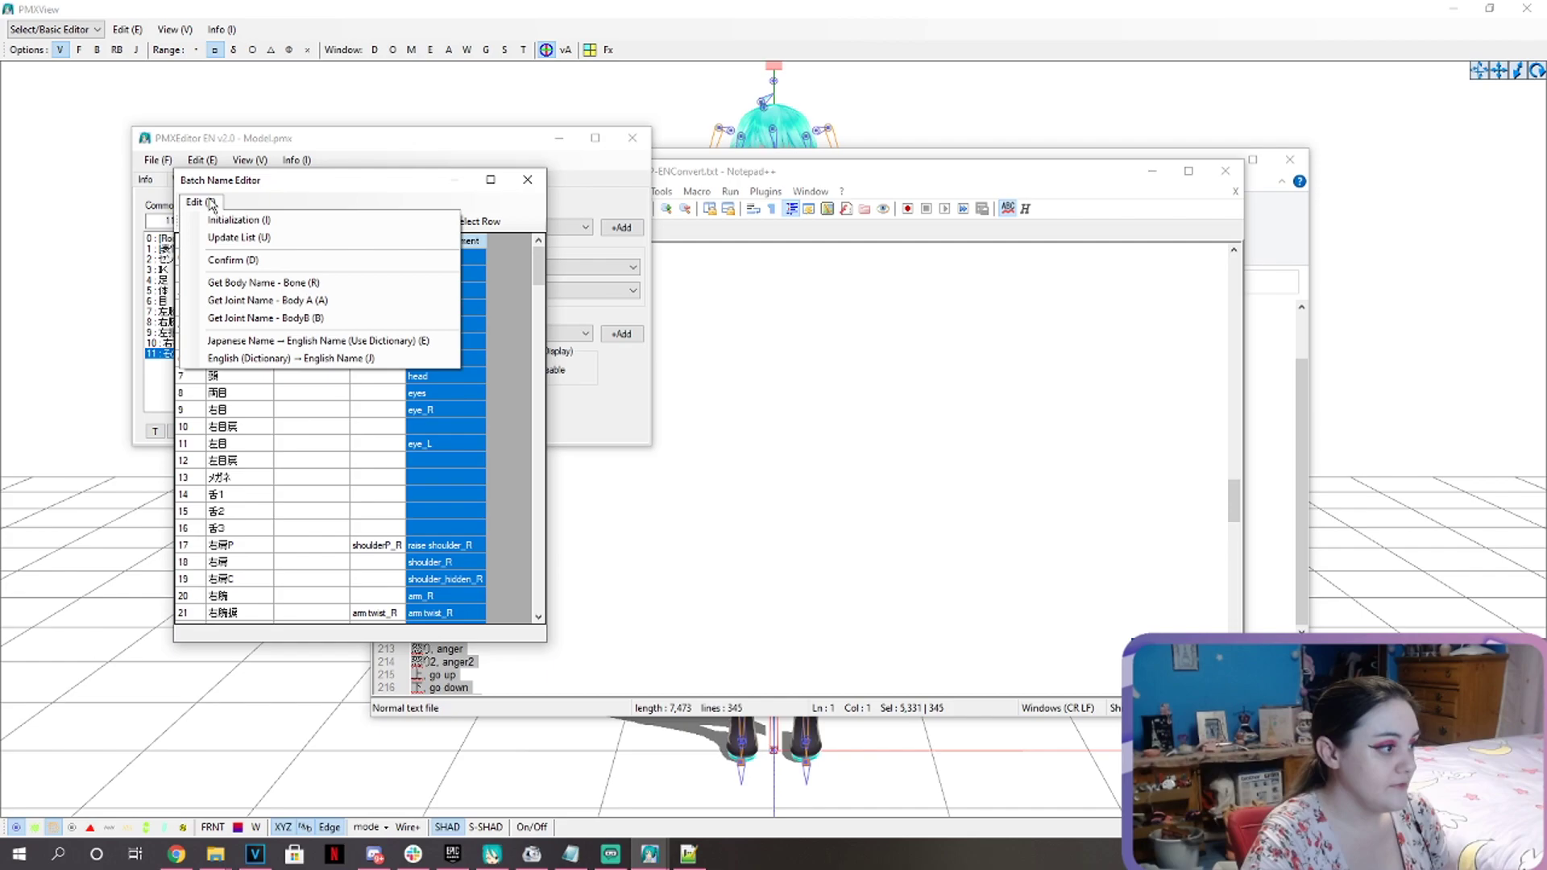
{"action": "left_click", "coordinate": [259, 261]}
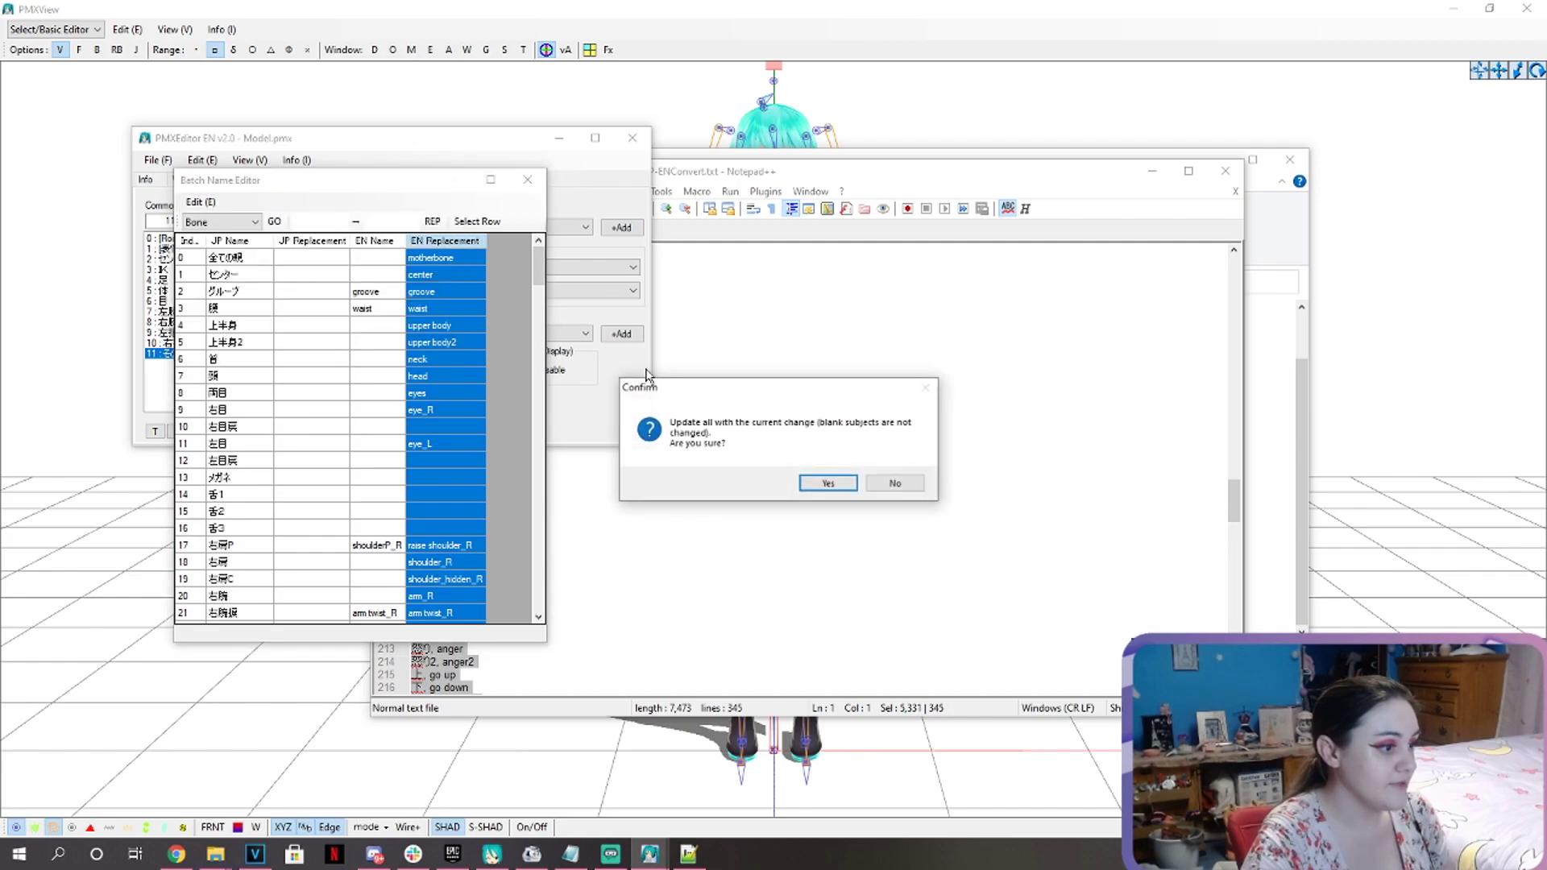
{"action": "left_click", "coordinate": [843, 486]}
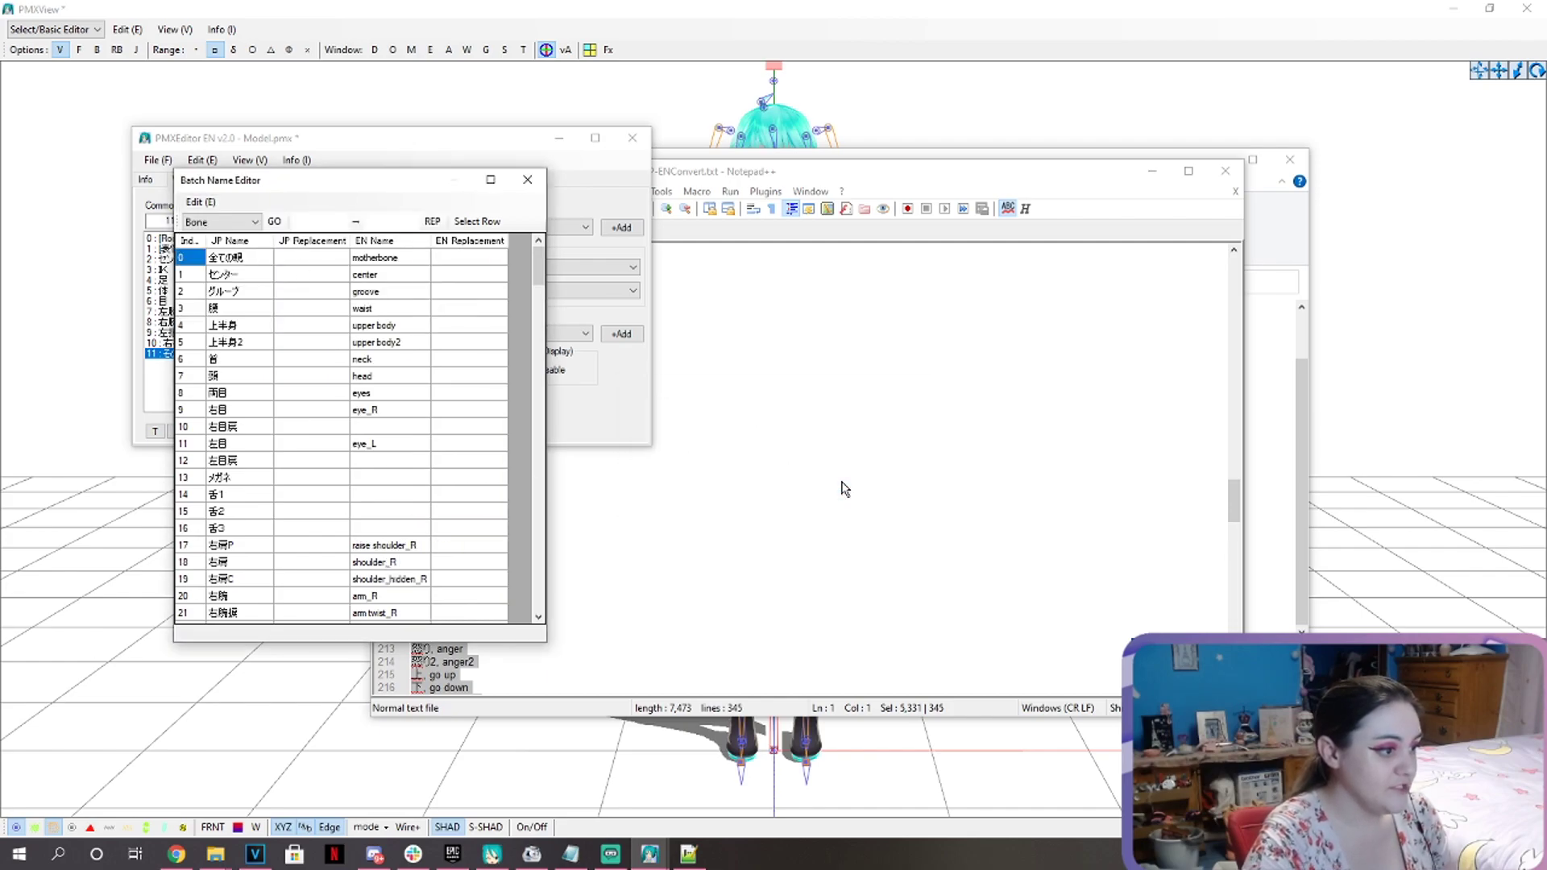
{"action": "left_click", "coordinate": [860, 56]}
{"action": "mouse_move", "coordinate": [650, 853]}
{"action": "left_click", "coordinate": [766, 786]}
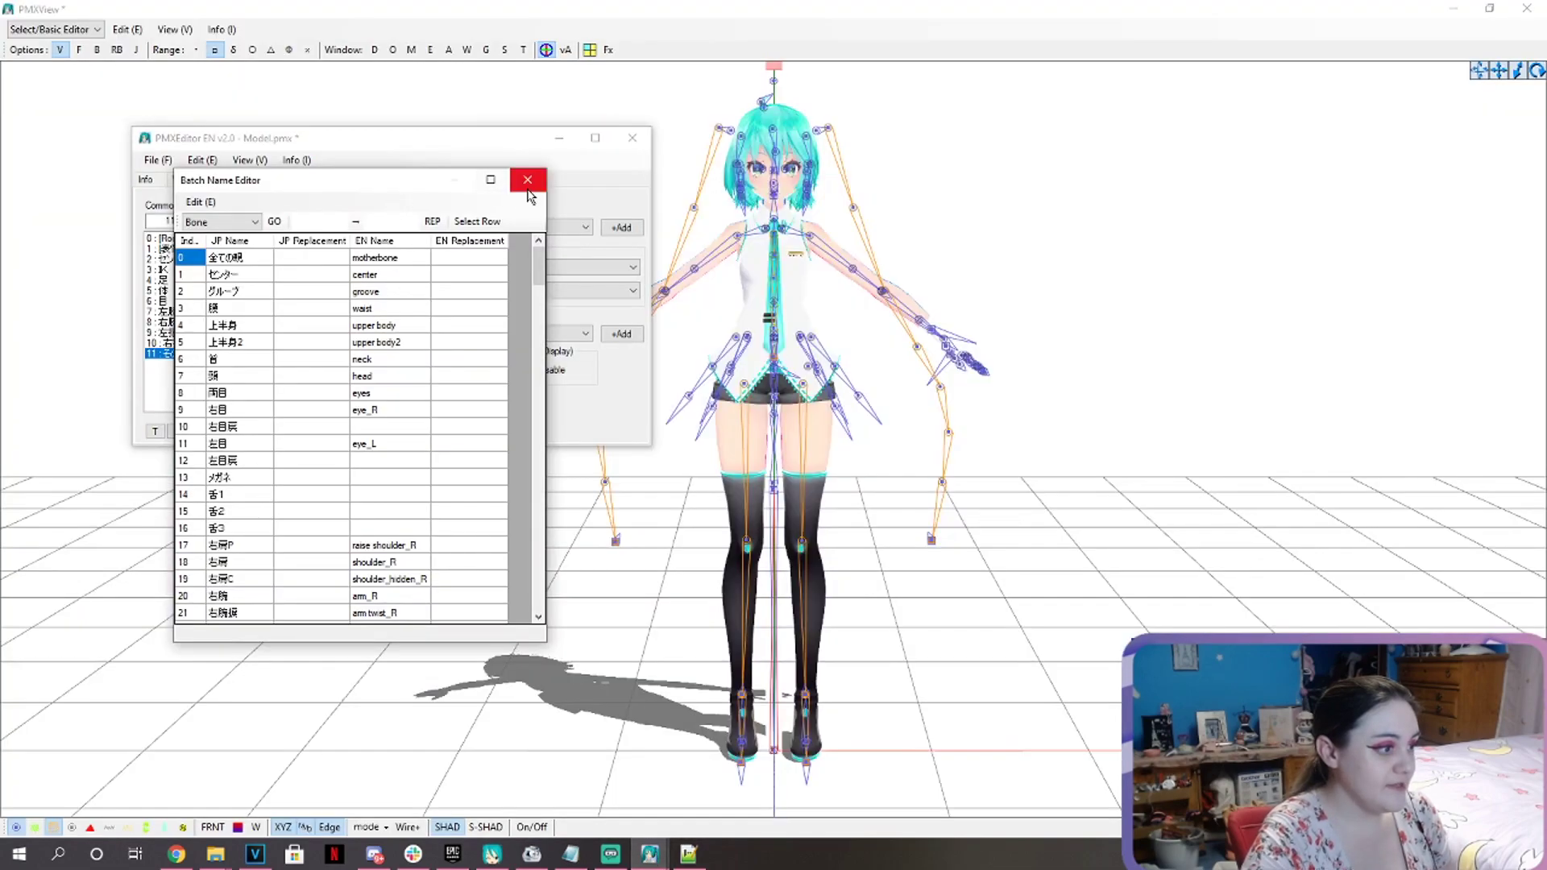
{"action": "left_click", "coordinate": [214, 180]}
{"action": "mouse_move", "coordinate": [650, 853]}
{"action": "left_click", "coordinate": [564, 786]}
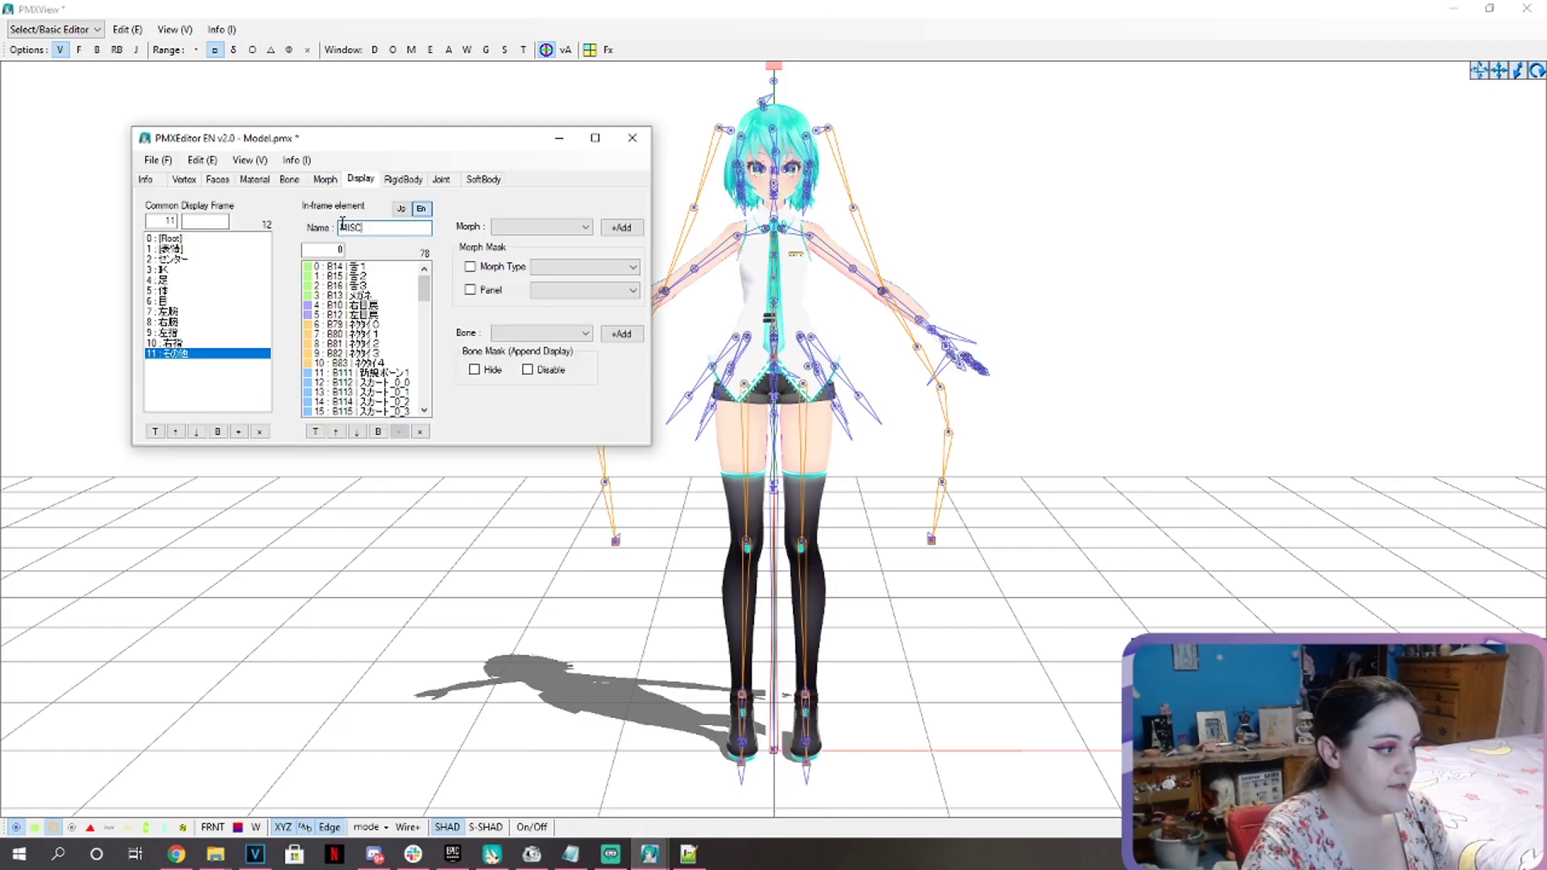
Check the English names of the bones one by one, from the root bone through the tongue bones.
{"action": "left_click", "coordinate": [245, 179]}
{"action": "left_click", "coordinate": [288, 179]}
{"action": "left_click", "coordinate": [201, 228]}
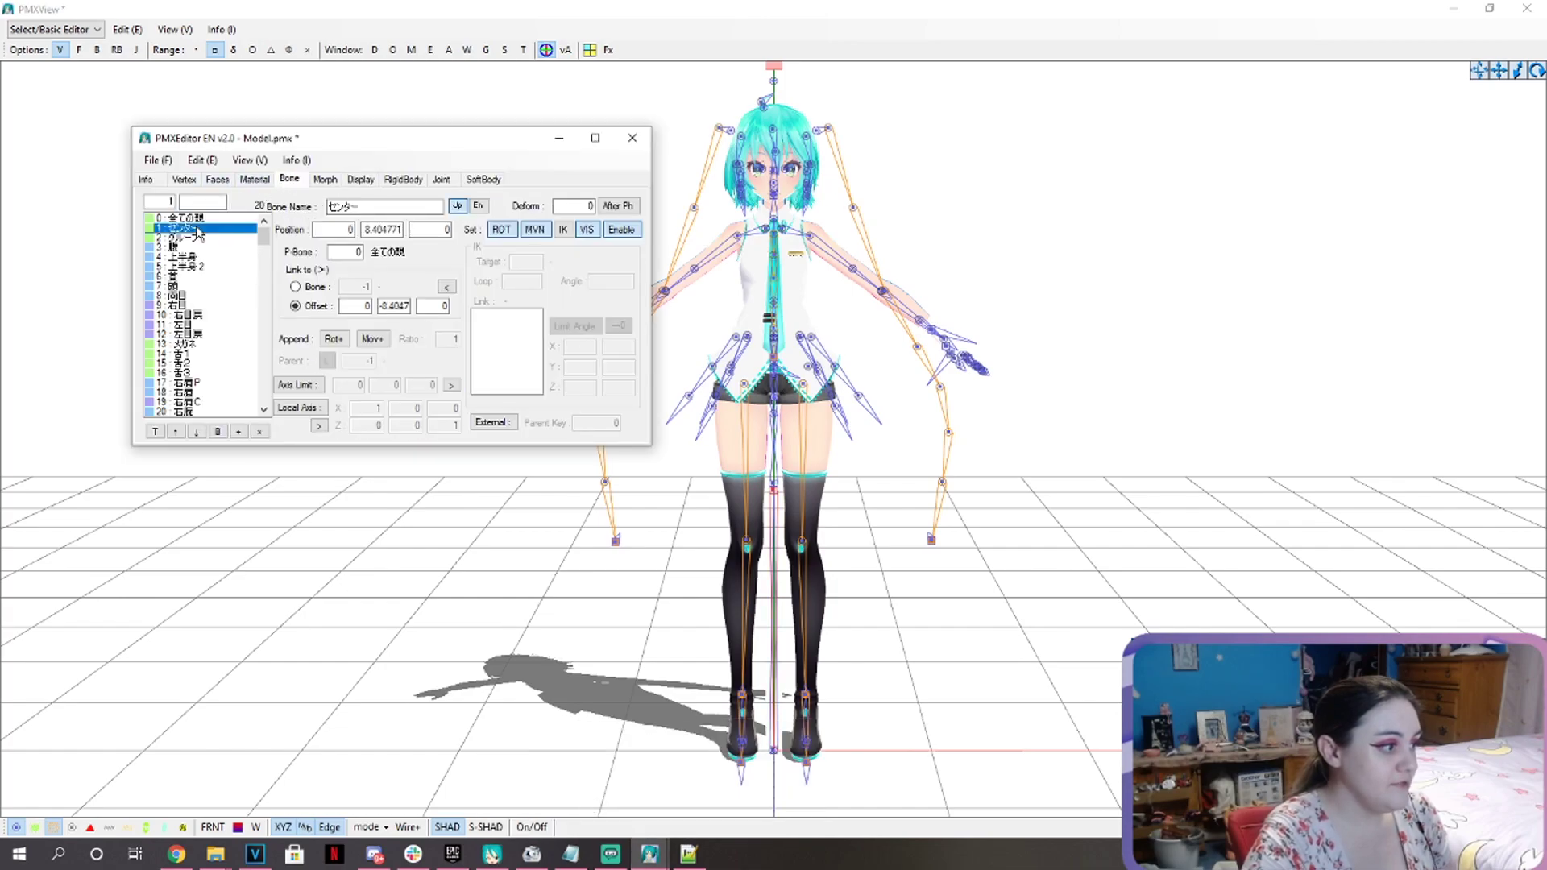
{"action": "left_click", "coordinate": [478, 205]}
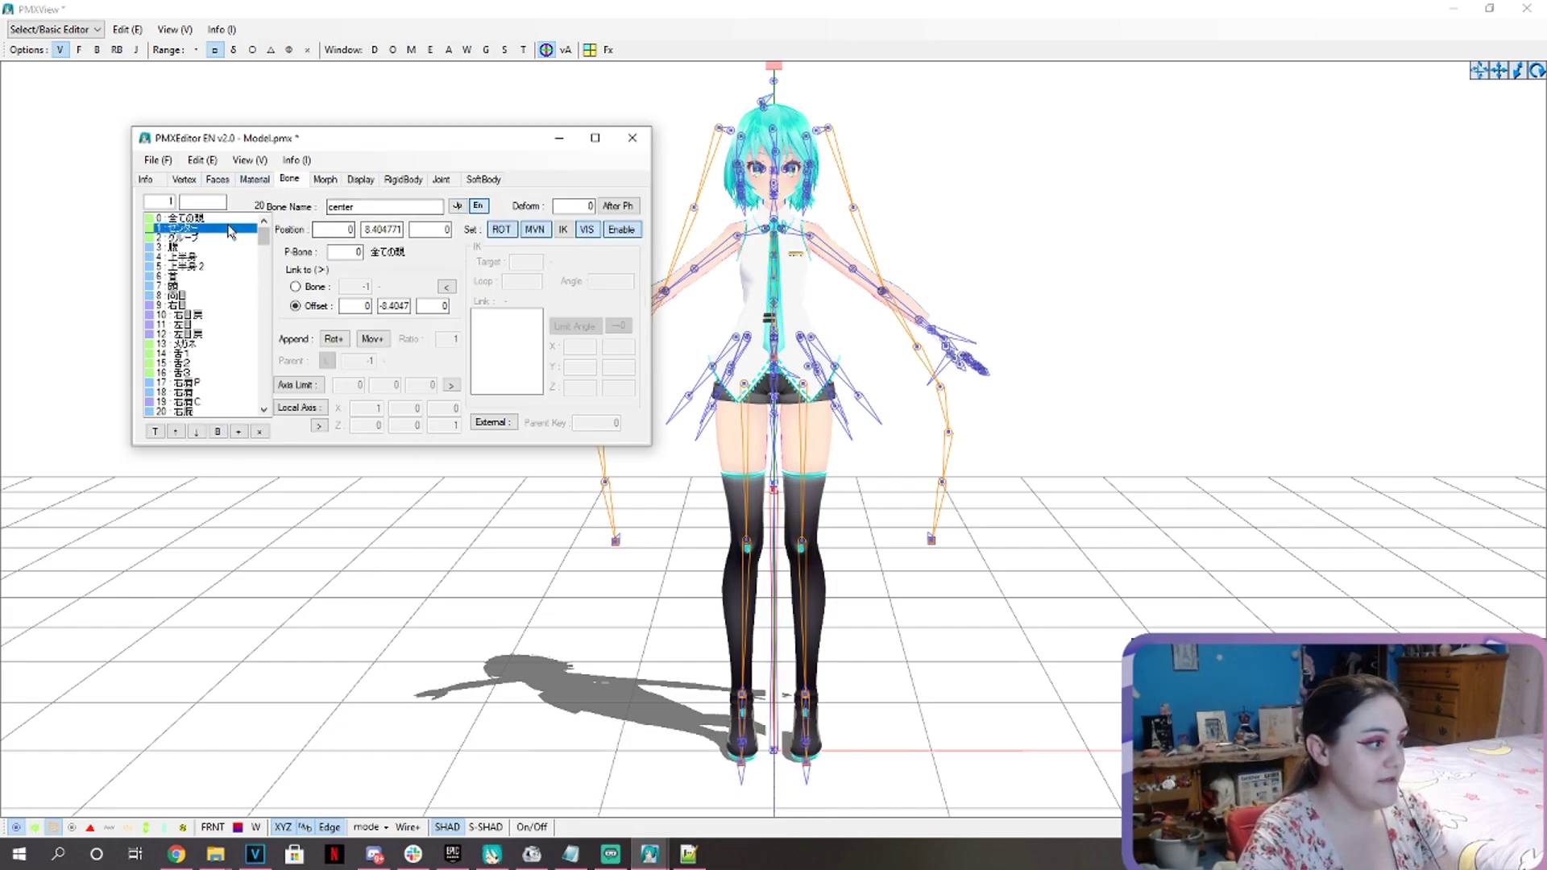
{"action": "key", "text": "Down"}
{"action": "key", "text": "Down"}
{"action": "key", "text": "Down"}
{"action": "key", "text": "Down"}
{"action": "key", "text": "Down"}
{"action": "key", "text": "Down"}
{"action": "key", "text": "Down"}
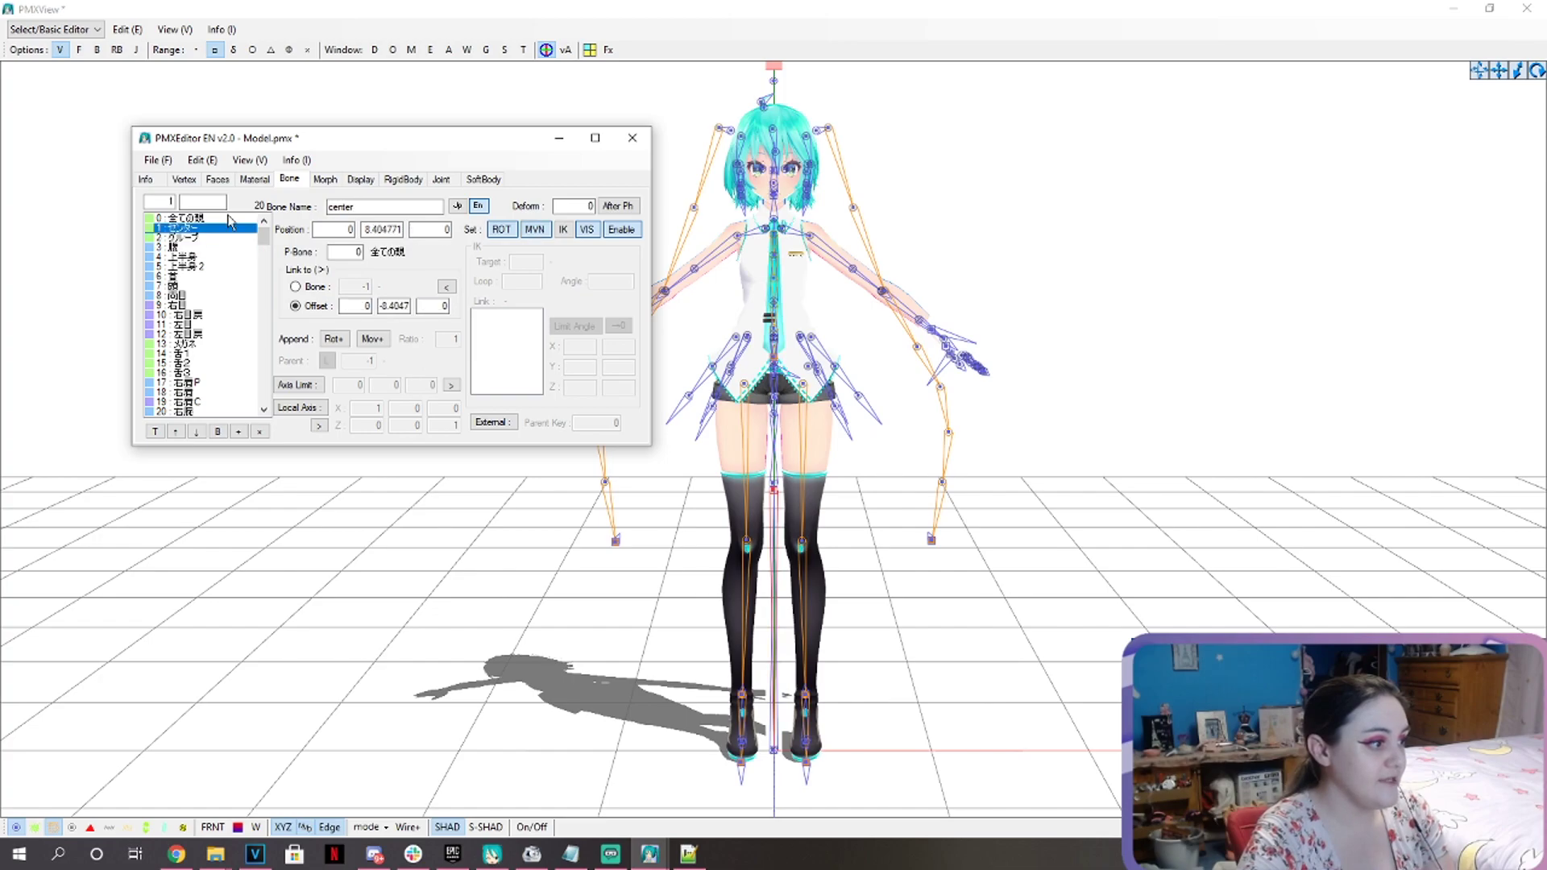
{"action": "key", "text": "Down"}
{"action": "key", "text": "Down"}
{"action": "key", "text": "Down"}
{"action": "key", "text": "Down"}
{"action": "key", "text": "Down"}
{"action": "key", "text": "Down"}
{"action": "key", "text": "Down"}
{"action": "key", "text": "Down"}
{"action": "key", "text": "Down"}
{"action": "key", "text": "Down"}
{"action": "key", "text": "Down"}
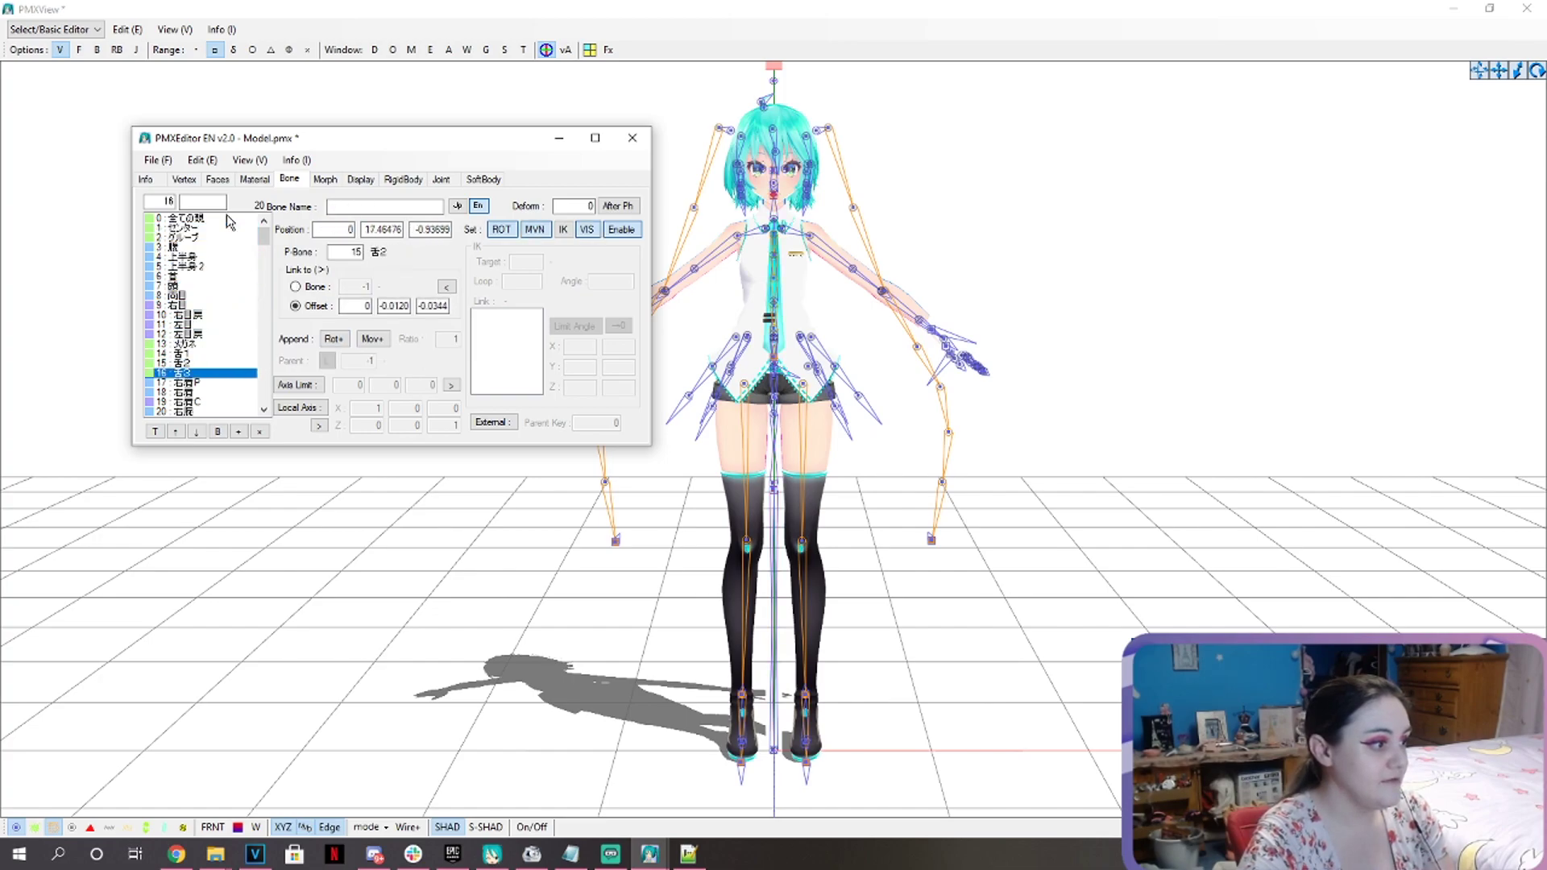
{"action": "key", "text": "Up"}
{"action": "key", "text": "Up"}
{"action": "key", "text": "Up"}
{"action": "key", "text": "Up"}
{"action": "key", "text": "Up"}
{"action": "key", "text": "Up"}
{"action": "key", "text": "Up"}
{"action": "key", "text": "Up"}
{"action": "key", "text": "Up"}
{"action": "key", "text": "Up"}
{"action": "key", "text": "Up"}
{"action": "key", "text": "Up"}
{"action": "key", "text": "Up"}
{"action": "key", "text": "Up"}
{"action": "key", "text": "Up"}
{"action": "key", "text": "Up"}
{"action": "key", "text": "Up"}
{"action": "key", "text": "Up"}
{"action": "key", "text": "Up"}
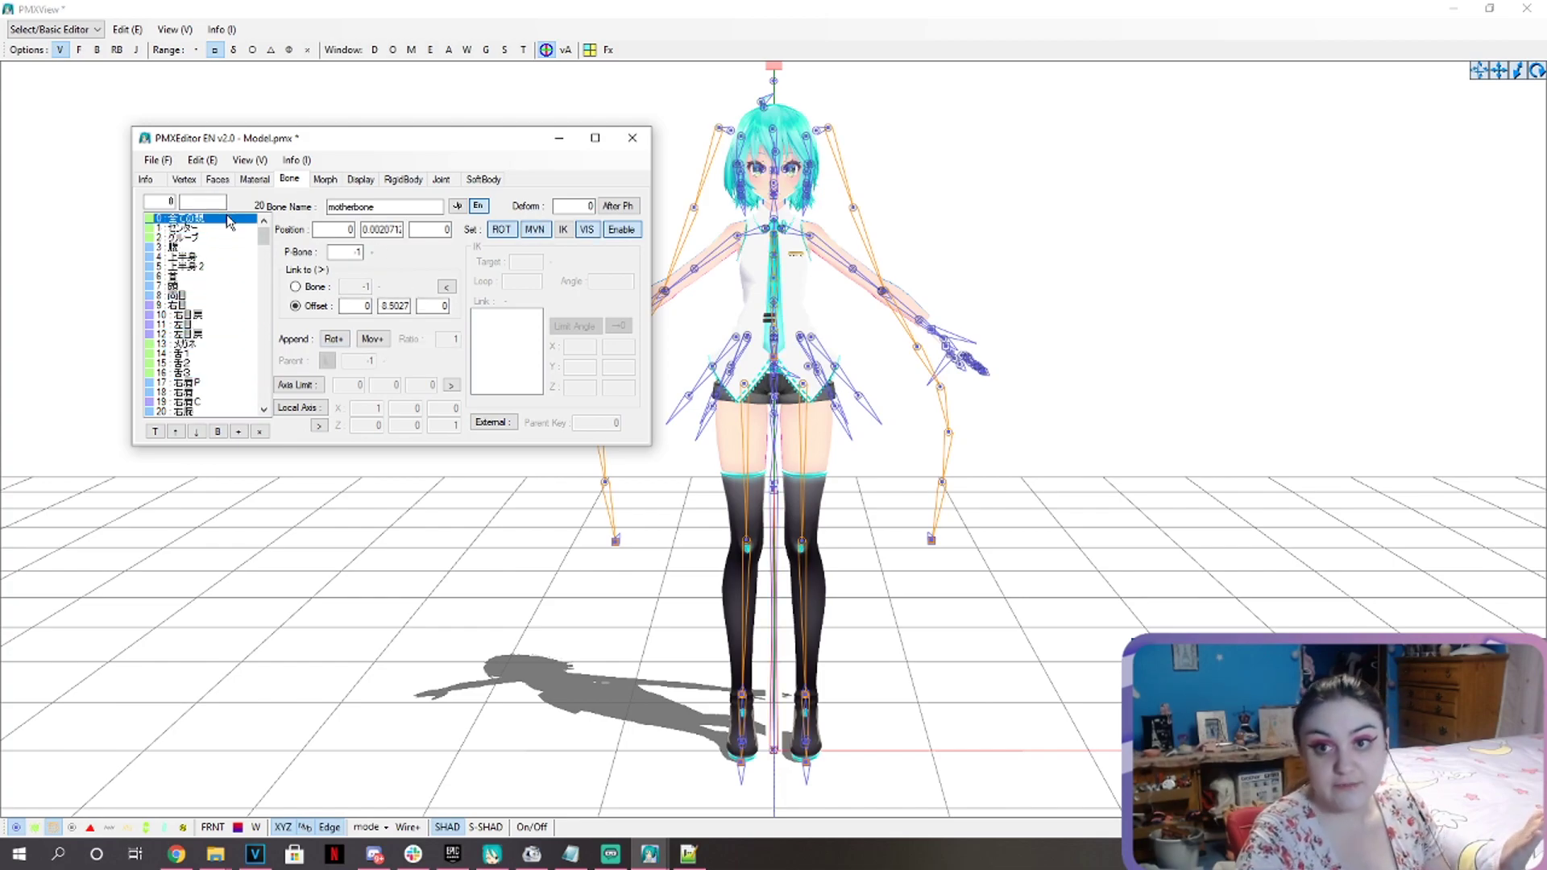
{"action": "left_click", "coordinate": [202, 160]}
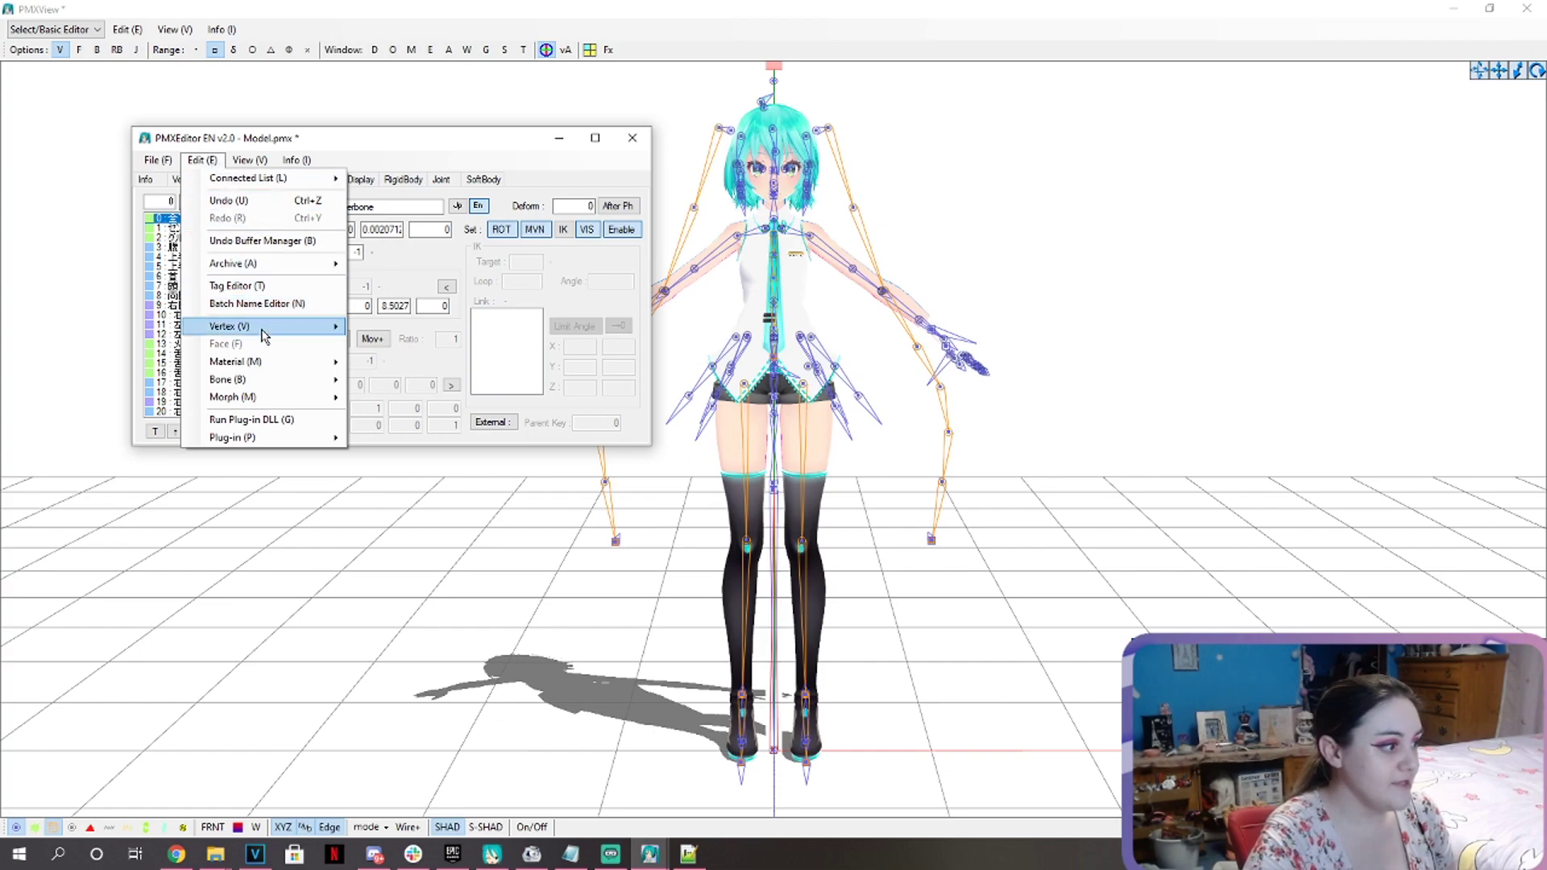
{"action": "left_click", "coordinate": [286, 289]}
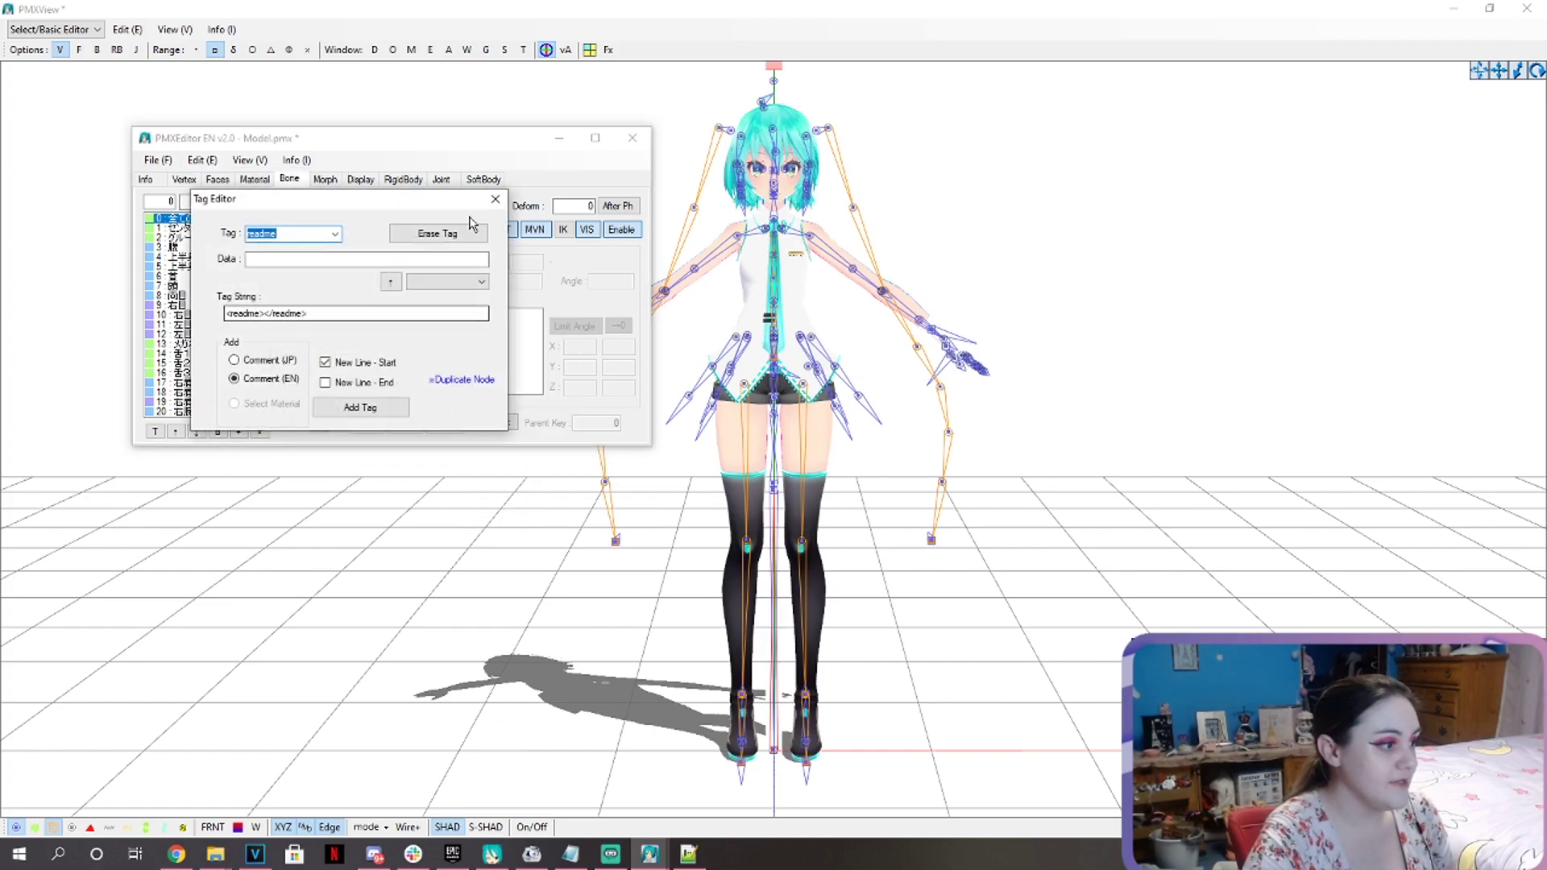
{"action": "left_click", "coordinate": [497, 198]}
Generate English replacement names for the morphs from the Japanese dictionary in the Batch Name Editor.
{"action": "left_click", "coordinate": [201, 159]}
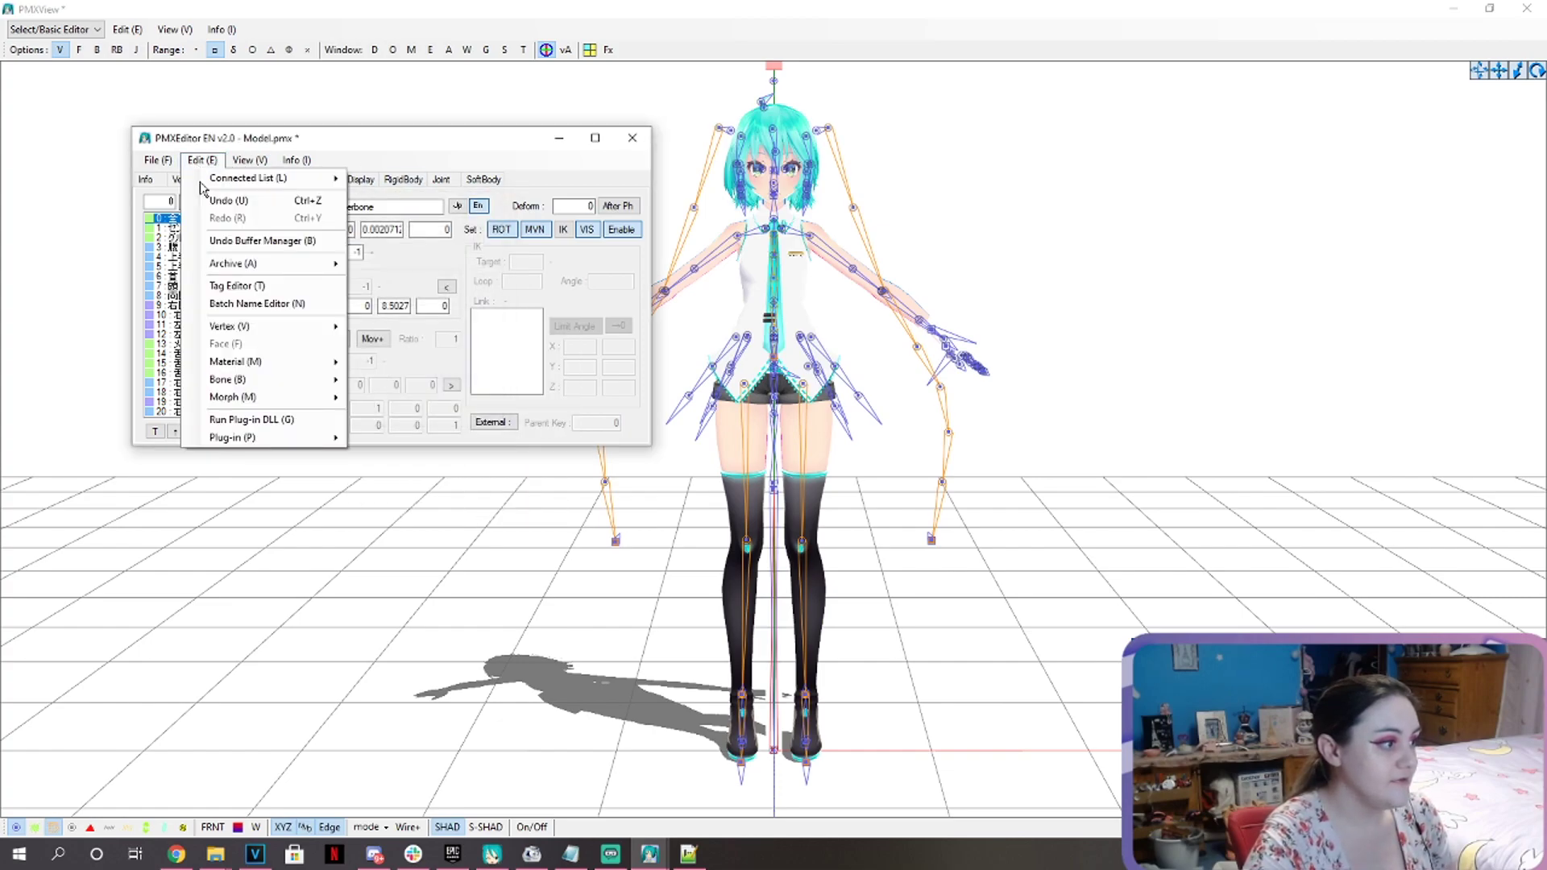
{"action": "left_click", "coordinate": [254, 310]}
{"action": "left_click", "coordinate": [254, 219]}
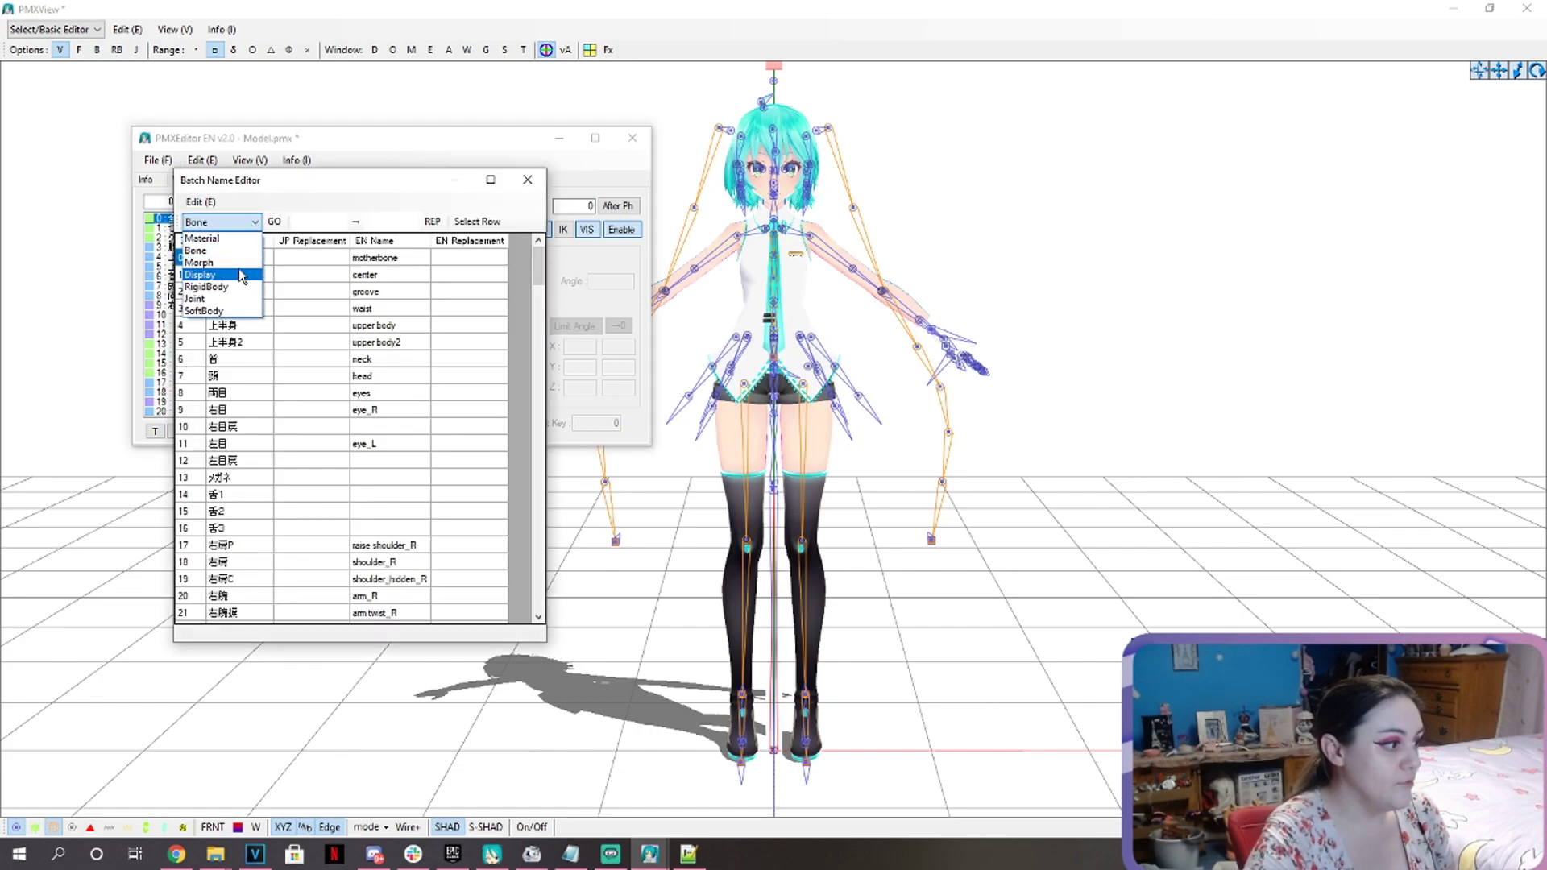
{"action": "left_click", "coordinate": [229, 279]}
{"action": "left_click", "coordinate": [239, 229]}
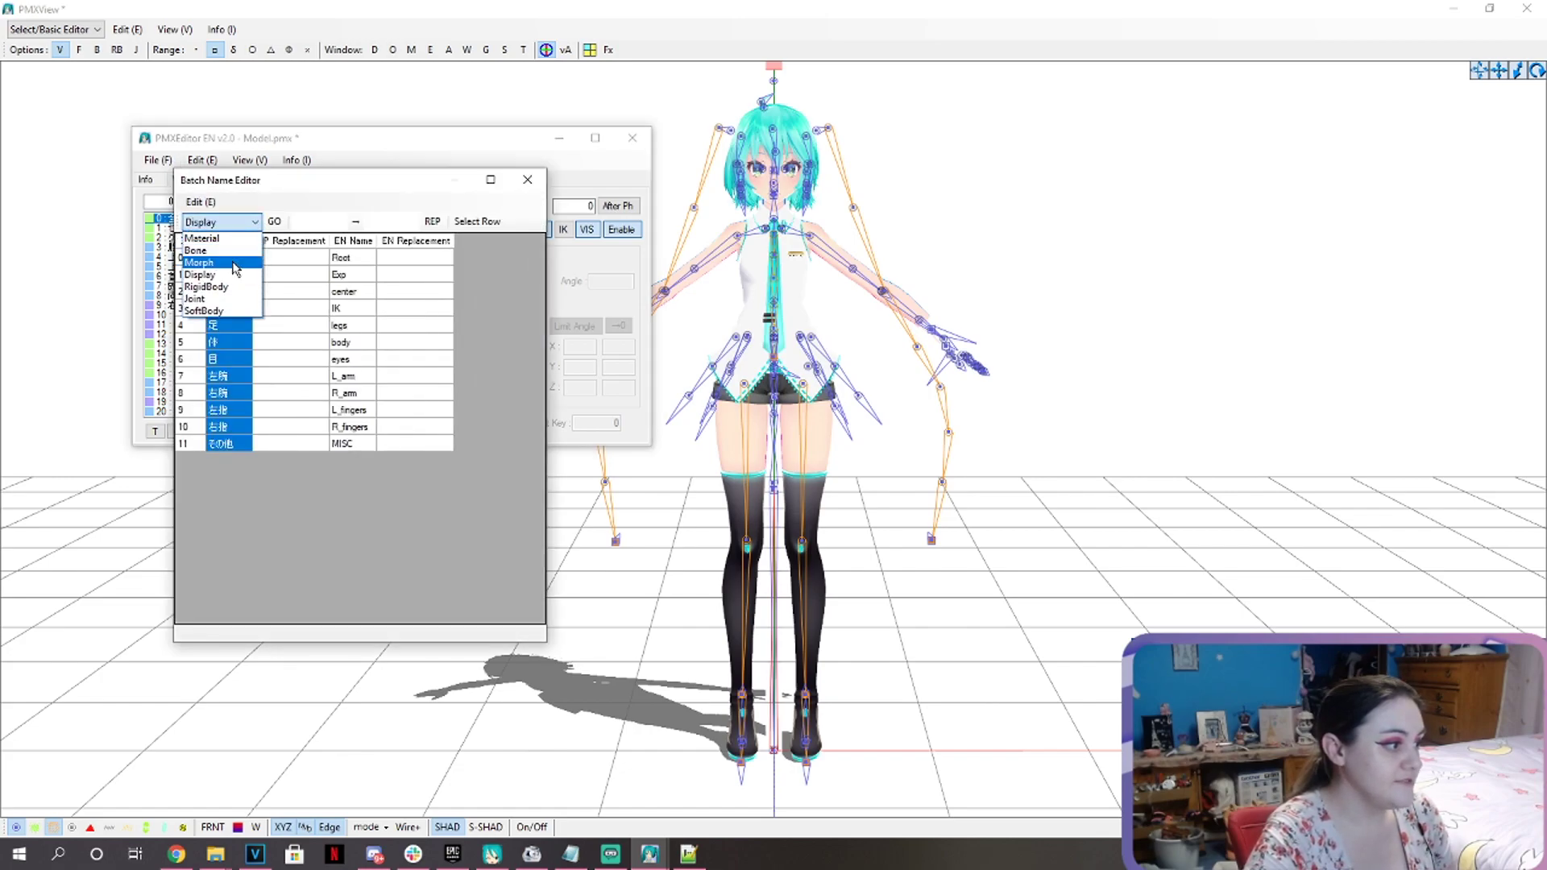
{"action": "left_click", "coordinate": [230, 251]}
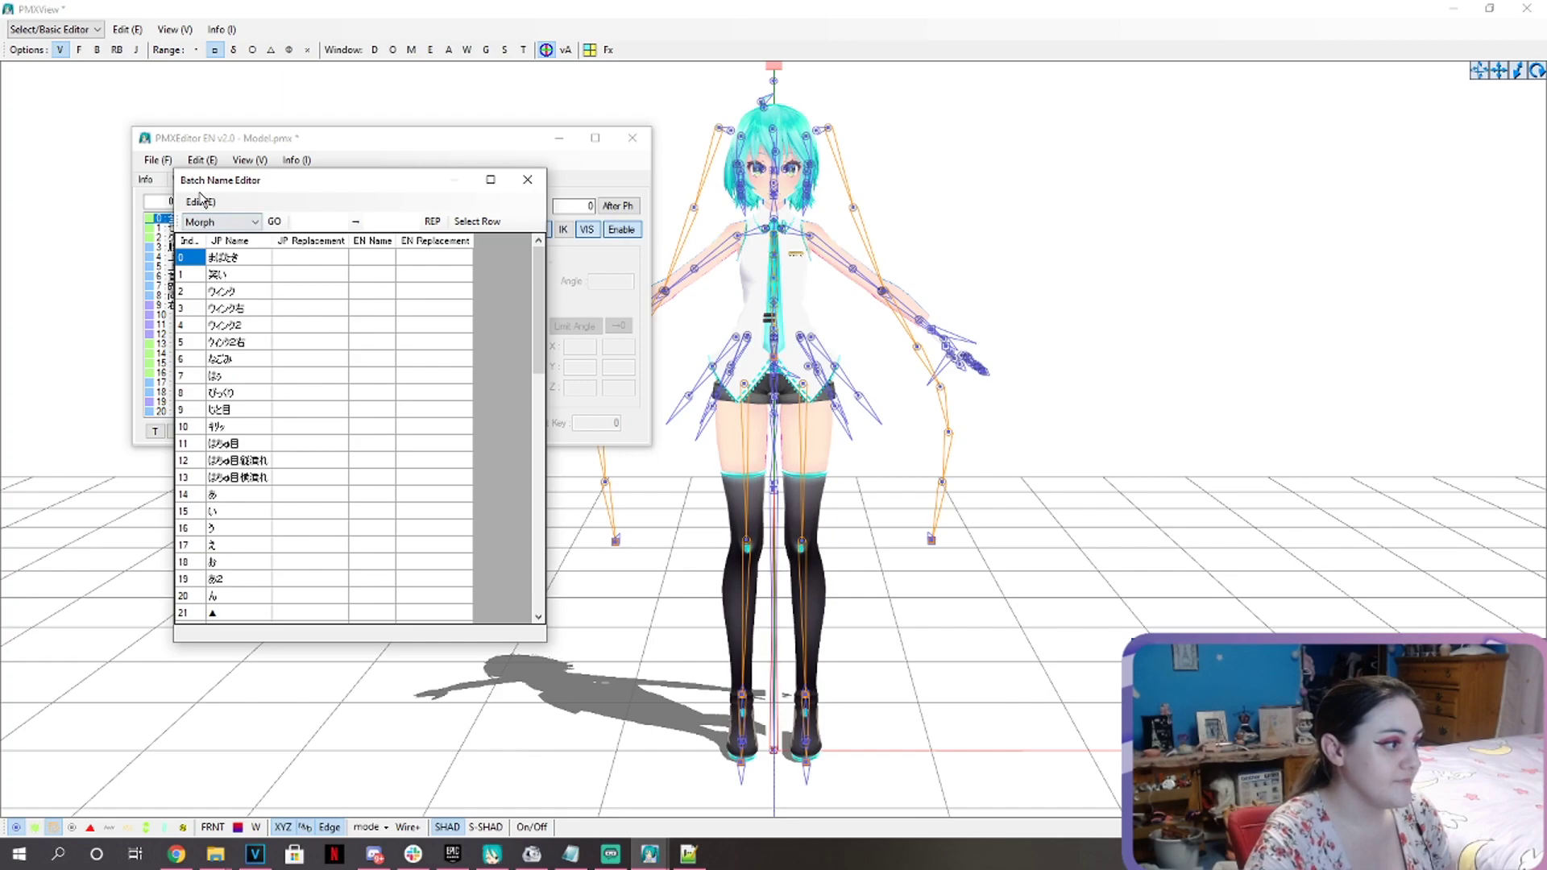
{"action": "left_click", "coordinate": [201, 201]}
{"action": "left_click", "coordinate": [266, 340]}
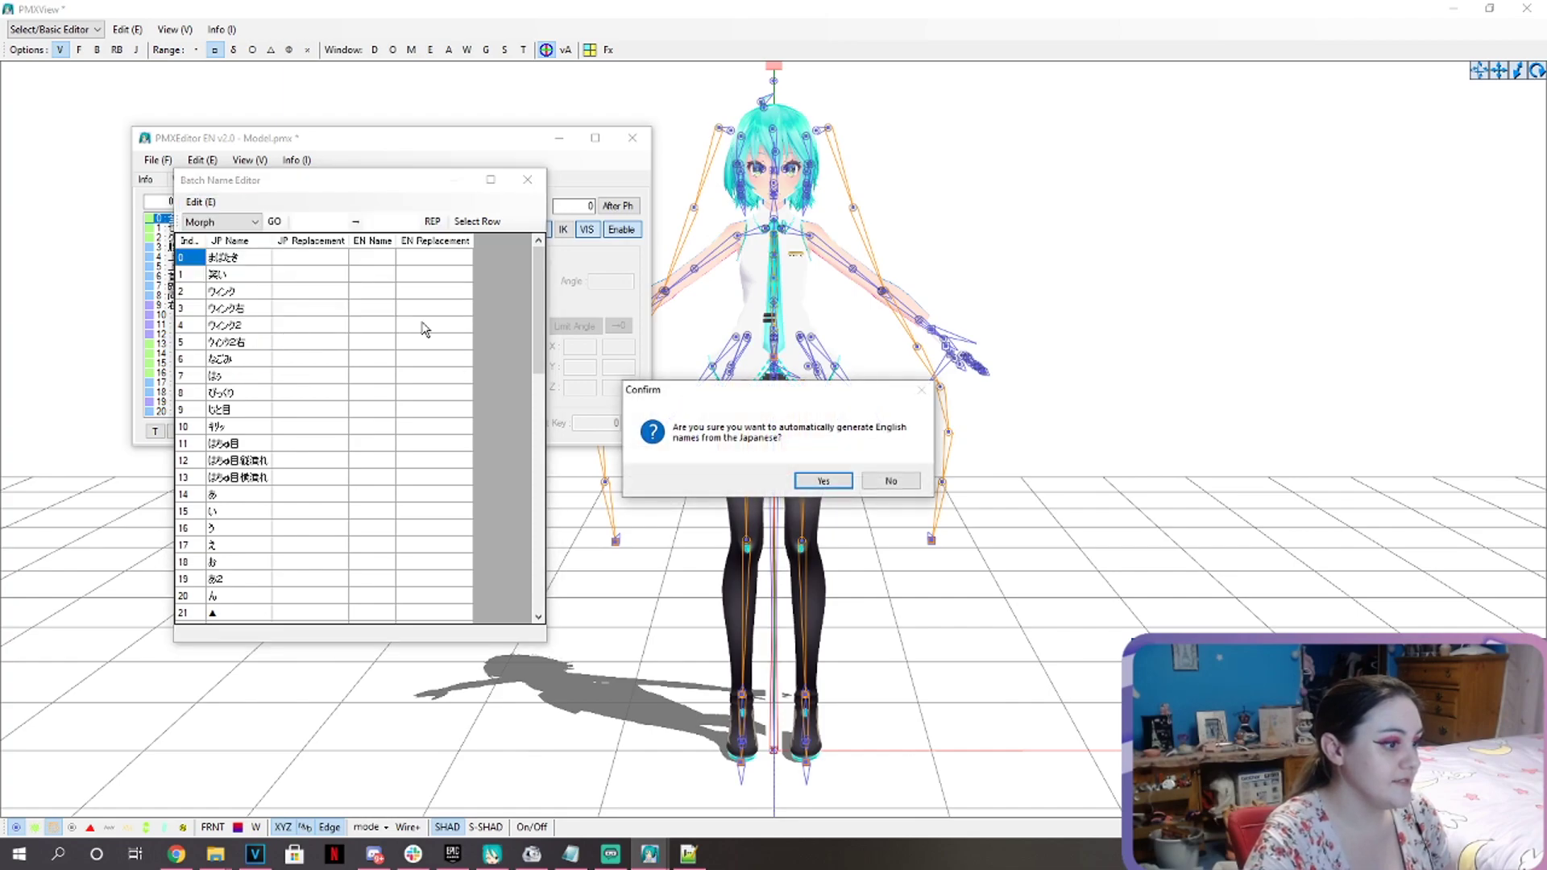
{"action": "left_click", "coordinate": [823, 480]}
Apply the generated English replacements to all morphs and close the Batch Name Editor.
{"action": "left_click", "coordinate": [199, 202]}
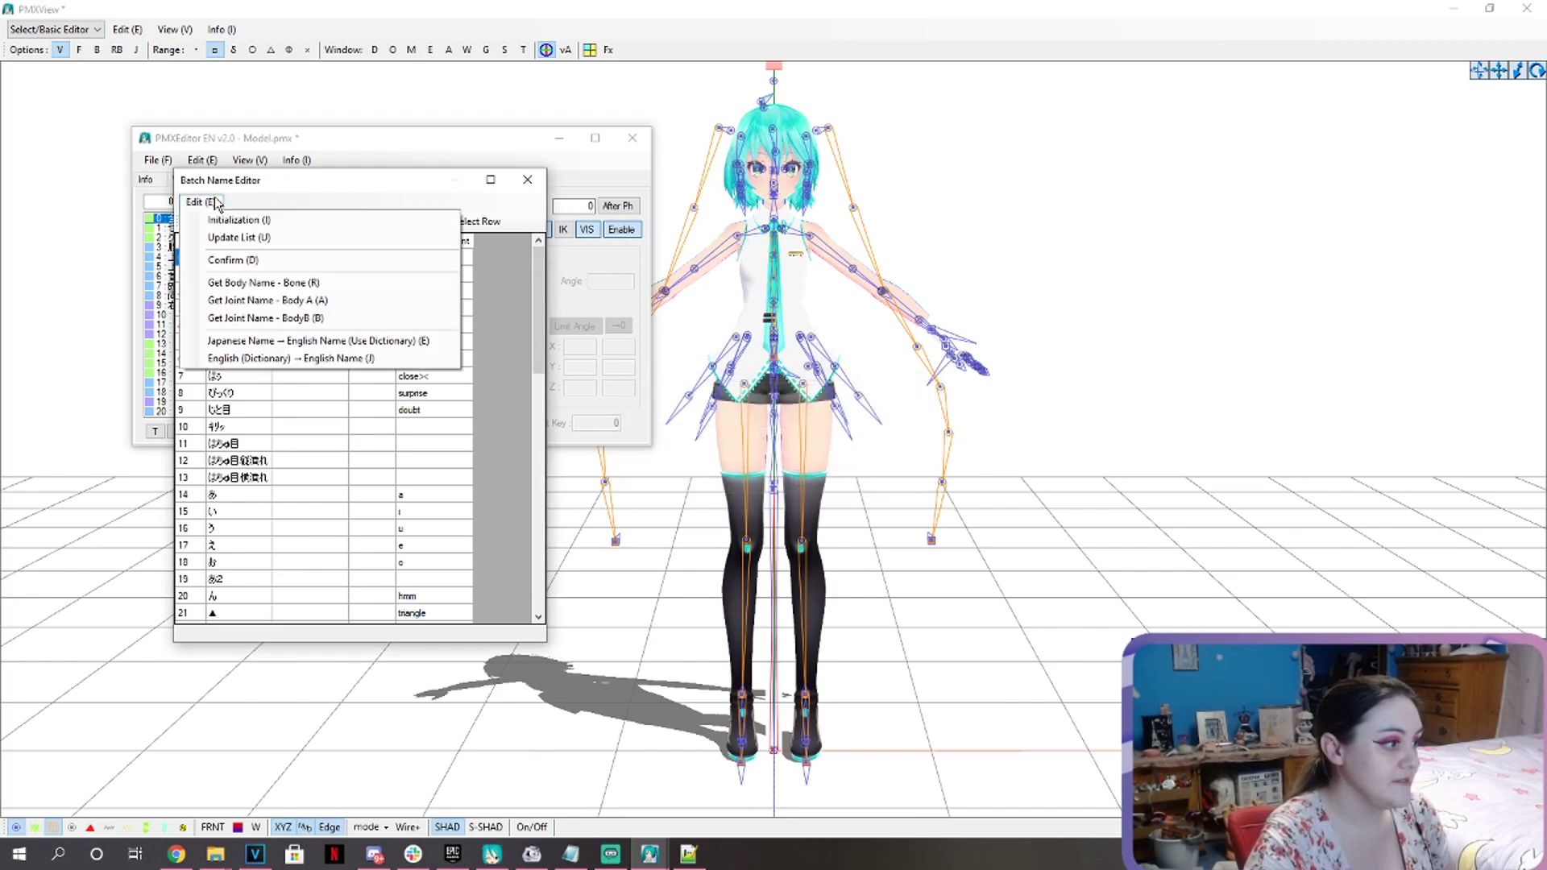
{"action": "left_click", "coordinate": [238, 253]}
{"action": "left_click", "coordinate": [821, 483]}
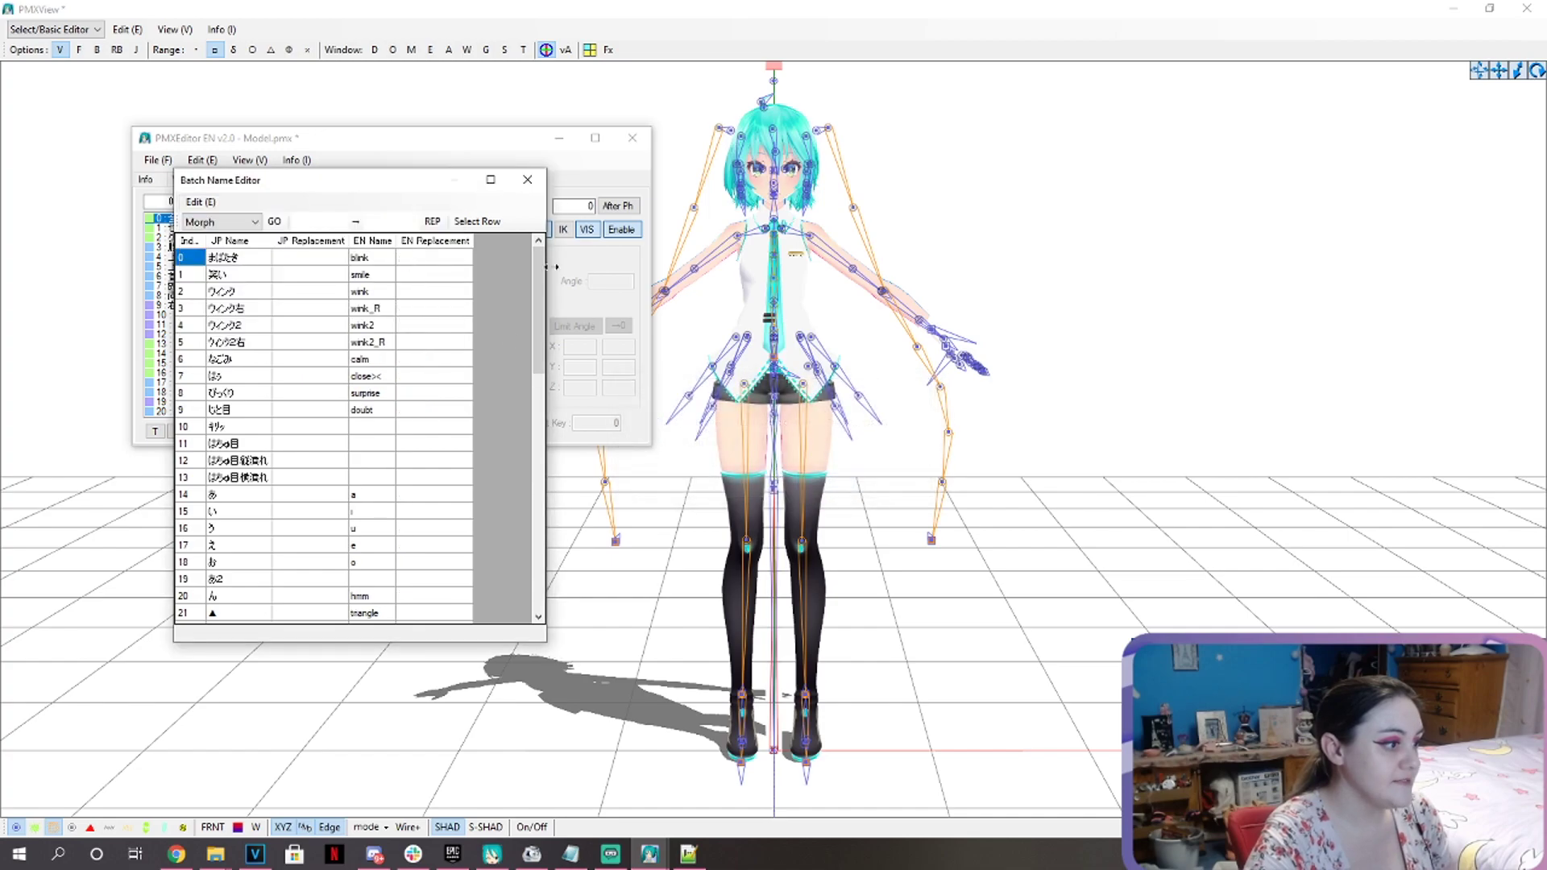
{"action": "left_click", "coordinate": [528, 179]}
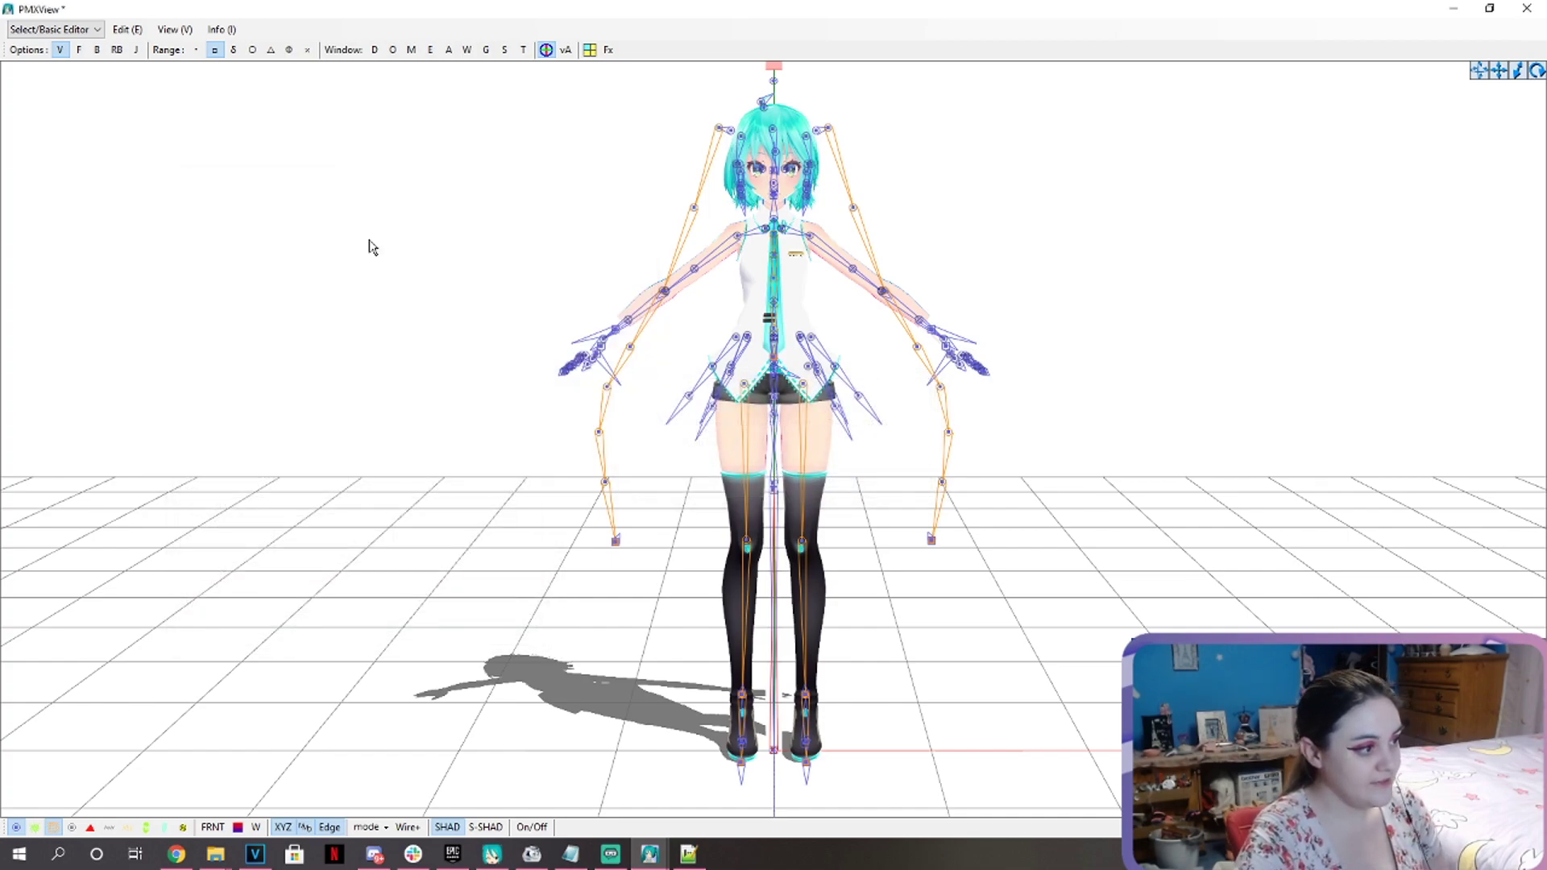
Check the English names of several morphs in the morph list, including the eye morphs.
{"action": "left_click", "coordinate": [601, 799]}
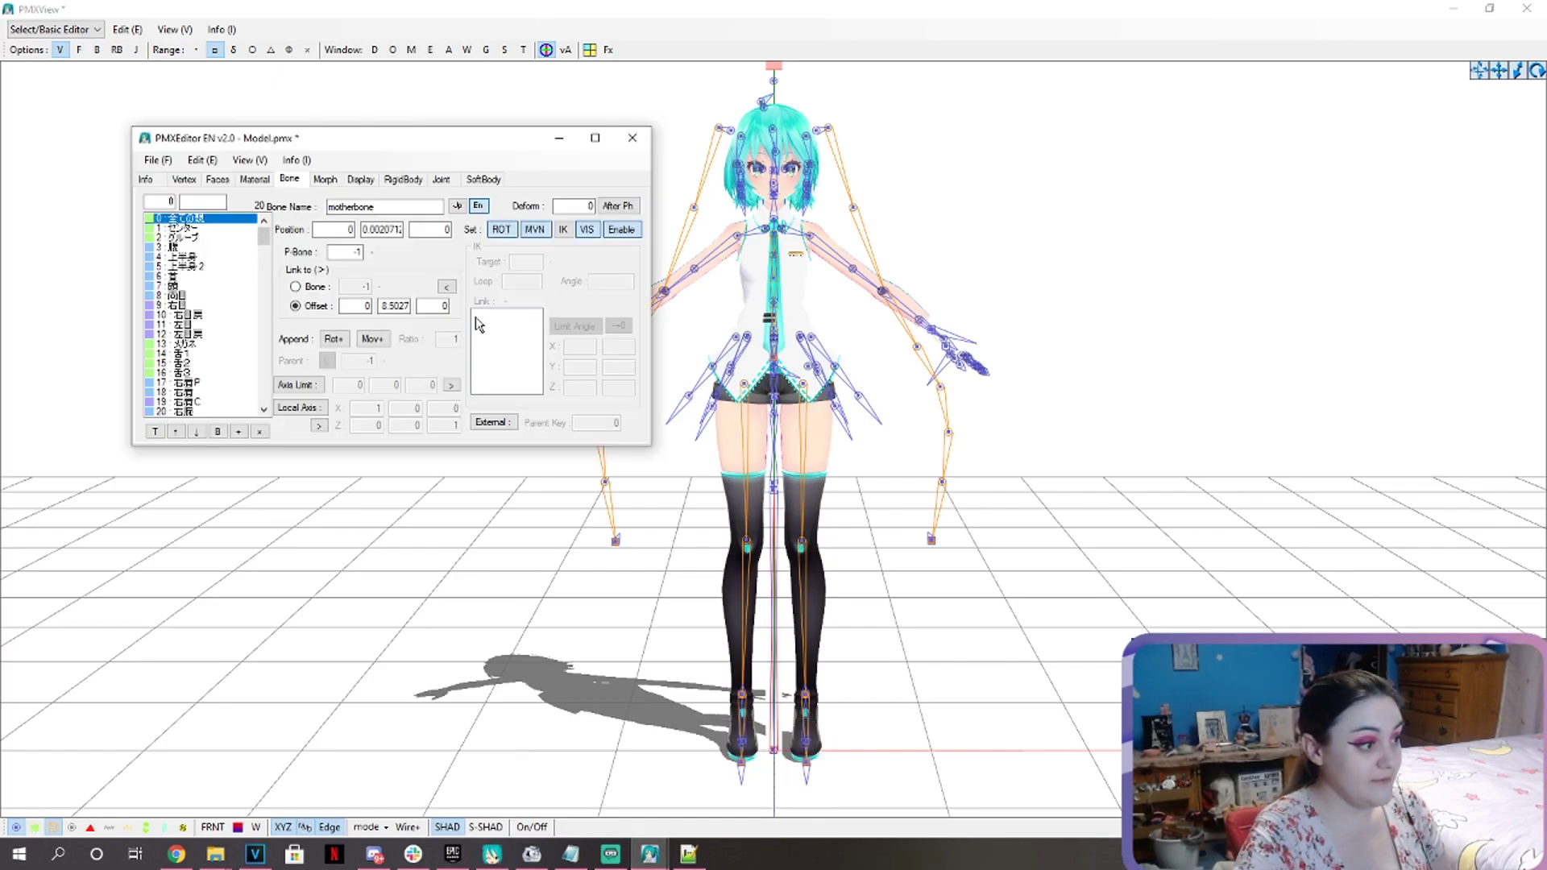
{"action": "left_click", "coordinate": [325, 179]}
{"action": "scroll", "coordinate": [206, 268], "scroll_direction": "down", "scroll_amount": 7}
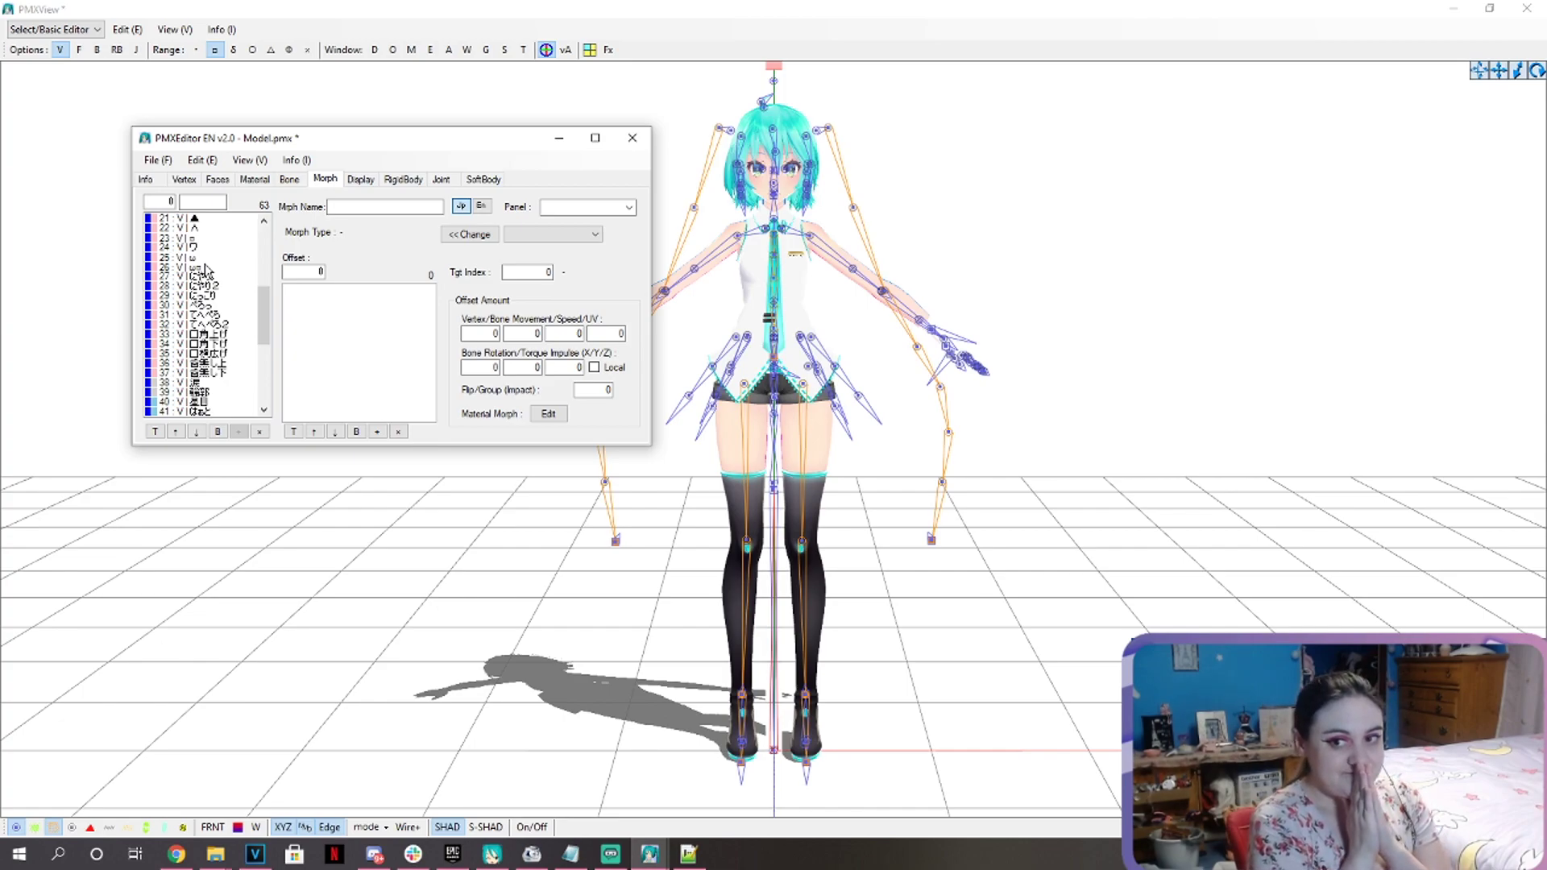
{"action": "scroll", "coordinate": [205, 269], "scroll_direction": "up", "scroll_amount": 7}
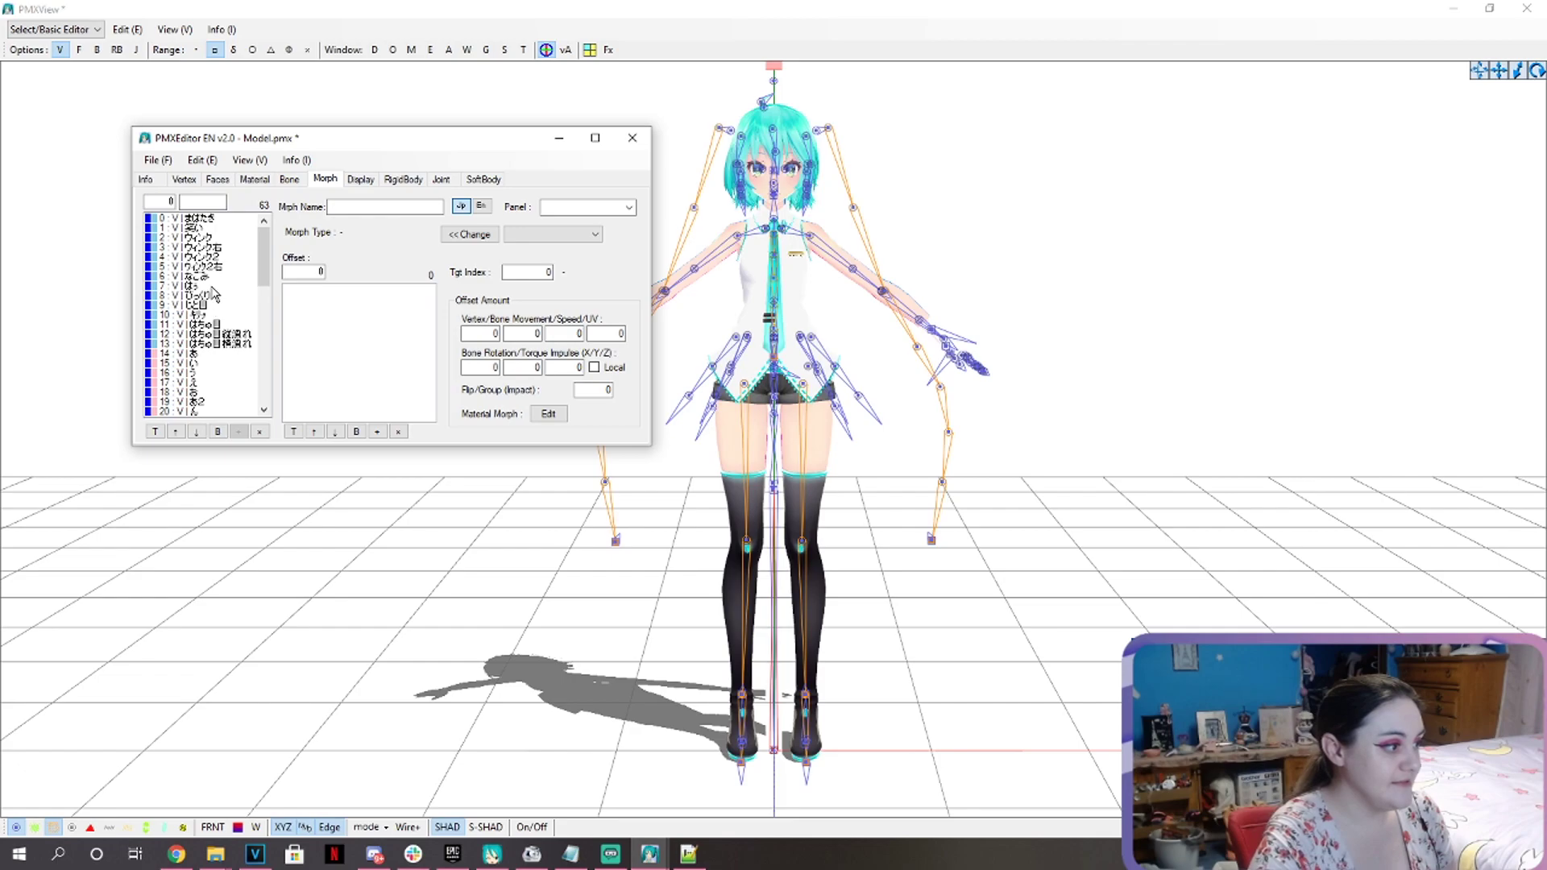
{"action": "left_click", "coordinate": [213, 296]}
{"action": "left_click", "coordinate": [481, 206]}
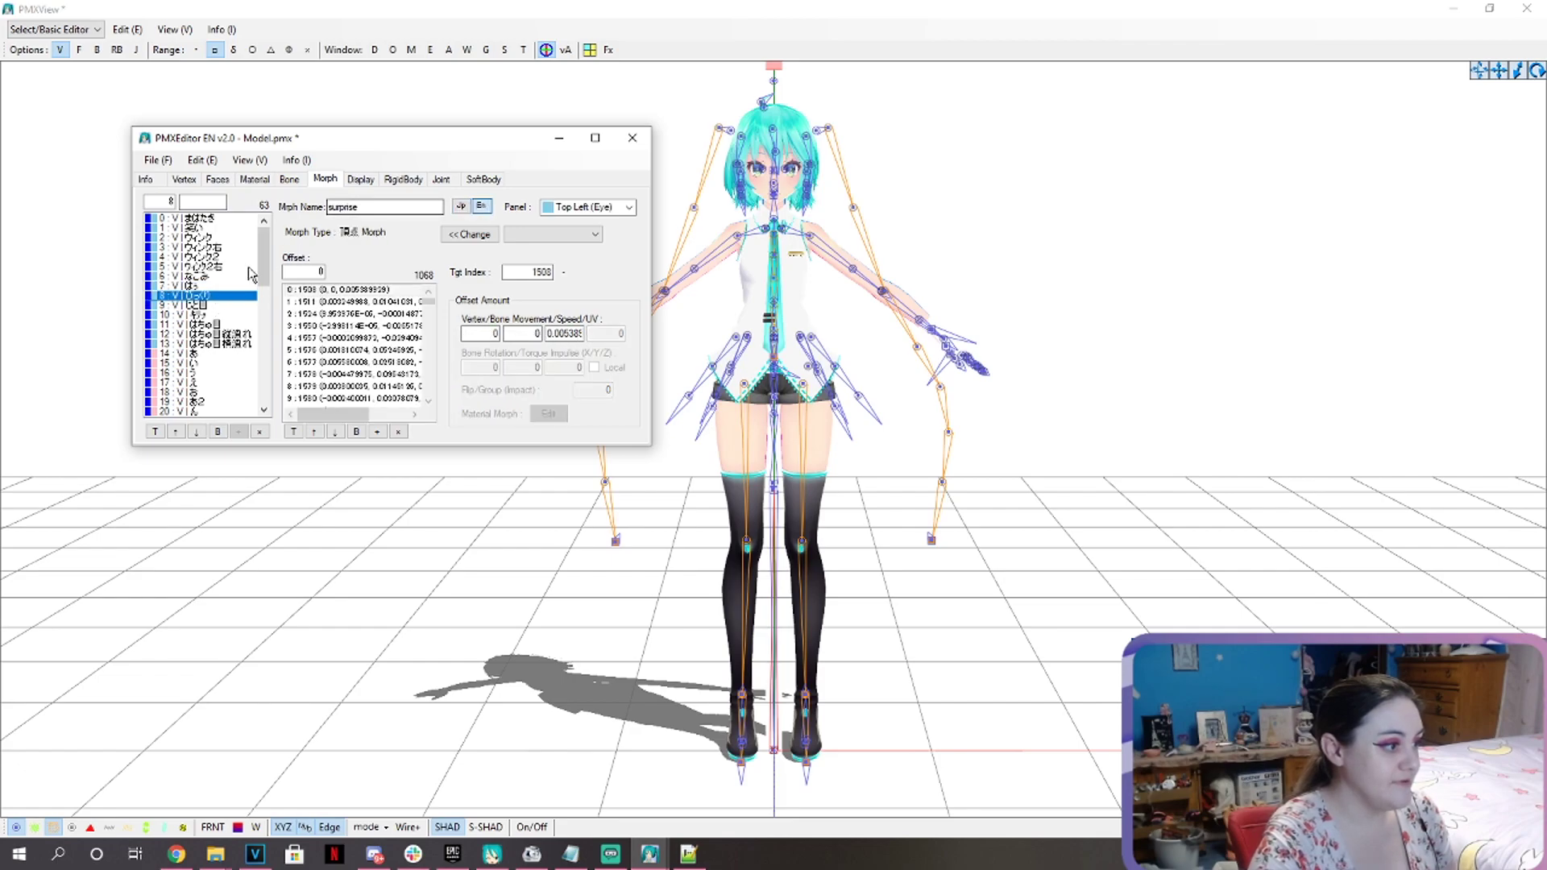
{"action": "left_click", "coordinate": [213, 279]}
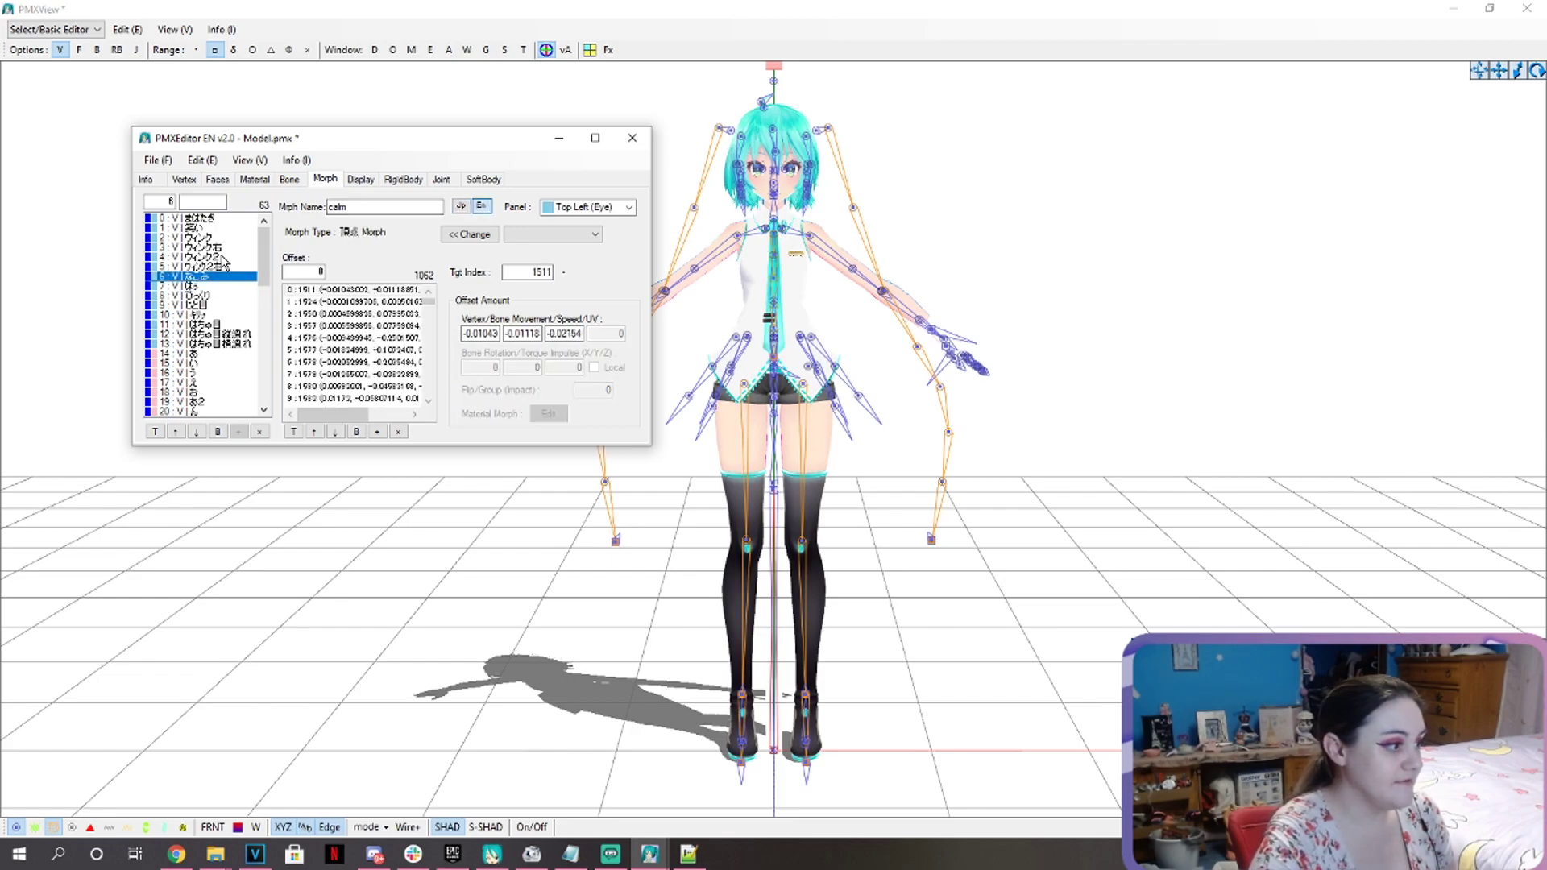
{"action": "left_click", "coordinate": [211, 314]}
{"action": "left_click", "coordinate": [358, 207]}
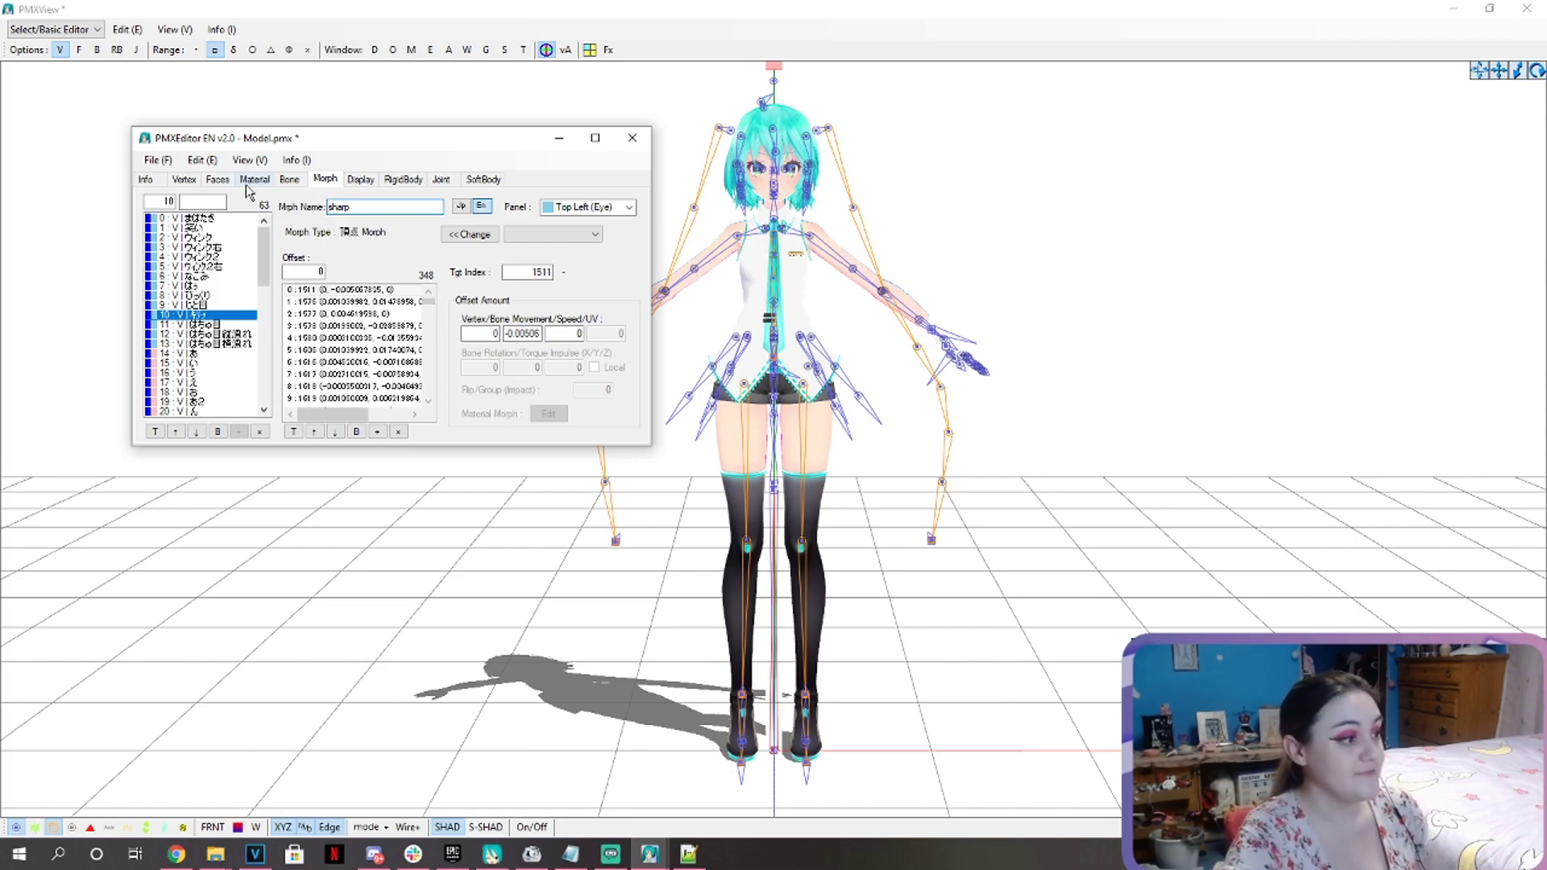
Save the edited model file and close PMXEditor.
{"action": "left_click", "coordinate": [158, 160]}
{"action": "left_click", "coordinate": [173, 233]}
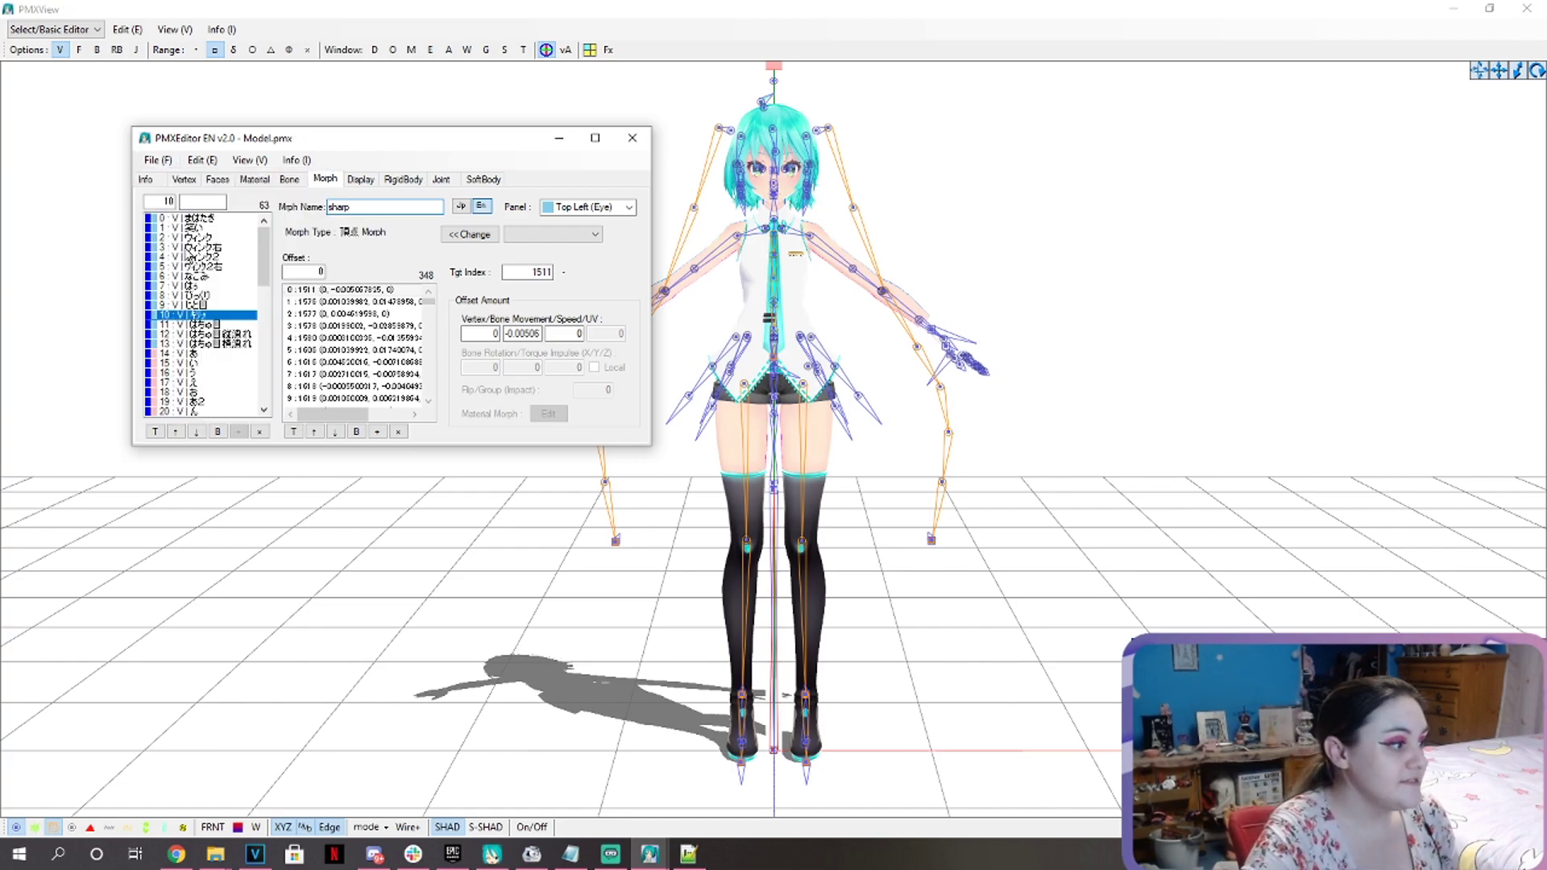
{"action": "left_click", "coordinate": [633, 139]}
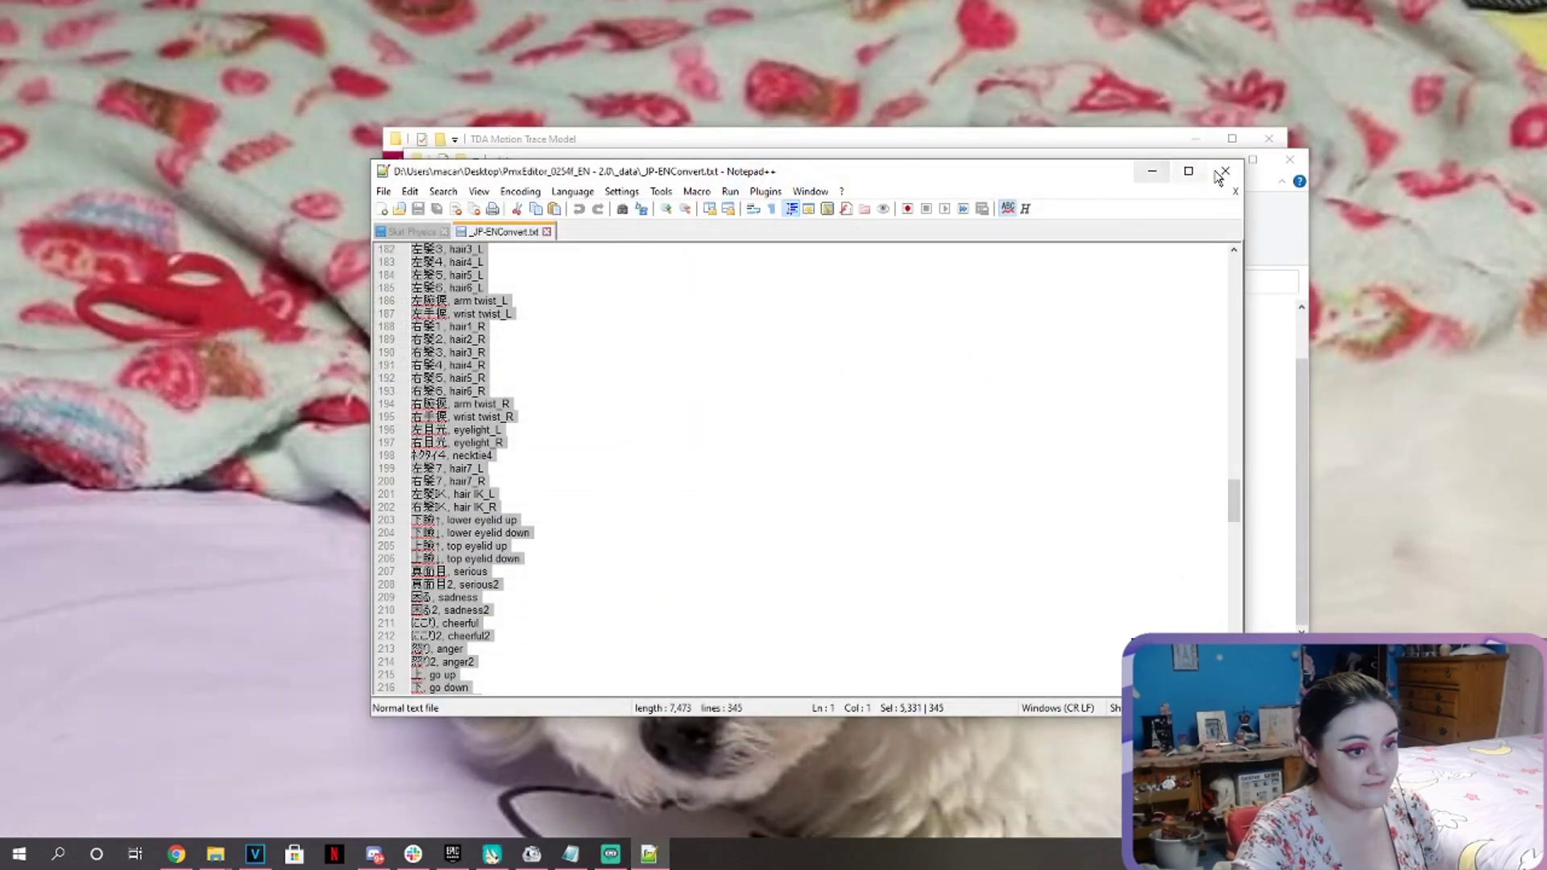
Close the remaining text editor and folder windows and delete the TDA Motion Trace Model folder from the desktop.
{"action": "left_click", "coordinate": [1288, 160]}
{"action": "left_click", "coordinate": [1290, 160]}
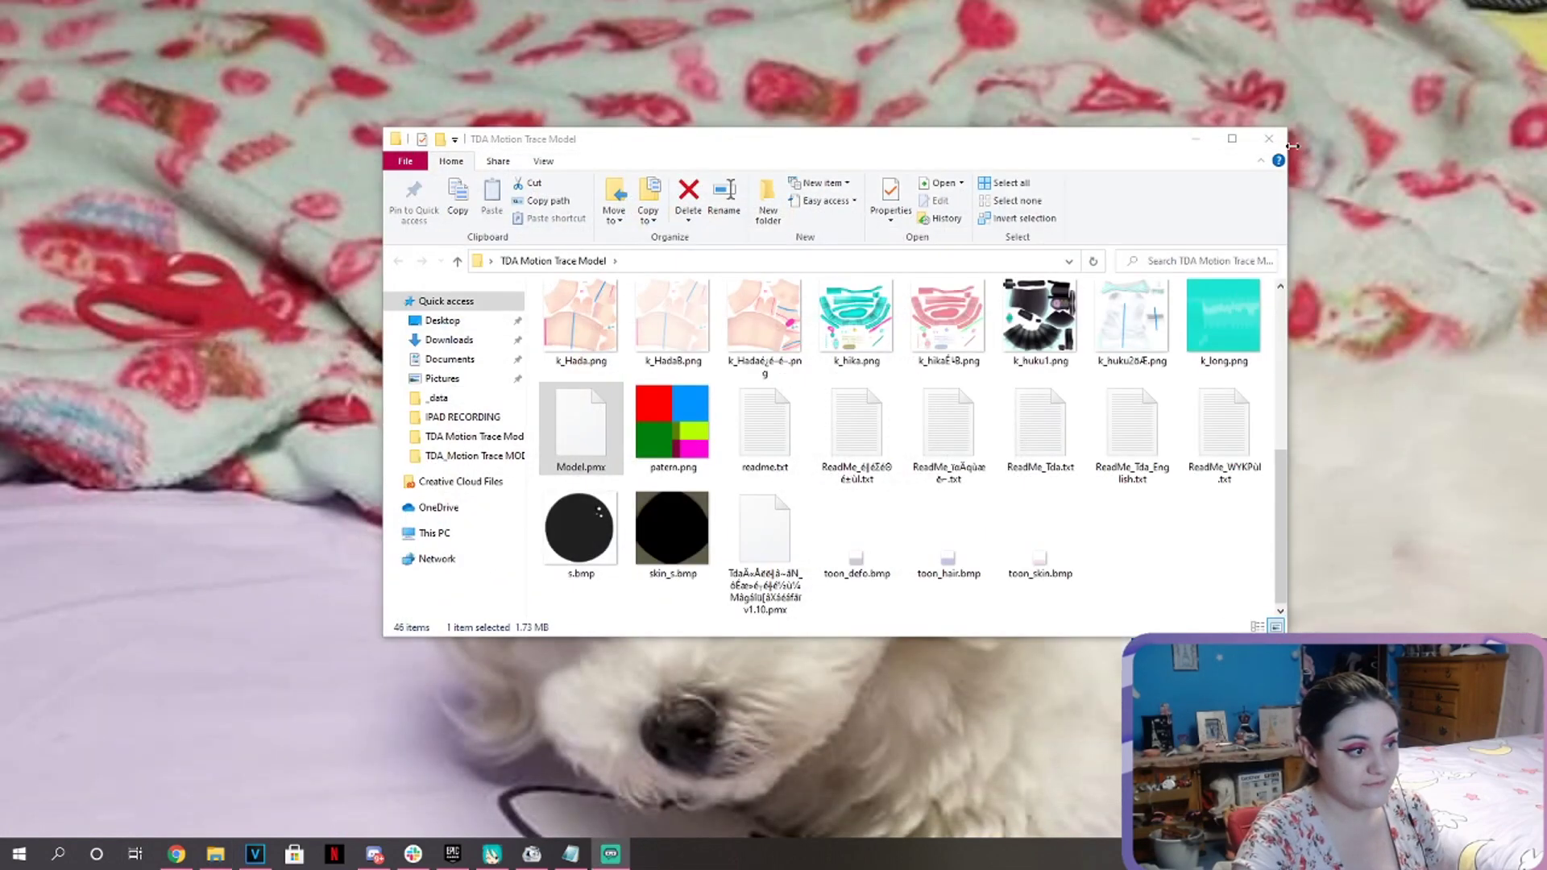
{"action": "left_click", "coordinate": [1283, 146]}
{"action": "left_click_drag", "start_coordinate": [1157, 462], "coordinate": [829, 0]}
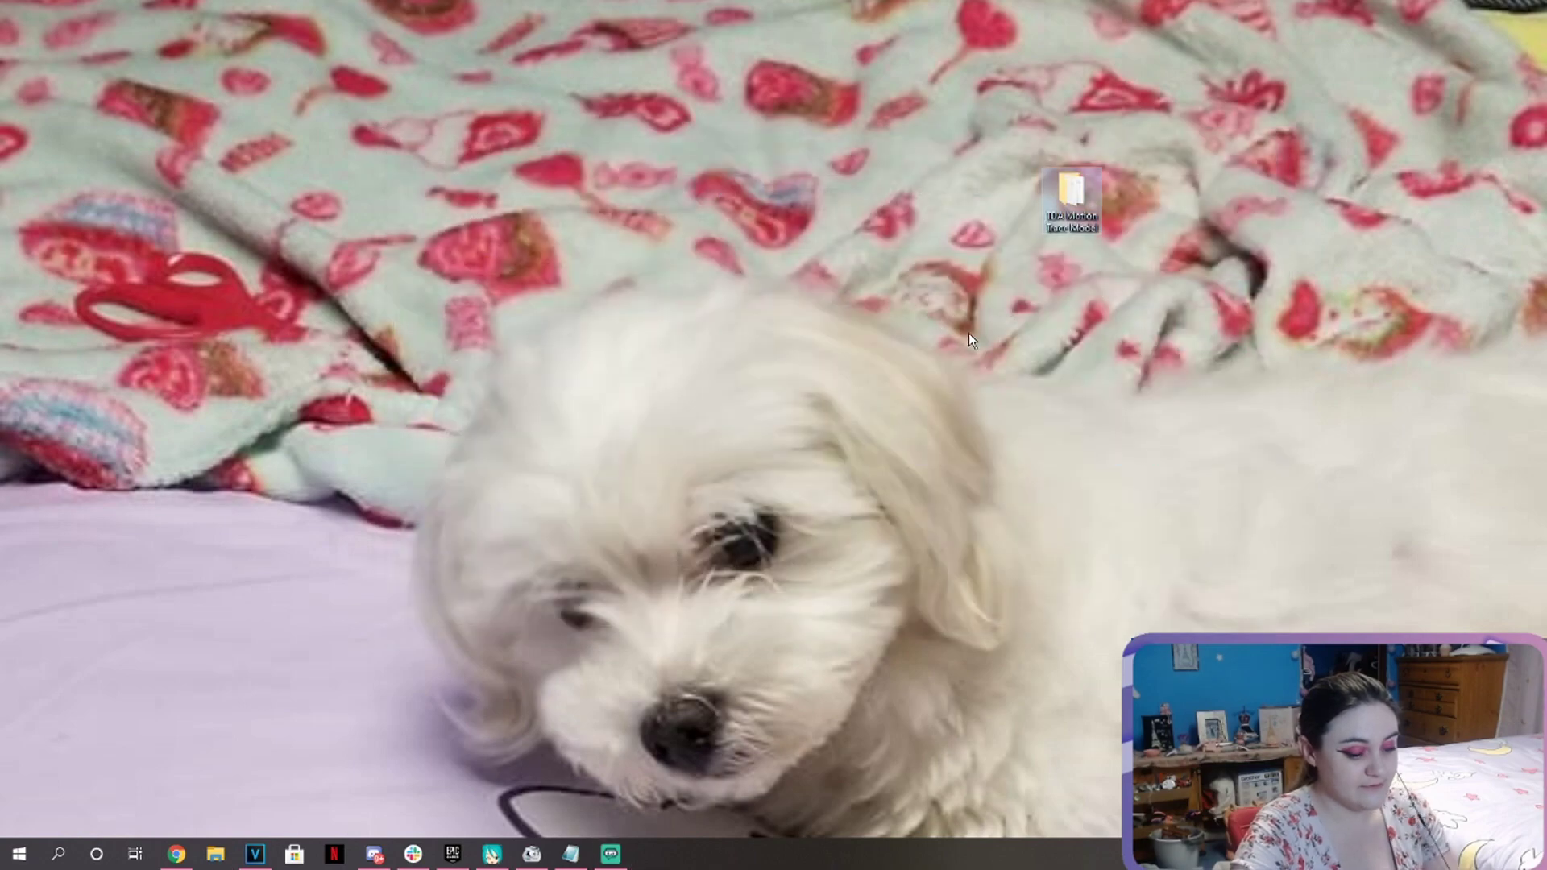
{"action": "key", "text": "Delete"}
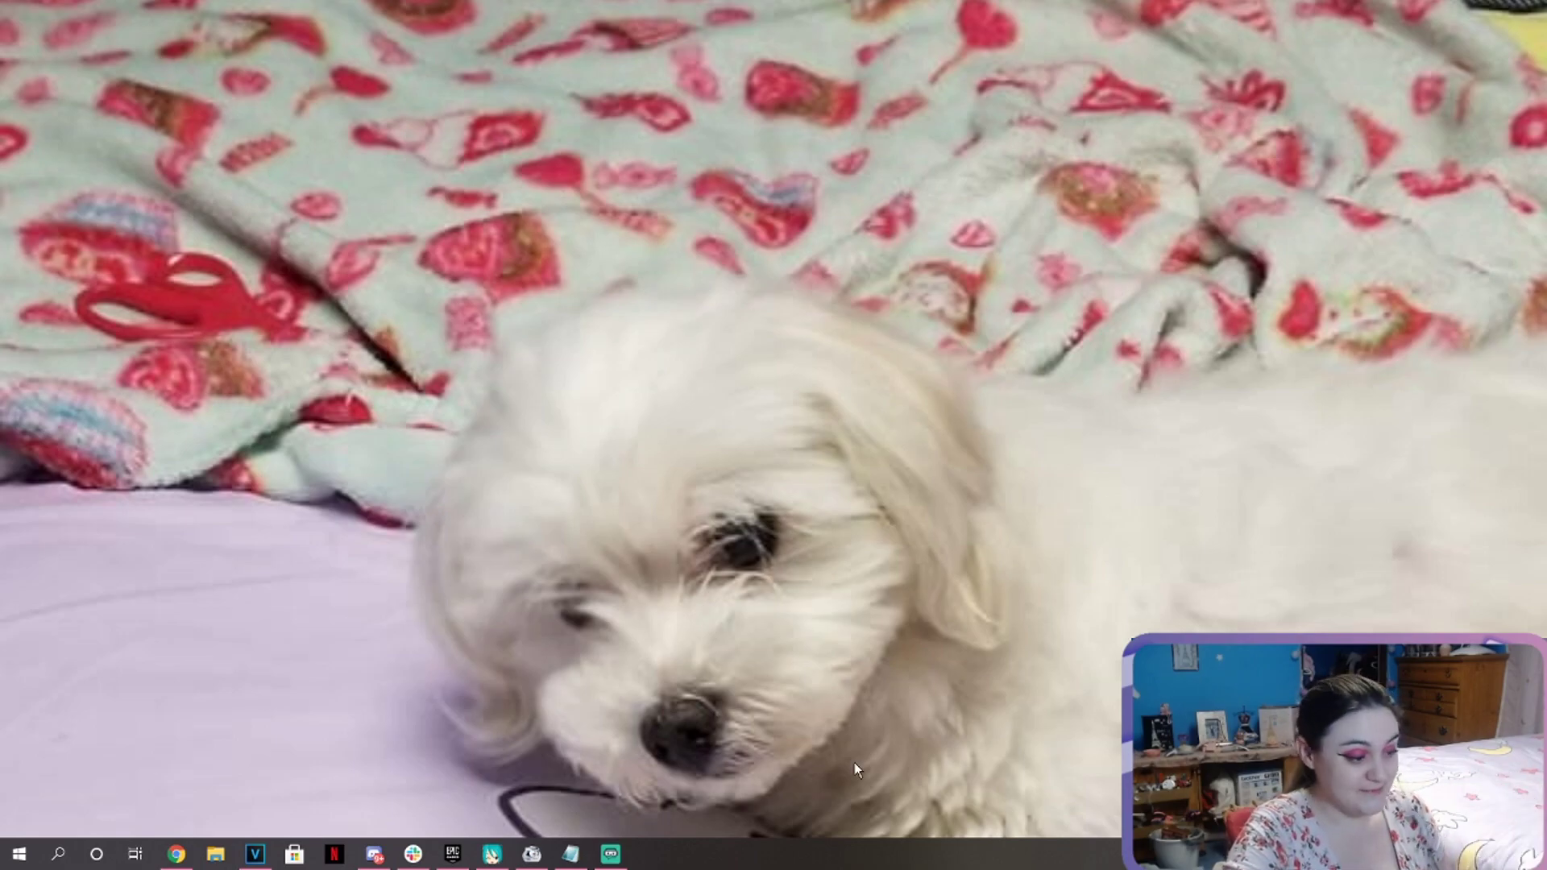
{"action": "mouse_move", "coordinate": [499, 859]}
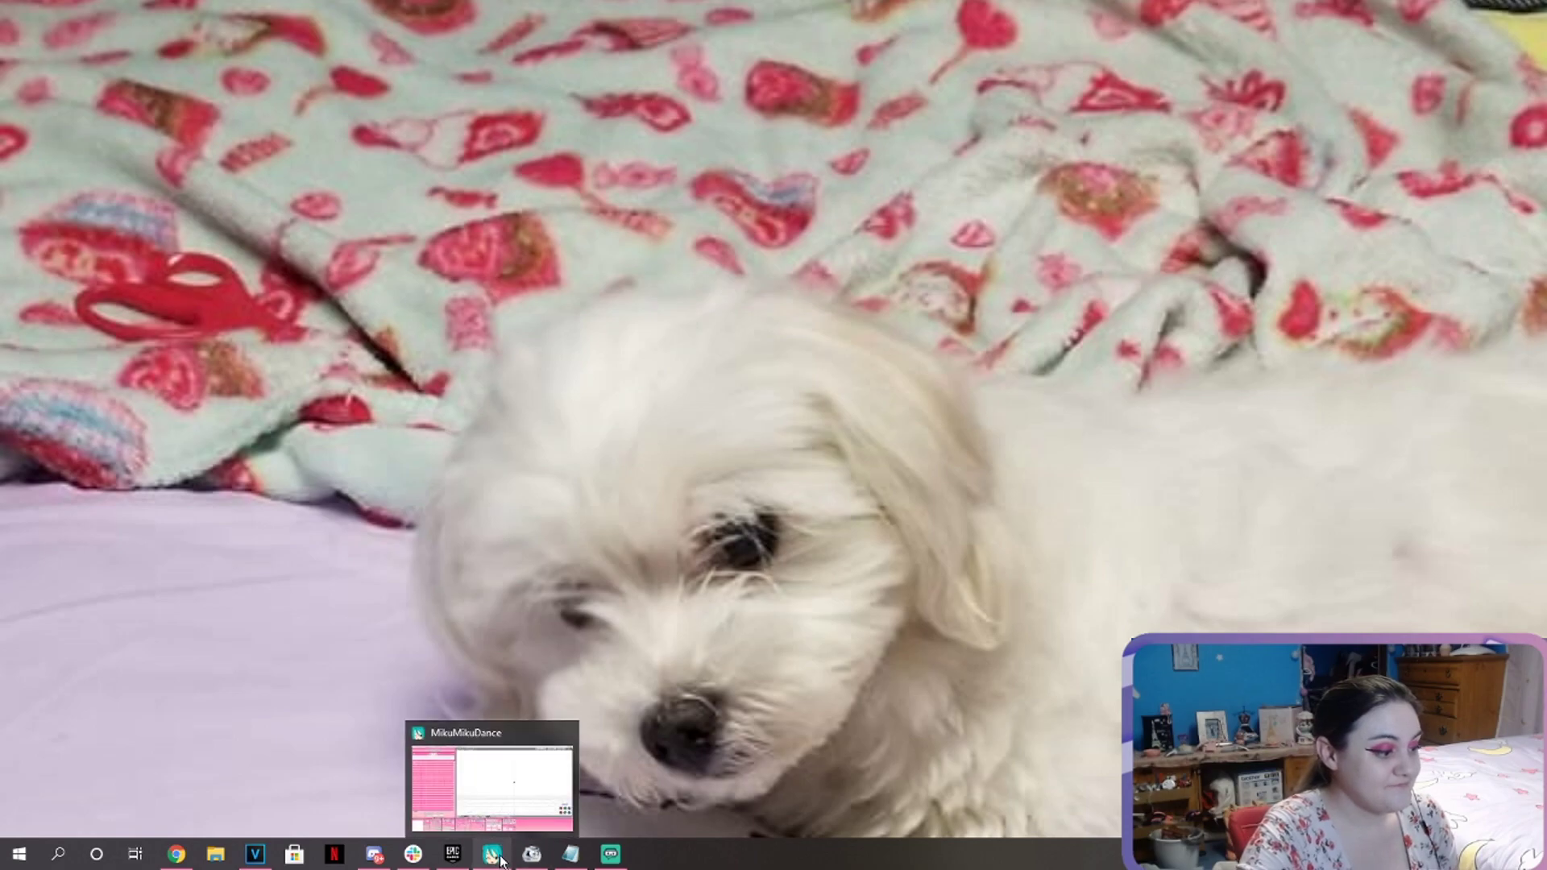
{"action": "left_click", "coordinate": [176, 854]}
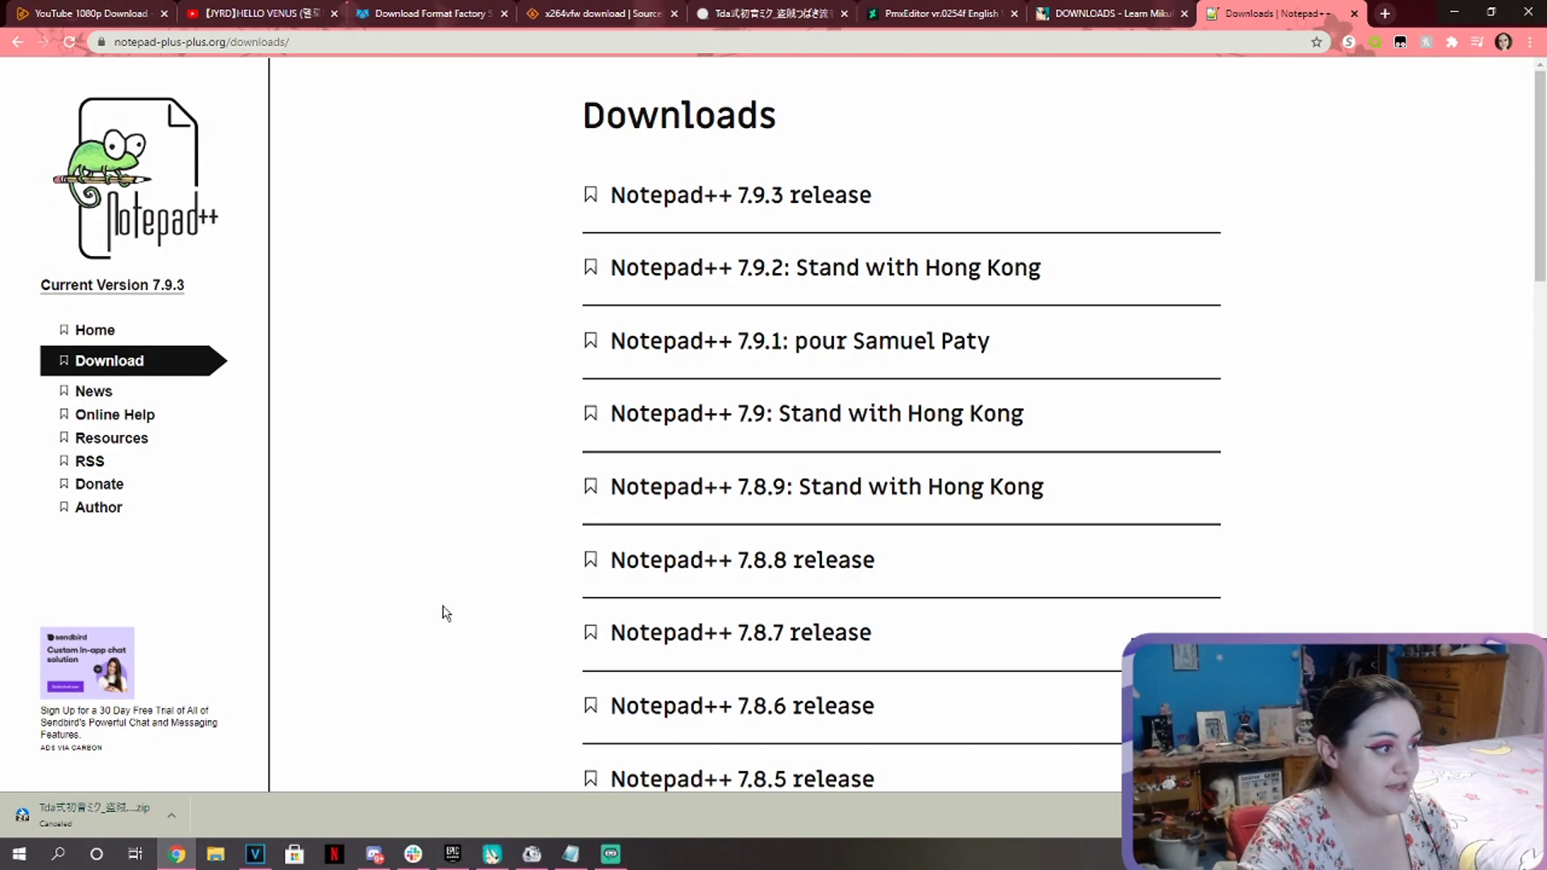
{"action": "left_click", "coordinate": [179, 854]}
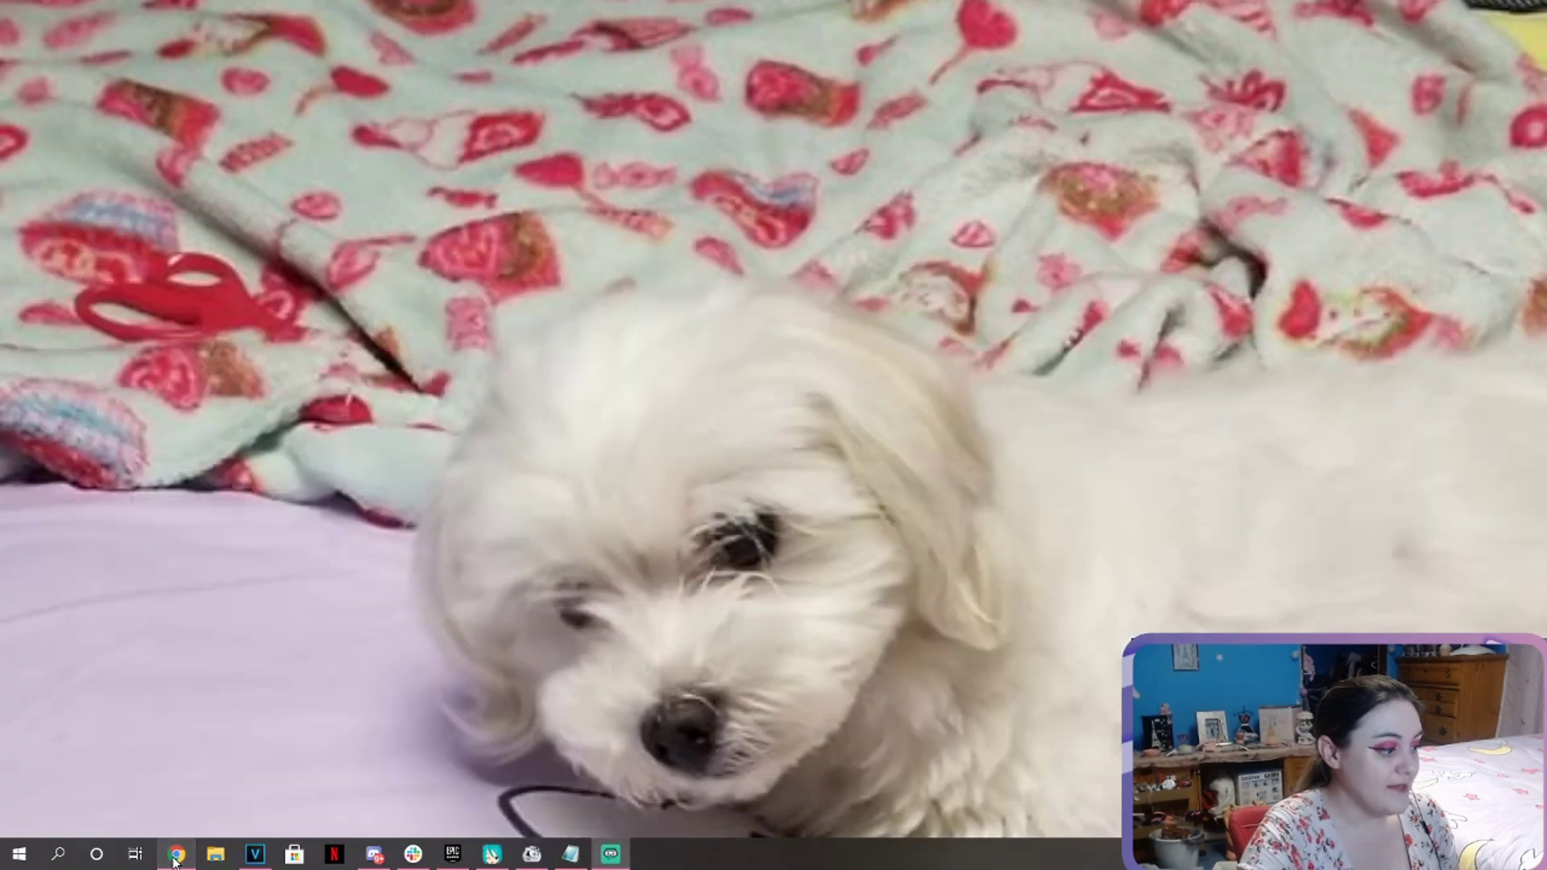
{"action": "left_click", "coordinate": [216, 854]}
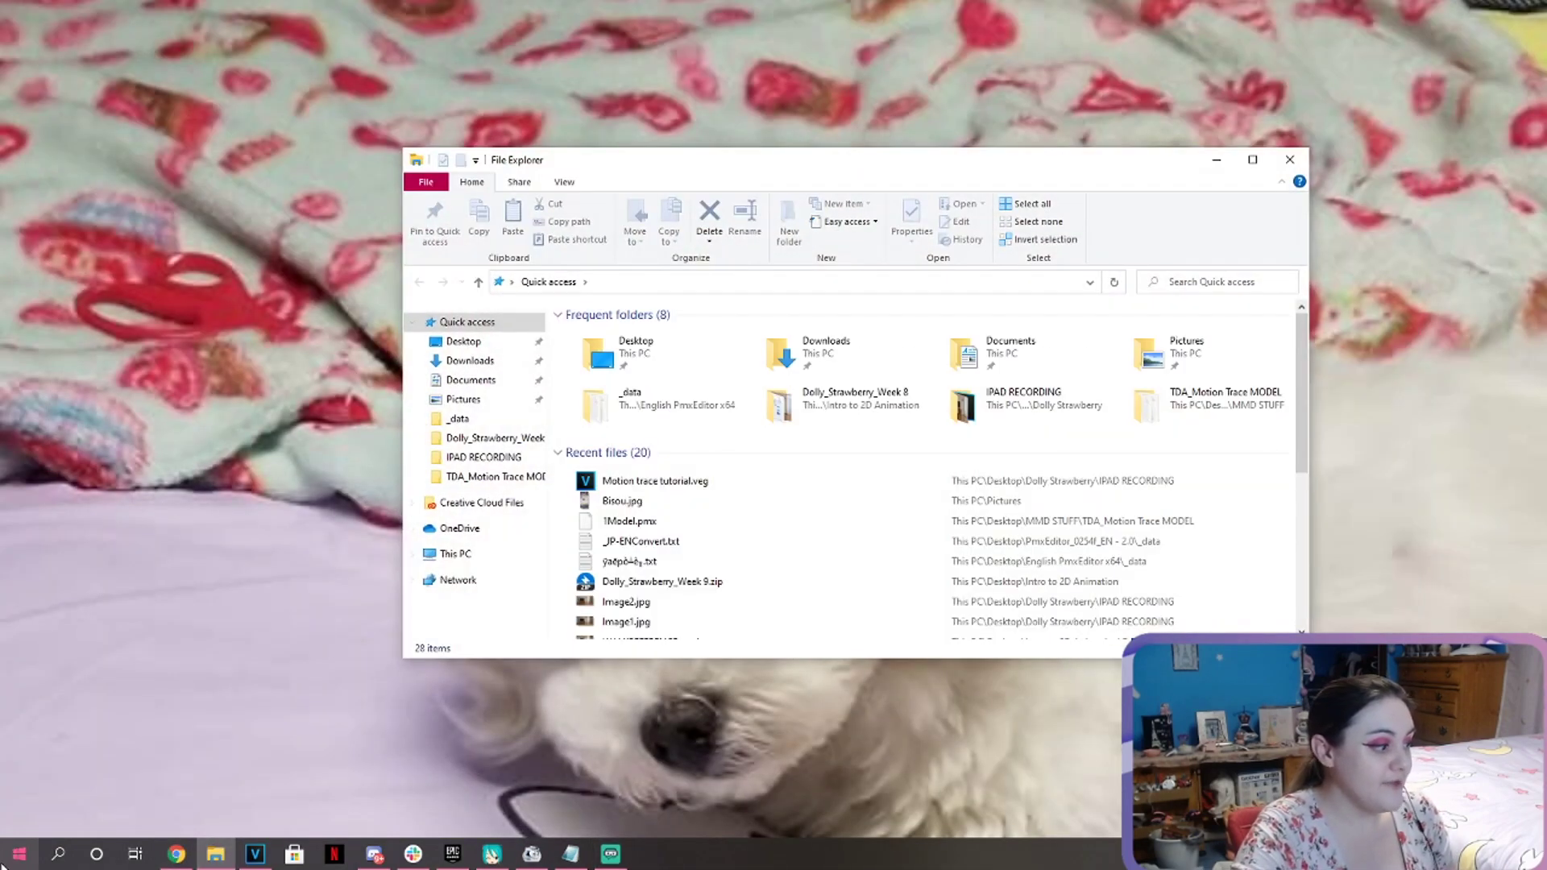
{"action": "left_click", "coordinate": [432, 678]}
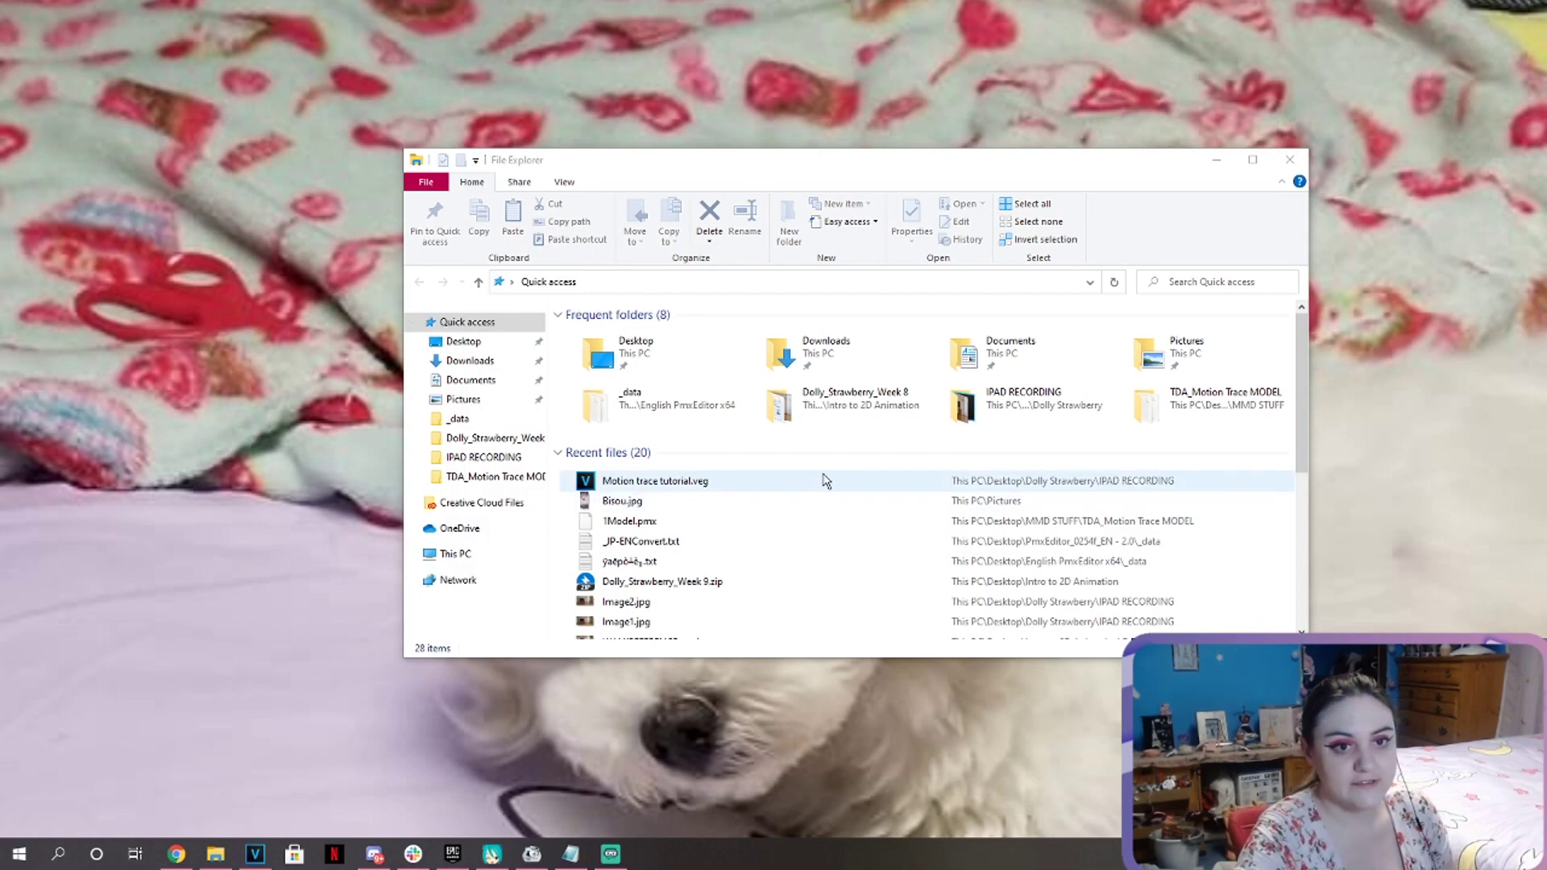
{"action": "left_click", "coordinate": [1289, 159]}
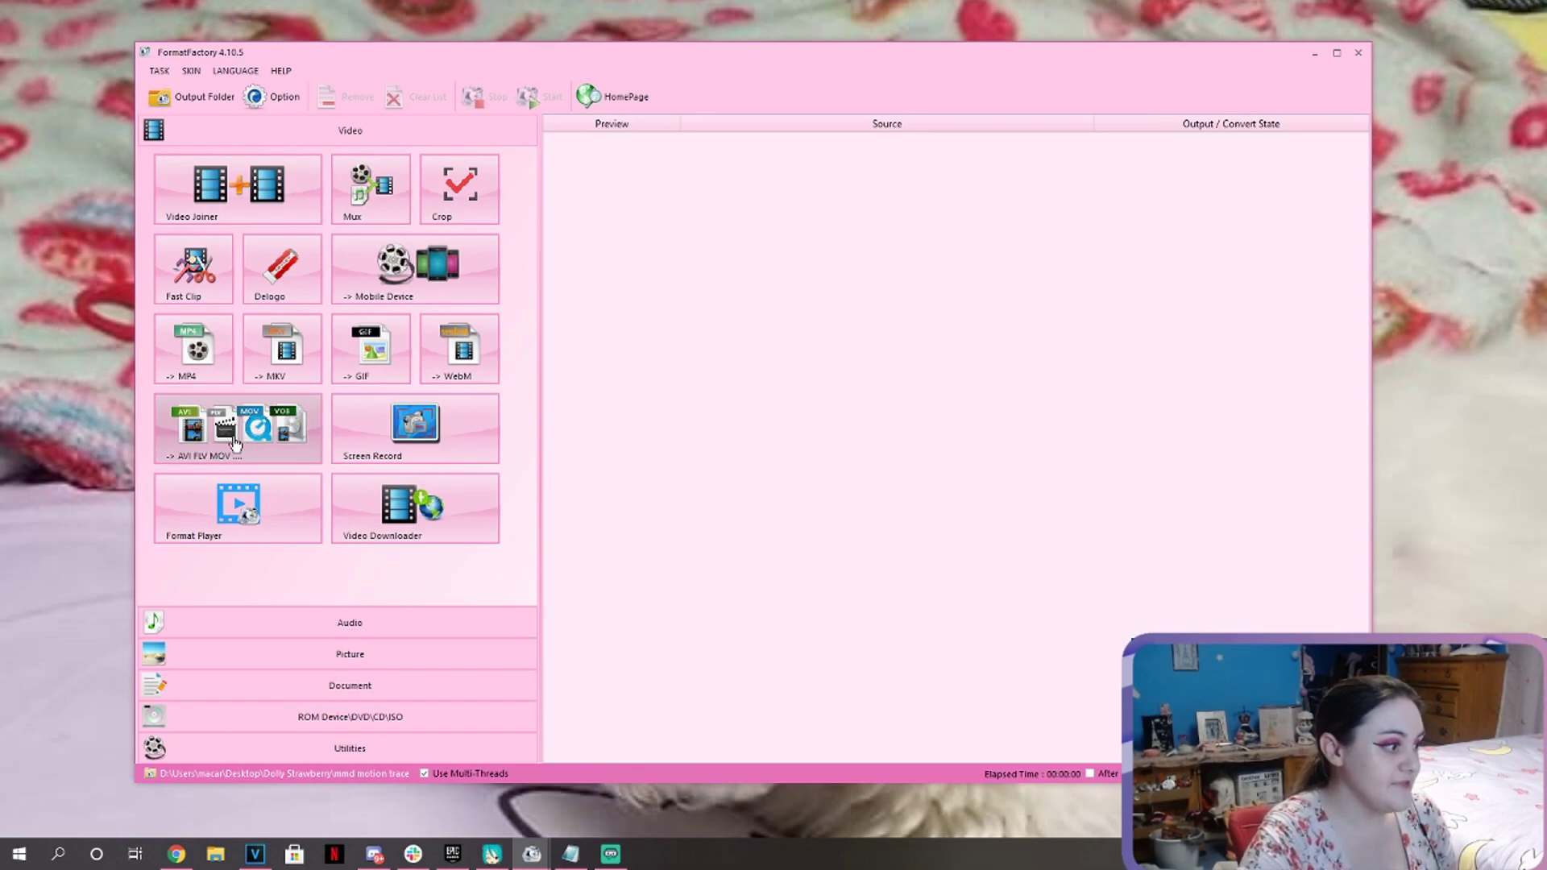
In FormatFactory, check the output folder and set up a video conversion job with AVI as the output format.
{"action": "left_click", "coordinate": [219, 103]}
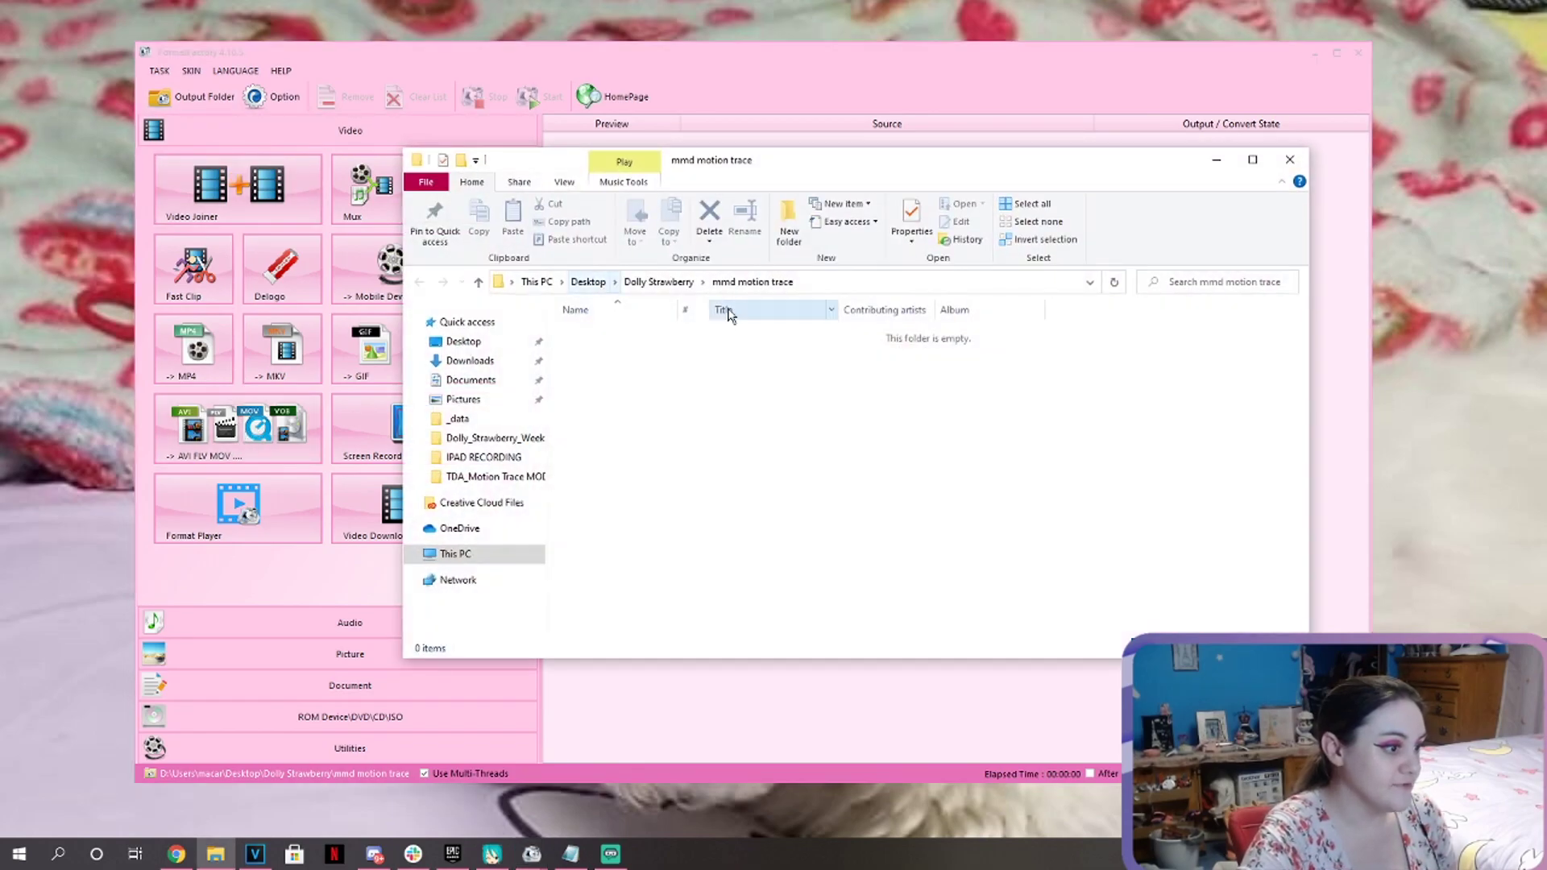
{"action": "left_click", "coordinate": [1290, 158]}
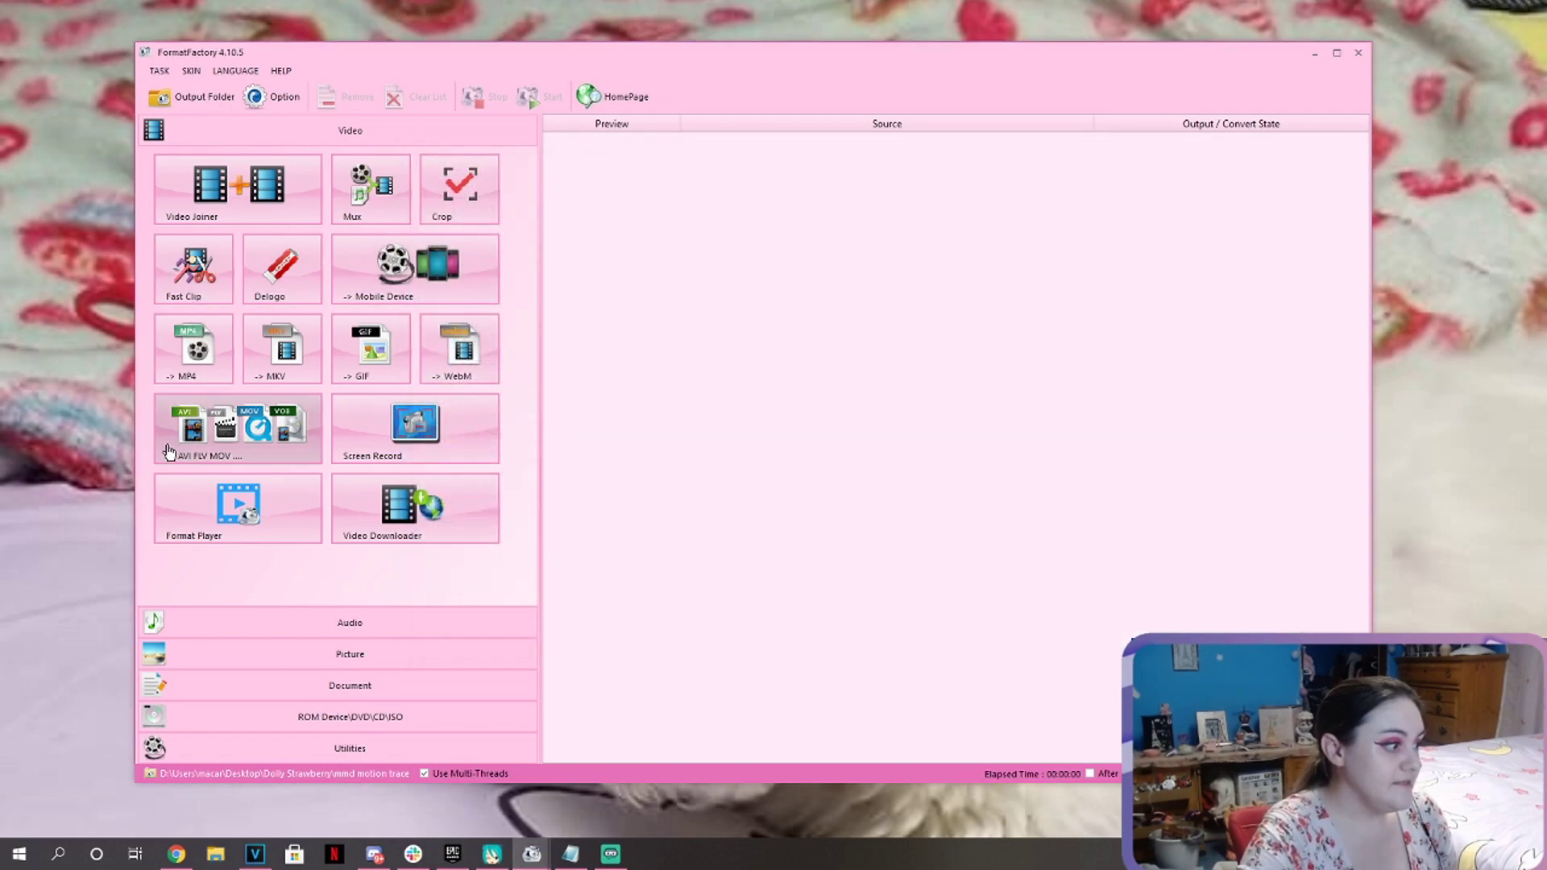
{"action": "left_click", "coordinate": [267, 449]}
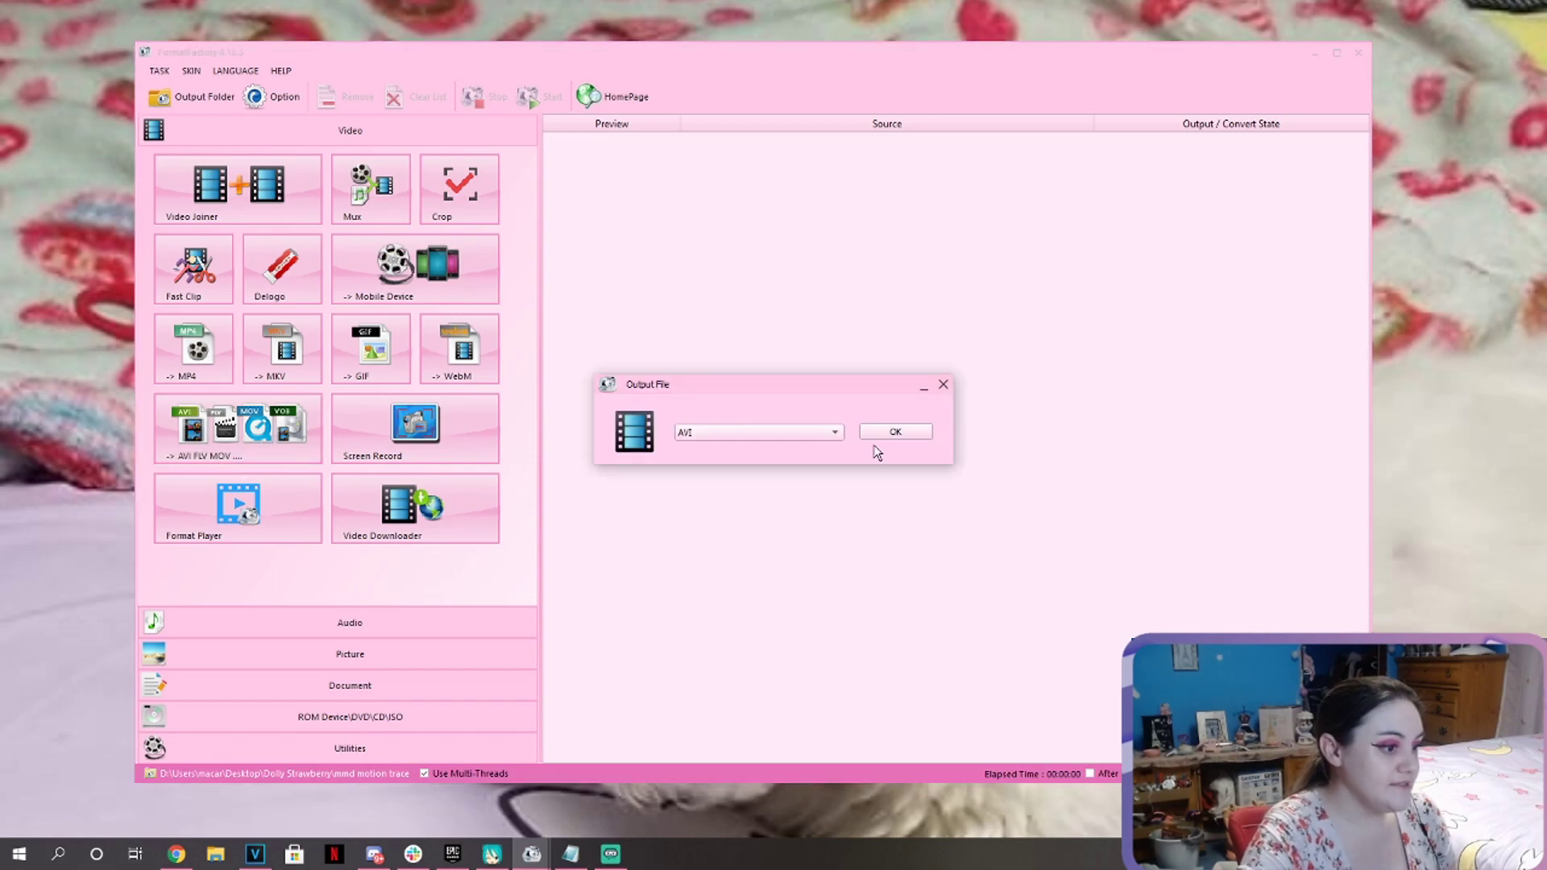
{"action": "left_click", "coordinate": [895, 432]}
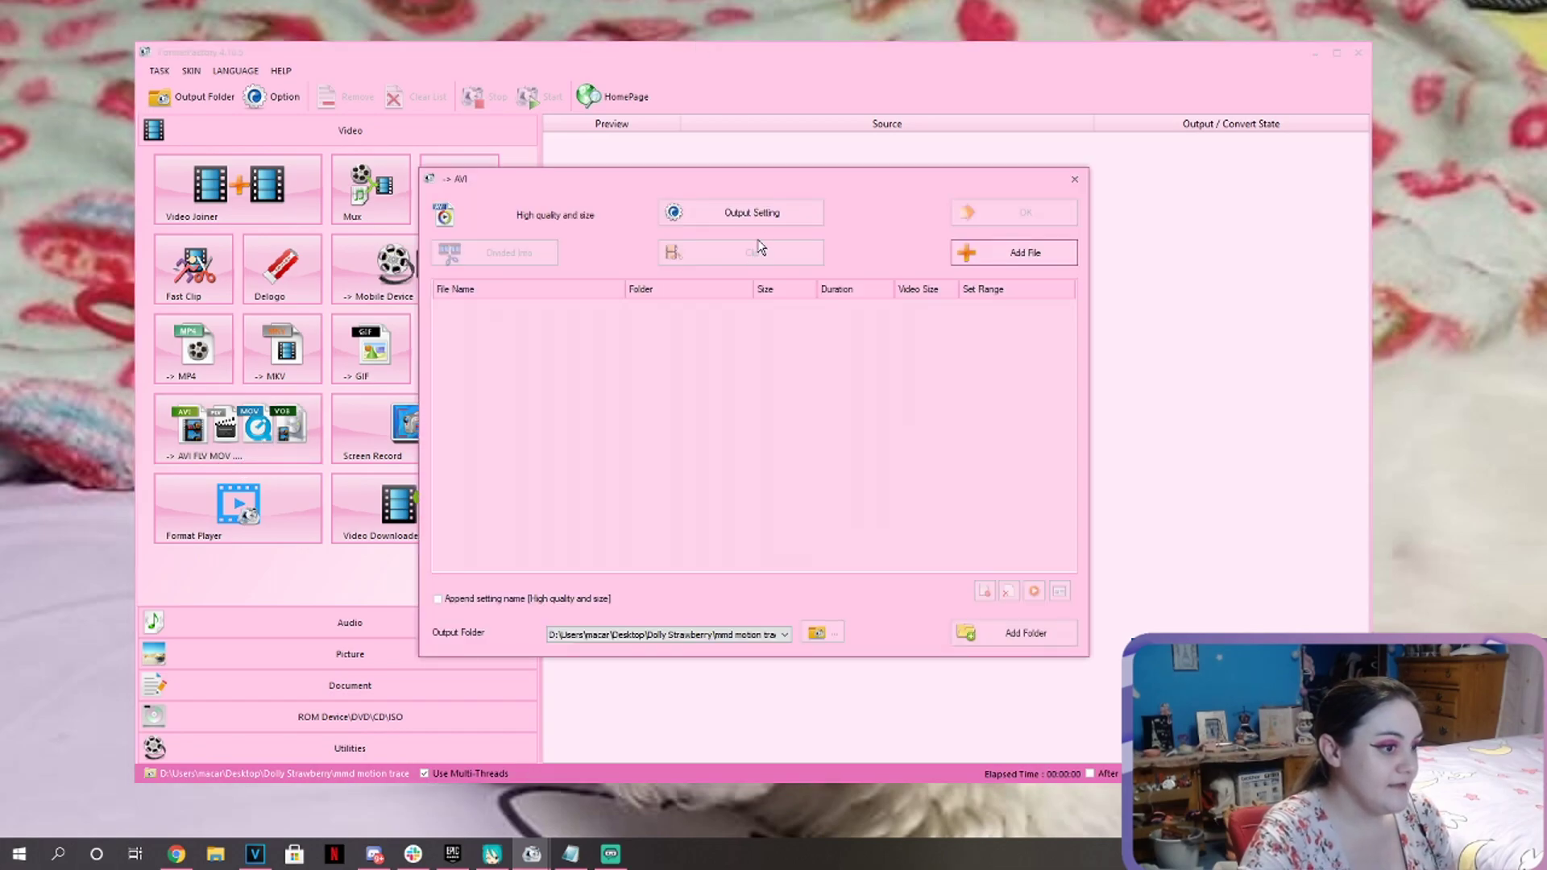
Set the video encoding of the AVI output to AVC(H264) and accept the output settings.
{"action": "left_click", "coordinate": [764, 215]}
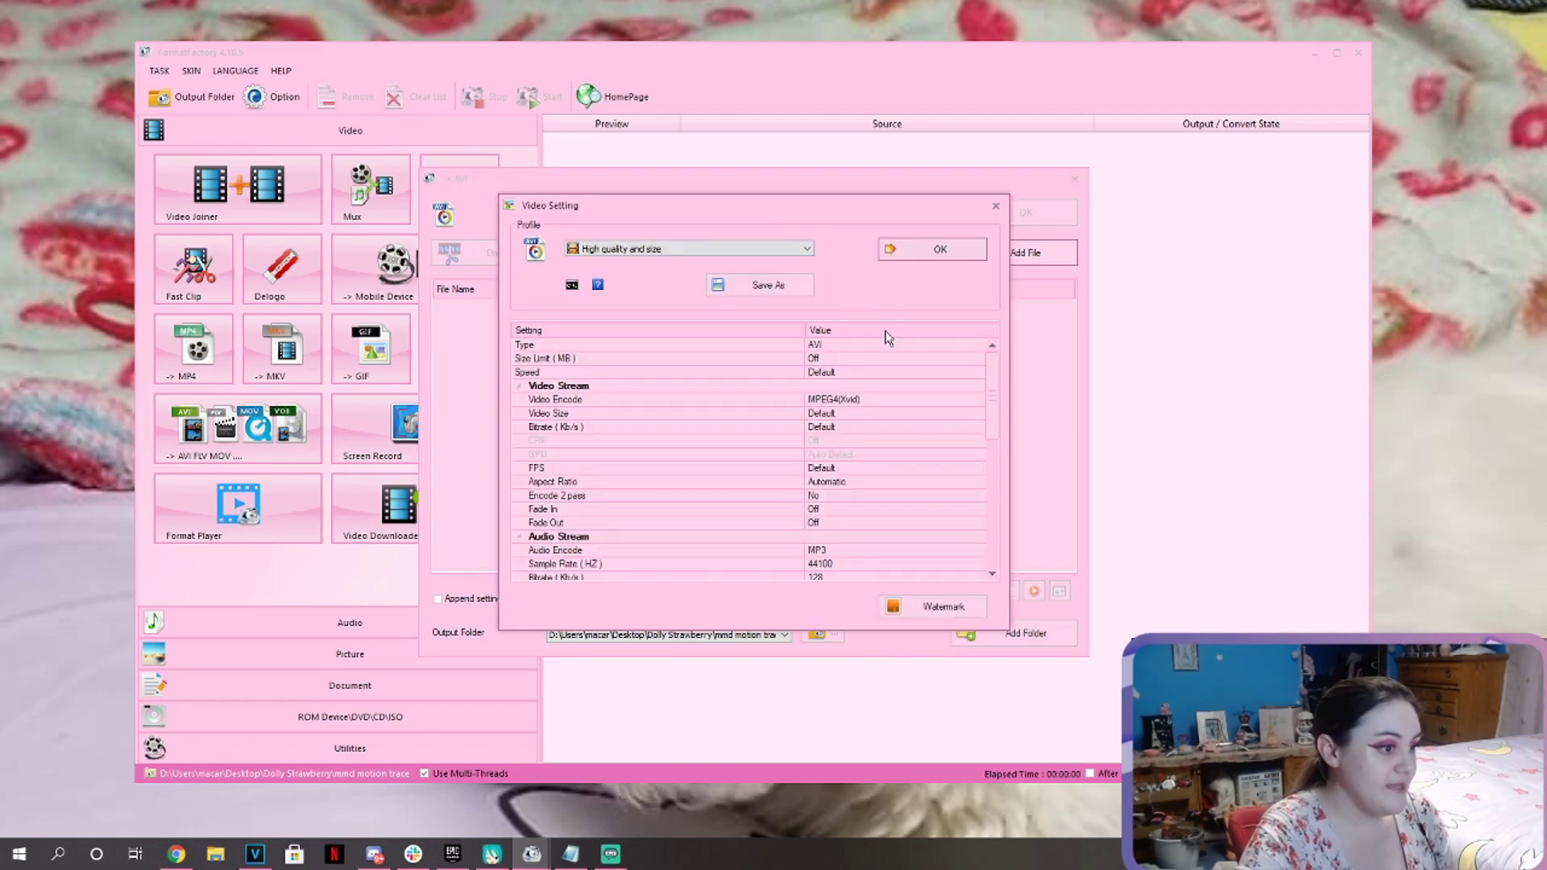
{"action": "left_click", "coordinate": [883, 399]}
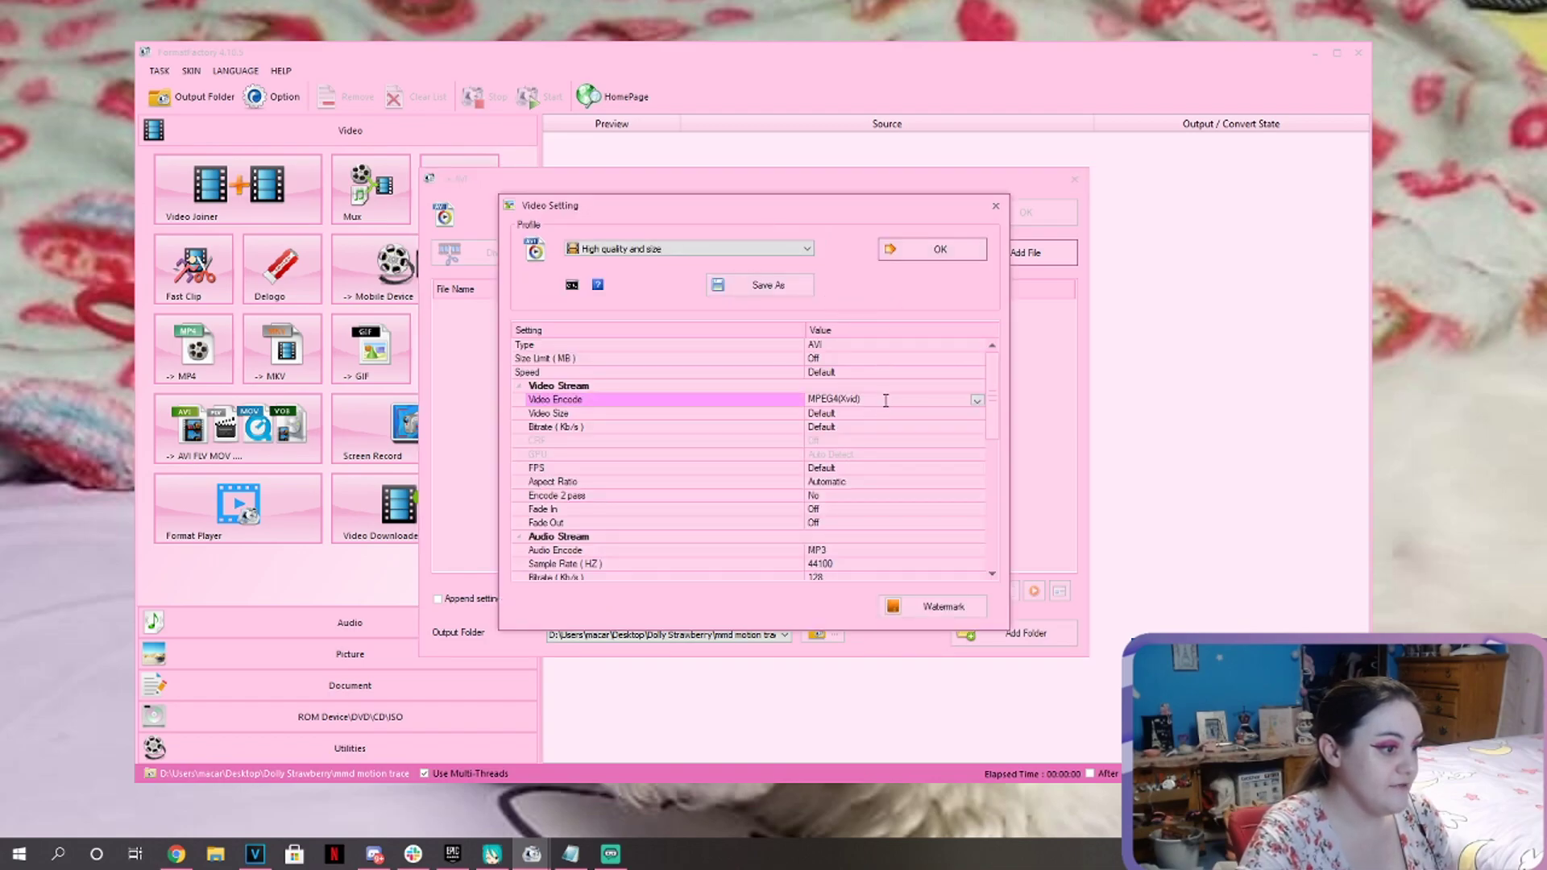
{"action": "left_click", "coordinate": [976, 401]}
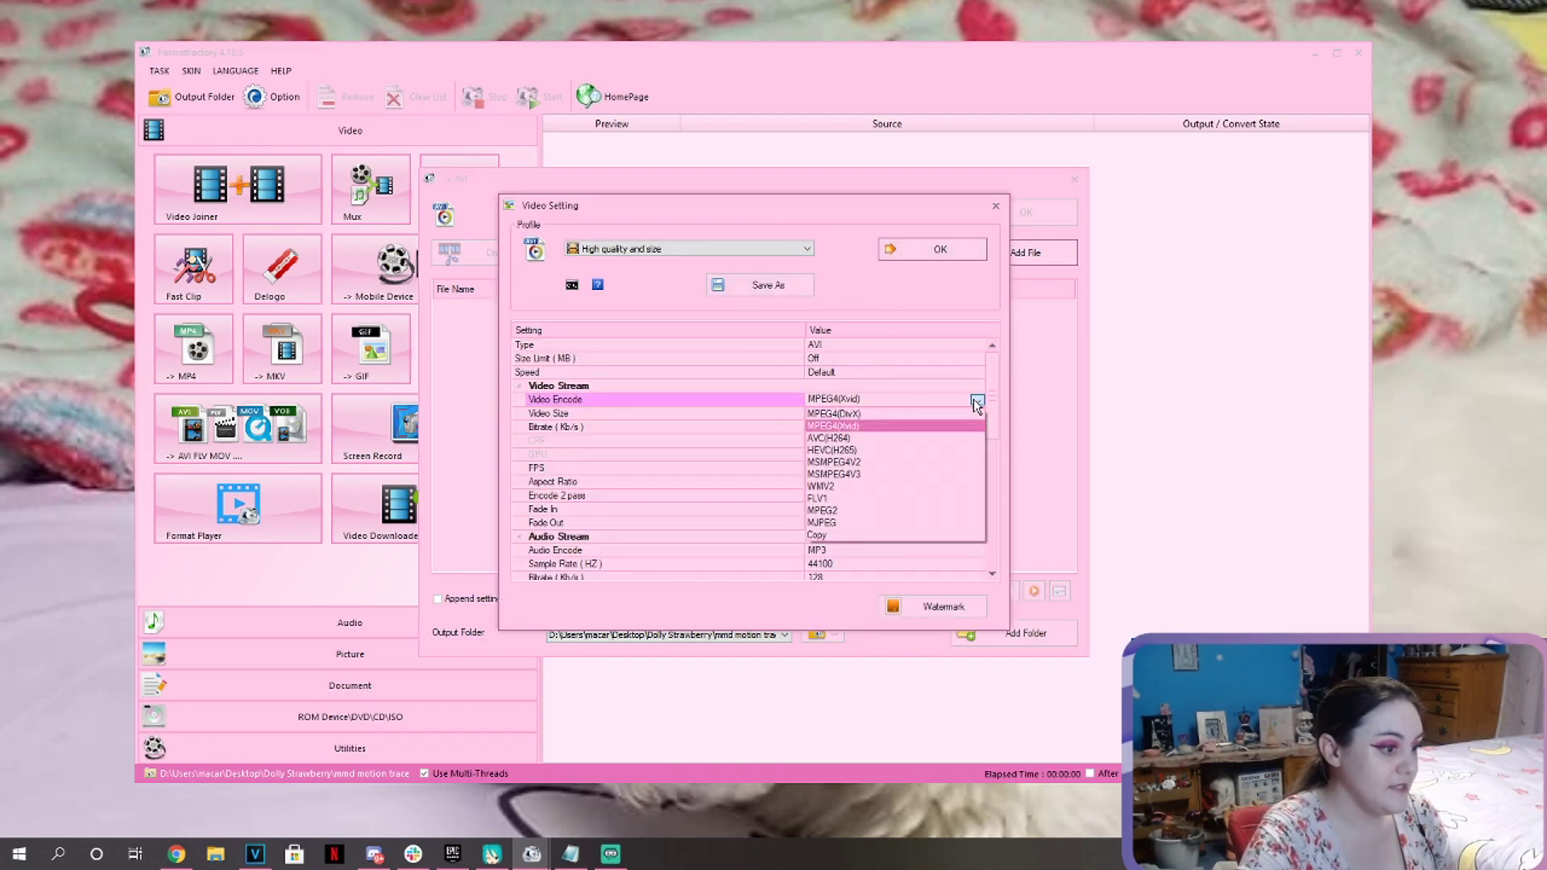
{"action": "left_click", "coordinate": [958, 439]}
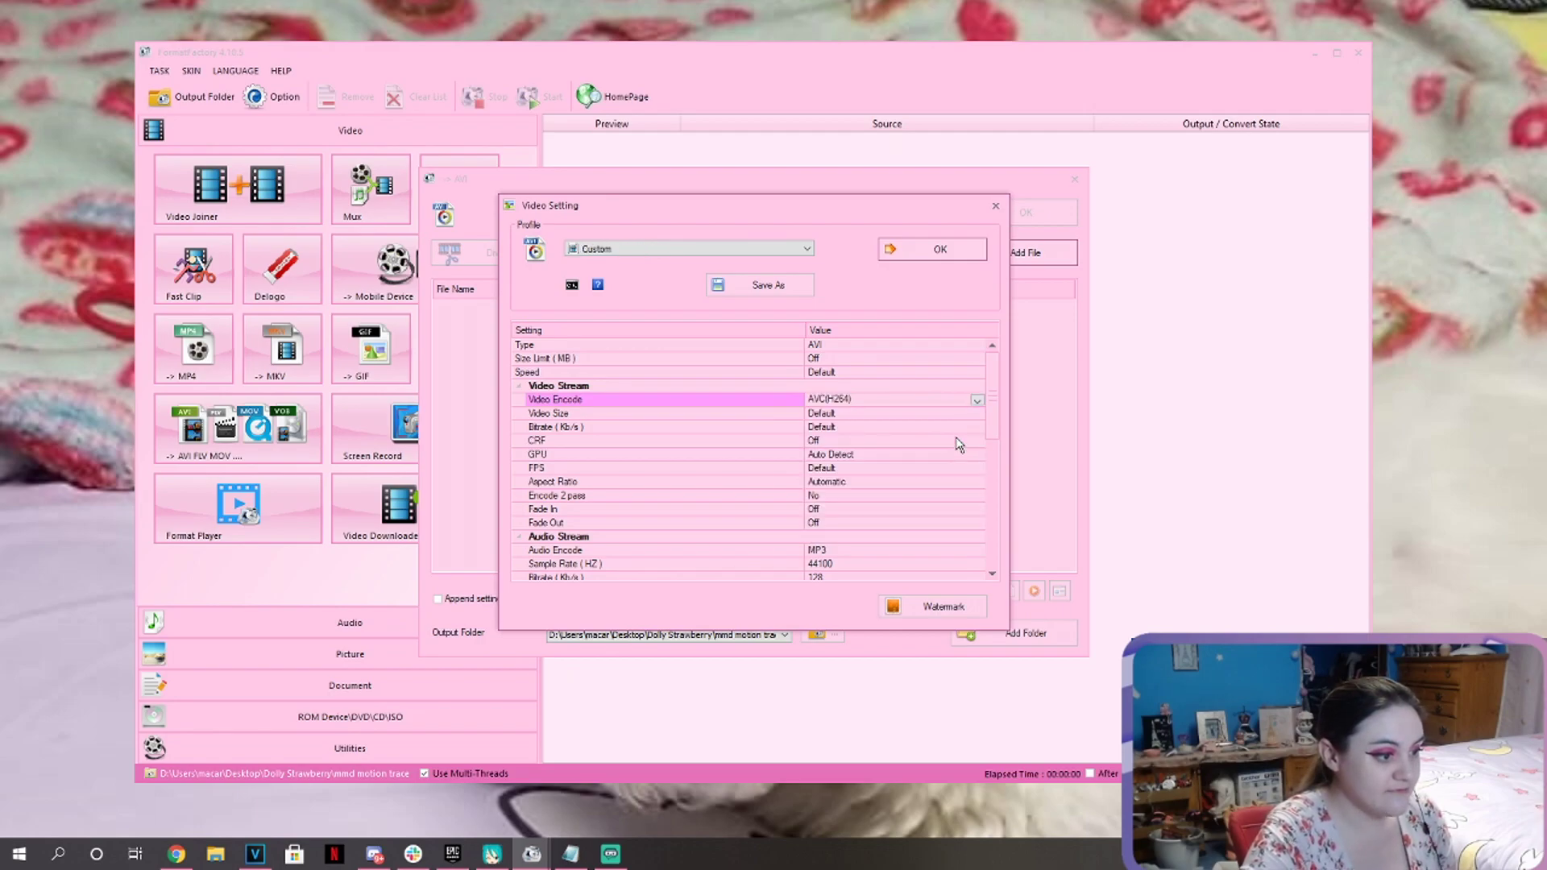
{"action": "left_click", "coordinate": [941, 250]}
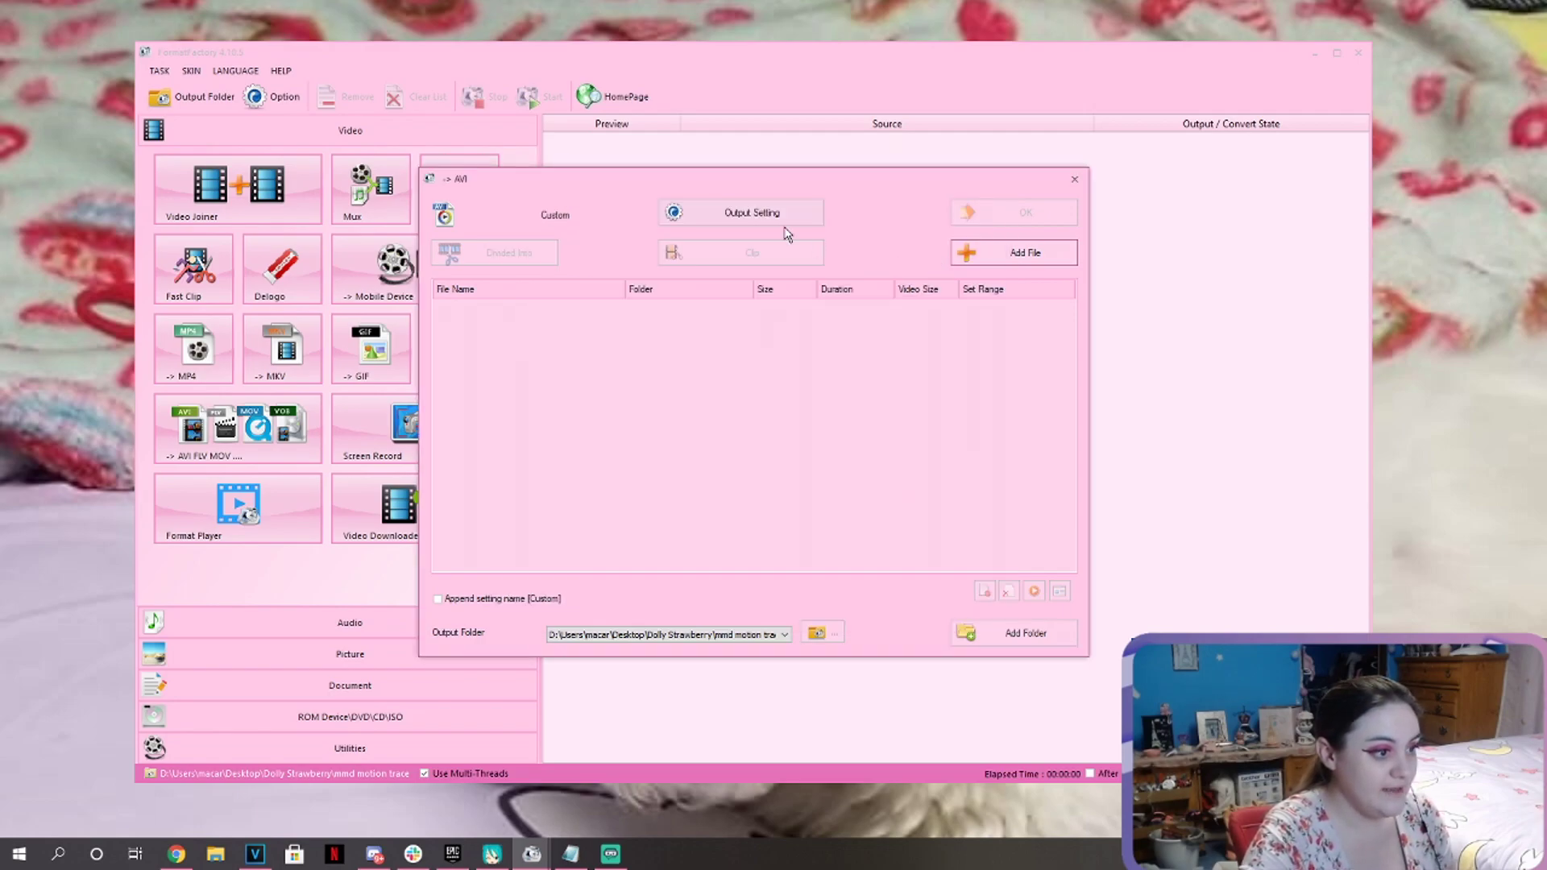
Add the HELLO VENUS Wiggle Wiggle dance cover video from Downloads to the AVI conversion job.
{"action": "left_click", "coordinate": [967, 253]}
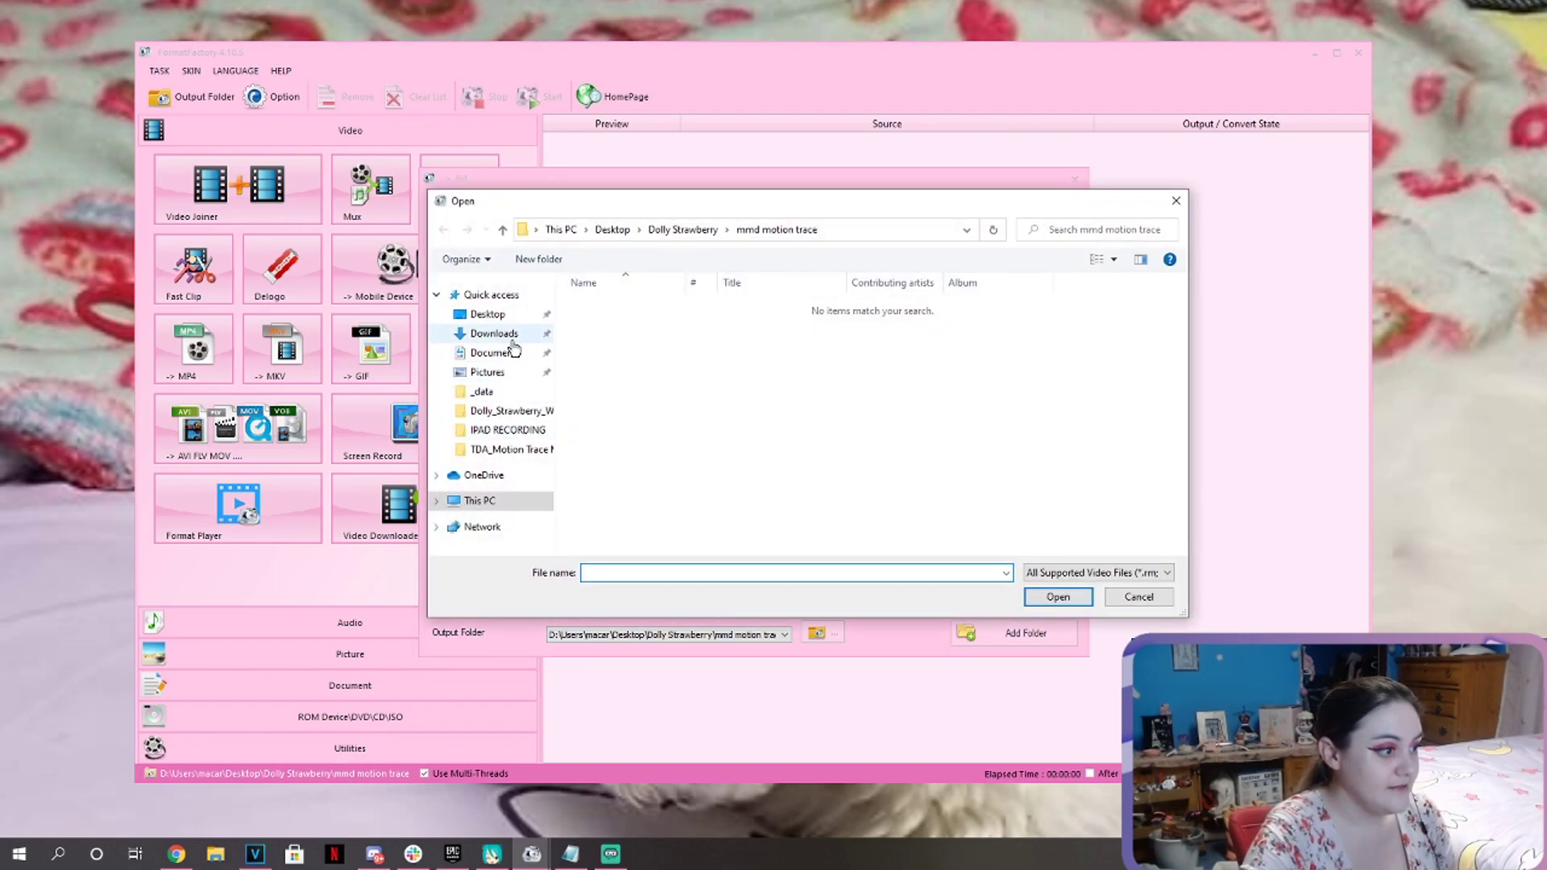
{"action": "left_click", "coordinate": [512, 339]}
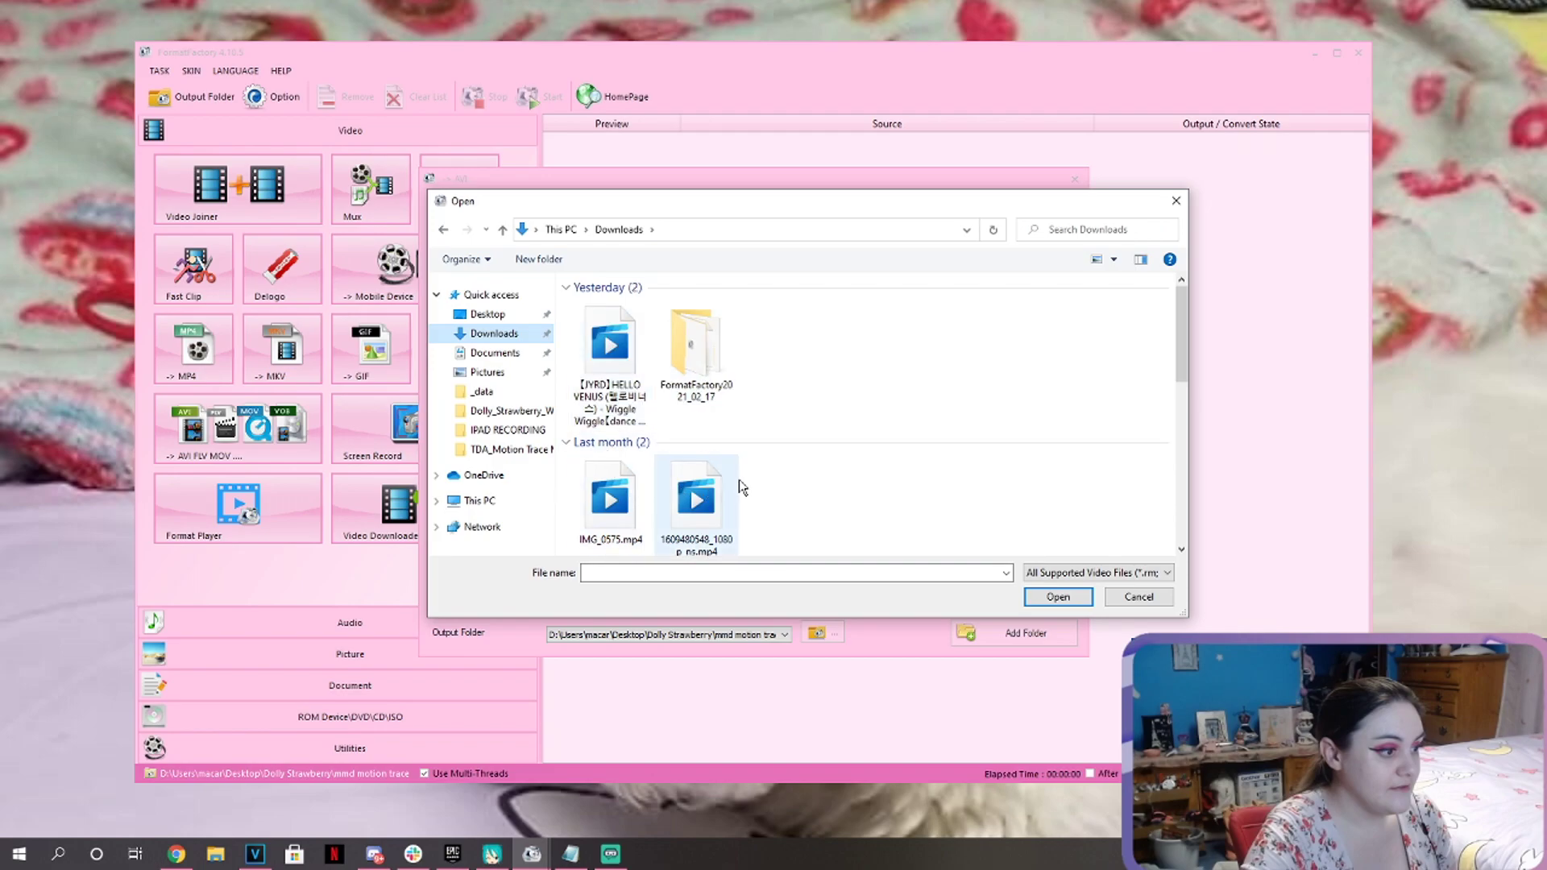
{"action": "left_click", "coordinate": [592, 366]}
{"action": "left_click", "coordinate": [1057, 595]}
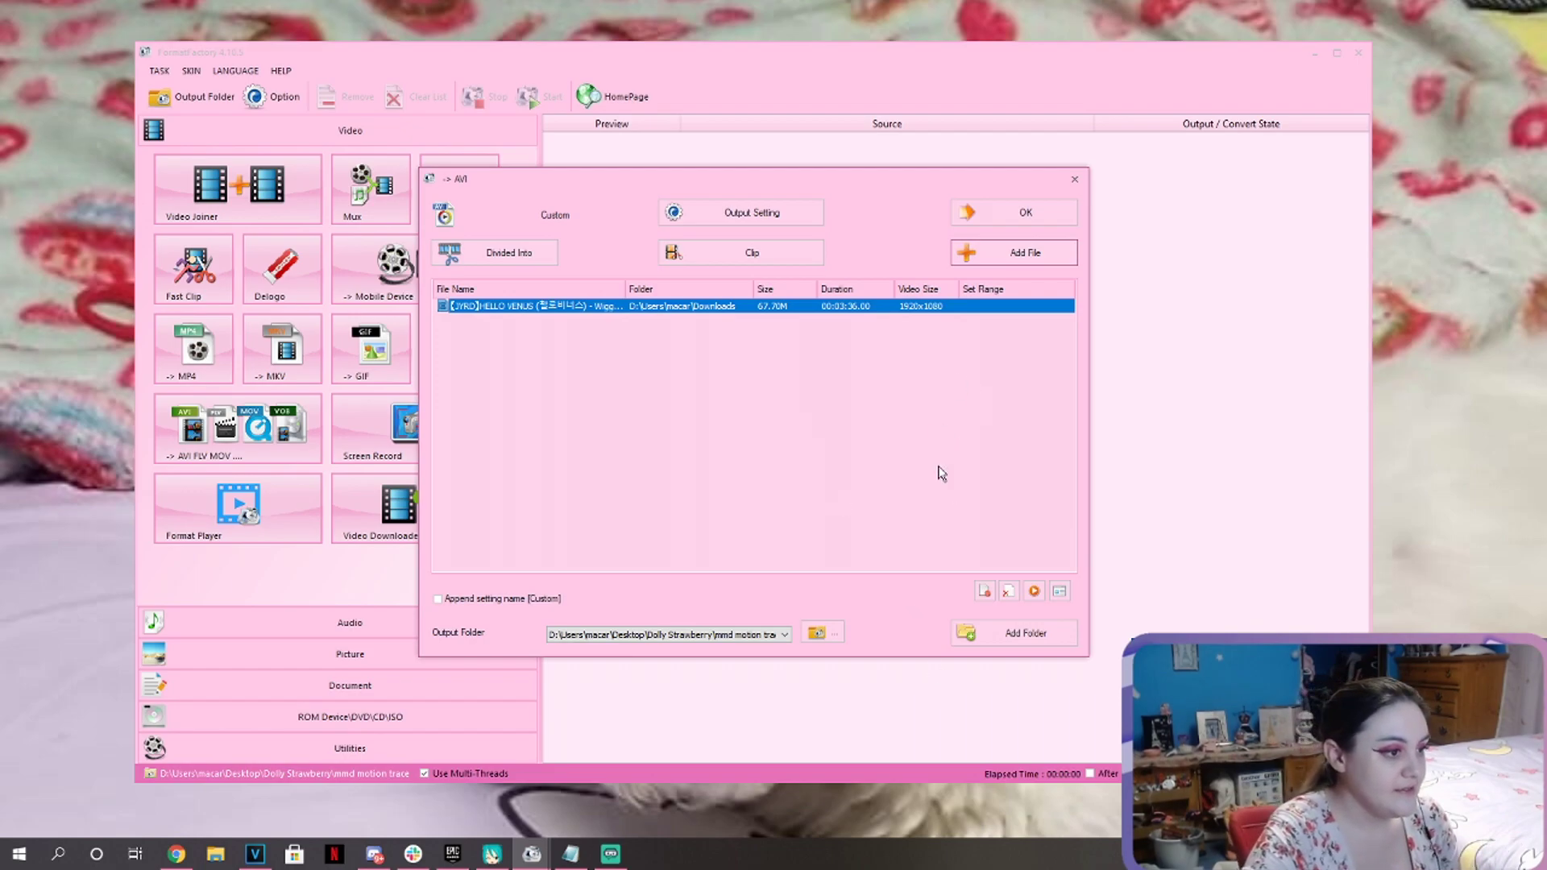
{"action": "left_click", "coordinate": [815, 638]}
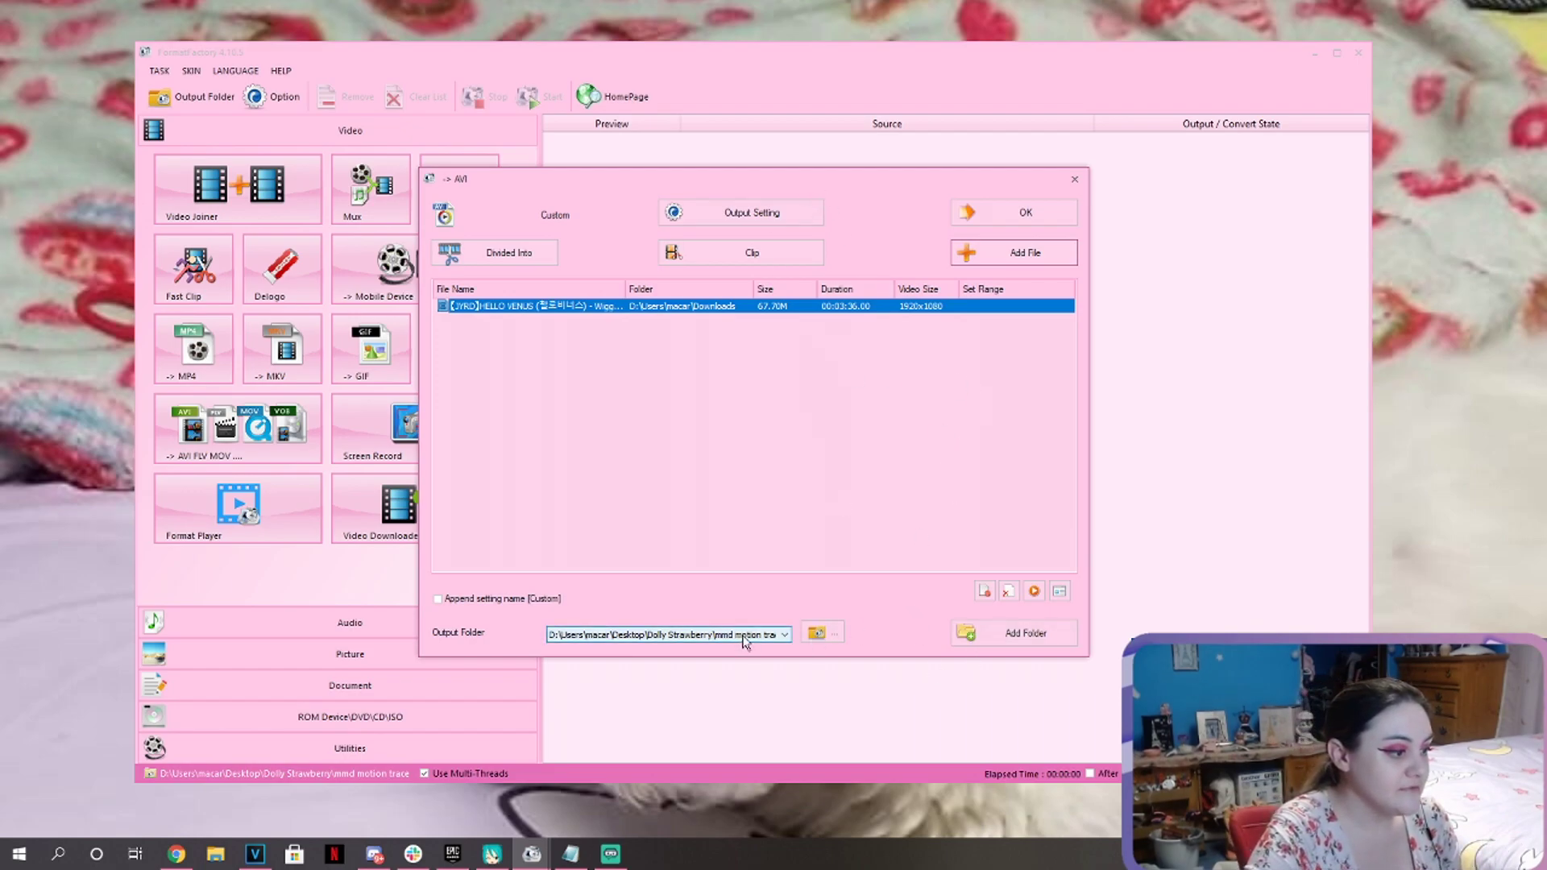
Queue the dance cover video, run its conversion to AVI and close FormatFactory.
{"action": "left_click", "coordinate": [1027, 216]}
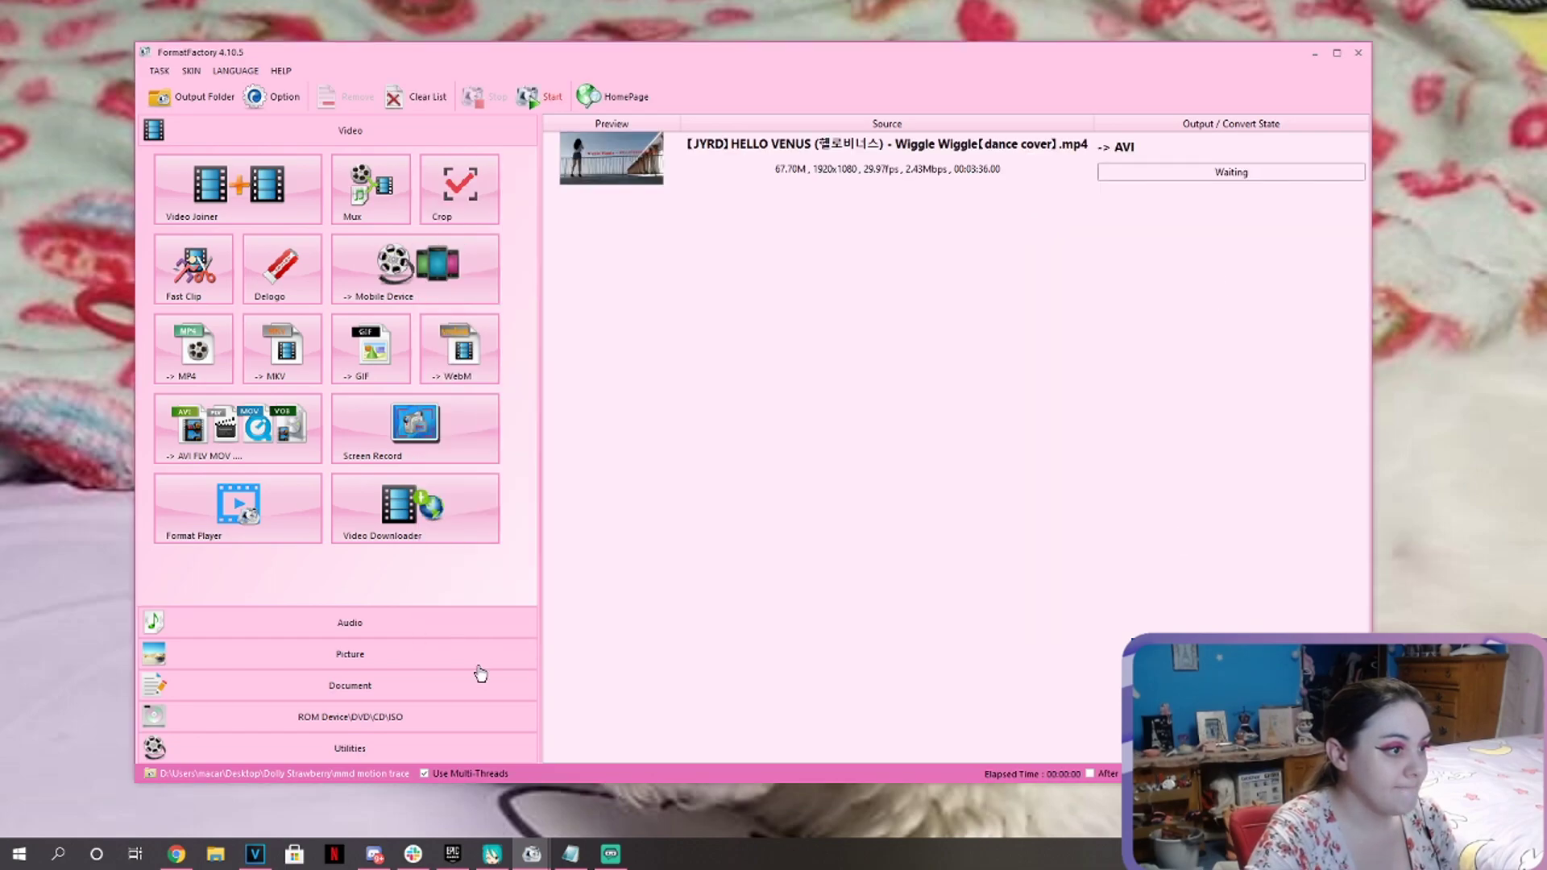
{"action": "left_click", "coordinate": [530, 99]}
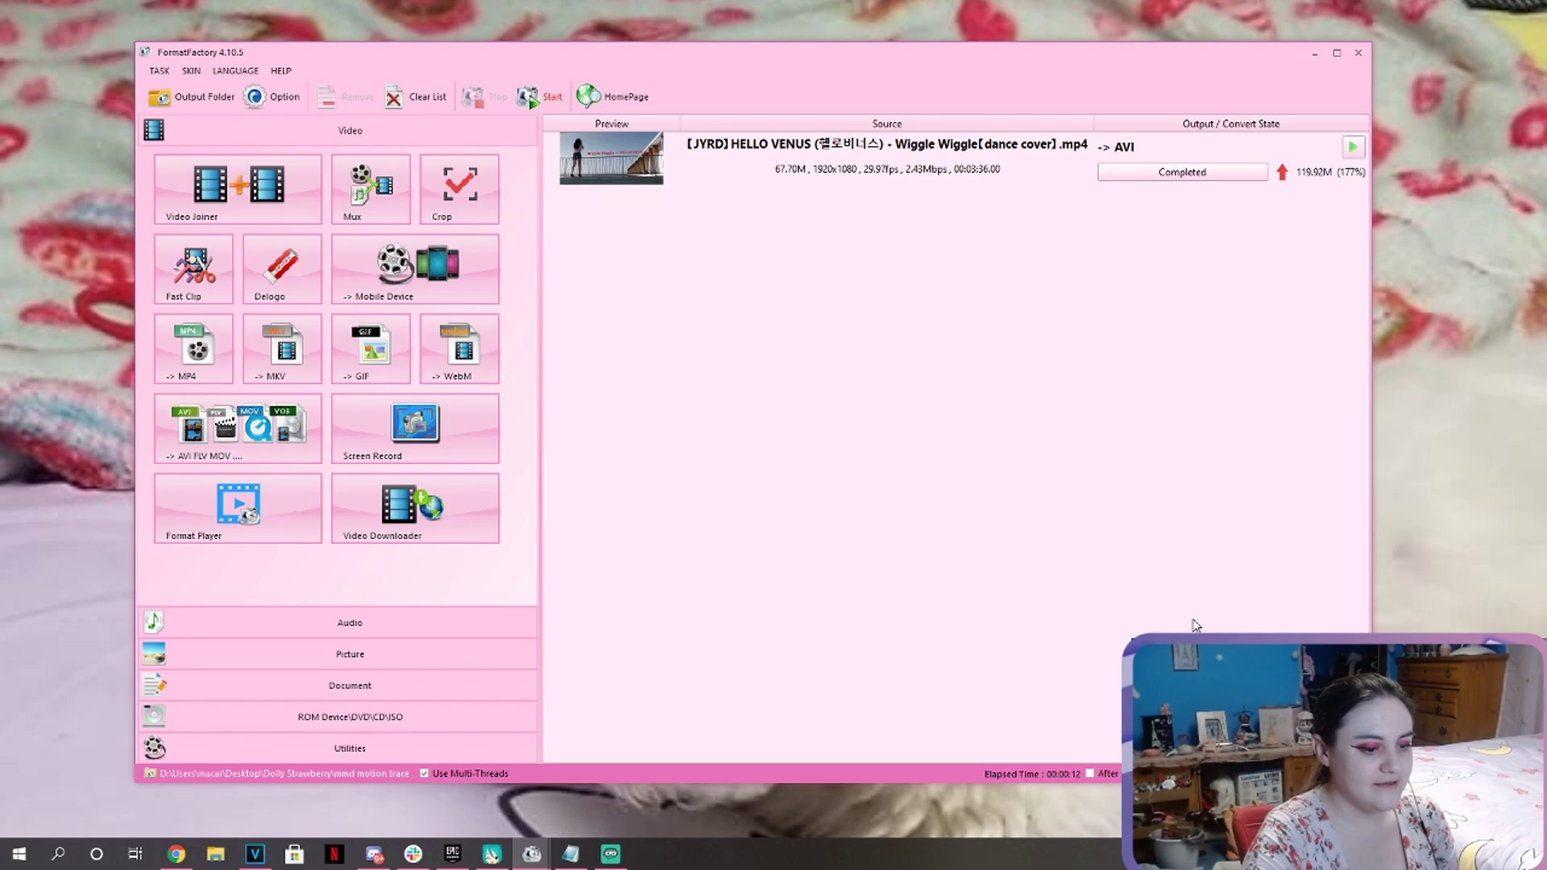
{"action": "left_click", "coordinate": [1359, 56]}
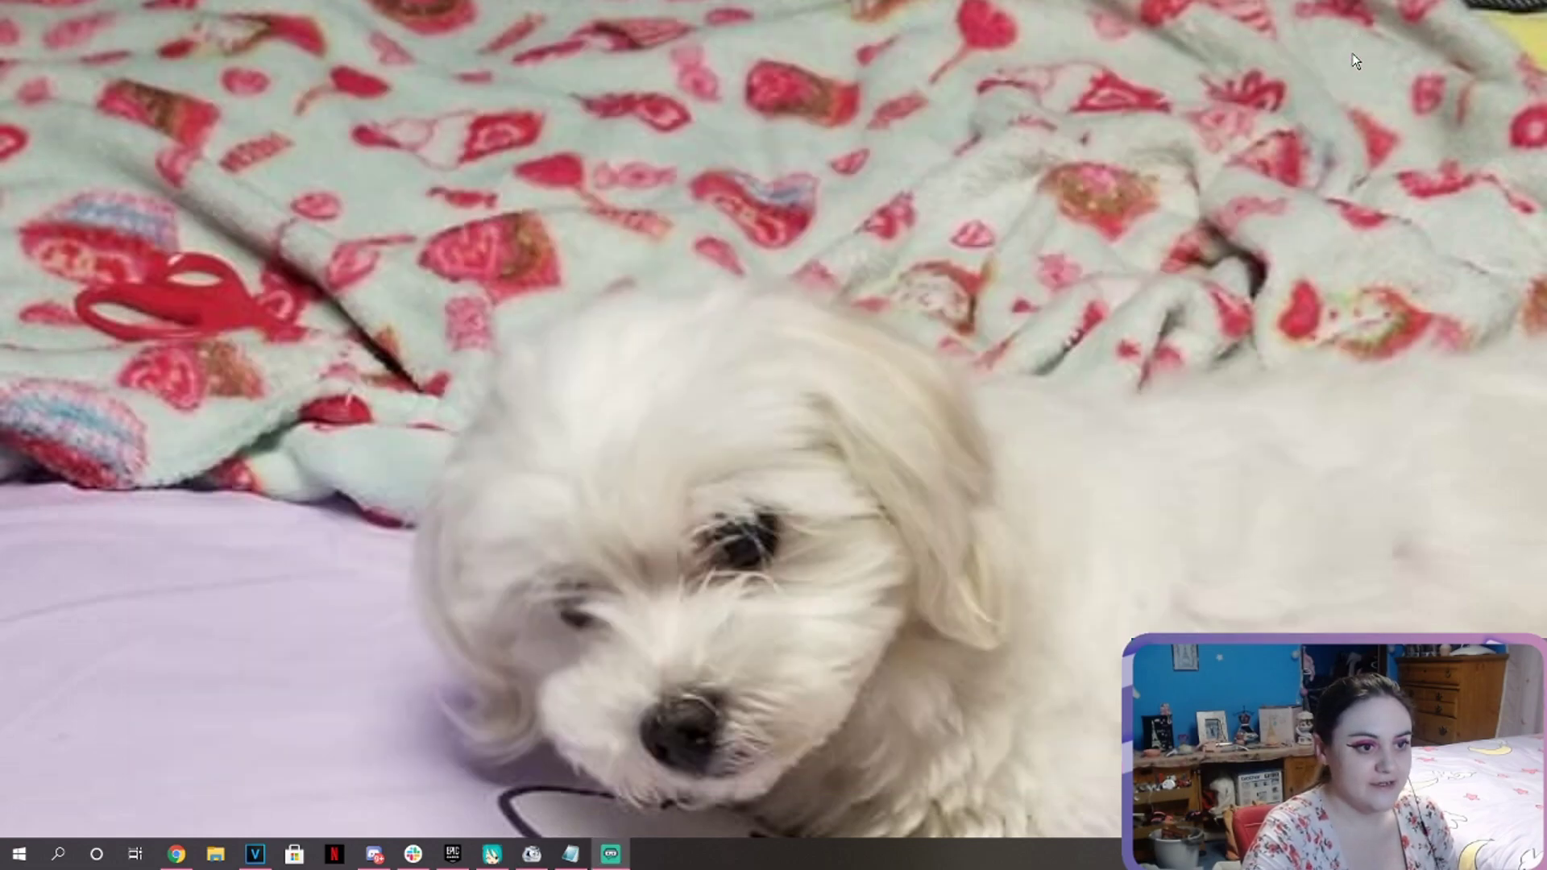
In MikuMikuDance, load the converted HELLO VENUS Wiggle Wiggle AVI from the mmd motion trace folder as the background video.
{"action": "left_click", "coordinate": [490, 850]}
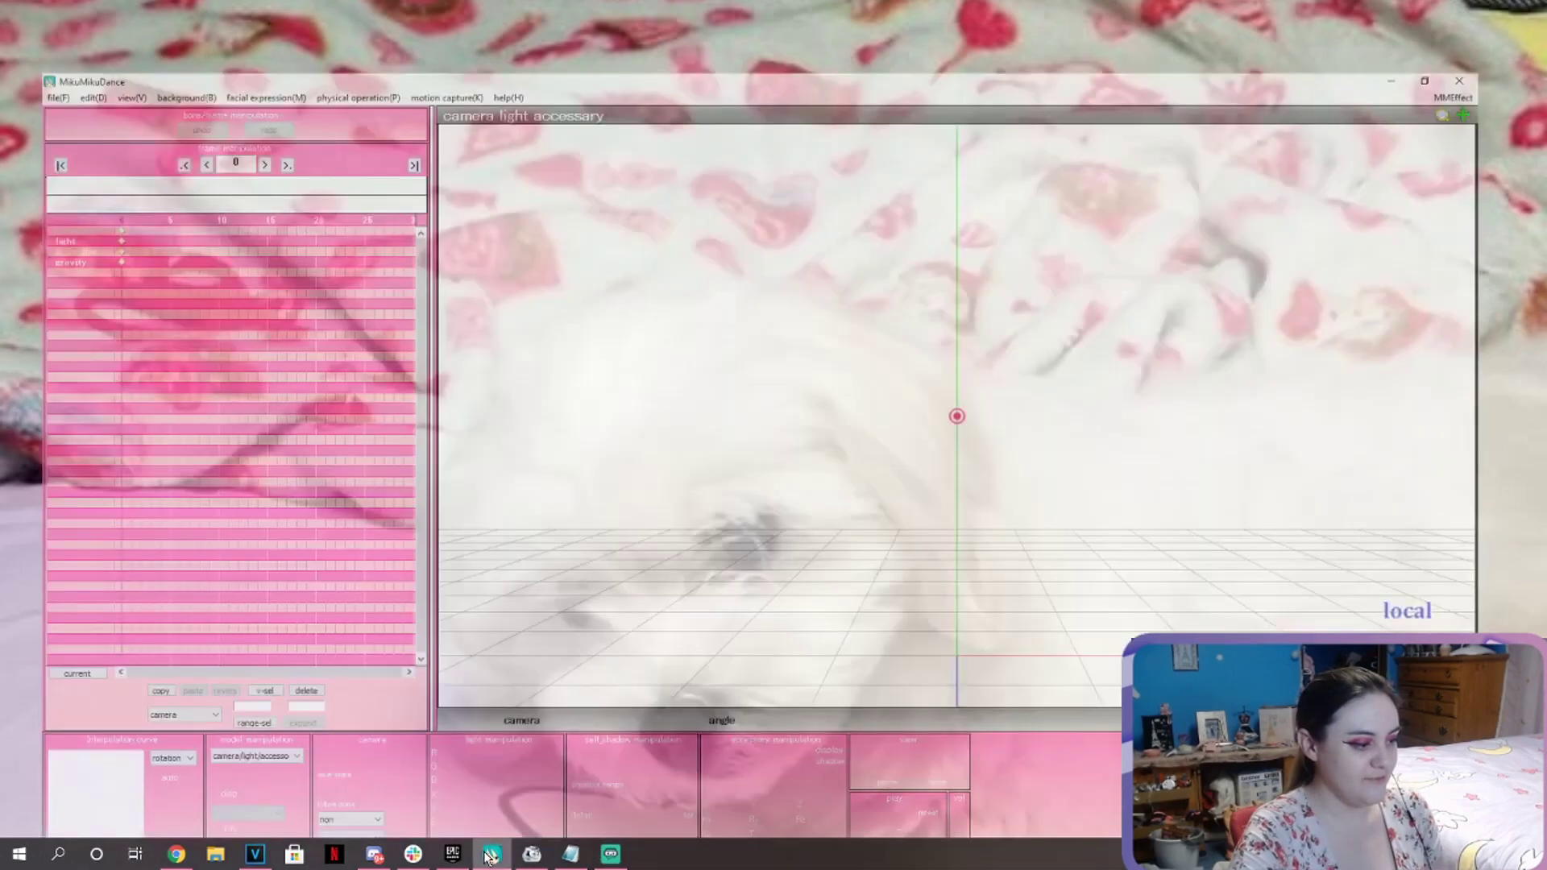
{"action": "left_click", "coordinate": [173, 27]}
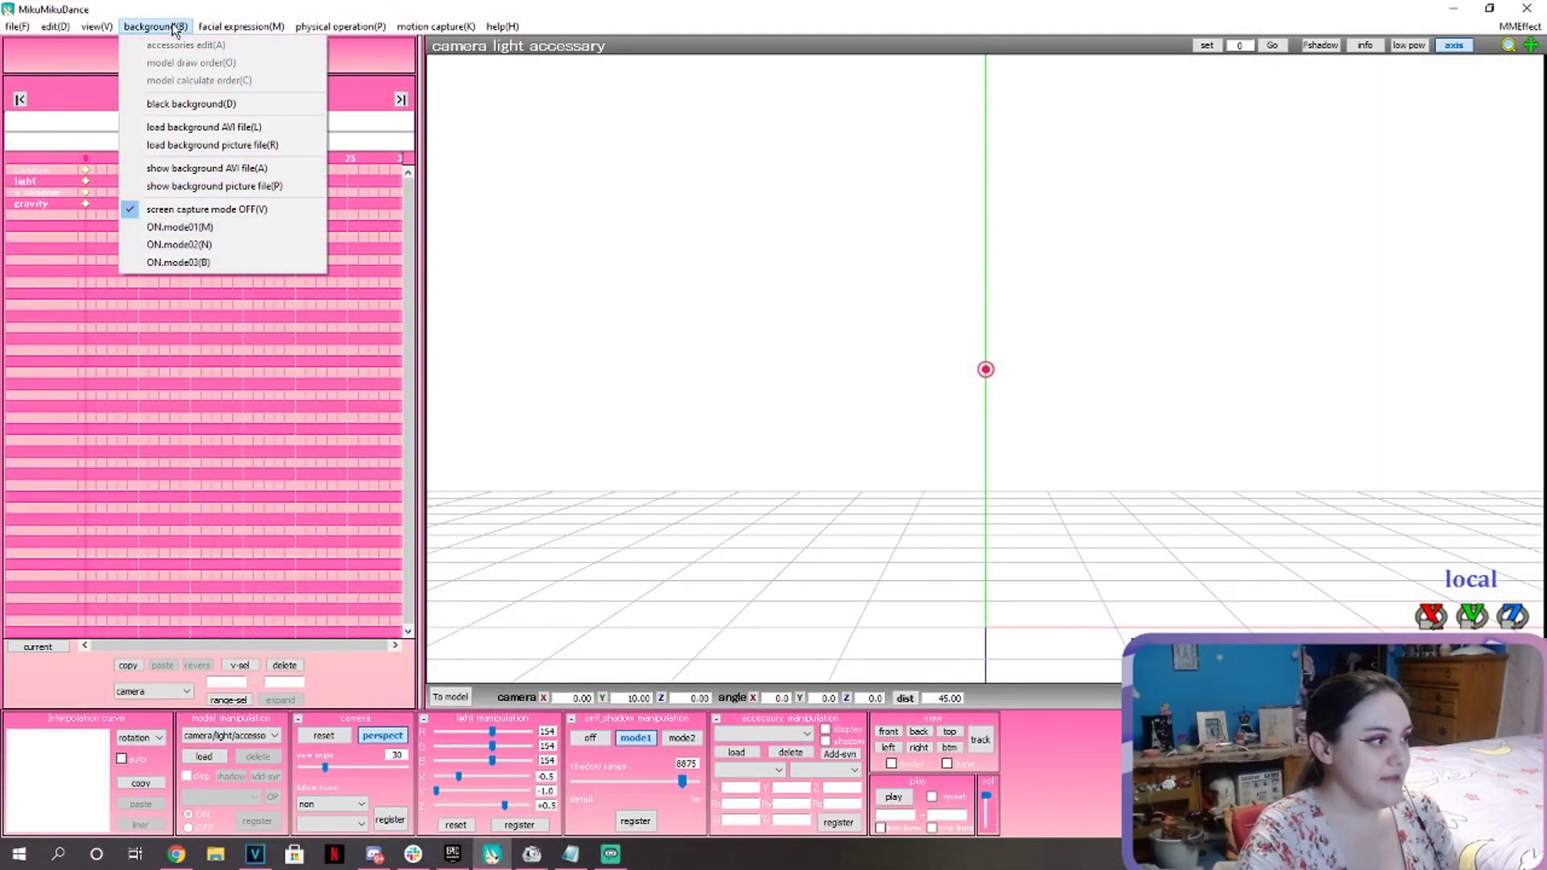
{"action": "left_click", "coordinate": [213, 129]}
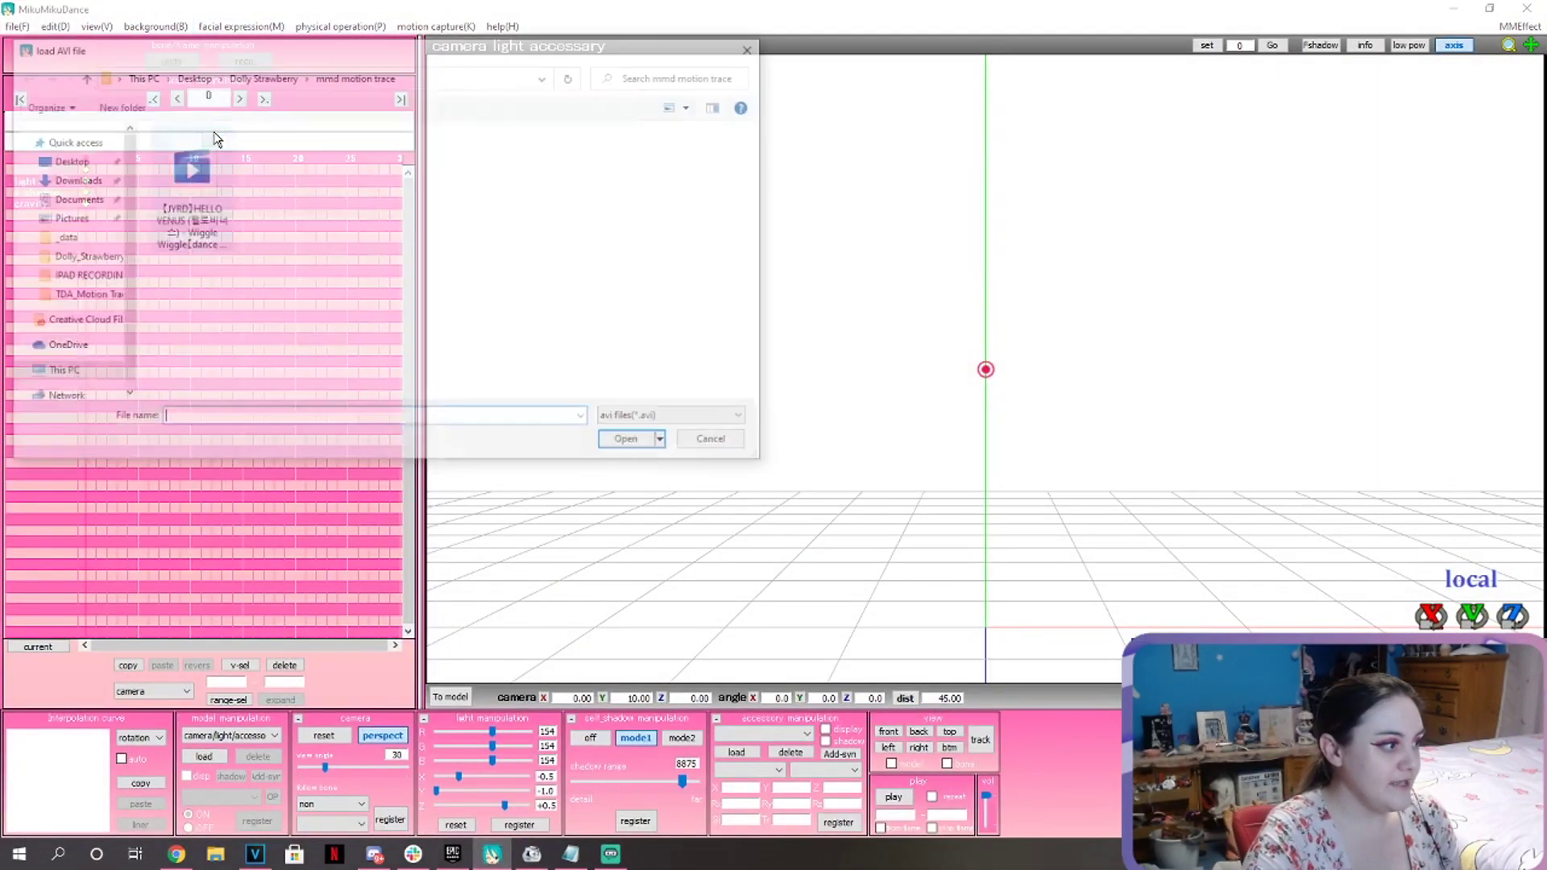
{"action": "left_click", "coordinate": [200, 187]}
{"action": "left_click", "coordinate": [631, 443]}
Advance the timeline several frames and return to frame 0 to check the background video's playback.
{"action": "key", "text": "Right"}
{"action": "key", "text": "Right"}
{"action": "key", "text": "Right"}
{"action": "key", "text": "Right"}
{"action": "key", "text": "Right"}
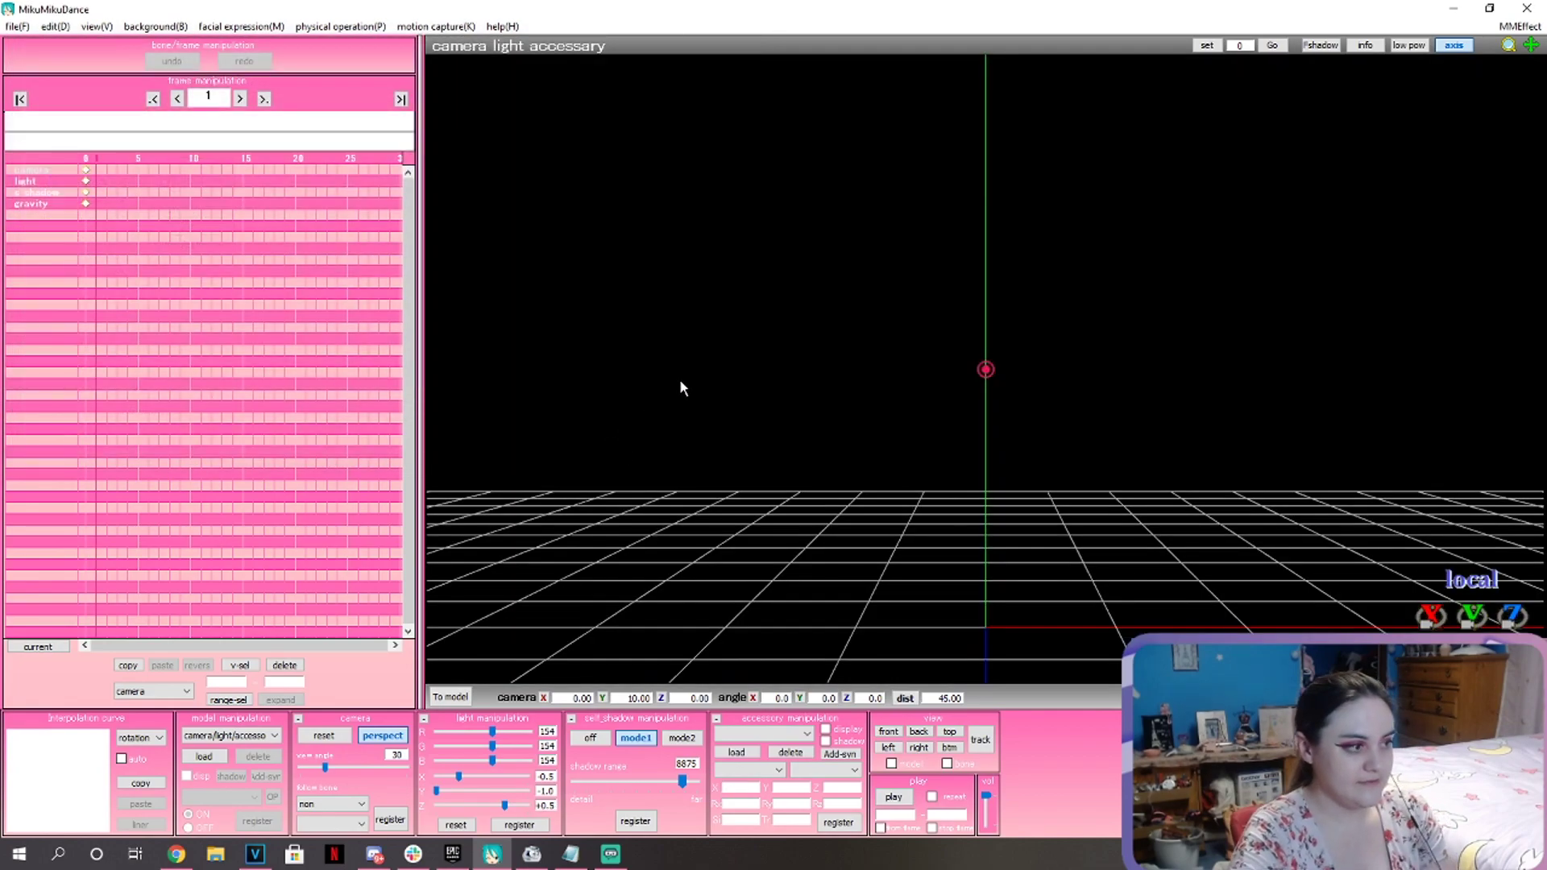
{"action": "key", "text": "Left"}
{"action": "key", "text": "Left"}
{"action": "key", "text": "Left"}
{"action": "key", "text": "Left"}
{"action": "key", "text": "Left"}
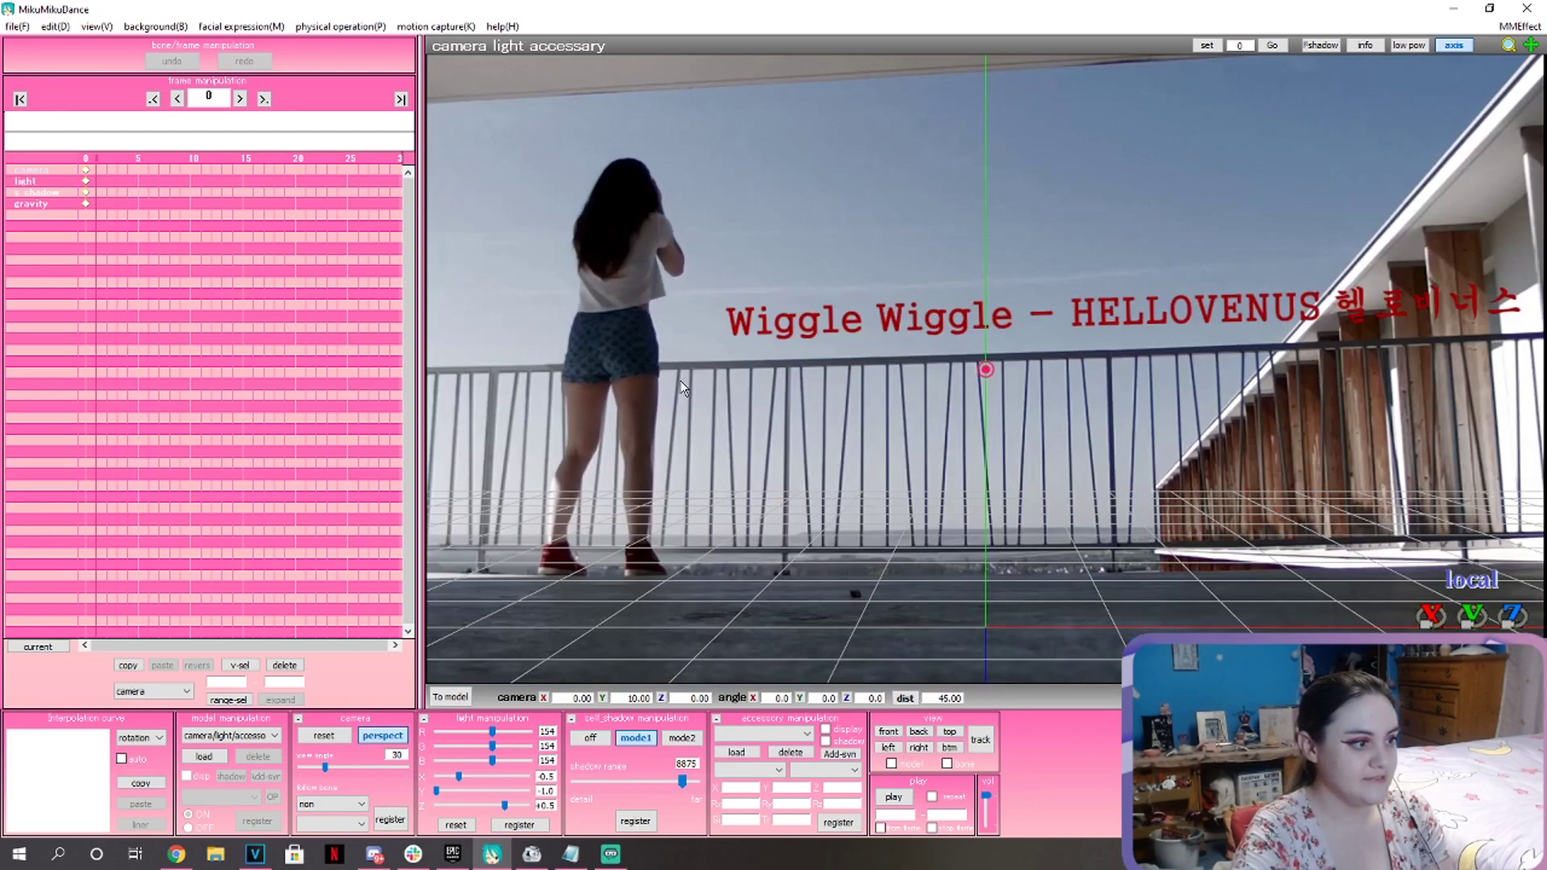
Load the Hatsune Miku model into the scene and accept its model information.
{"action": "left_click", "coordinate": [203, 762]}
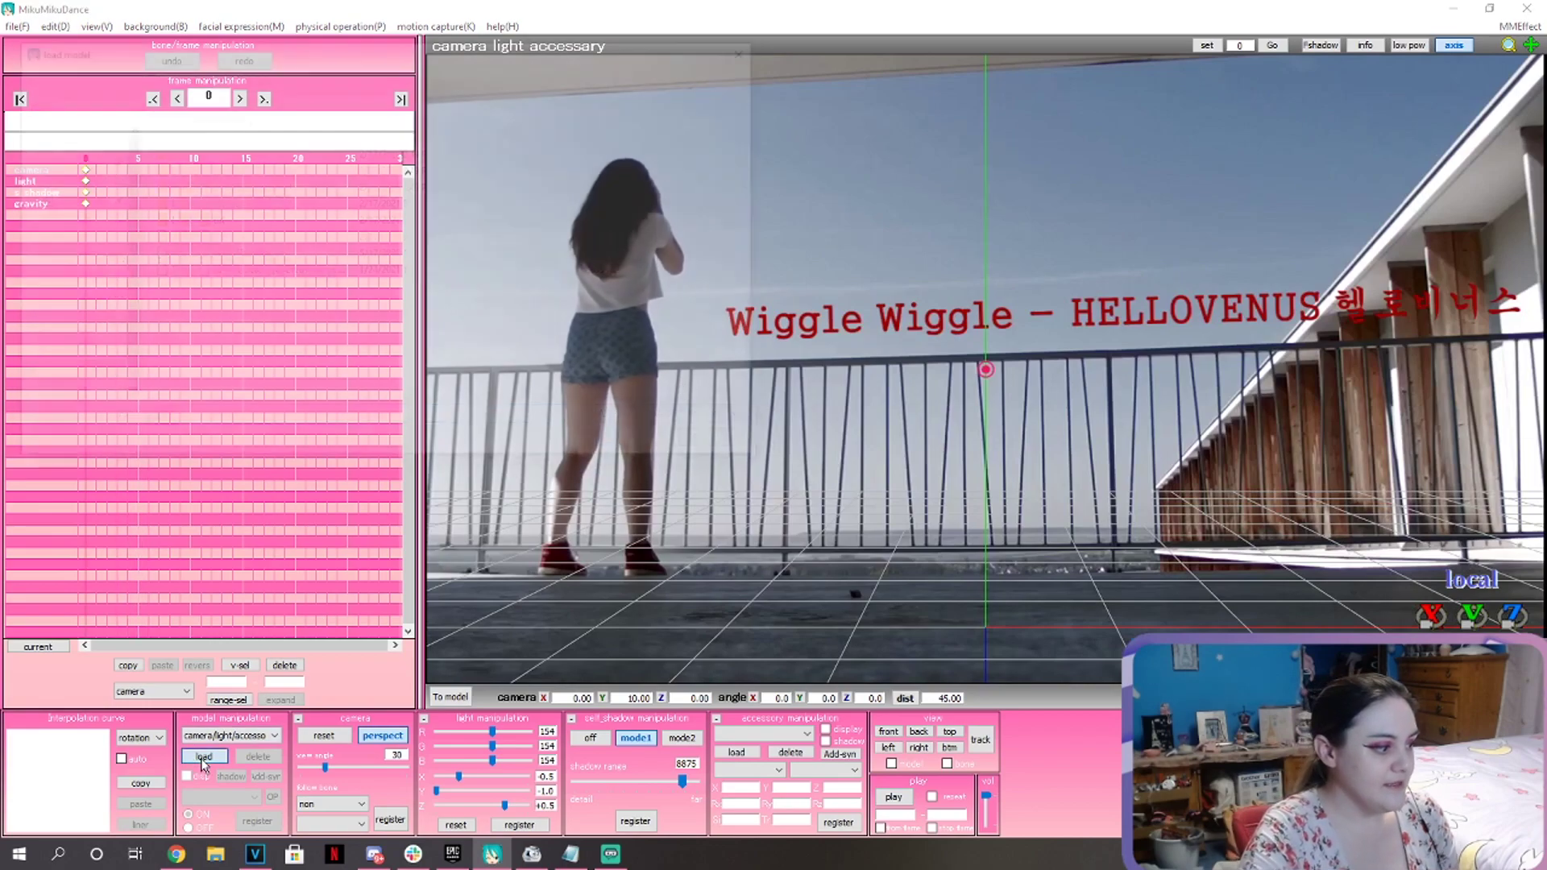
{"action": "double_click", "coordinate": [249, 240]}
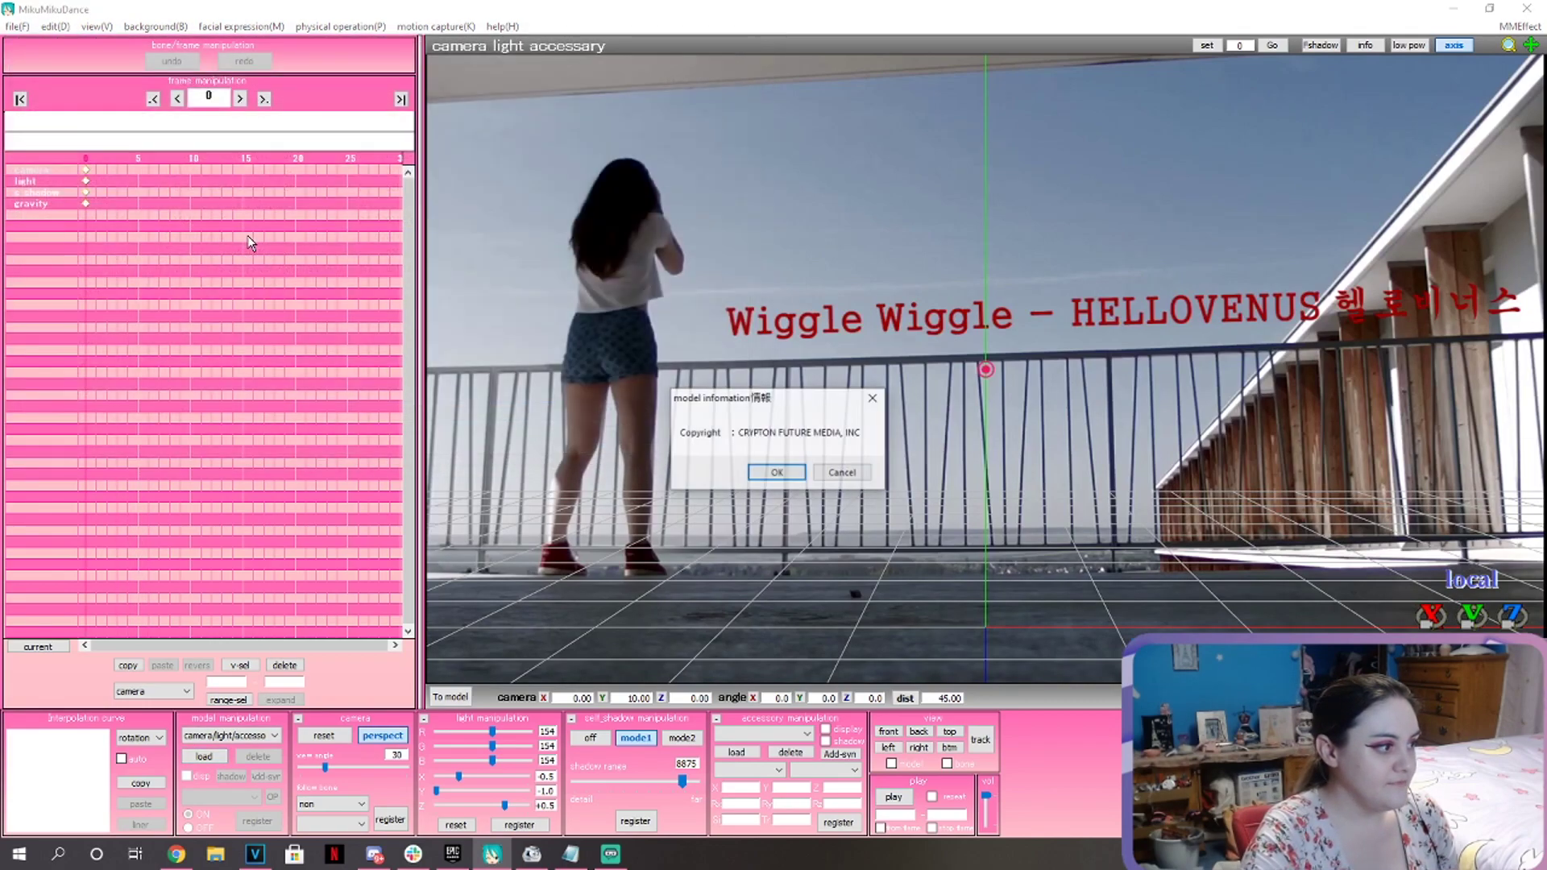
{"action": "left_click", "coordinate": [789, 478]}
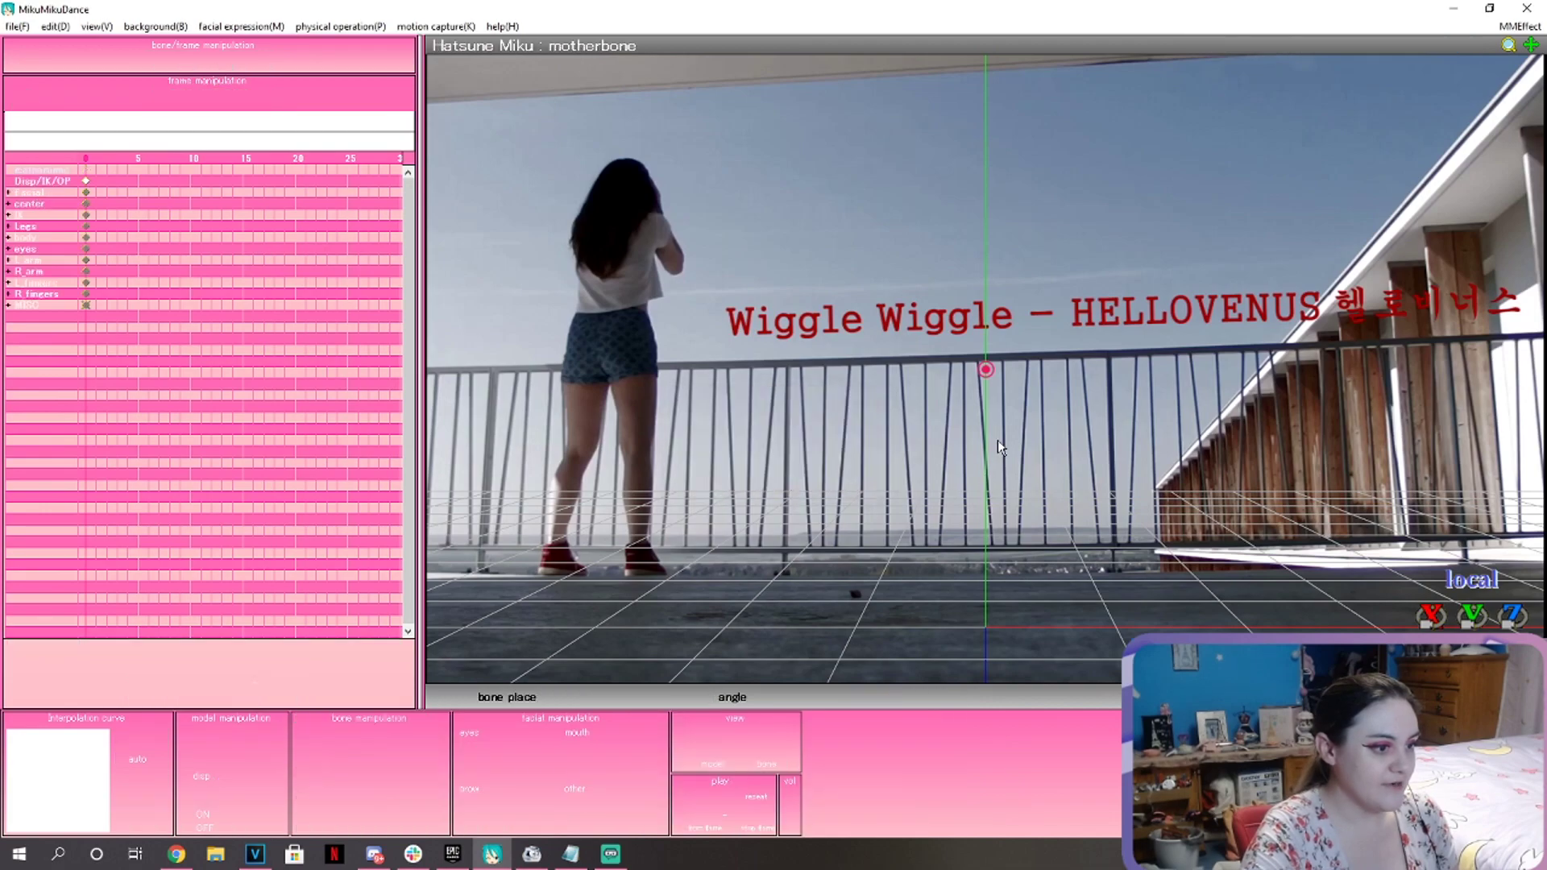